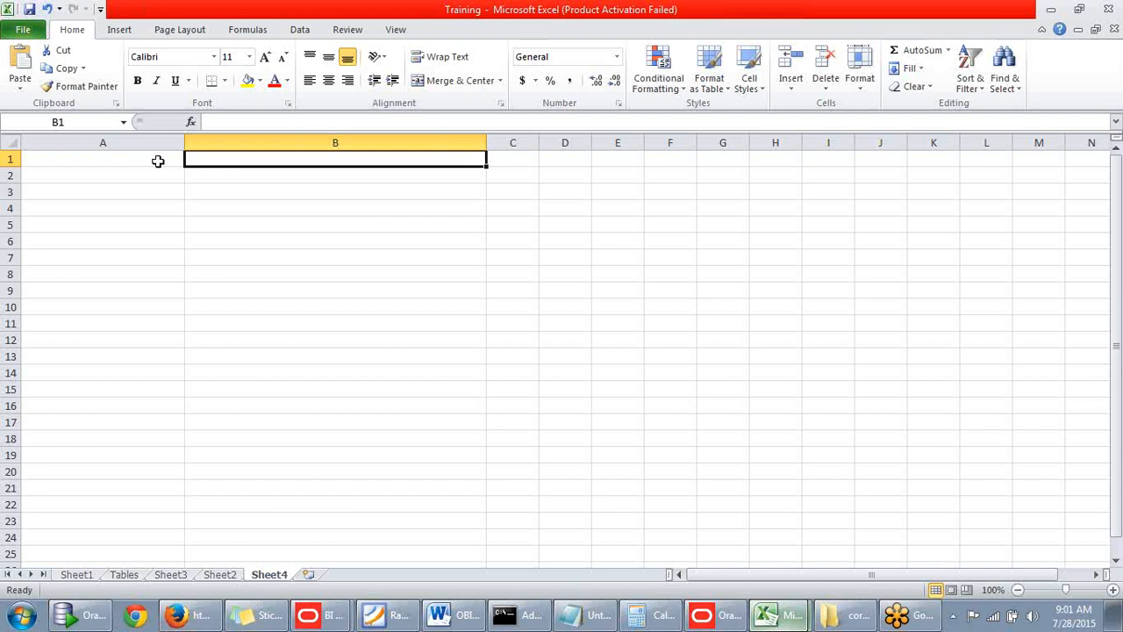
# Enter the heading Deliverables in cell B1 of Sheet4.
pyautogui.click(221, 178)
pyautogui.click(228, 162)
pyautogui.write('Delive')
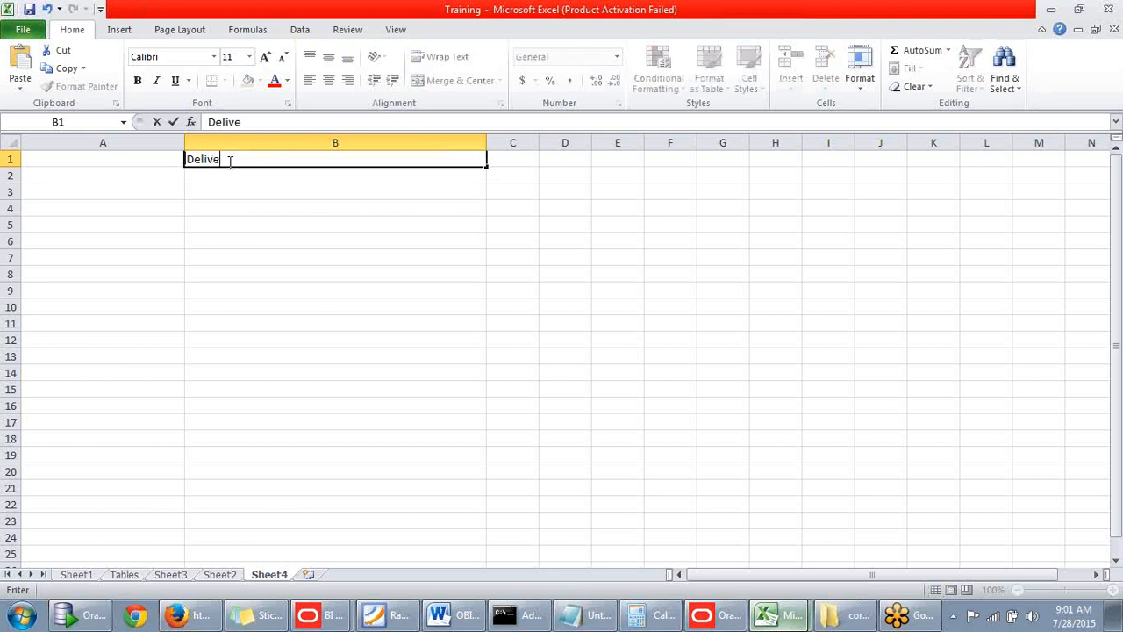
pyautogui.write('rables')
# Try to enter "->RPD" in cell B2 below the heading.
pyautogui.click(214, 179)
pyautogui.write('-')
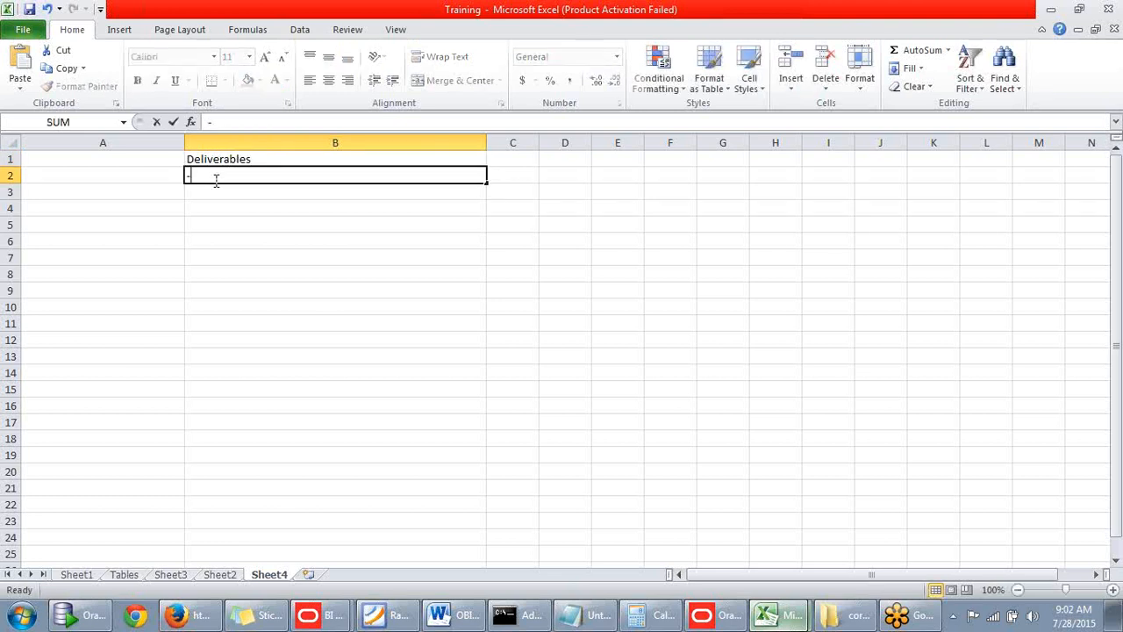
pyautogui.write('>RPD')
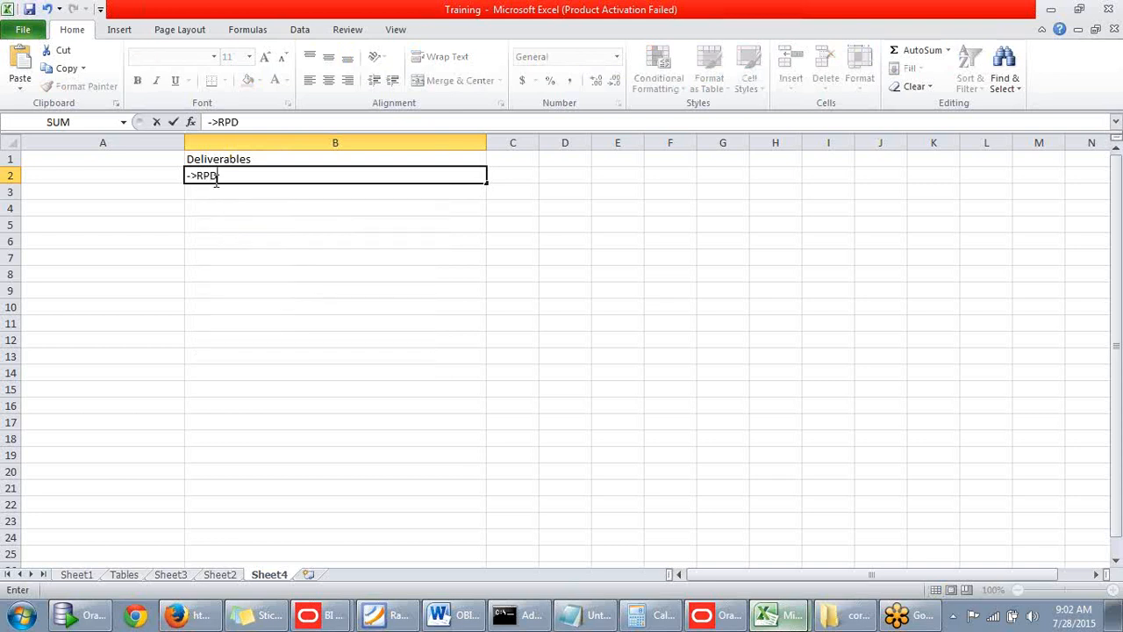
pyautogui.press('Return')
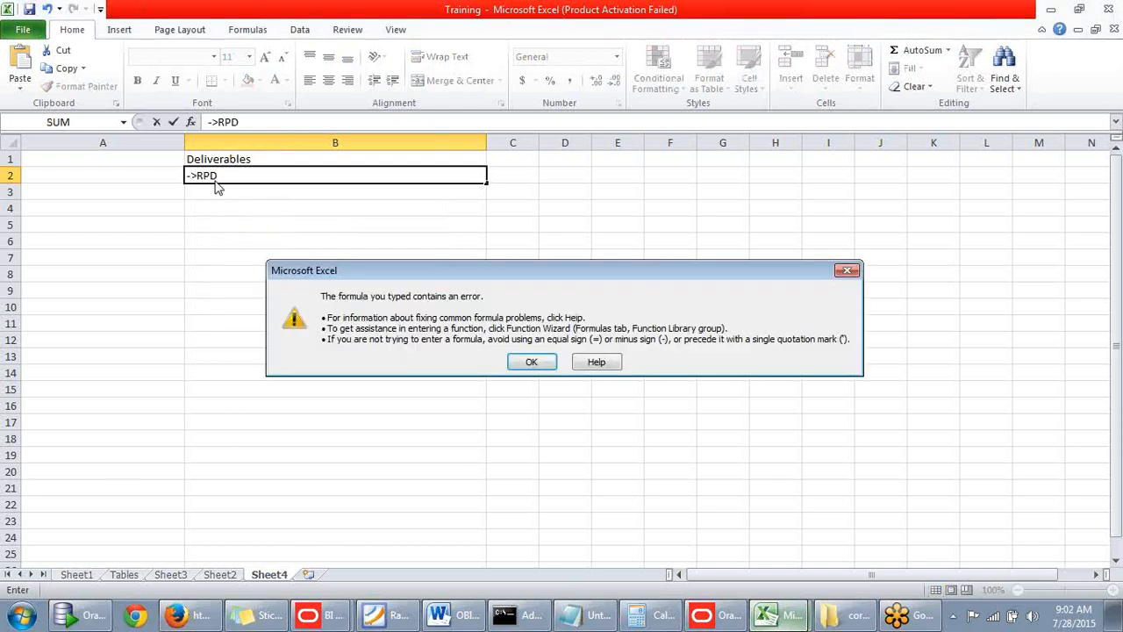
pyautogui.click(545, 367)
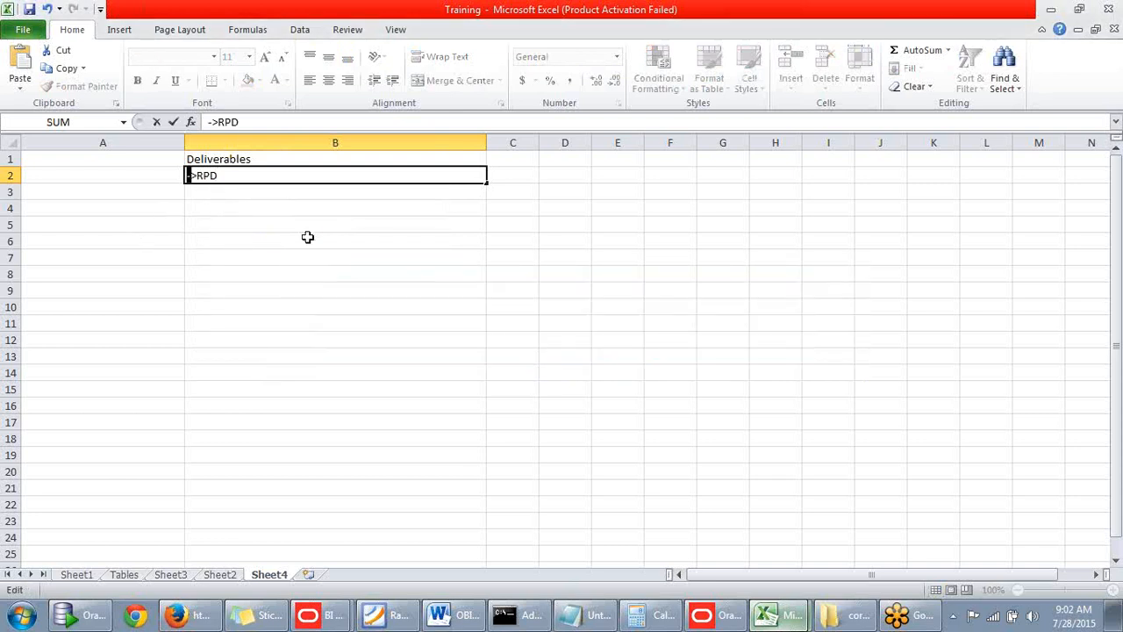
# Replace the whole entry in cell B2 with RPD.
pyautogui.click(282, 194)
pyautogui.moveTo(256, 182); pyautogui.dragTo(178, 177)
pyautogui.write('RPD')
pyautogui.press('Return')
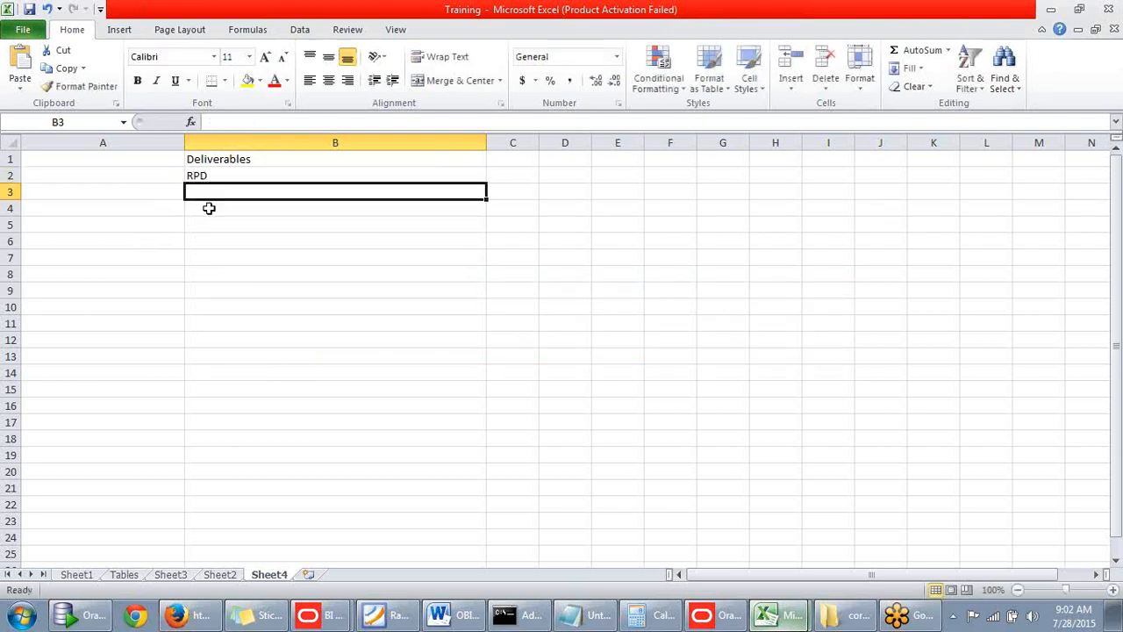
# Enter Web Catalog in cell B3 as the next deliverable.
pyautogui.write('WEb')
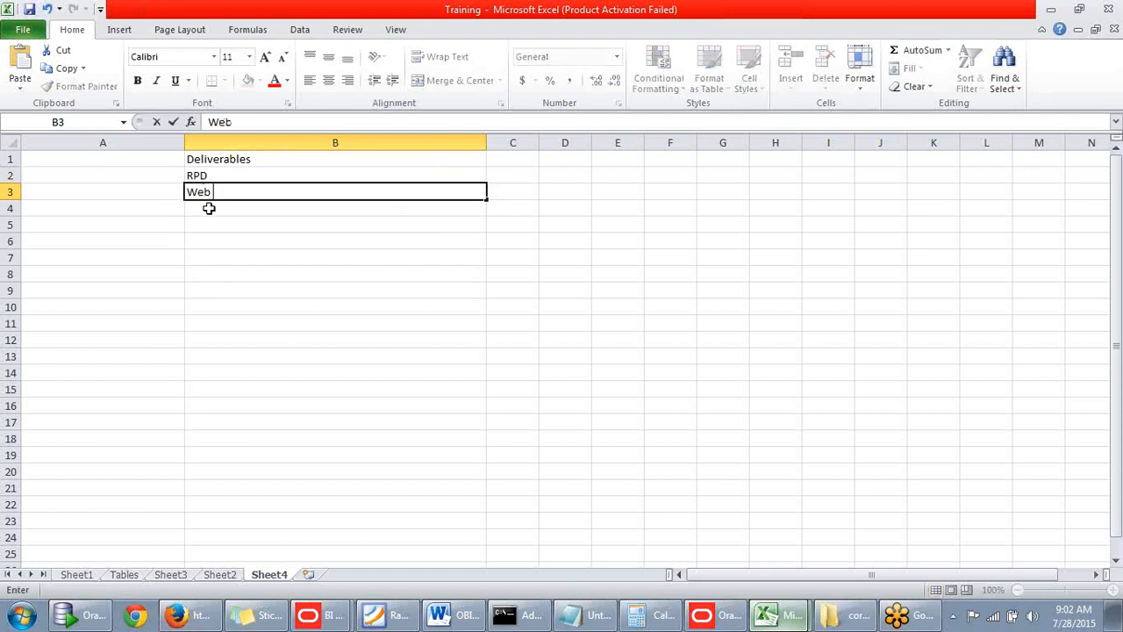
pyautogui.write(' Catalog')
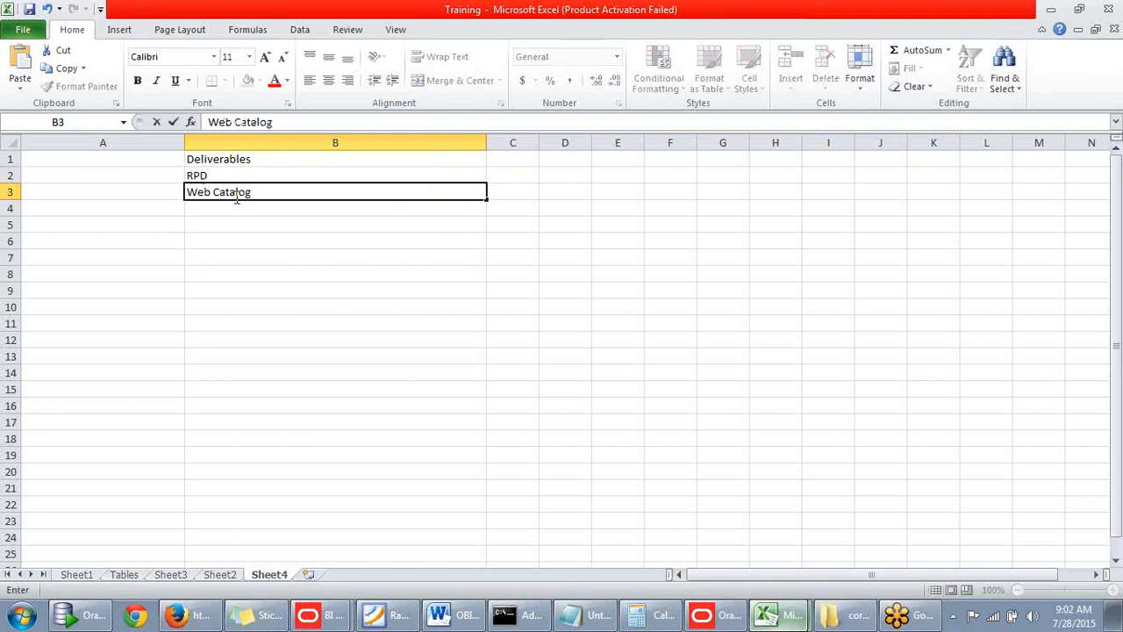
pyautogui.press('Return')
pyautogui.press('Up')
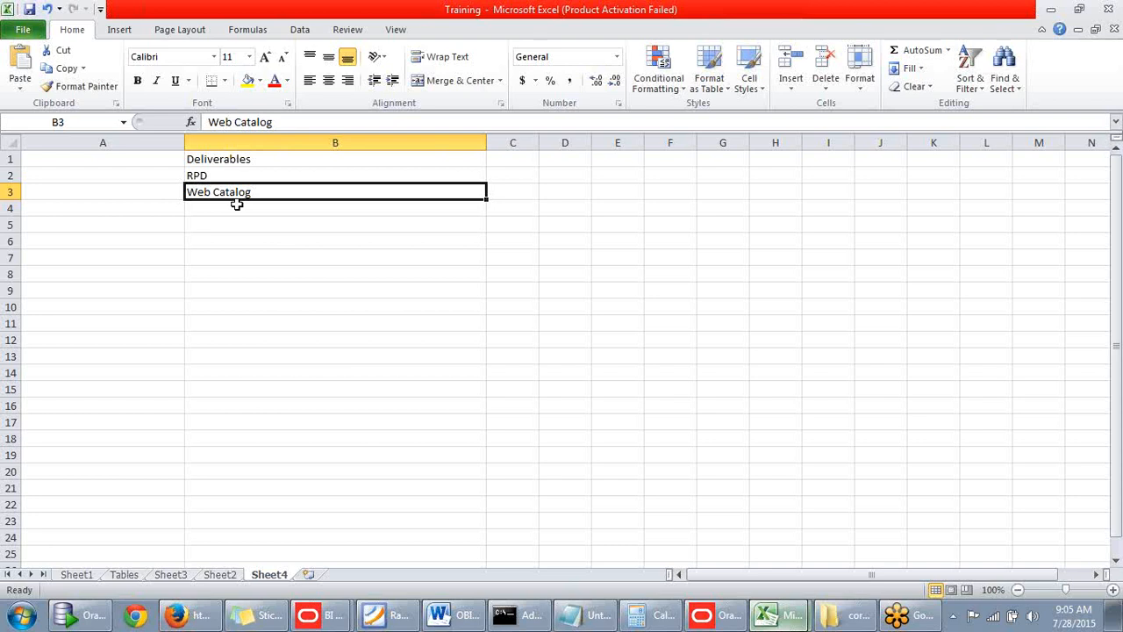
pyautogui.click(221, 211)
pyautogui.click(226, 195)
# Switch to Firefox and bring up the Oracle BIEE Home page.
pyautogui.click(202, 619)
pyautogui.click(456, 16)
pyautogui.click(652, 21)
pyautogui.click(447, 15)
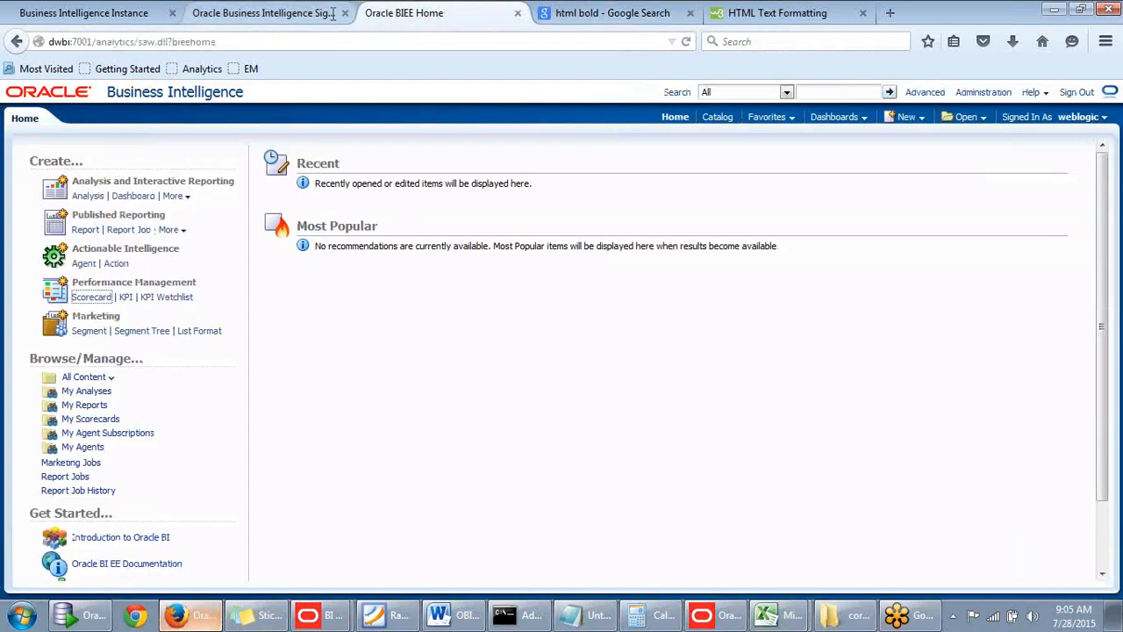
# Shorten the page address to dwbi:7001/analytics/ and load it.
pyautogui.click(99, 41)
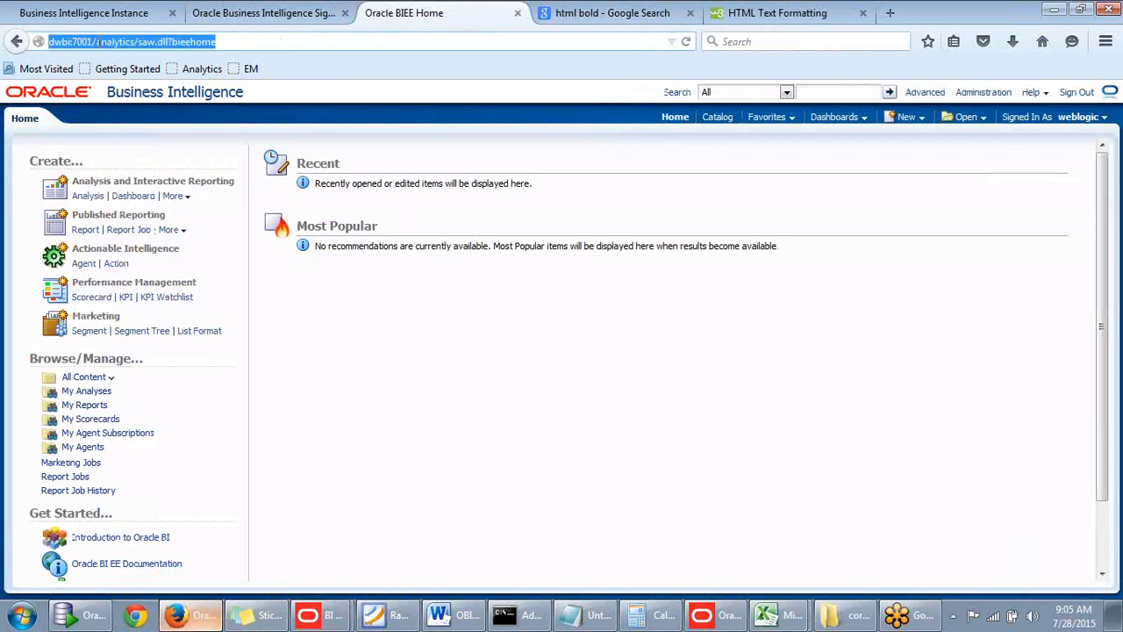
pyautogui.click(135, 42)
pyautogui.hotkey('shift', 'End')
pyautogui.press('BackSpace')
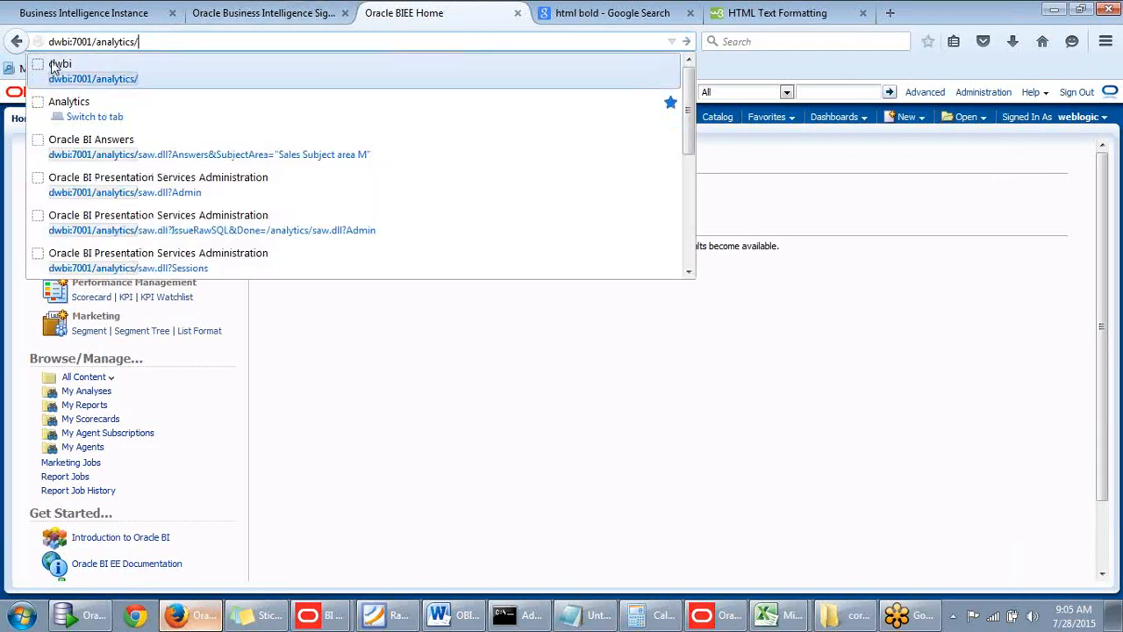
pyautogui.click(53, 42)
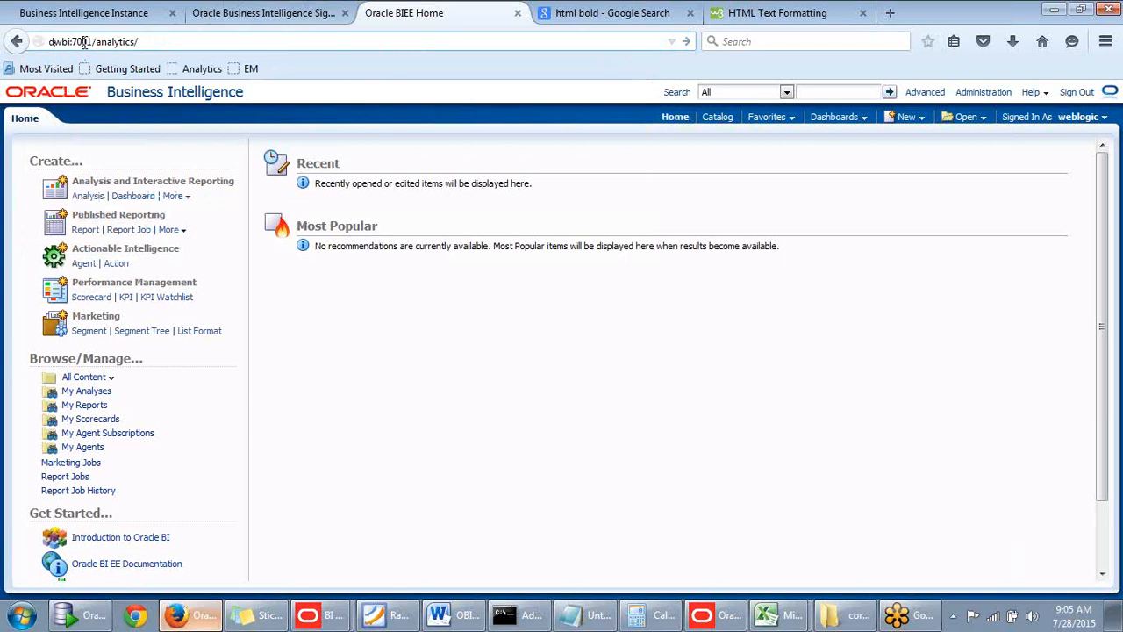
pyautogui.press('Return')
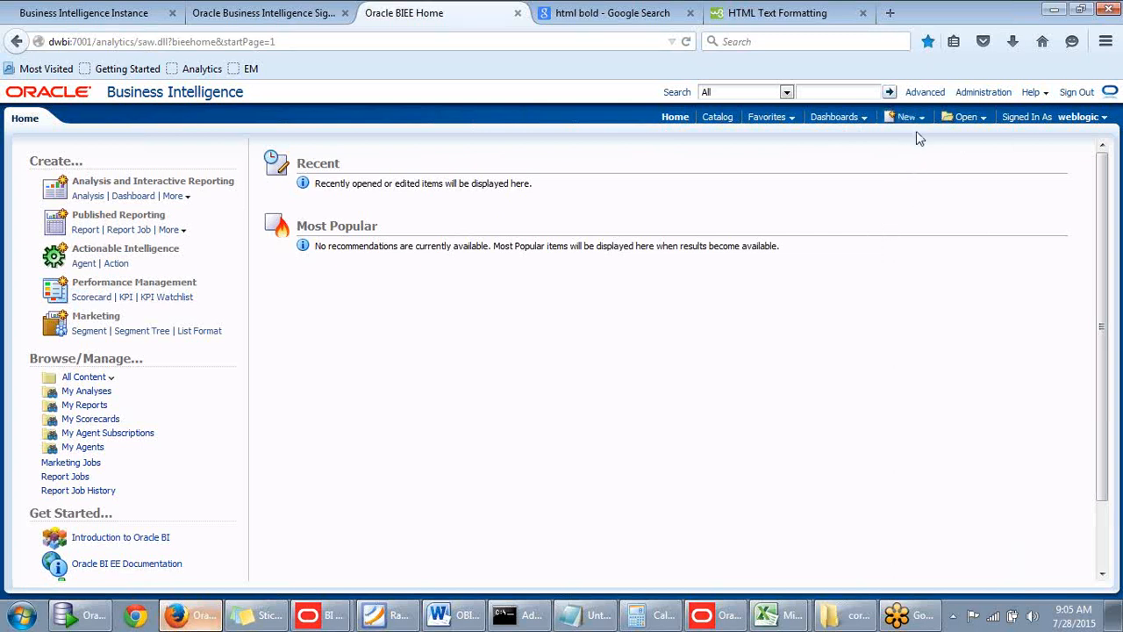
# Sign out and sign back in as weblogic with the account password, dismissing the browser's offer to remember it.
pyautogui.click(1077, 92)
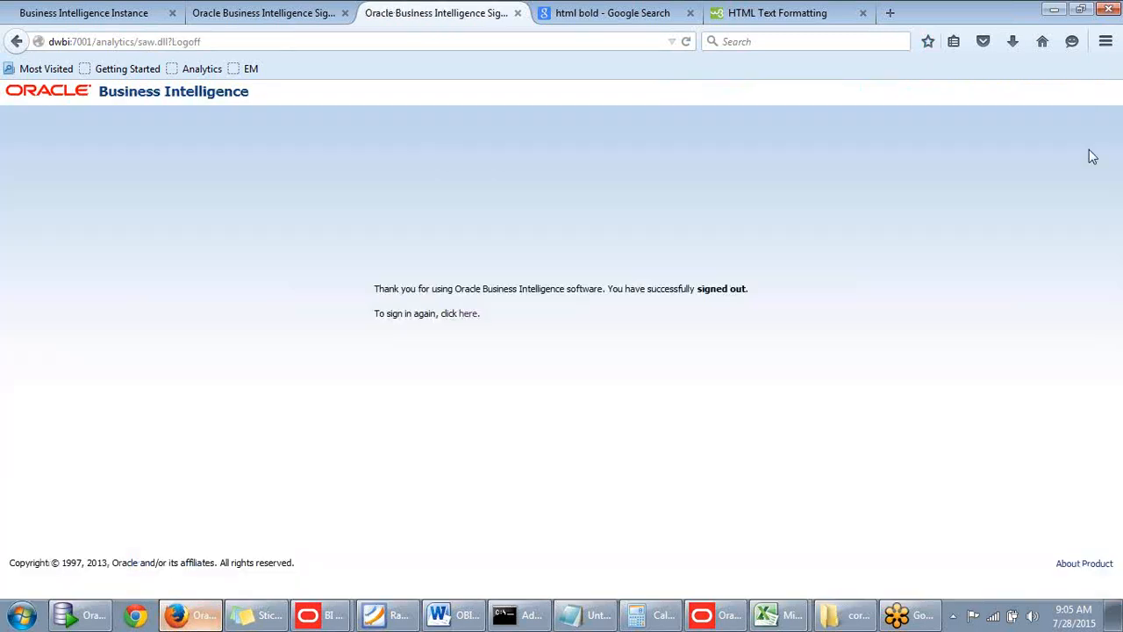
pyautogui.click(470, 319)
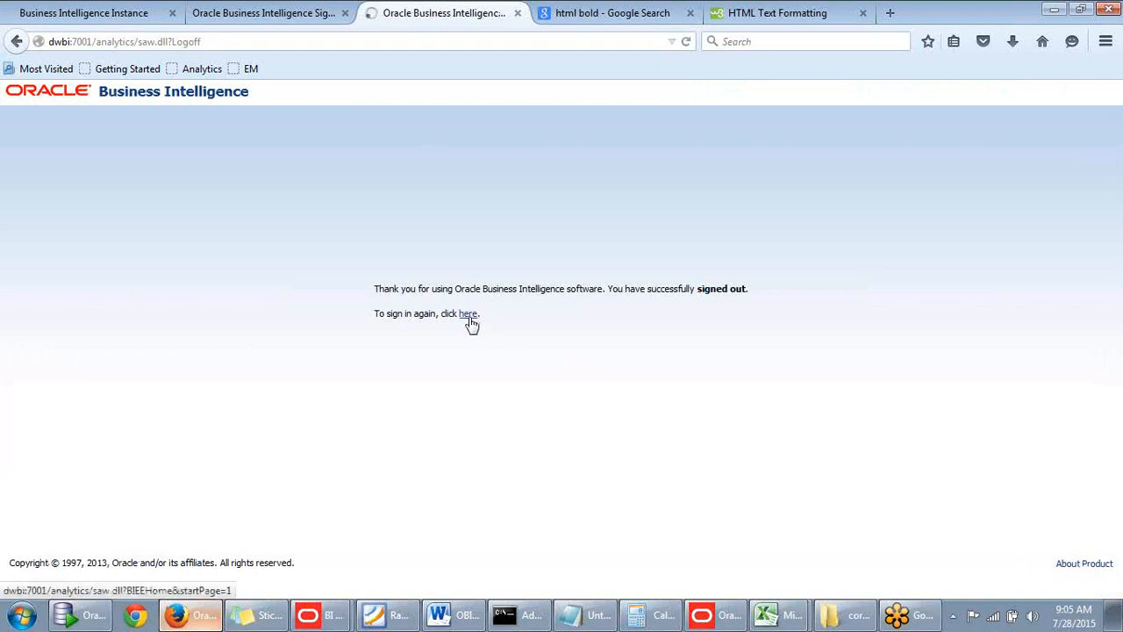
pyautogui.click(495, 254)
pyautogui.press('Down')
pyautogui.press('Return')
pyautogui.click(511, 288)
pyautogui.write('welcome')
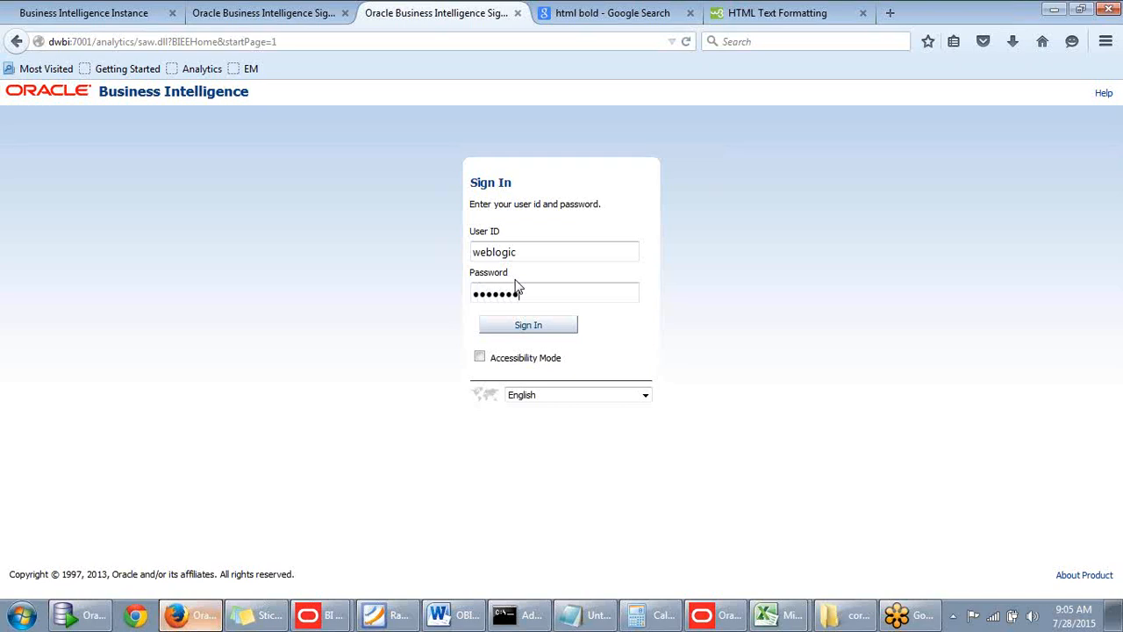
pyautogui.write('1')
pyautogui.press('Return')
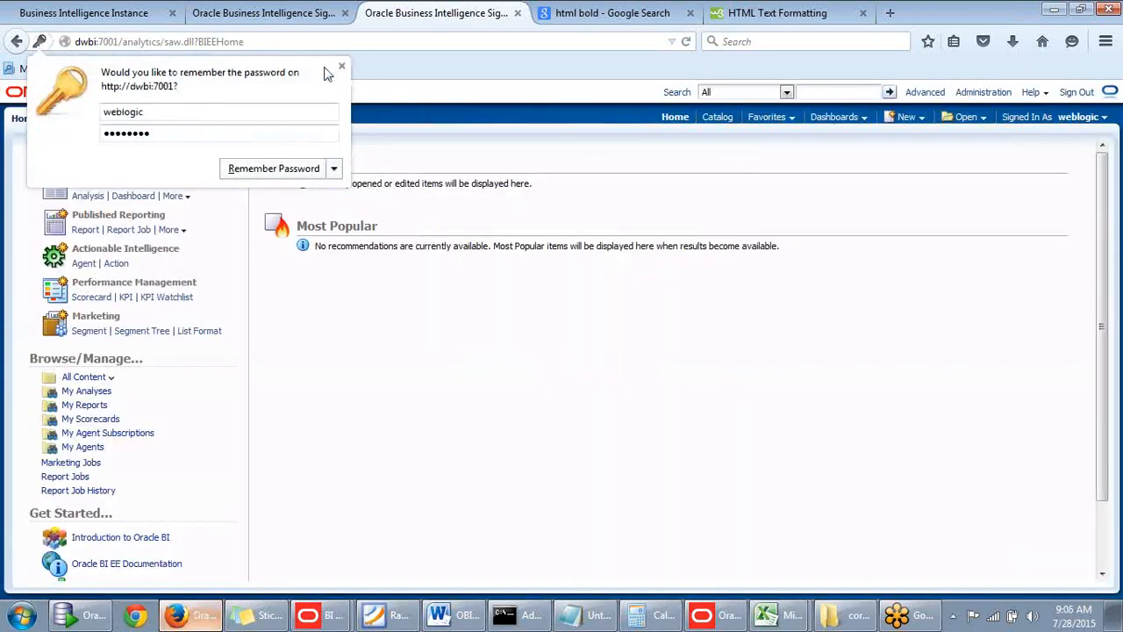
pyautogui.click(343, 68)
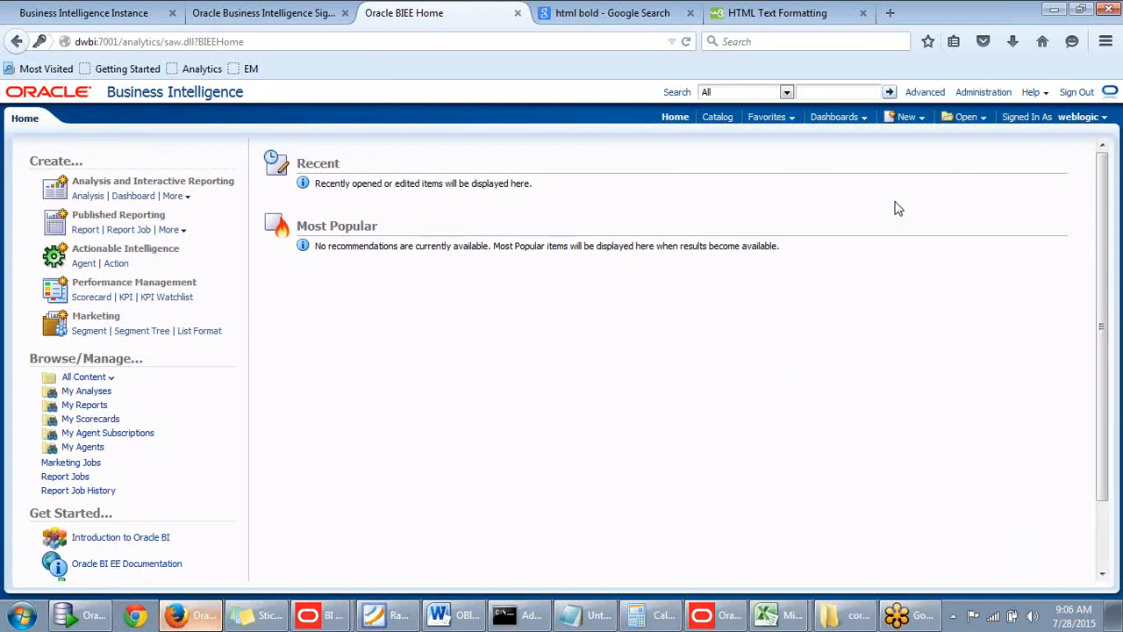
# Examine the object types that can be created, including Analysis, Agent, Action, Performance Management and Marketing items.
pyautogui.click(923, 120)
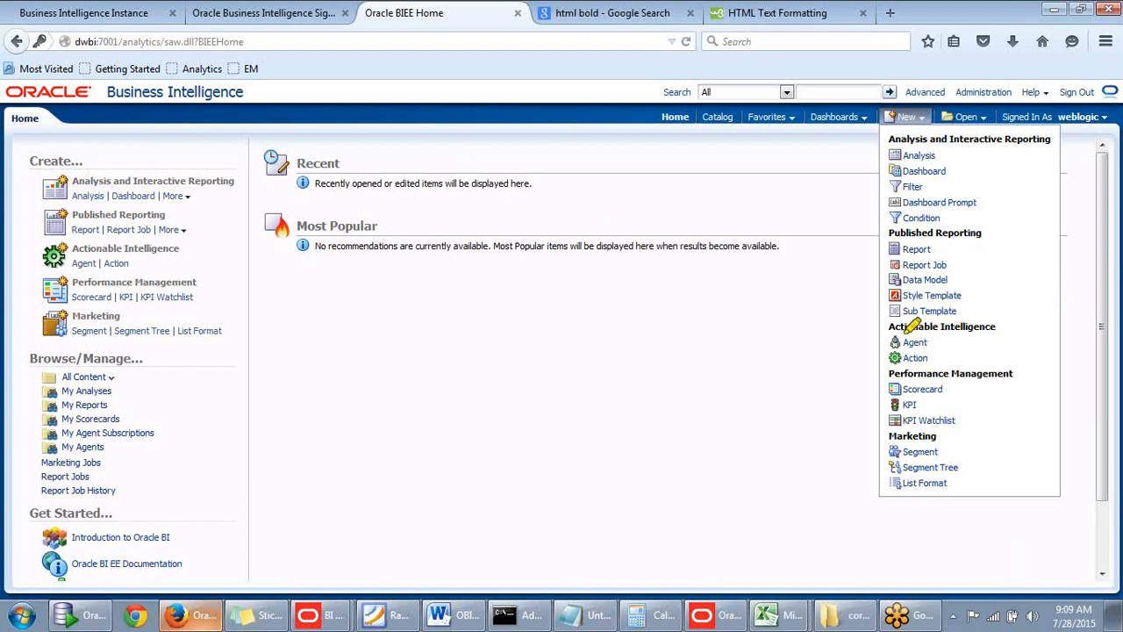
pyautogui.moveTo(888, 328); pyautogui.dragTo(1019, 327)
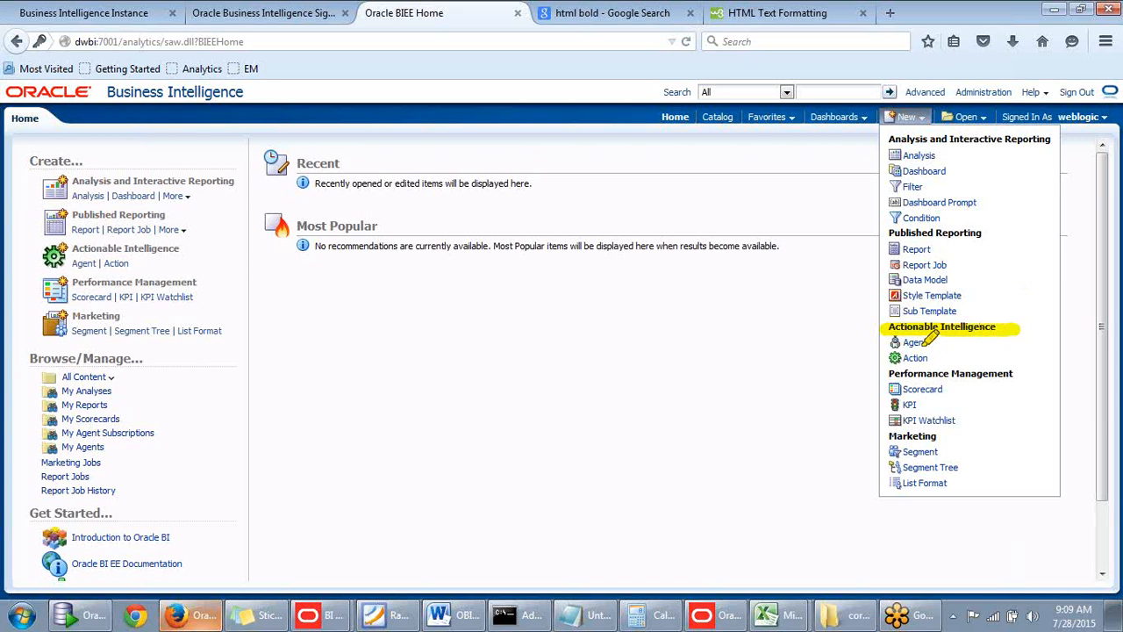
pyautogui.moveTo(889, 344); pyautogui.dragTo(941, 344)
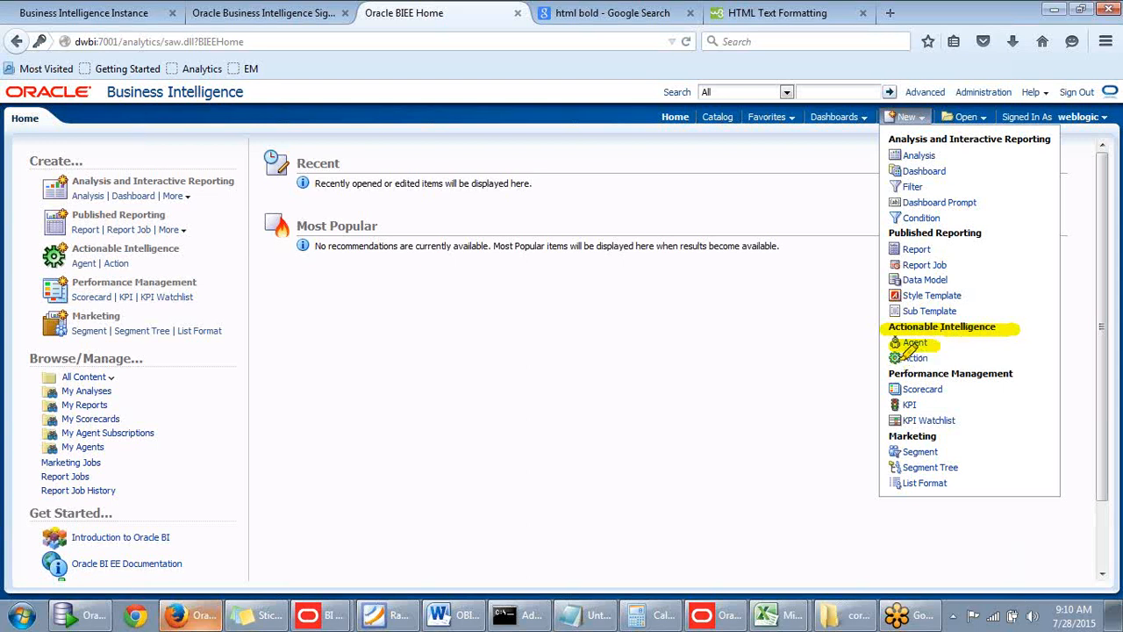
pyautogui.moveTo(896, 355); pyautogui.dragTo(928, 360)
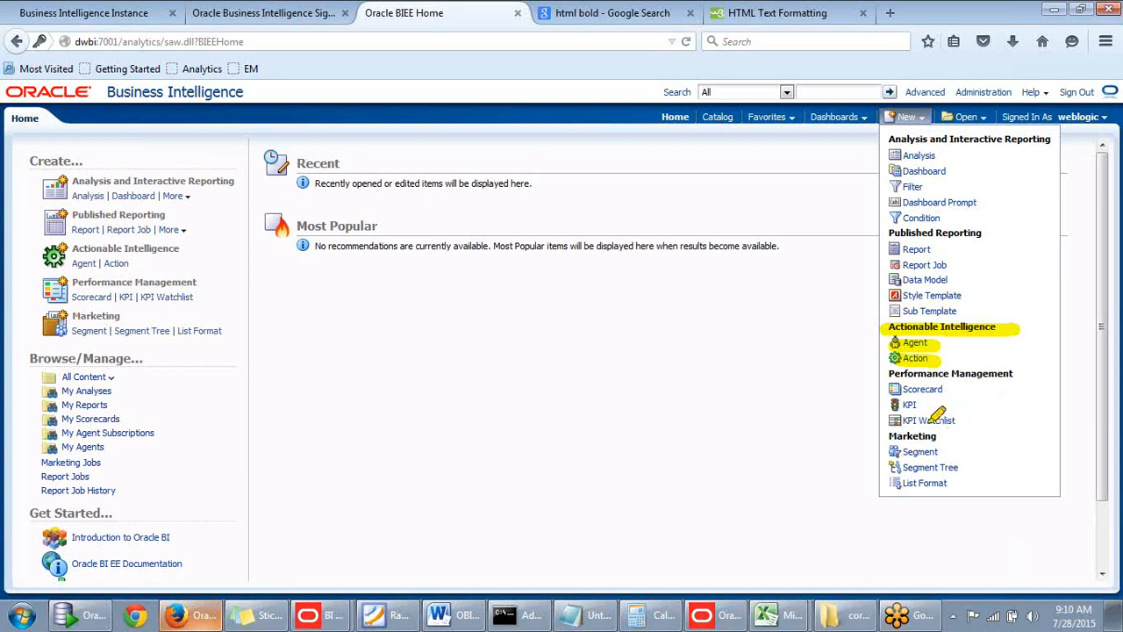
pyautogui.moveTo(1011, 366); pyautogui.dragTo(1018, 470)
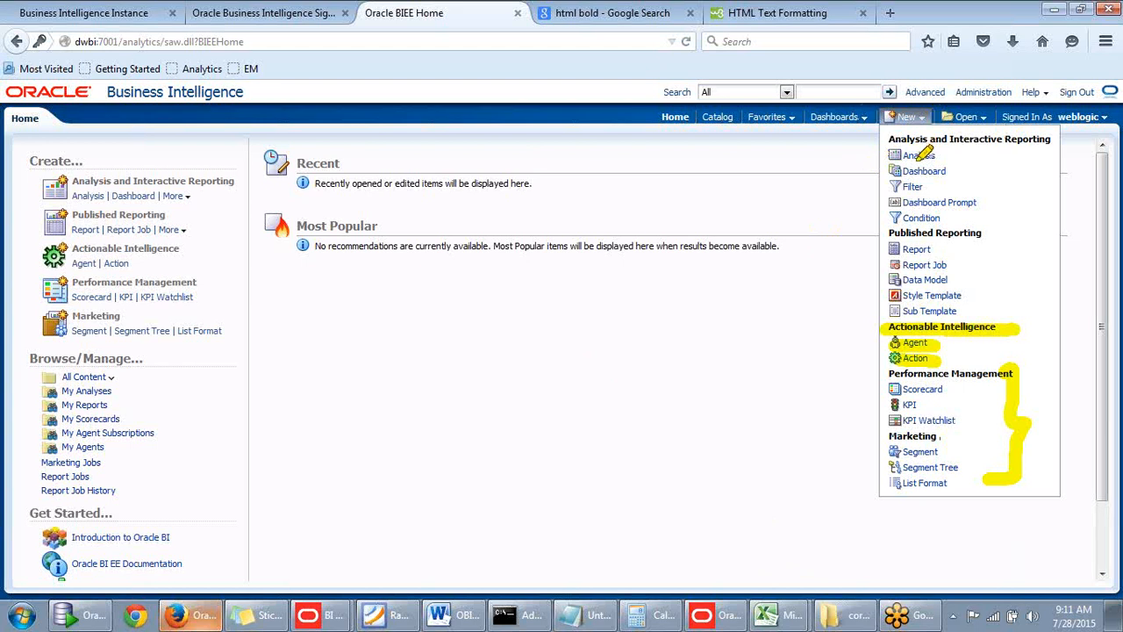
pyautogui.moveTo(893, 155); pyautogui.dragTo(935, 154)
pyautogui.click(249, 393)
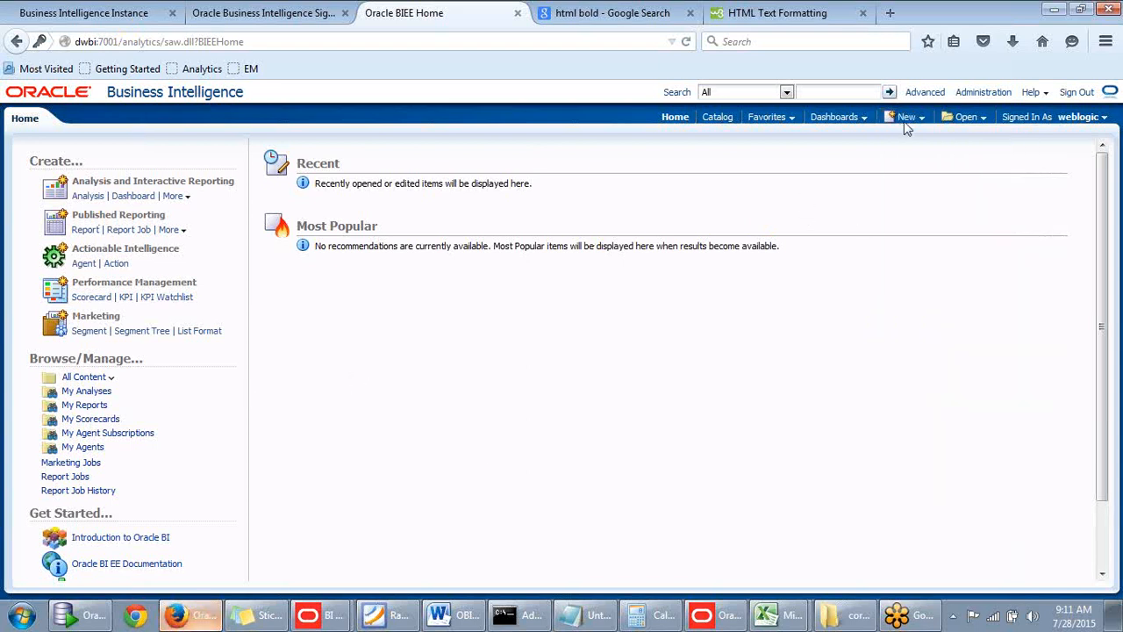
# Start a new analysis based on the Sales Subject area M subject area.
pyautogui.click(906, 117)
pyautogui.click(912, 154)
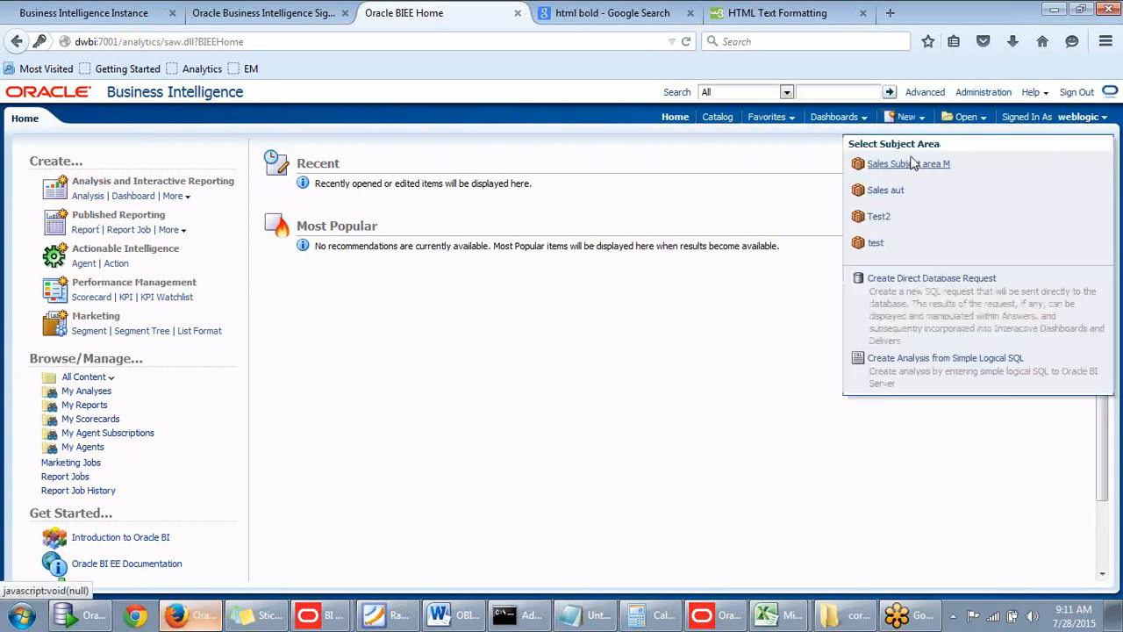
pyautogui.click(911, 174)
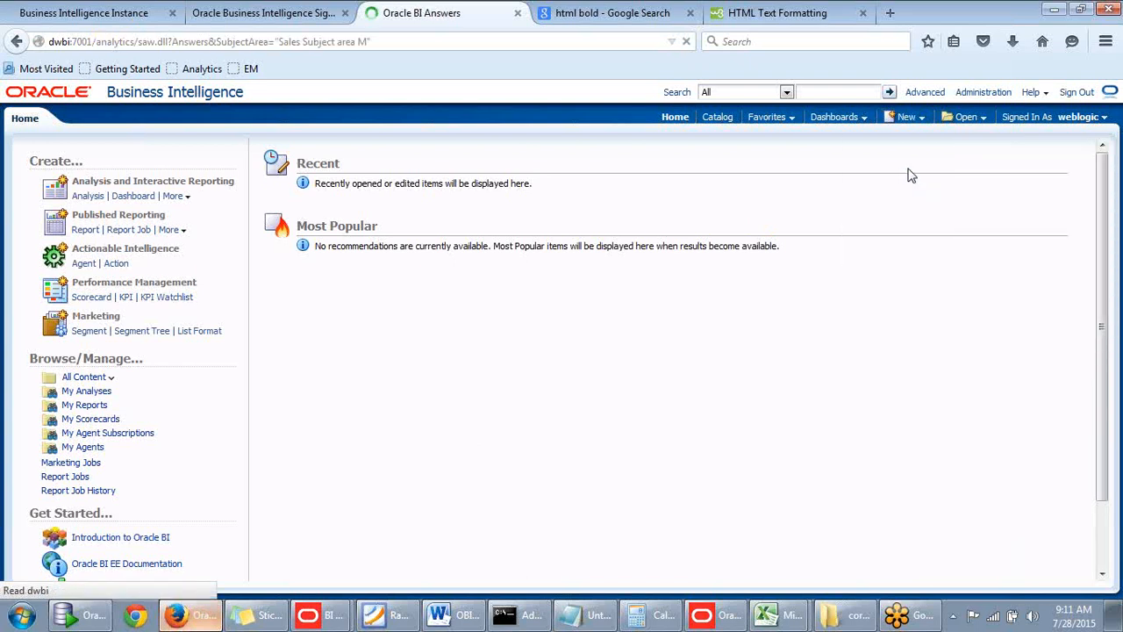
# Open the Oracle BI Catalog.
pyautogui.click(716, 119)
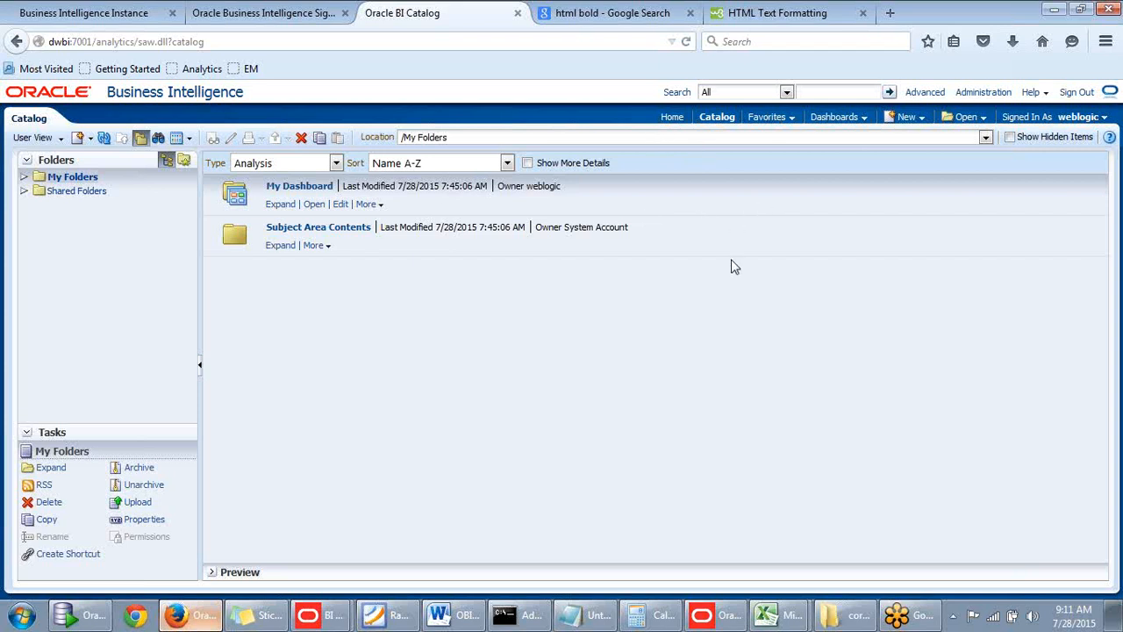
pyautogui.click(204, 620)
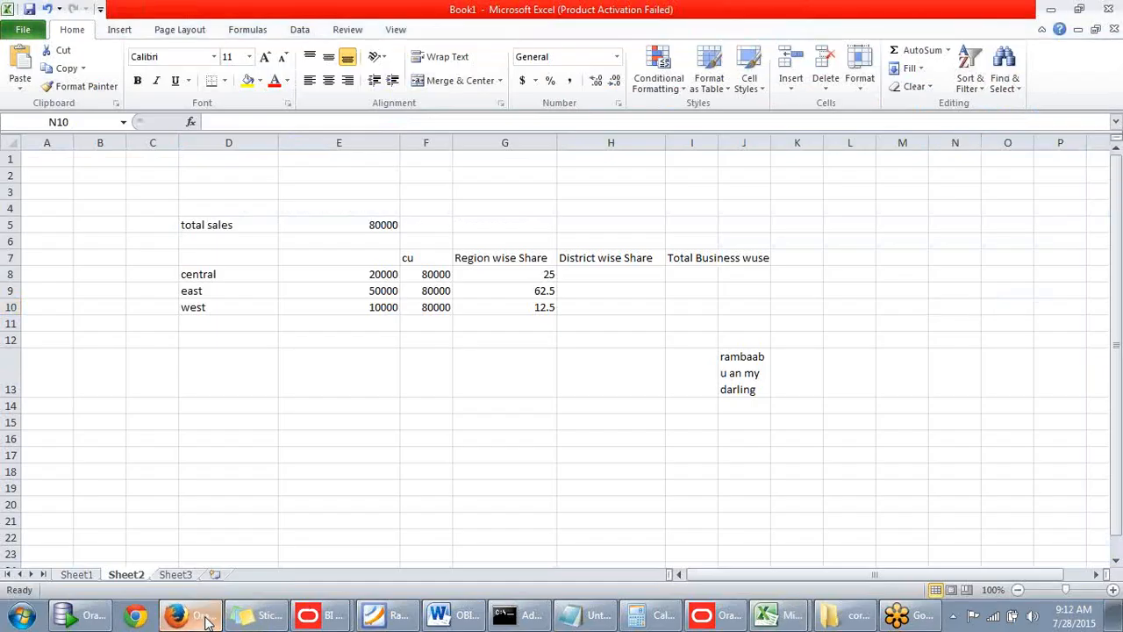
pyautogui.click(204, 620)
pyautogui.click(204, 620)
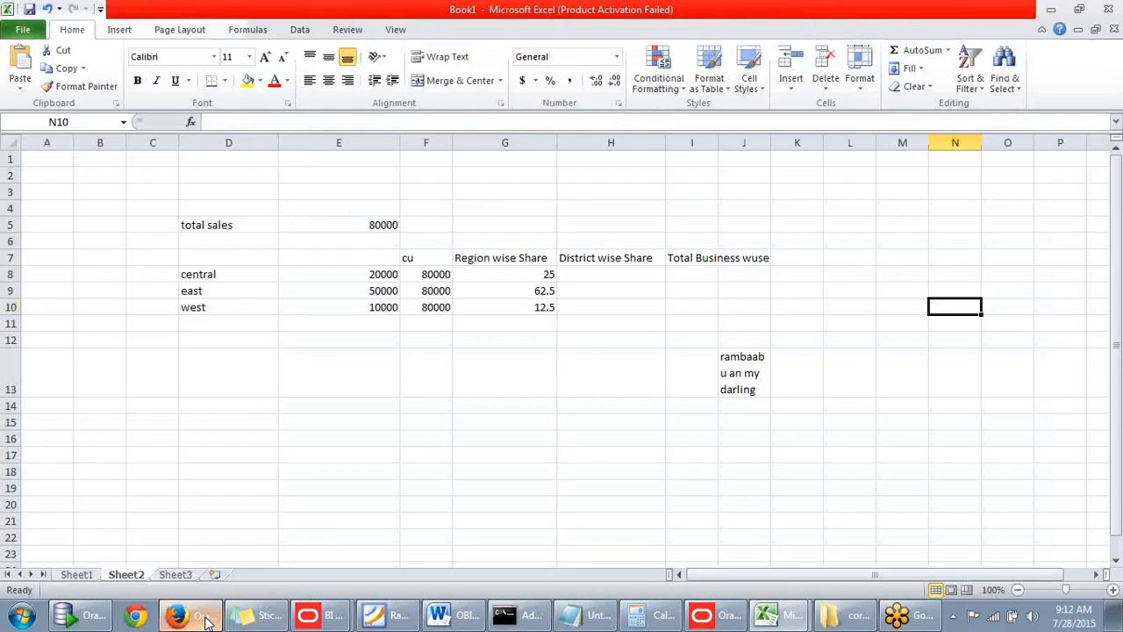
pyautogui.click(204, 620)
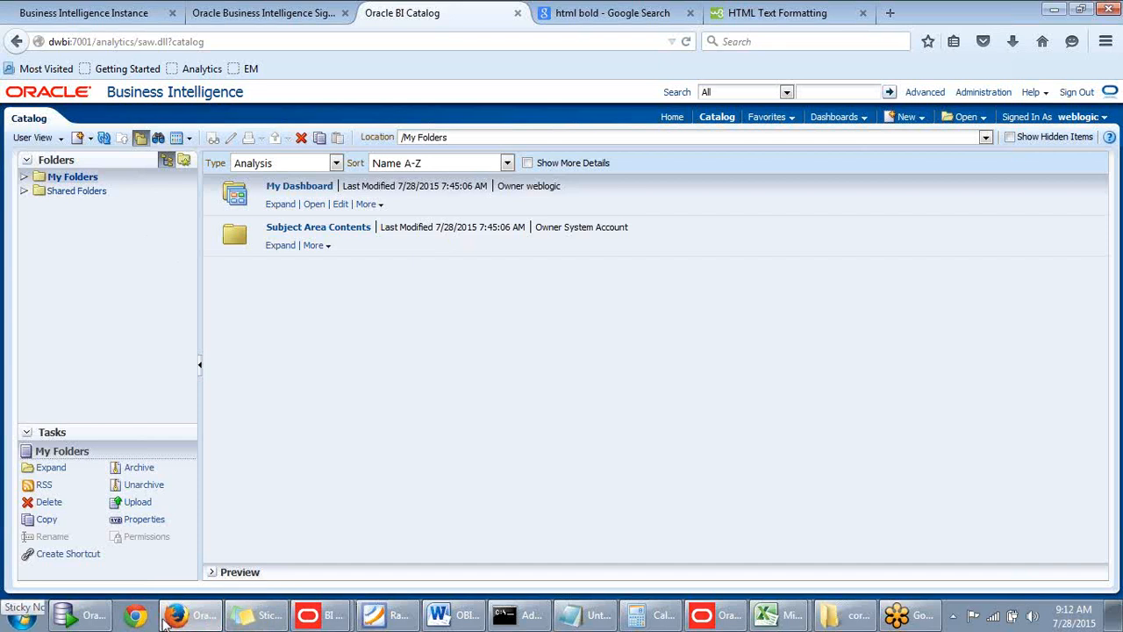
# Close the Book1 workbook in Excel without saving its changes.
pyautogui.click(777, 617)
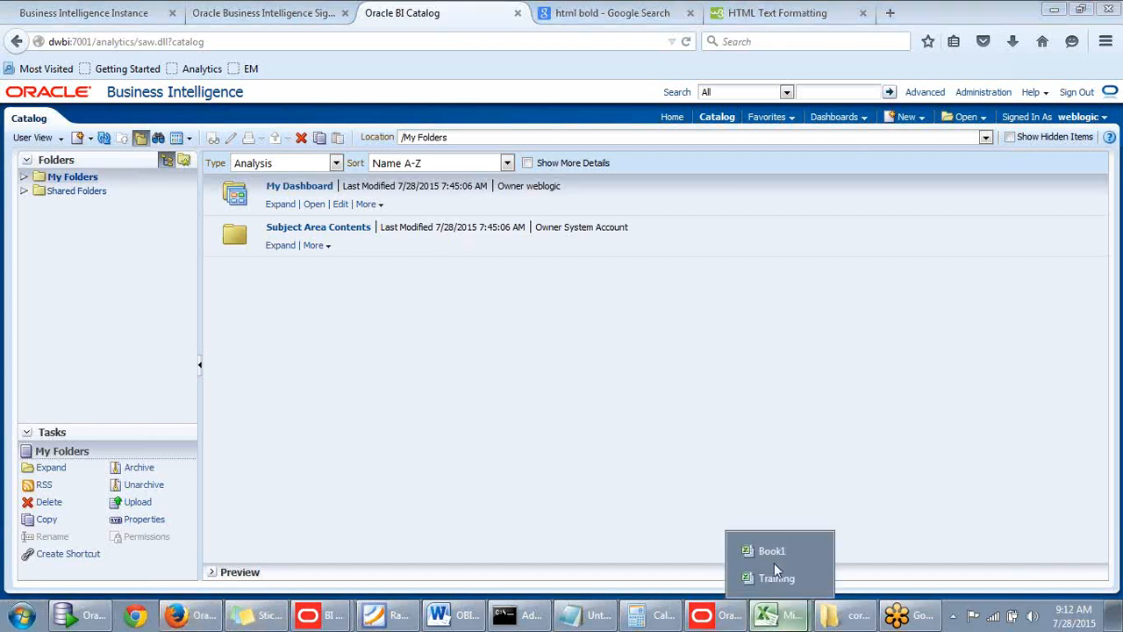
pyautogui.click(814, 553)
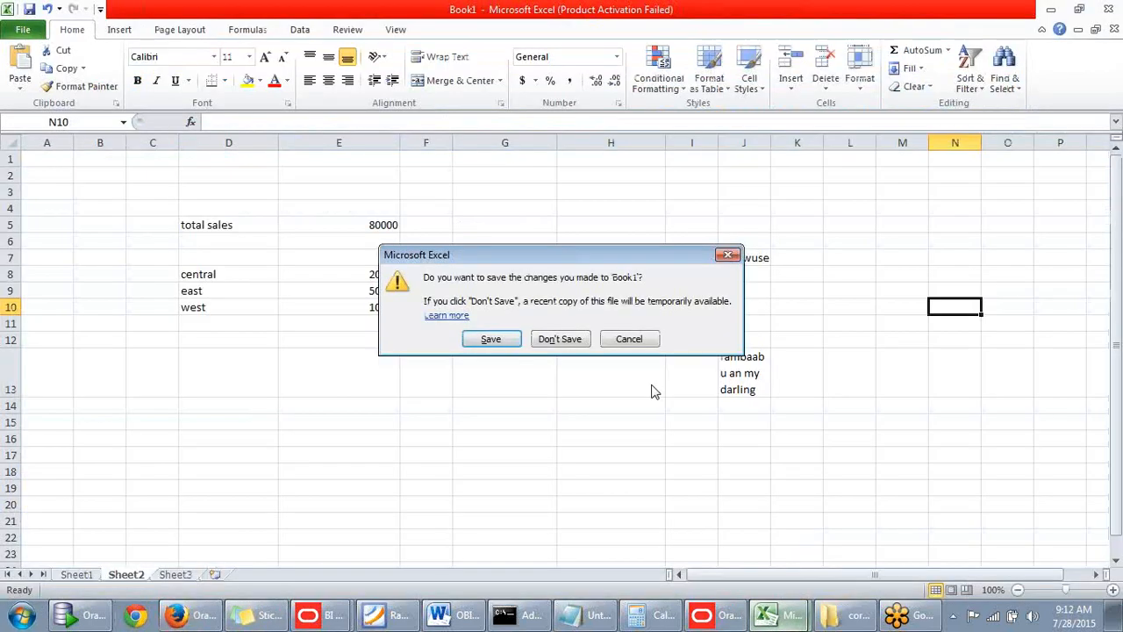
pyautogui.click(559, 339)
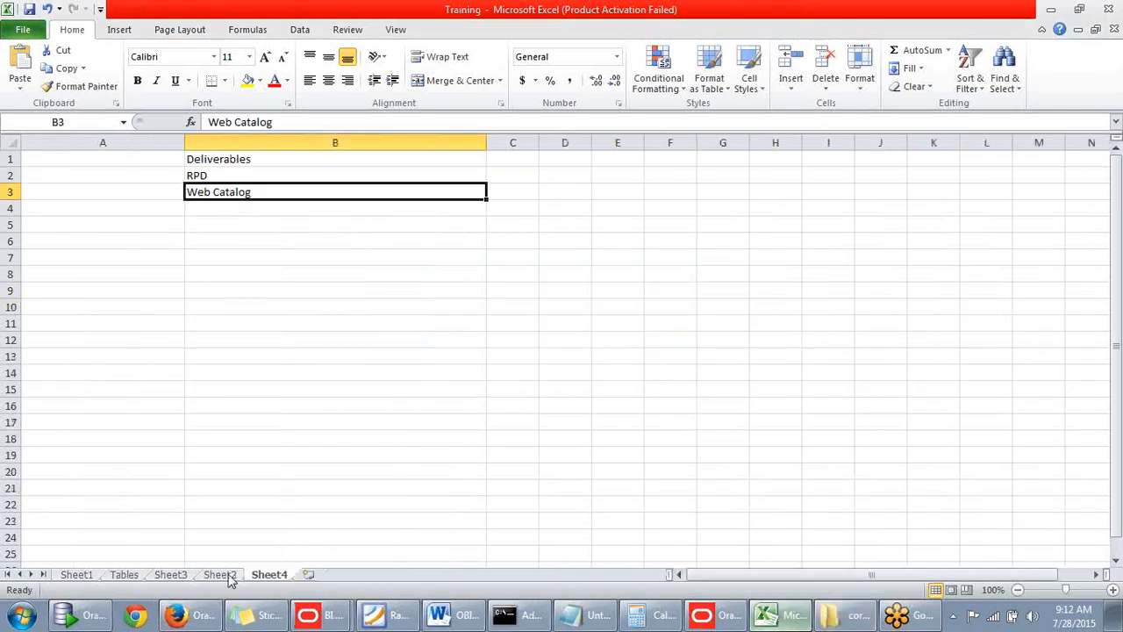
# Enter WebCatalog in cell B6 of Sheet4.
pyautogui.click(214, 374)
pyautogui.click(245, 243)
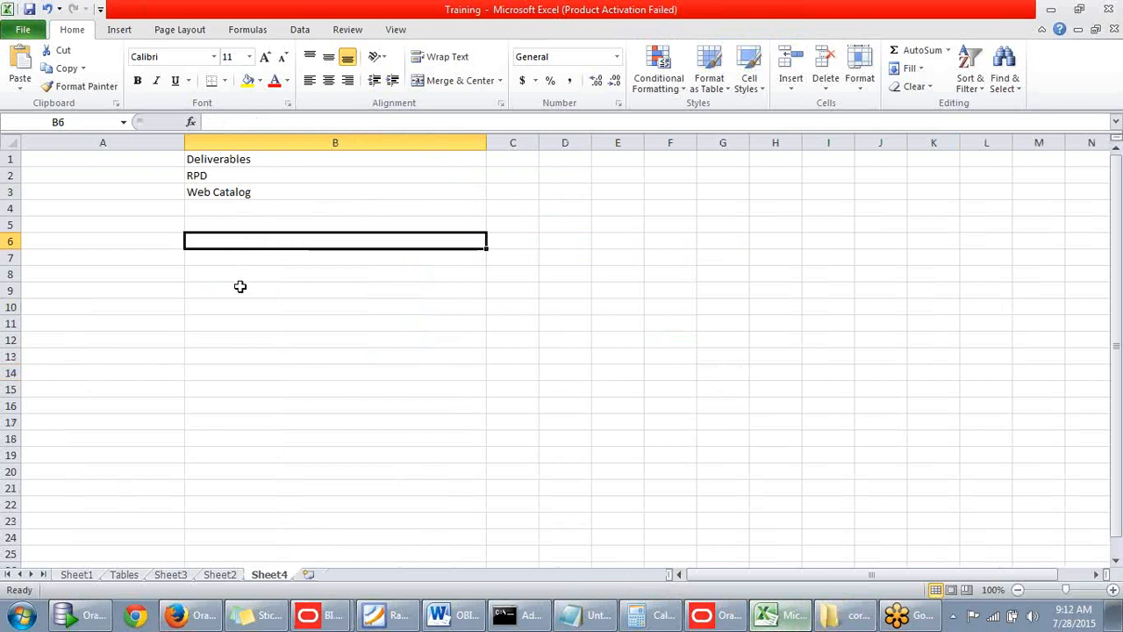
pyautogui.write('W')
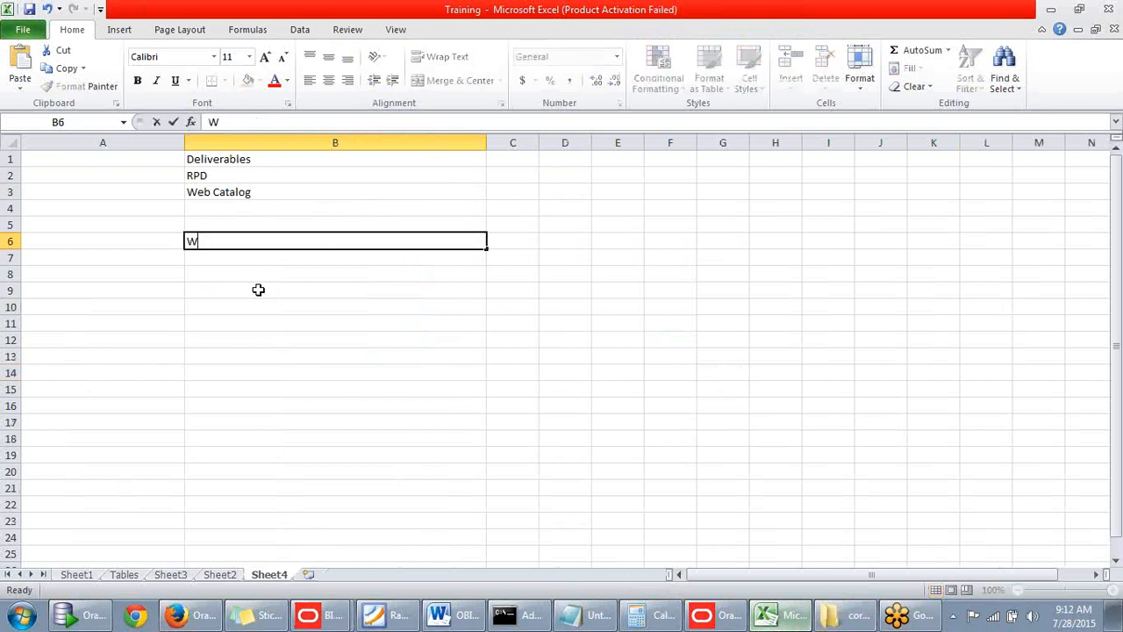
pyautogui.write('ebCatalog')
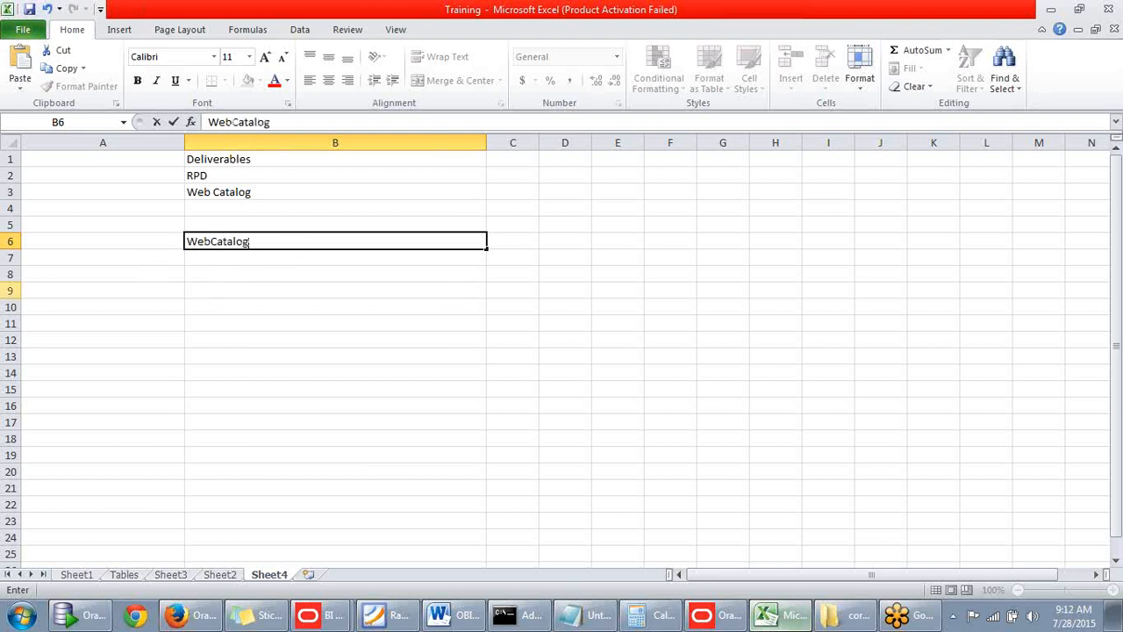
# Widen column C and enter BI Presentation Catalog in cell C6, beside the WebCatalog entry.
pyautogui.hotkey('alt', 'Tab')
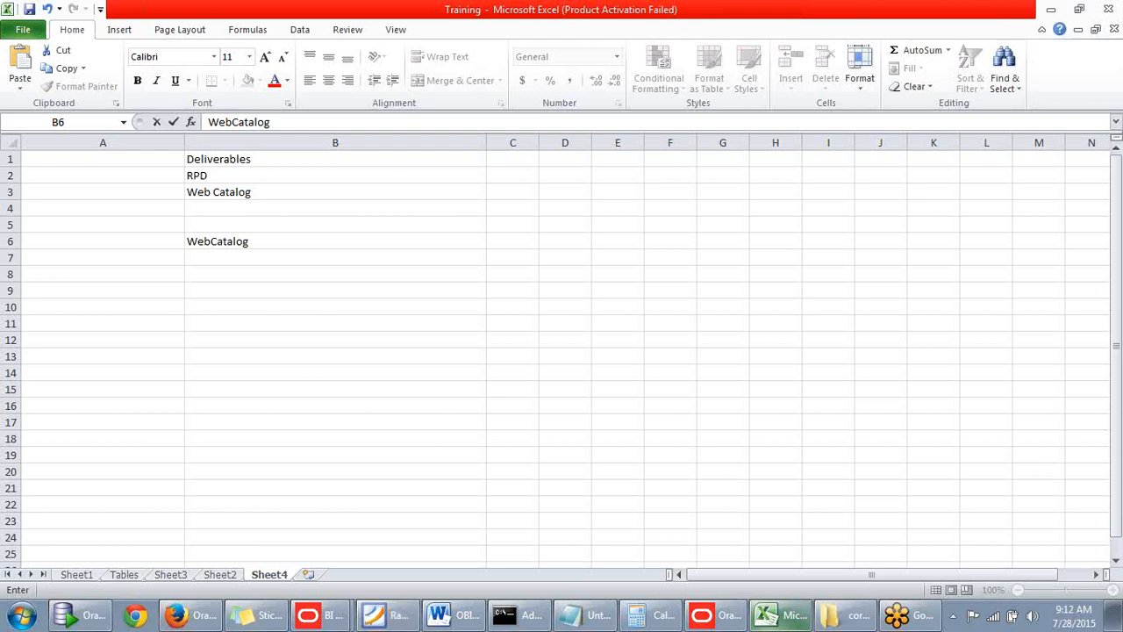
pyautogui.click(515, 241)
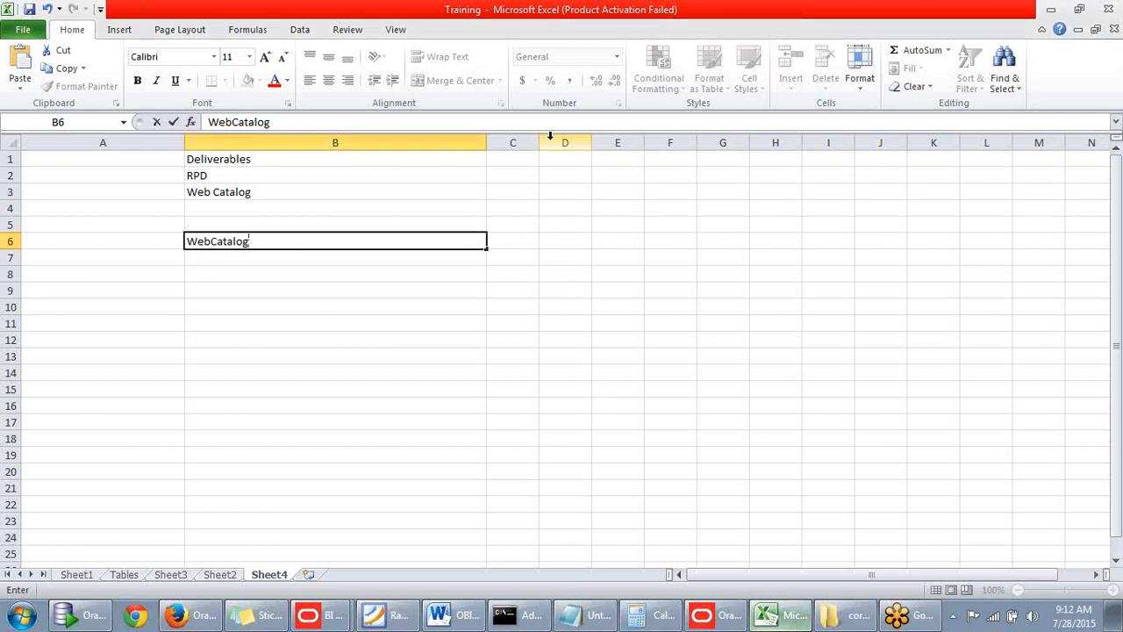
pyautogui.click(512, 239)
pyautogui.moveTo(539, 142); pyautogui.dragTo(748, 140)
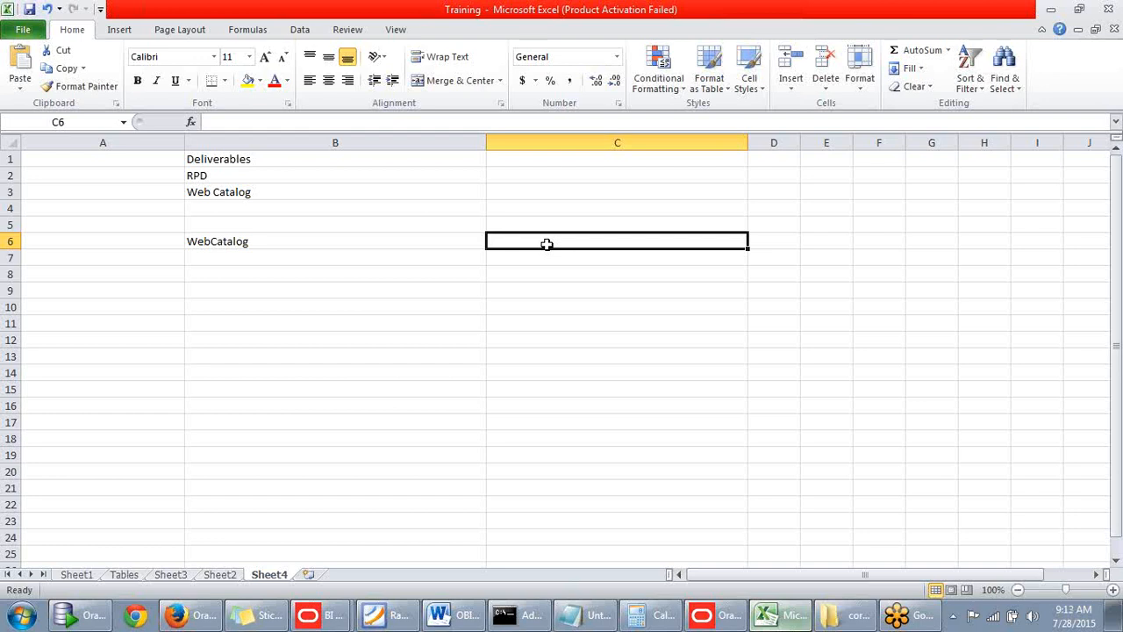
pyautogui.write('BI Presentation Catalog')
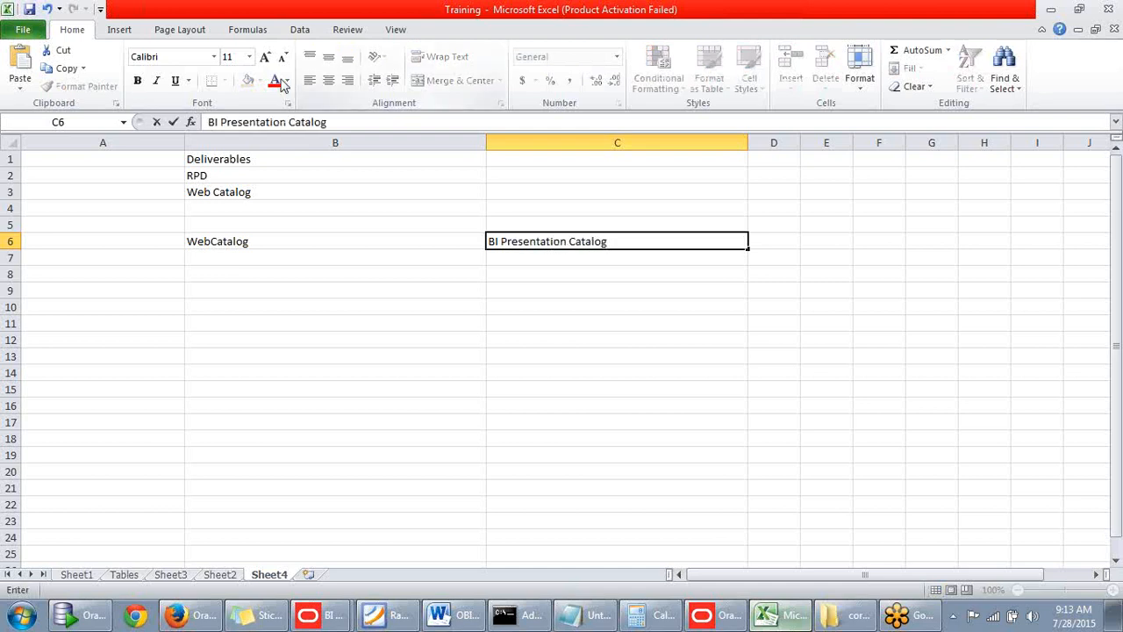
# List Shared folders in cell B7 and User/my folders in cell B8 beneath WebCatalog.
pyautogui.click(235, 259)
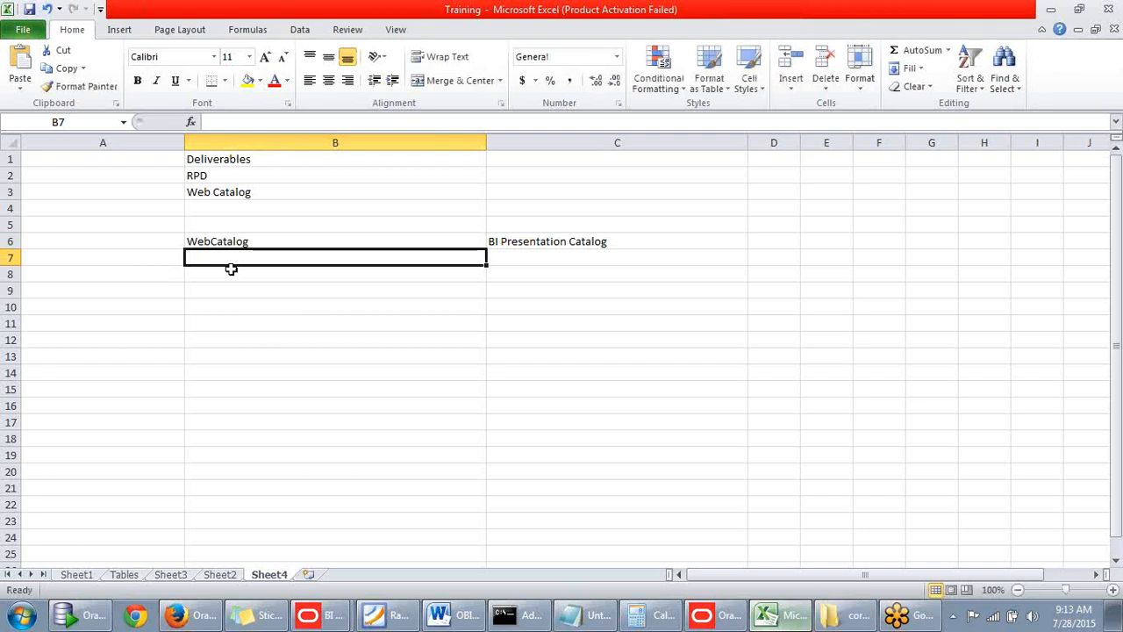
pyautogui.write('Shared folders')
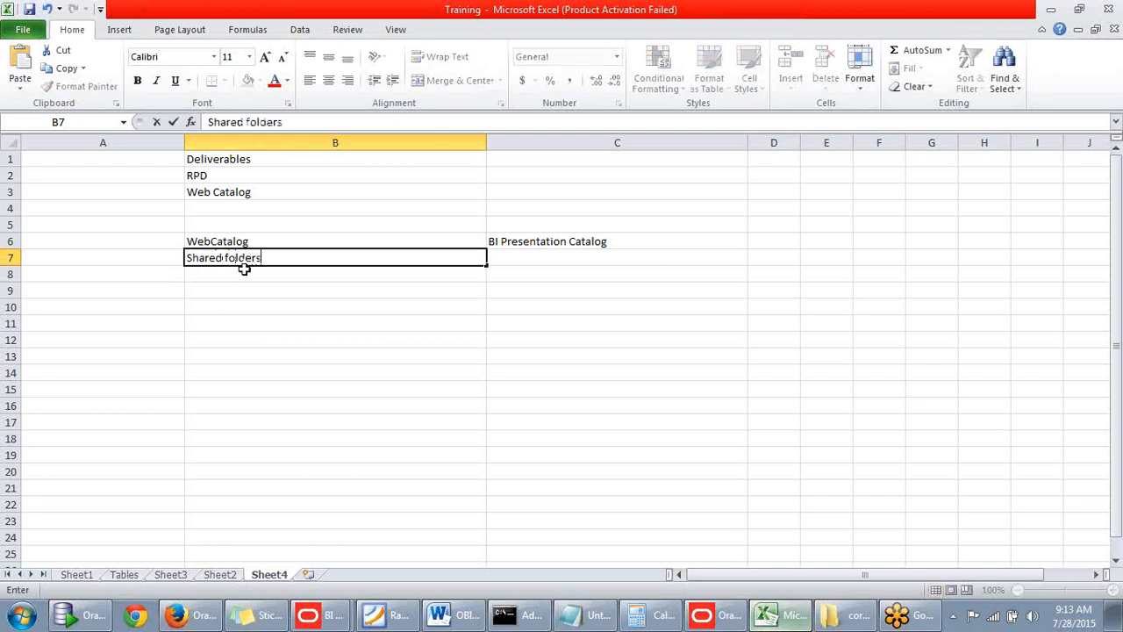
pyautogui.click(194, 269)
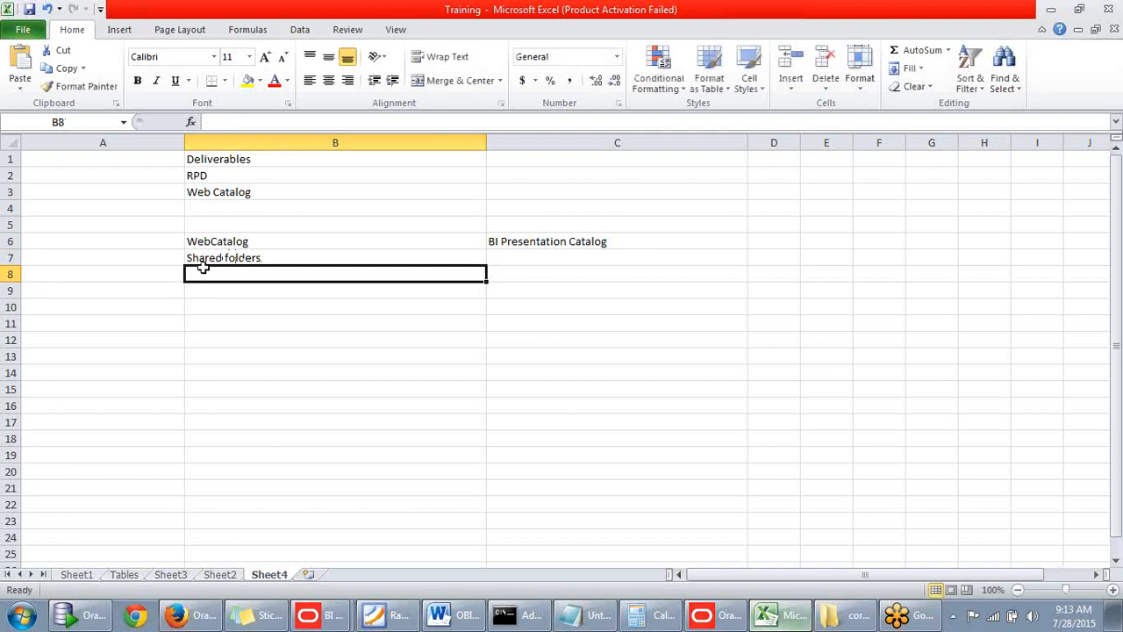
pyautogui.write('U')
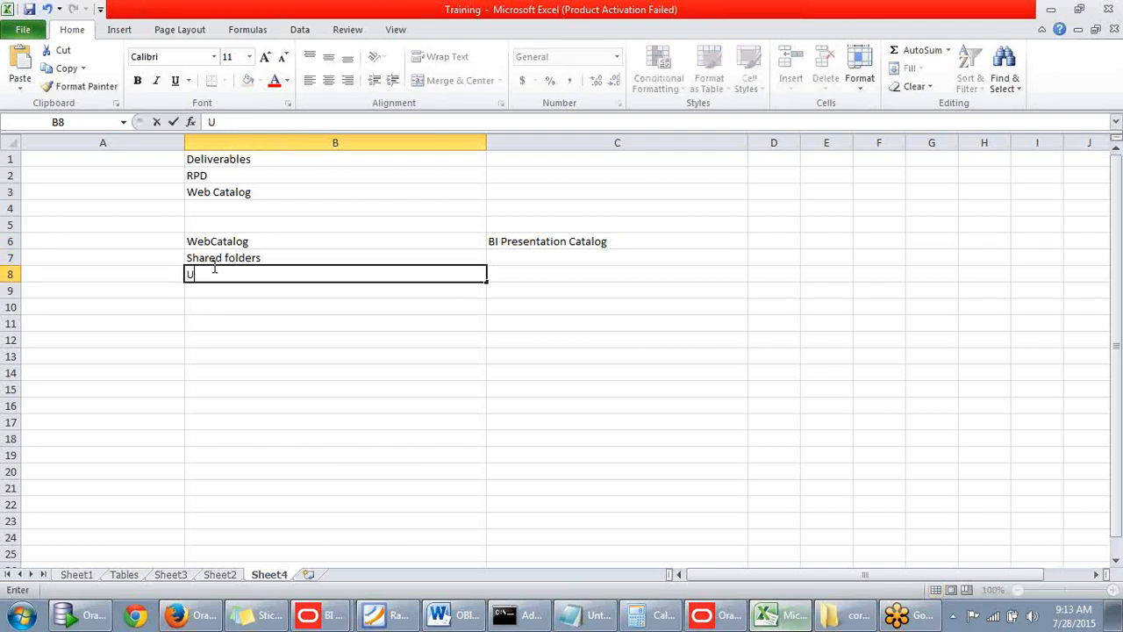
pyautogui.write('ser/my')
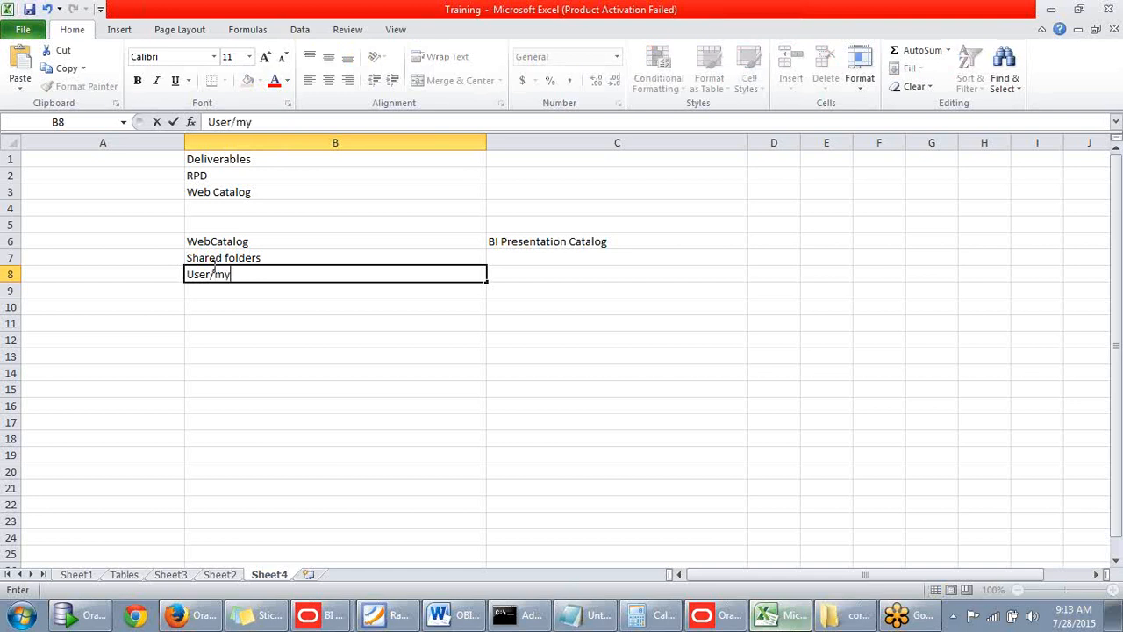
pyautogui.write(' folders')
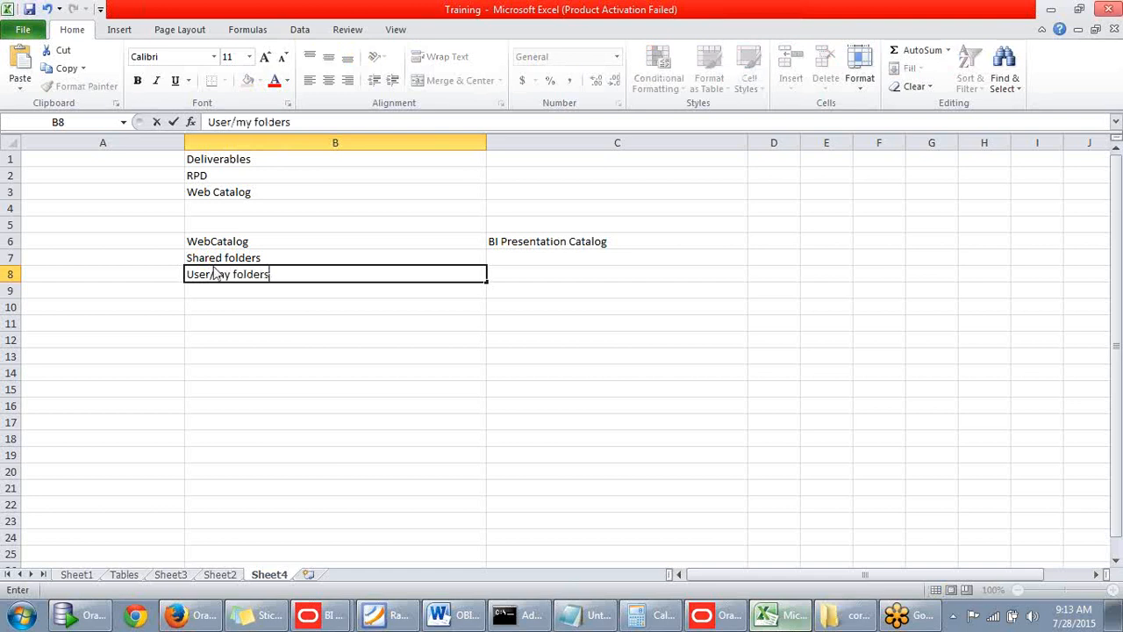
pyautogui.press('Return')
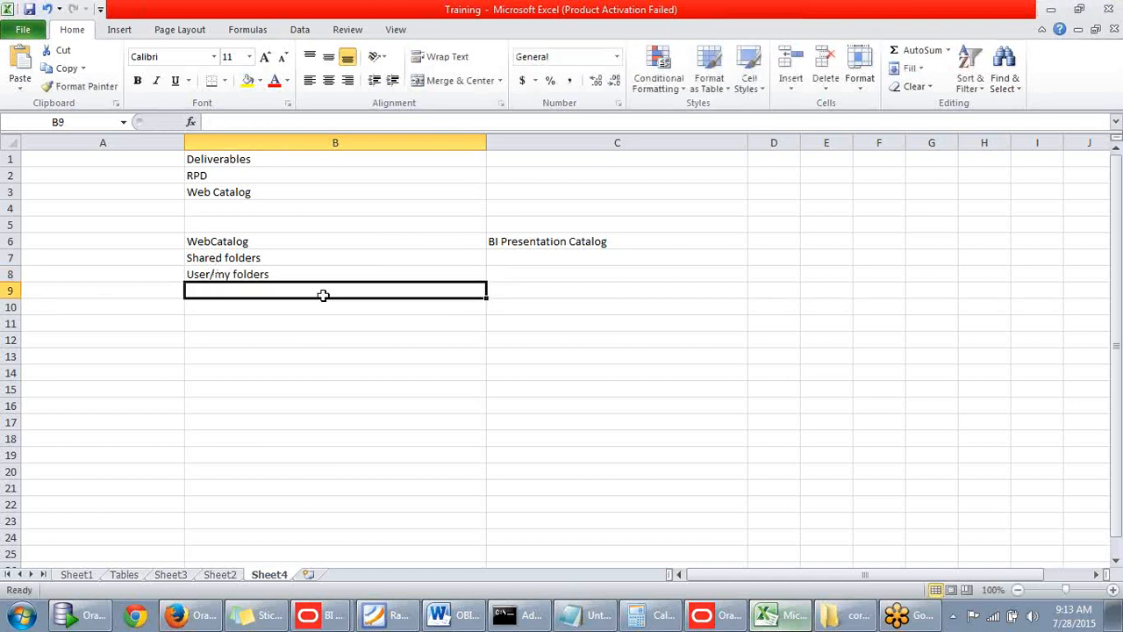
# Enter System folders in cell B9 as the third folder type.
pyautogui.write('System forl')
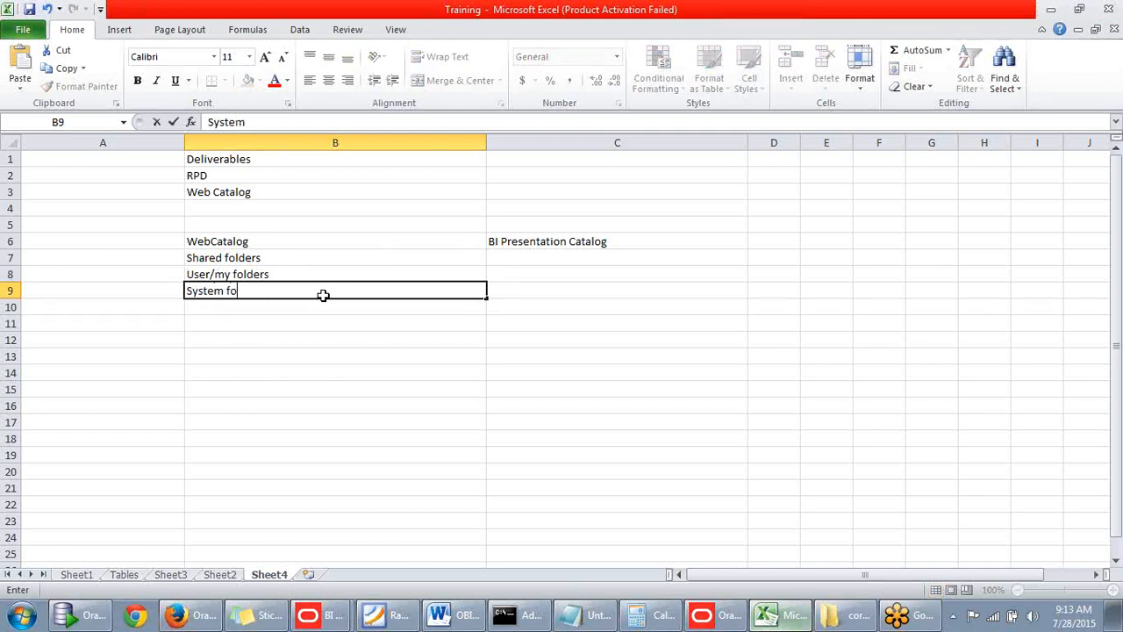
pyautogui.press('BackSpace')
pyautogui.press('BackSpace')
pyautogui.write('lders')
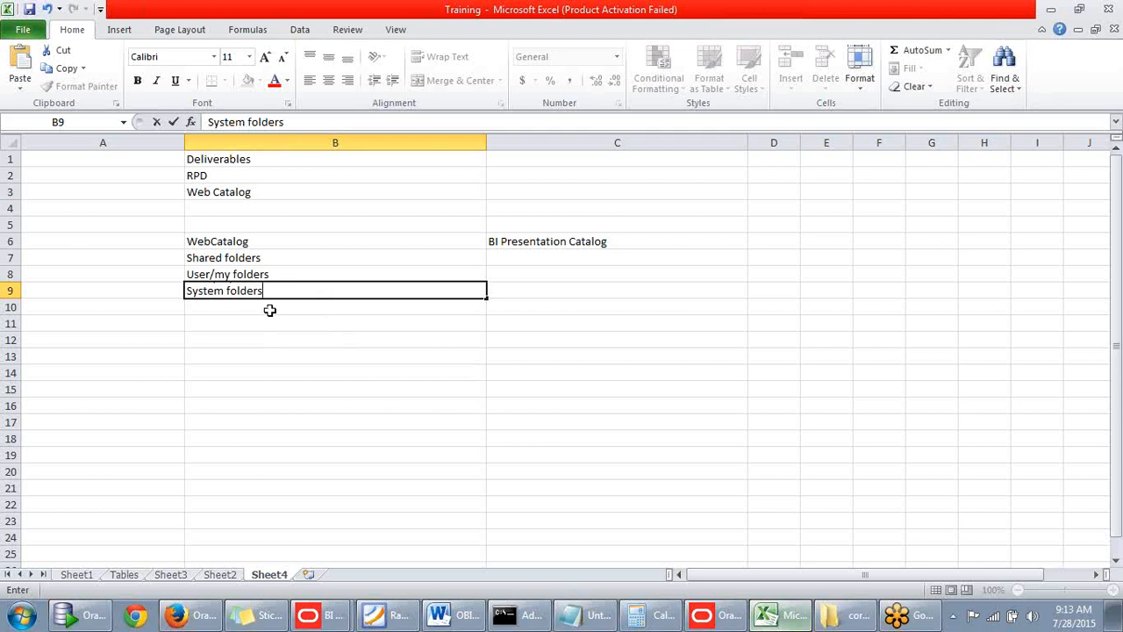
pyautogui.press('Return')
# Apply all borders to the three folder entries in cells B7:B9.
pyautogui.click(221, 260)
pyautogui.moveTo(223, 265); pyautogui.dragTo(262, 290)
pyautogui.click(596, 348)
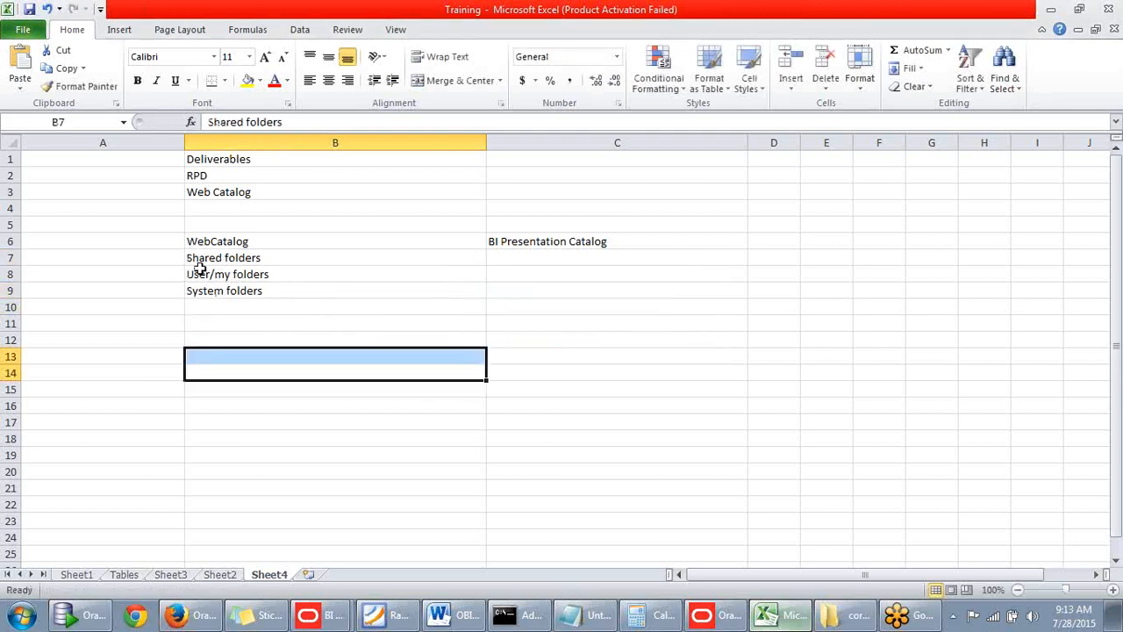
pyautogui.moveTo(205, 258); pyautogui.dragTo(236, 281)
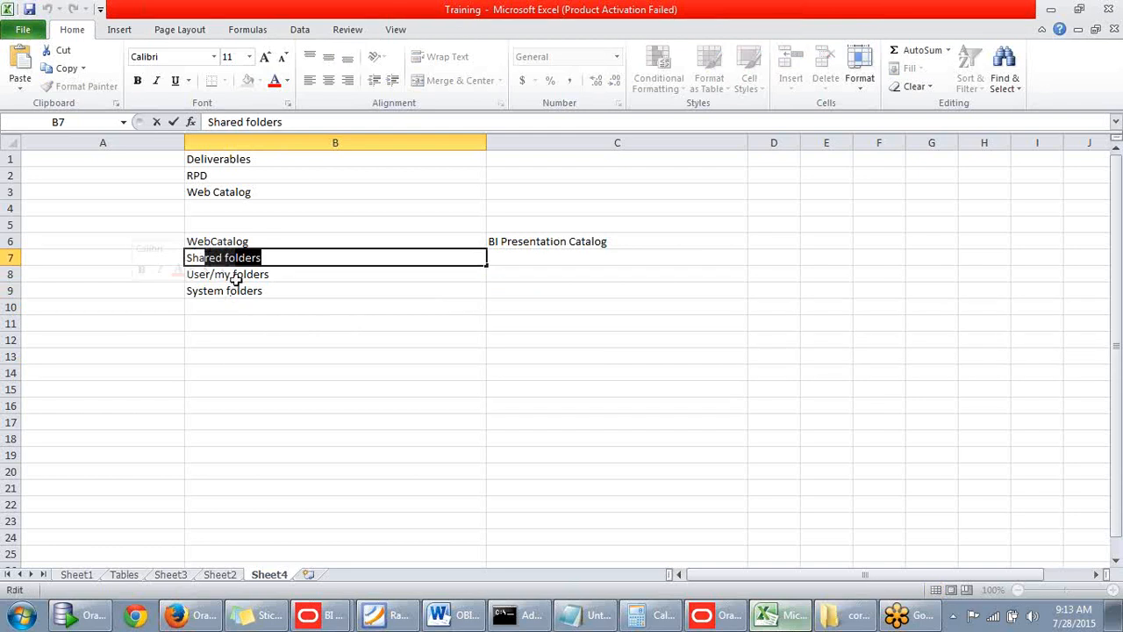
pyautogui.click(277, 335)
pyautogui.click(279, 294)
pyautogui.moveTo(280, 290); pyautogui.dragTo(283, 264)
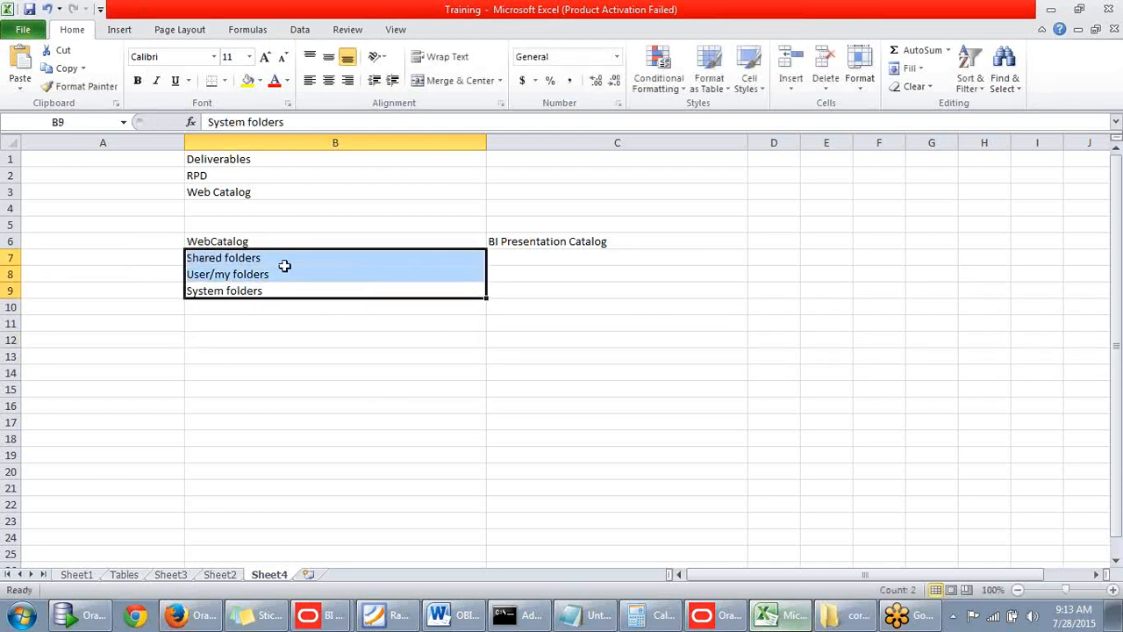
pyautogui.click(225, 80)
pyautogui.click(111, 211)
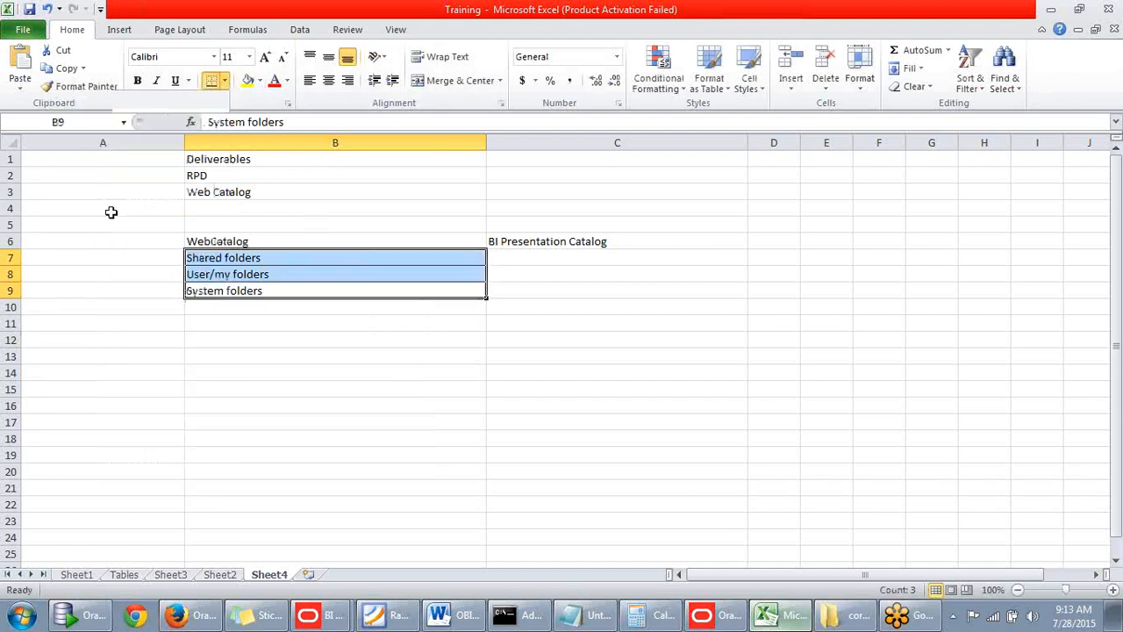
pyautogui.click(220, 386)
# Switch to the Oracle BI Catalog in Firefox, expand My Folders and view the contents of Shared Folders.
pyautogui.click(279, 257)
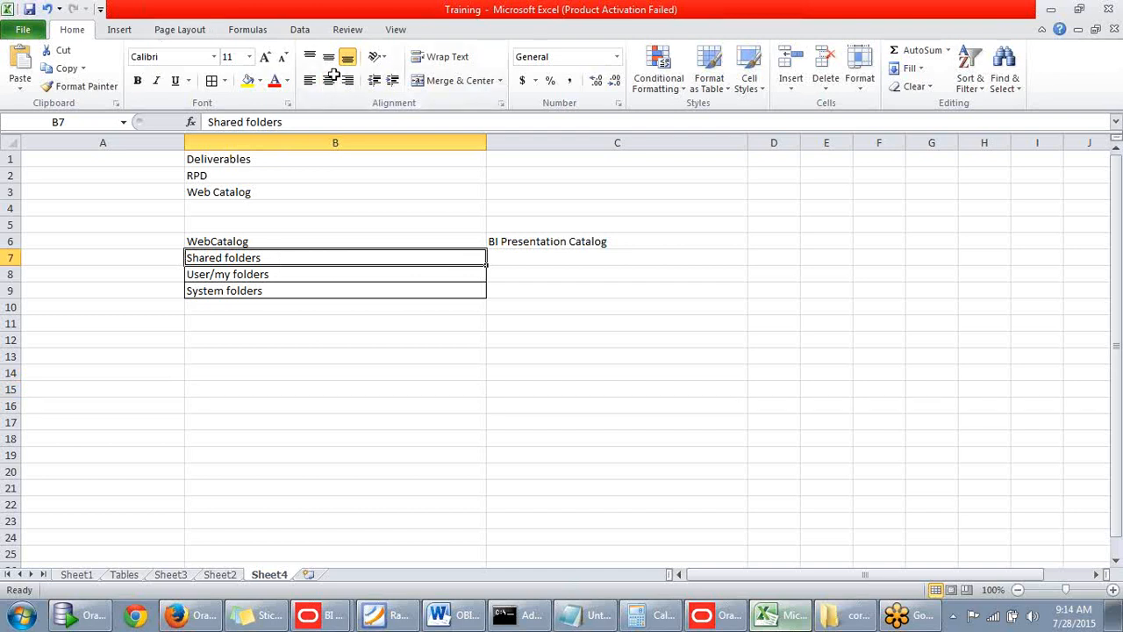
pyautogui.click(264, 274)
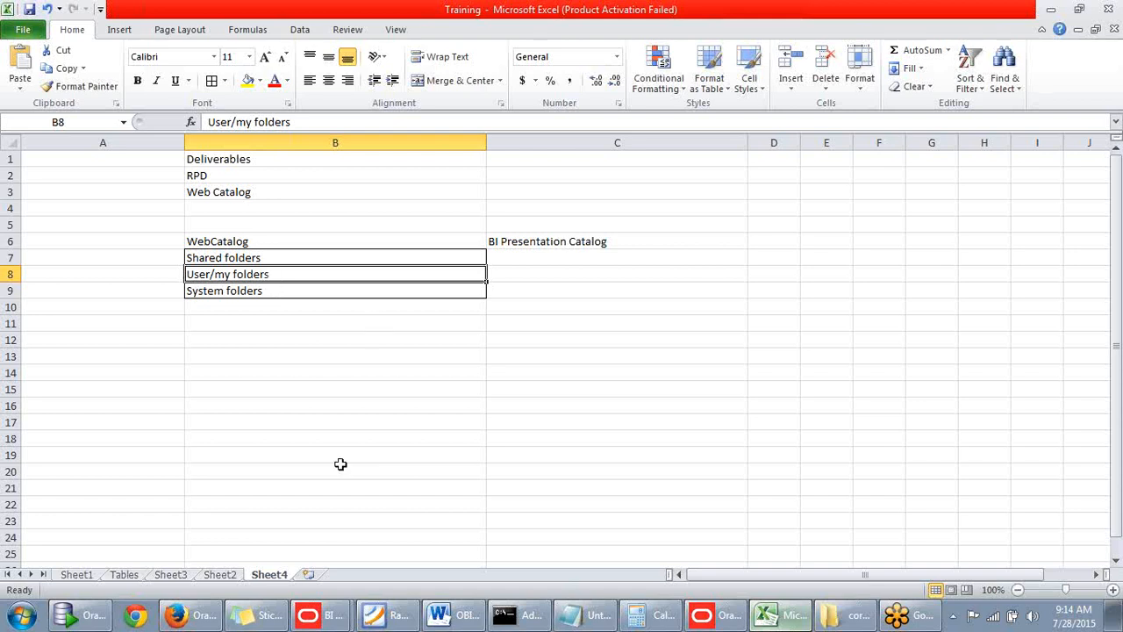
pyautogui.click(200, 616)
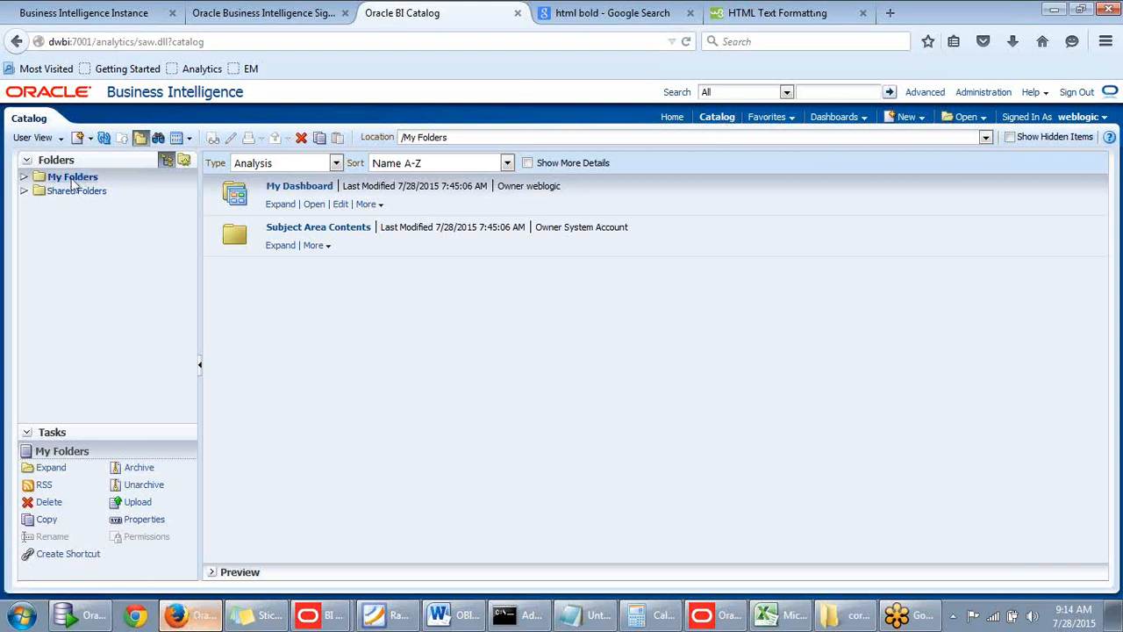
pyautogui.click(25, 178)
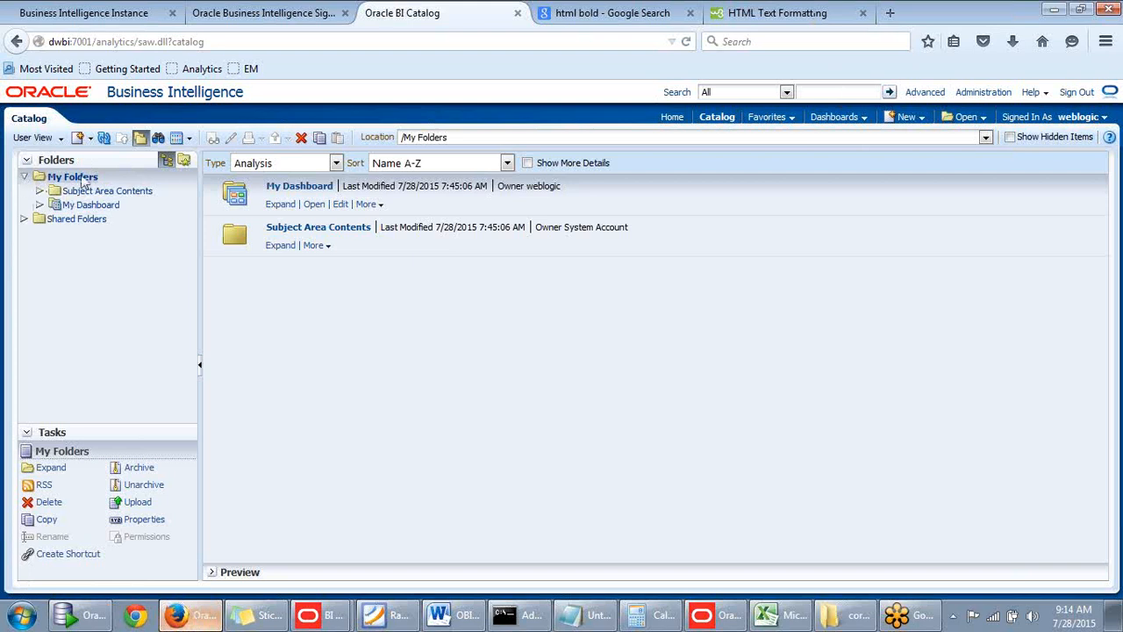
pyautogui.click(53, 223)
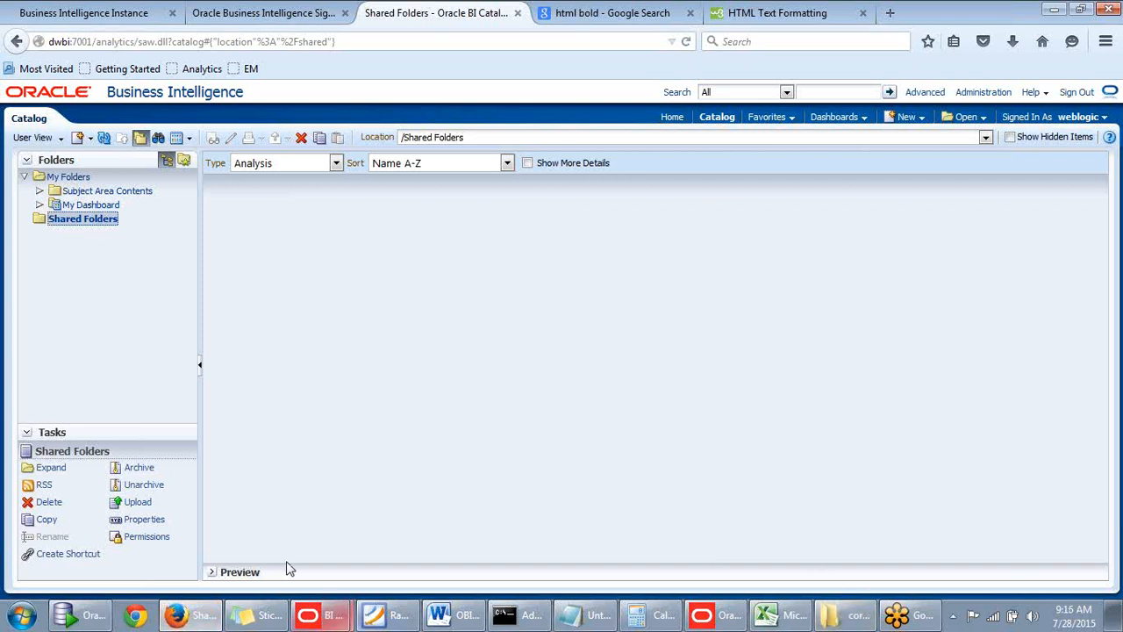
# Return to the Training workbook in Excel and select the System folders entry.
pyautogui.click(786, 620)
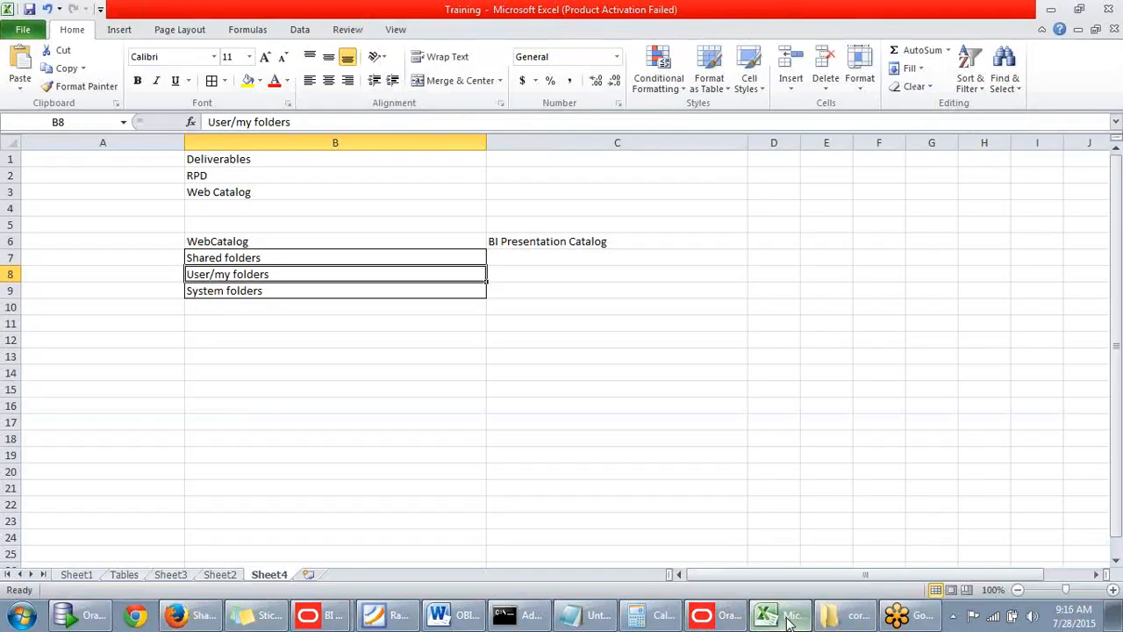
pyautogui.click(257, 292)
pyautogui.click(253, 310)
pyautogui.click(259, 291)
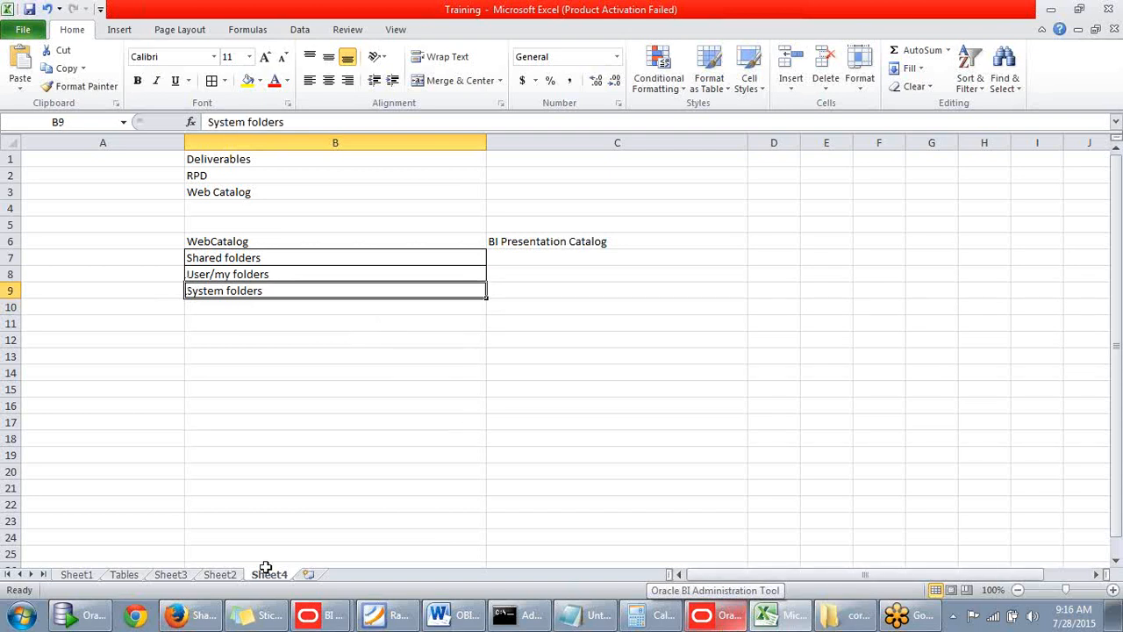
pyautogui.click(188, 614)
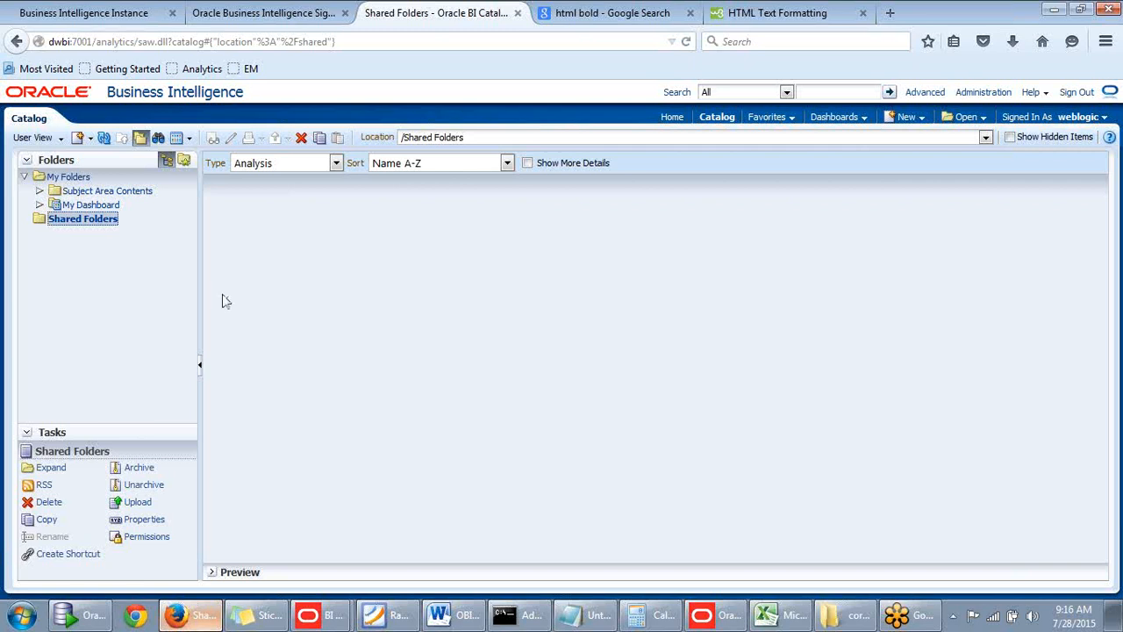
pyautogui.click(193, 618)
pyautogui.click(193, 618)
pyautogui.click(195, 619)
pyautogui.click(194, 619)
pyautogui.click(195, 619)
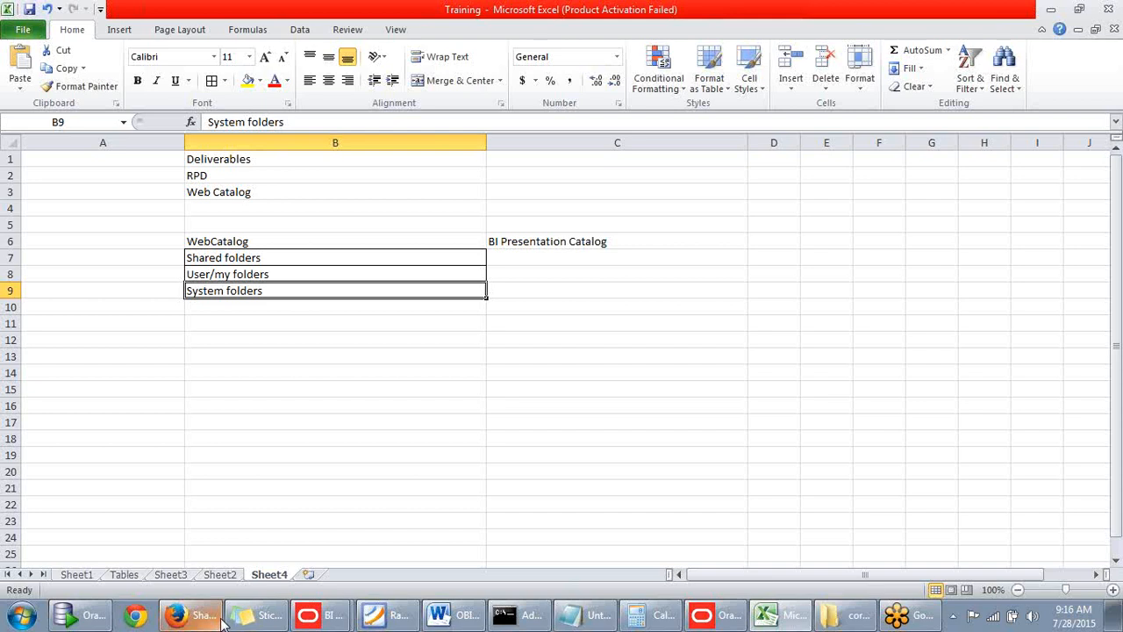
pyautogui.moveTo(232, 621)
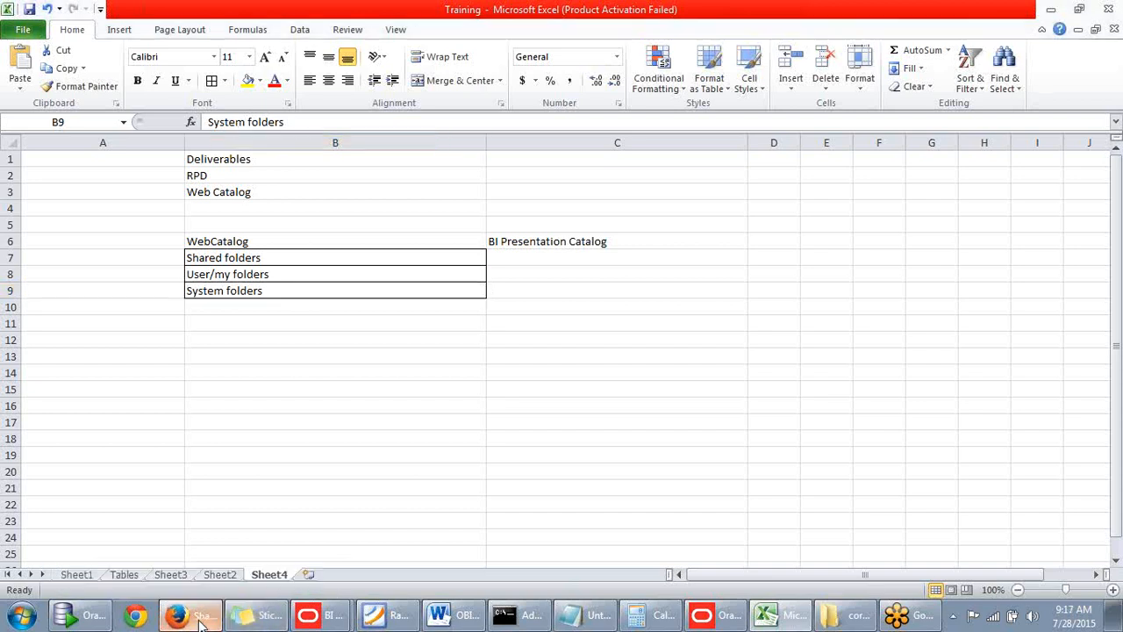
# Open the Enterprise Manager address dwbi:7001/em/ in a new Firefox tab.
pyautogui.click(195, 614)
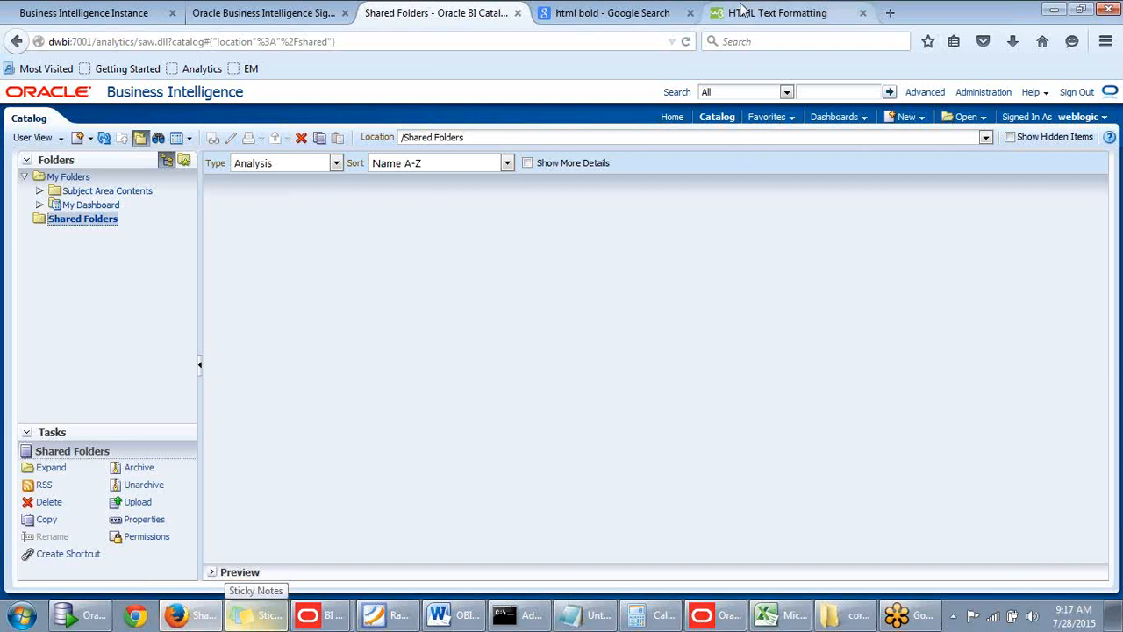
pyautogui.click(889, 13)
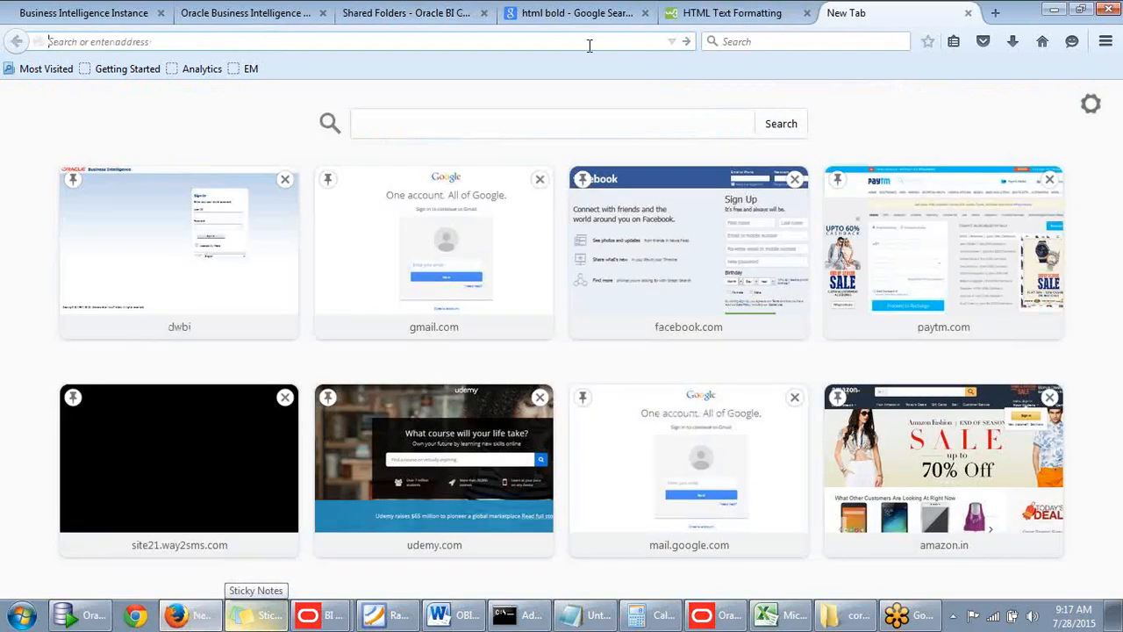
pyautogui.write('dwbi/')
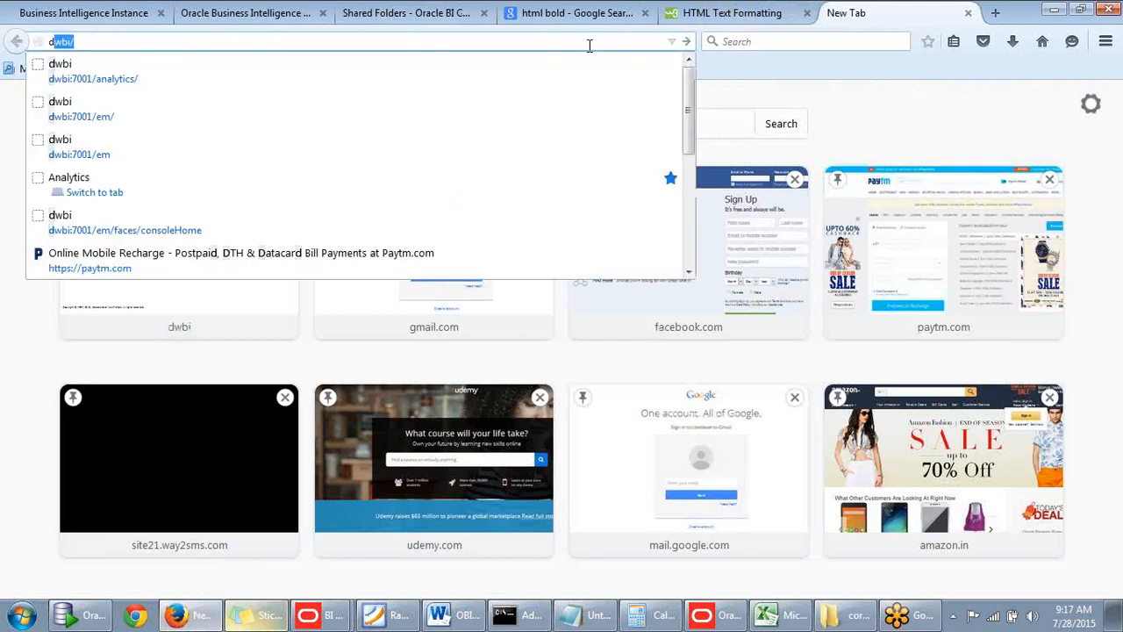
pyautogui.click(104, 119)
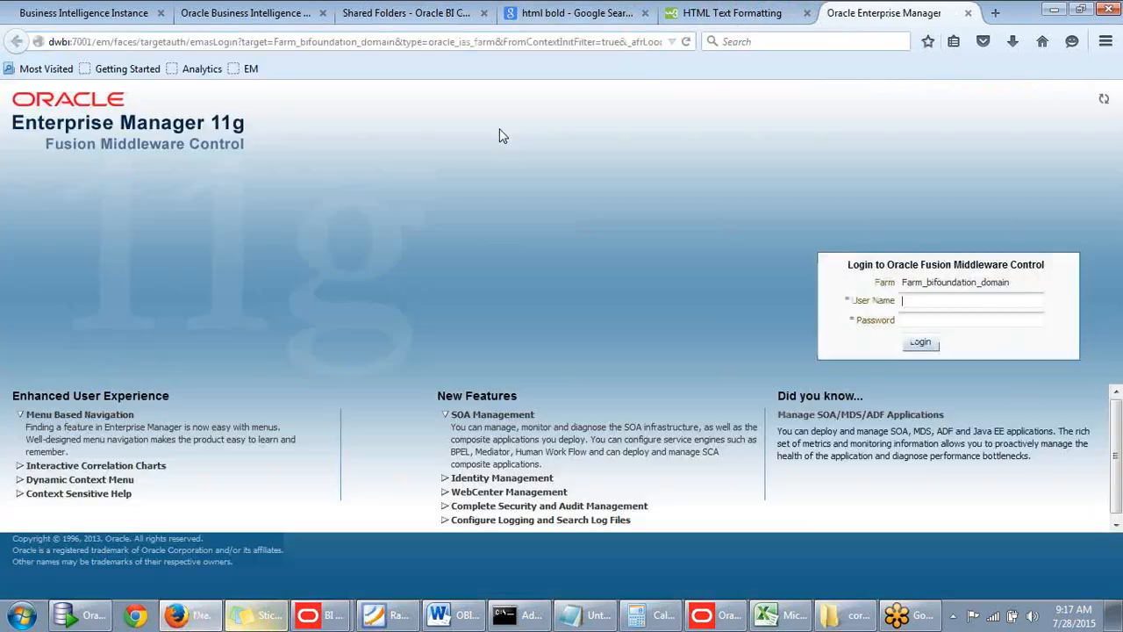
# Log in to Enterprise Manager with the user name weblogic and the account password.
pyautogui.write('weblogic')
pyautogui.click(935, 318)
pyautogui.press('Tab')
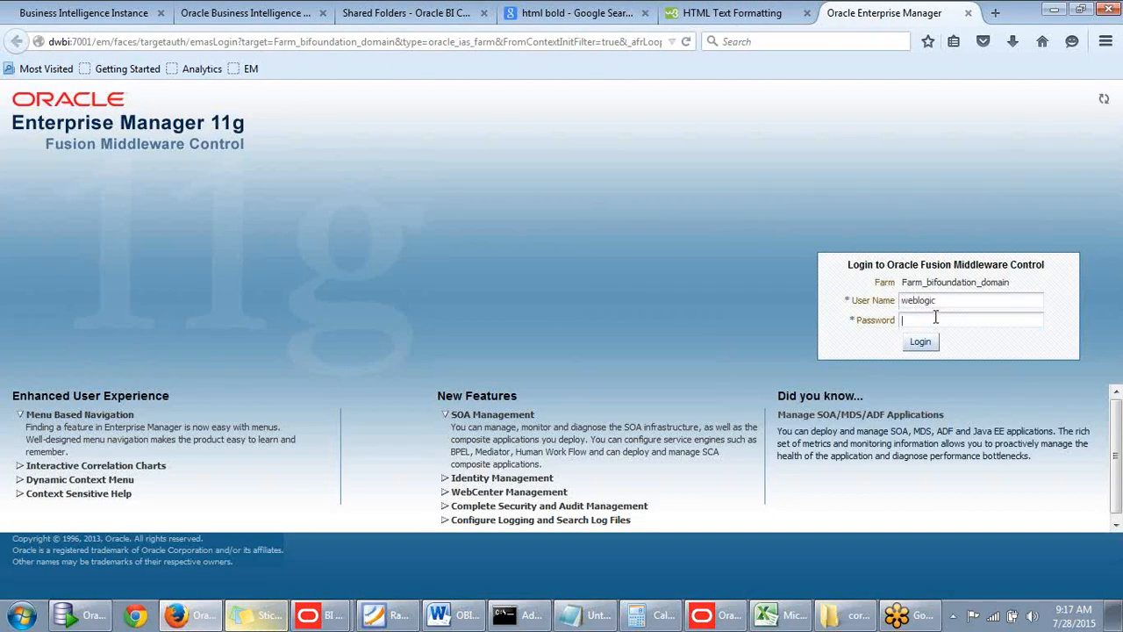
pyautogui.write('we')
pyautogui.press('BackSpace')
pyautogui.press('BackSpace')
pyautogui.write('welcome1')
pyautogui.press('Return')
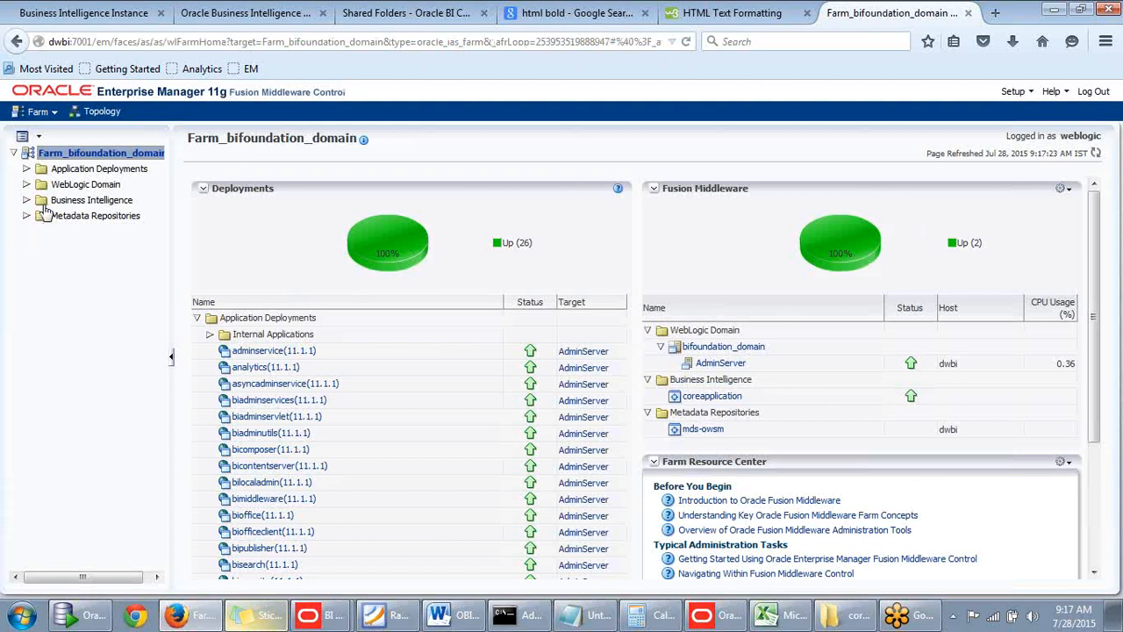
# Open the Repository deployment settings of coreapplication under Business Intelligence, and lock the configuration for editing.
pyautogui.click(26, 200)
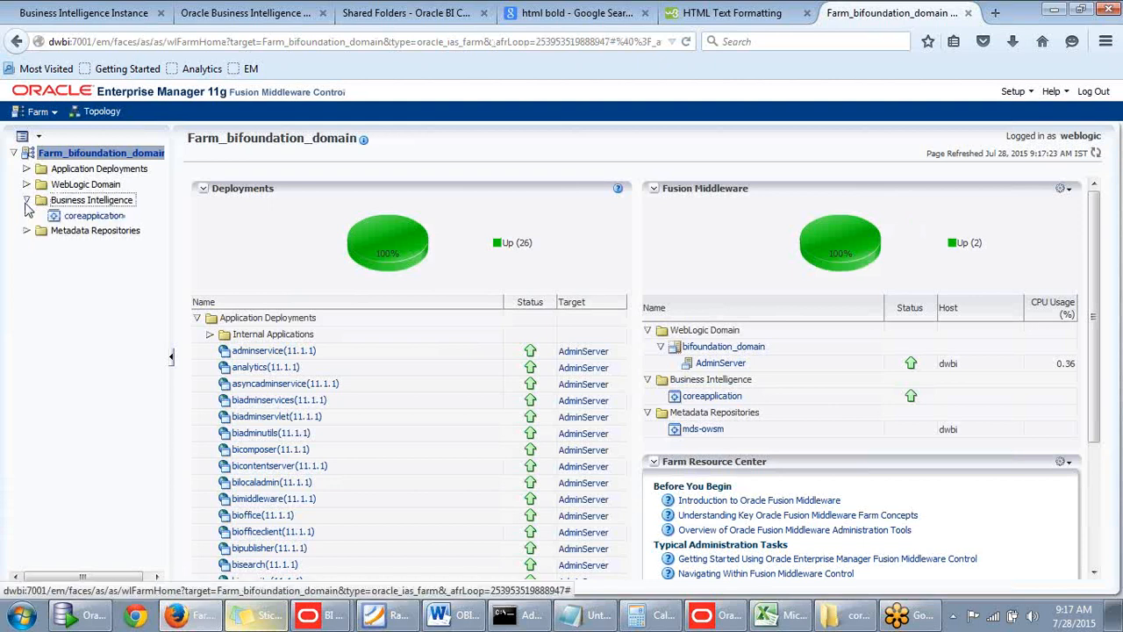
pyautogui.click(75, 220)
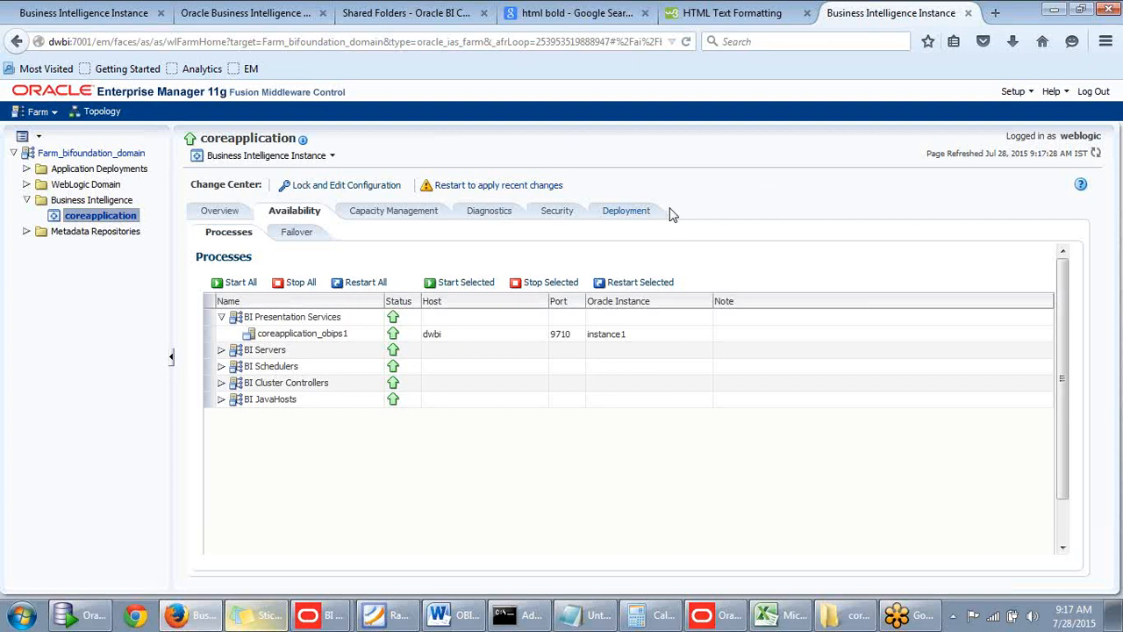
pyautogui.click(628, 213)
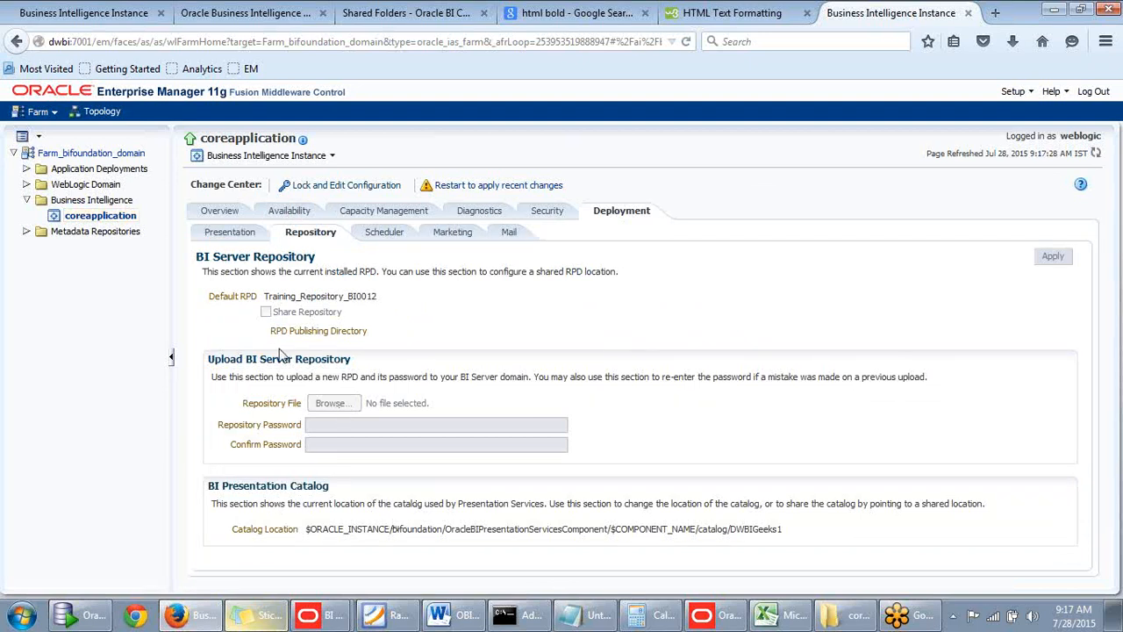
pyautogui.click(321, 188)
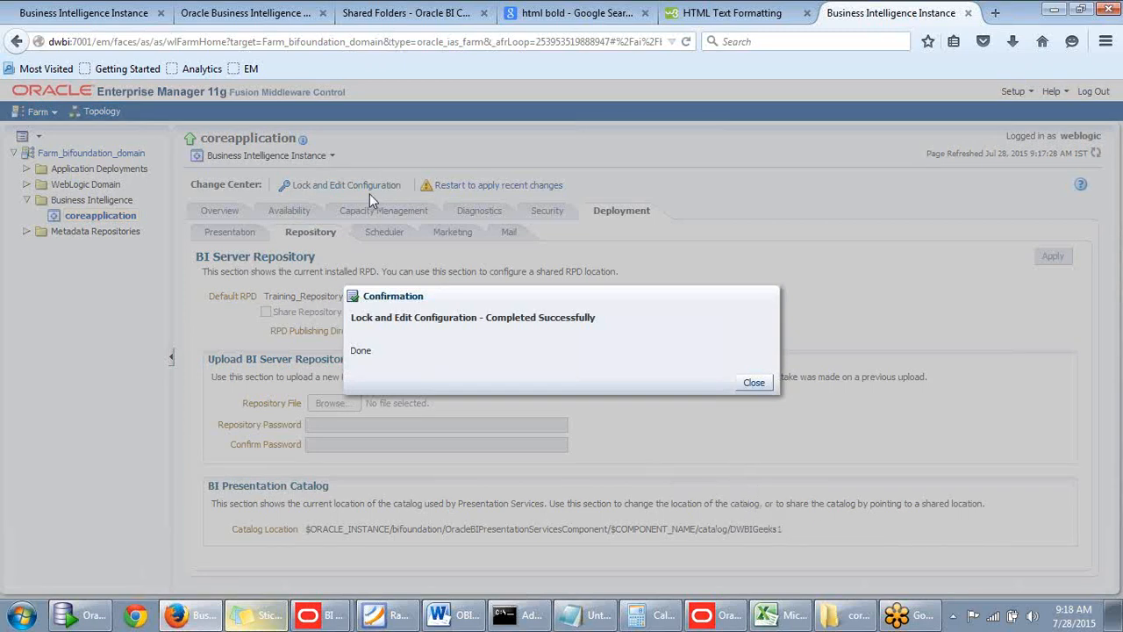
pyautogui.click(753, 383)
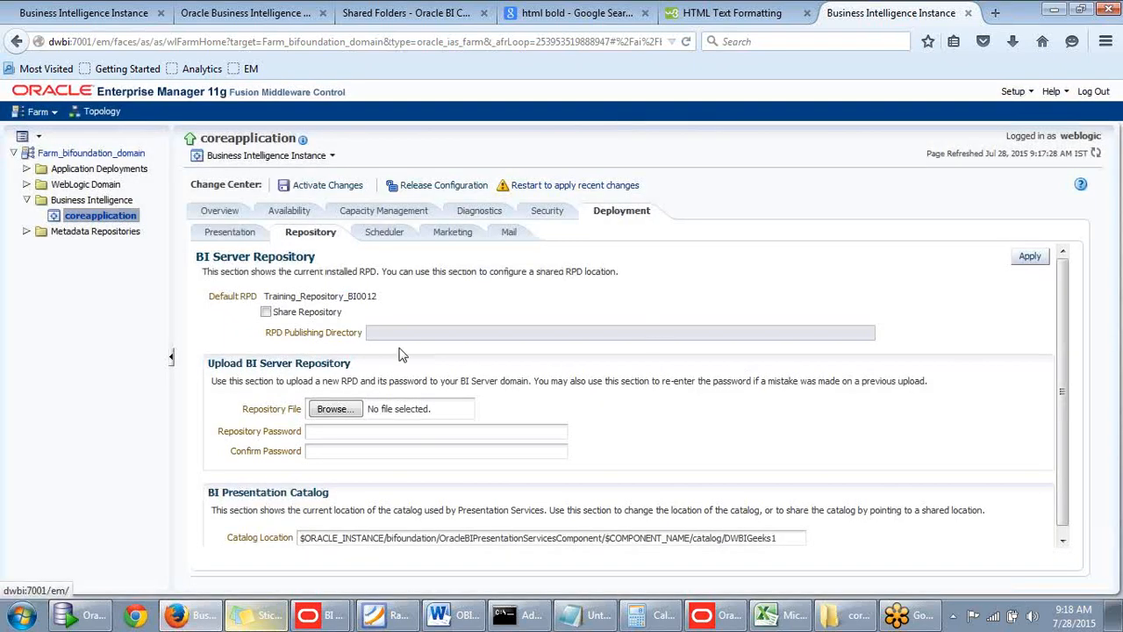
# Change the catalog folder name at the end of the Catalog Location path to DWBIGeeksB1 and apply it.
pyautogui.scroll(-1, 635, 489)
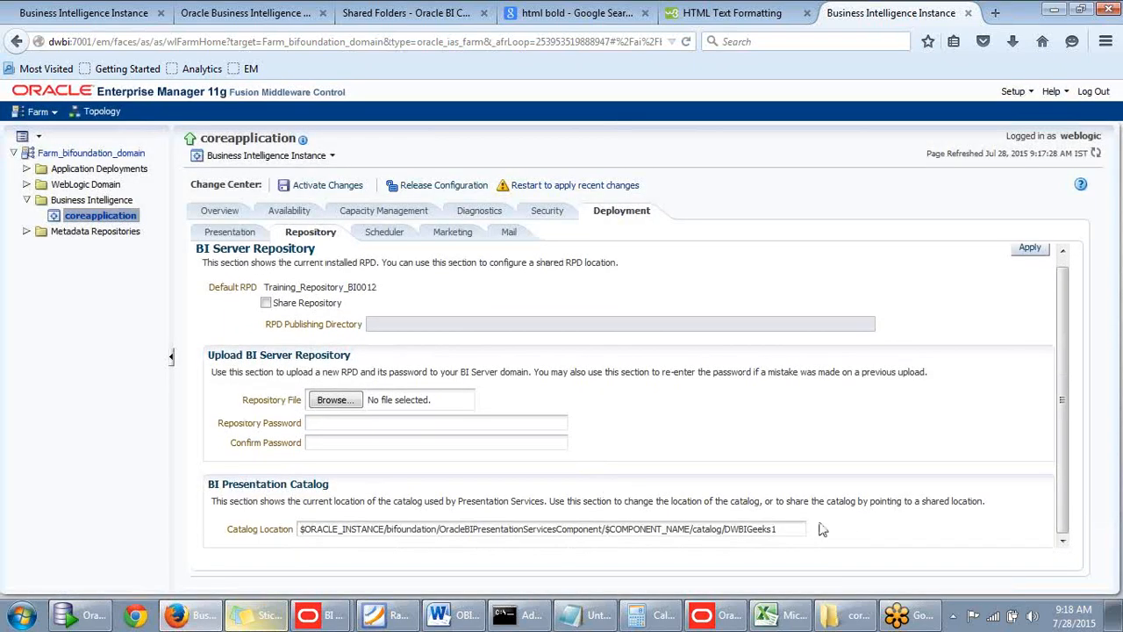
pyautogui.click(780, 529)
pyautogui.click(1029, 255)
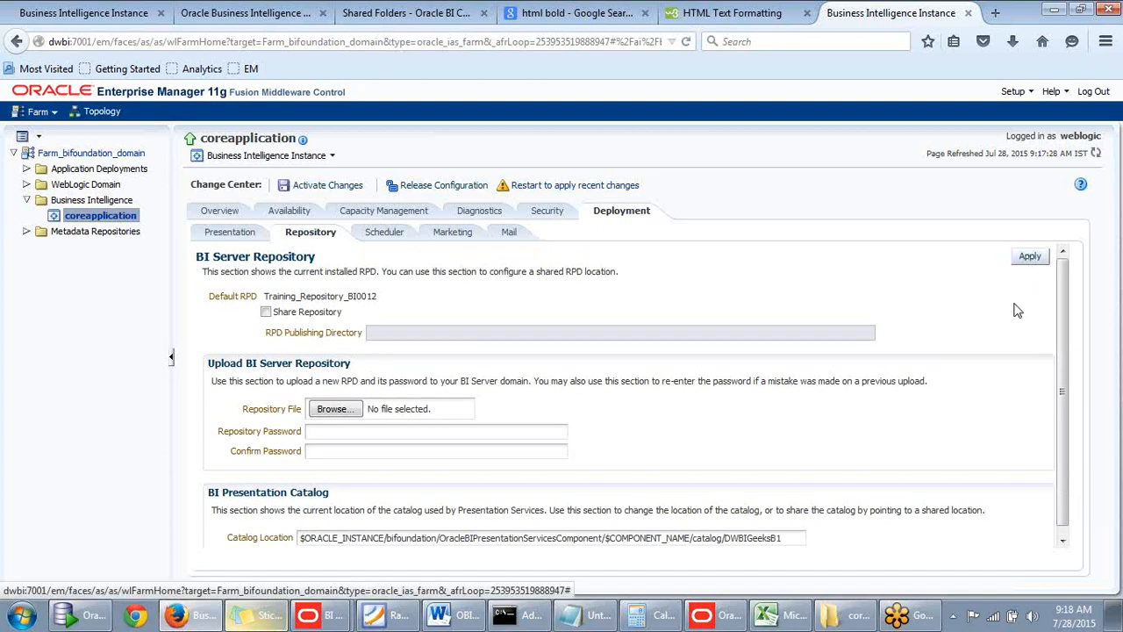
pyautogui.click(317, 191)
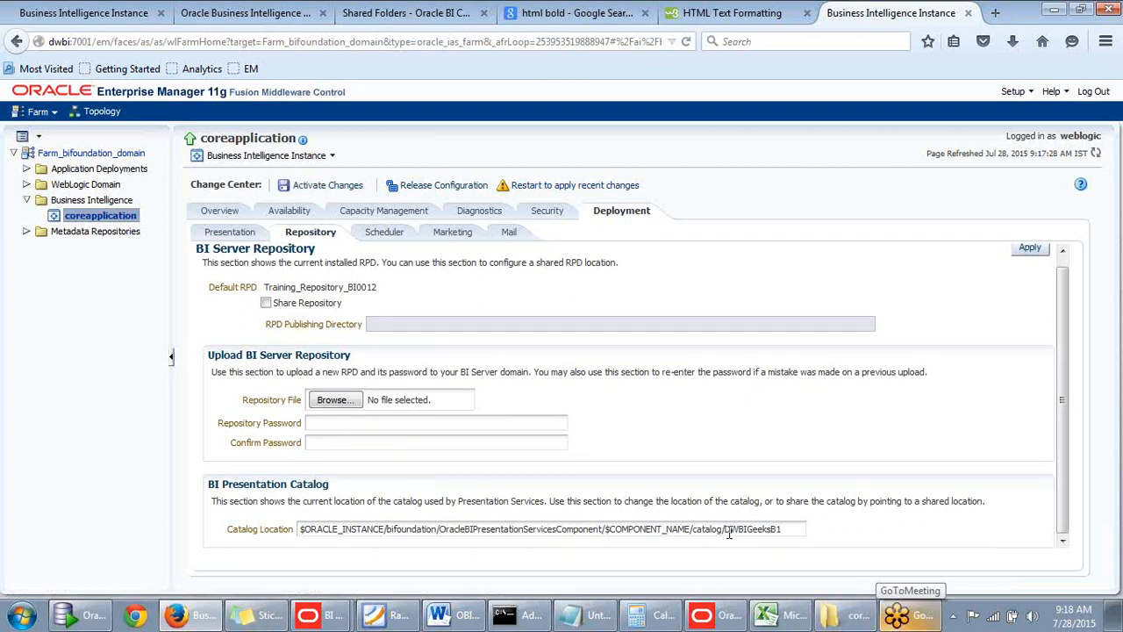
pyautogui.moveTo(785, 529); pyautogui.dragTo(730, 529)
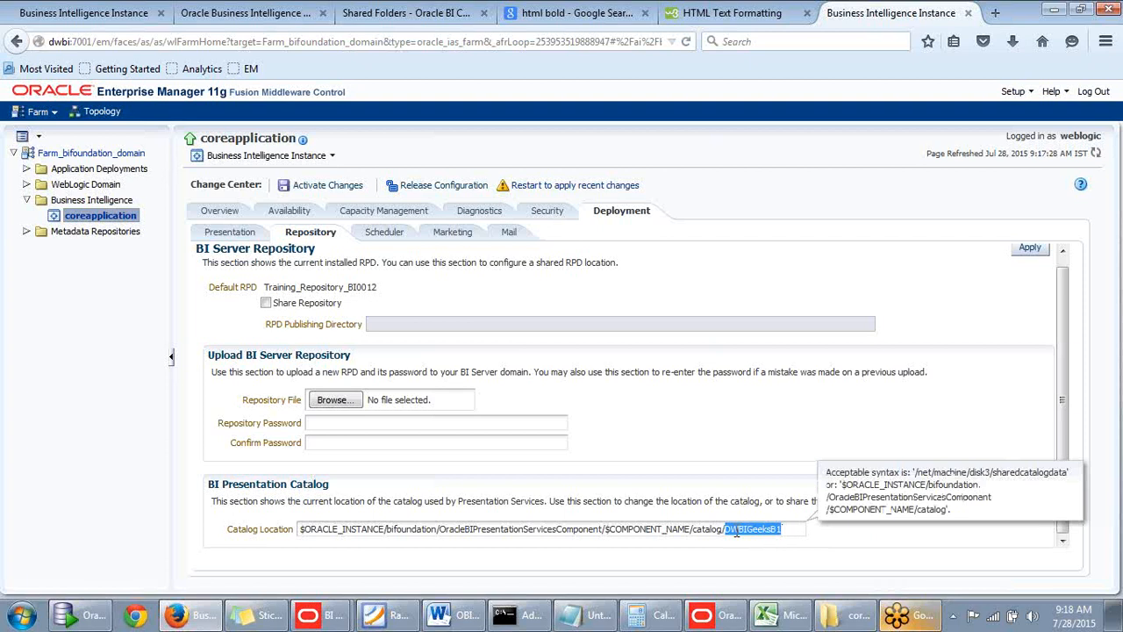
pyautogui.click(789, 529)
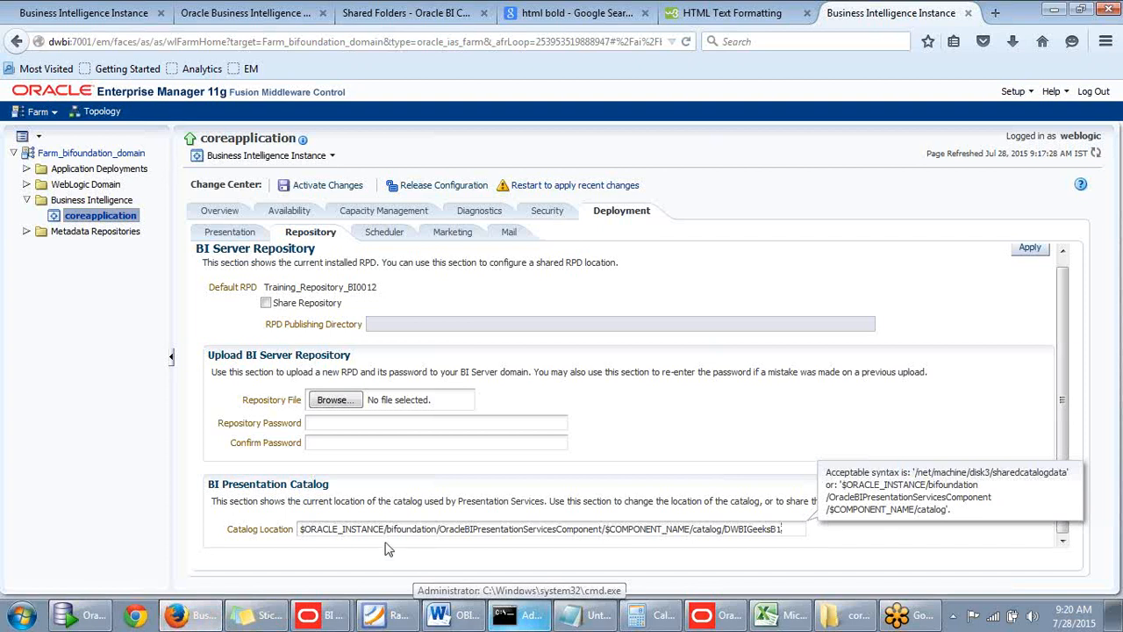
# In Windows Explorer, browse to C:\BI11g\instances\instance1\bifoundation\OracleBIServerComponent\coreapplication_obis1 and view its folders.
pyautogui.press('super')
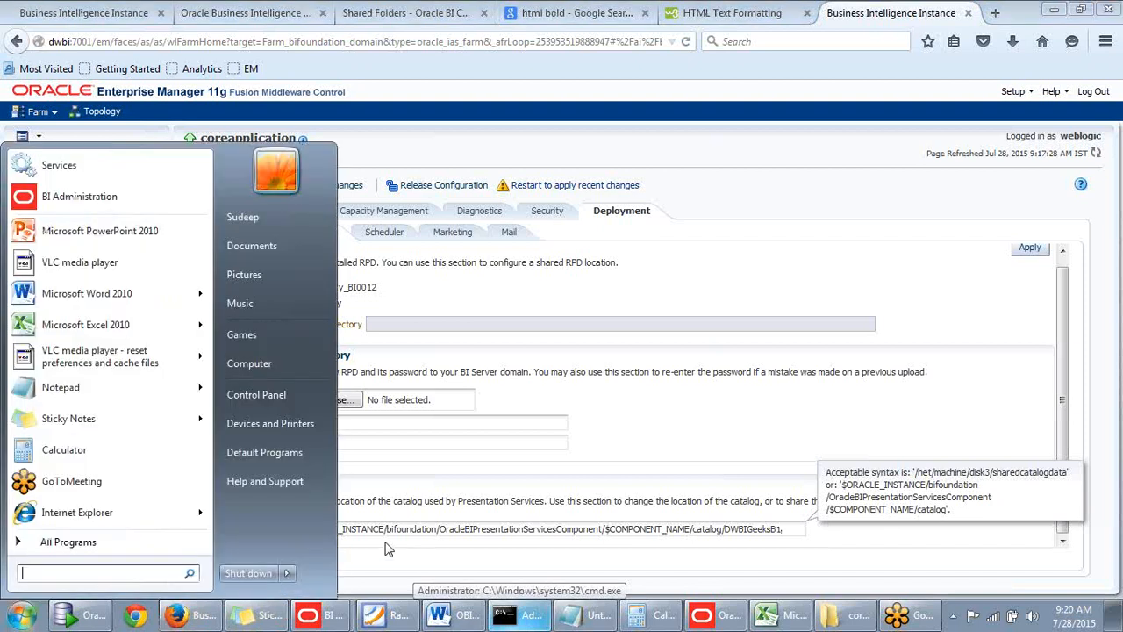
pyautogui.click(263, 370)
pyautogui.doubleClick(256, 131)
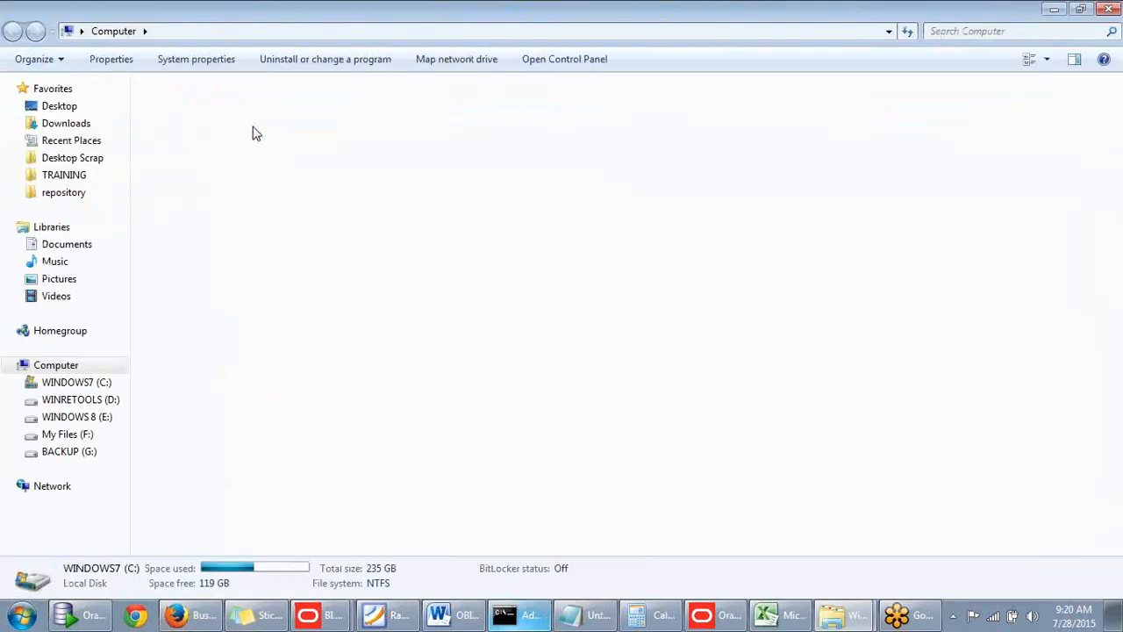
pyautogui.doubleClick(194, 159)
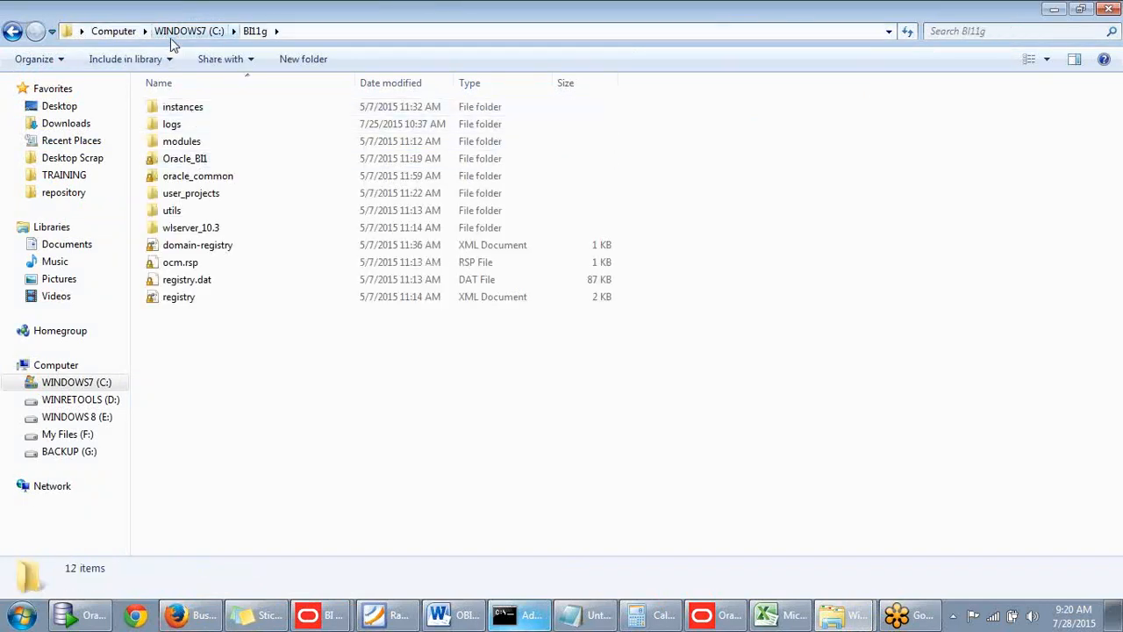
pyautogui.doubleClick(184, 112)
pyautogui.doubleClick(185, 113)
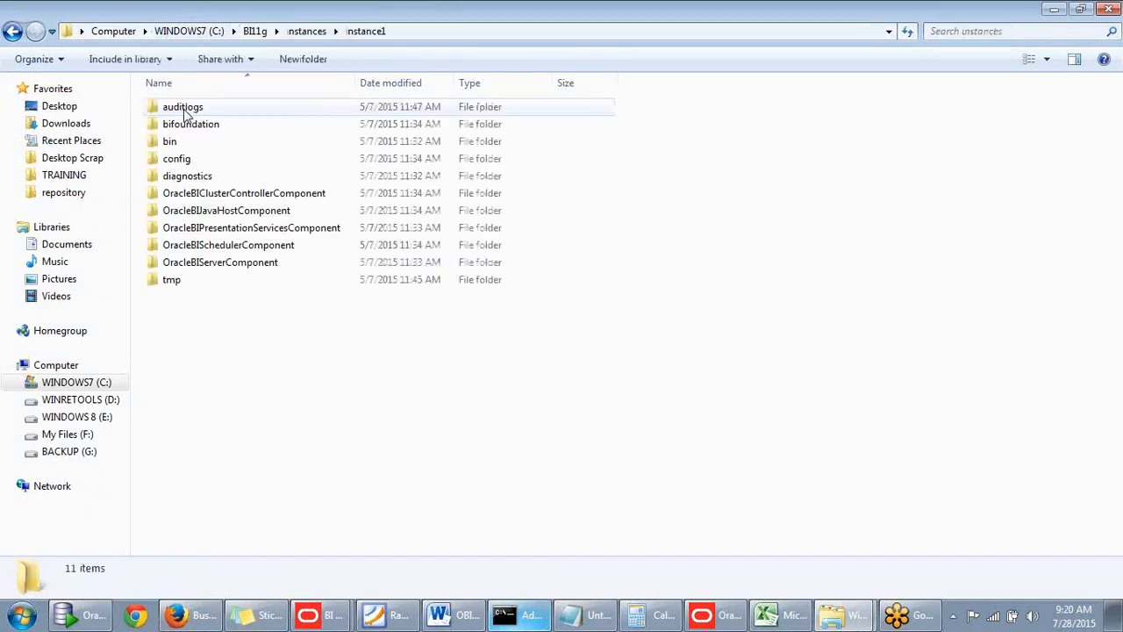
pyautogui.doubleClick(186, 125)
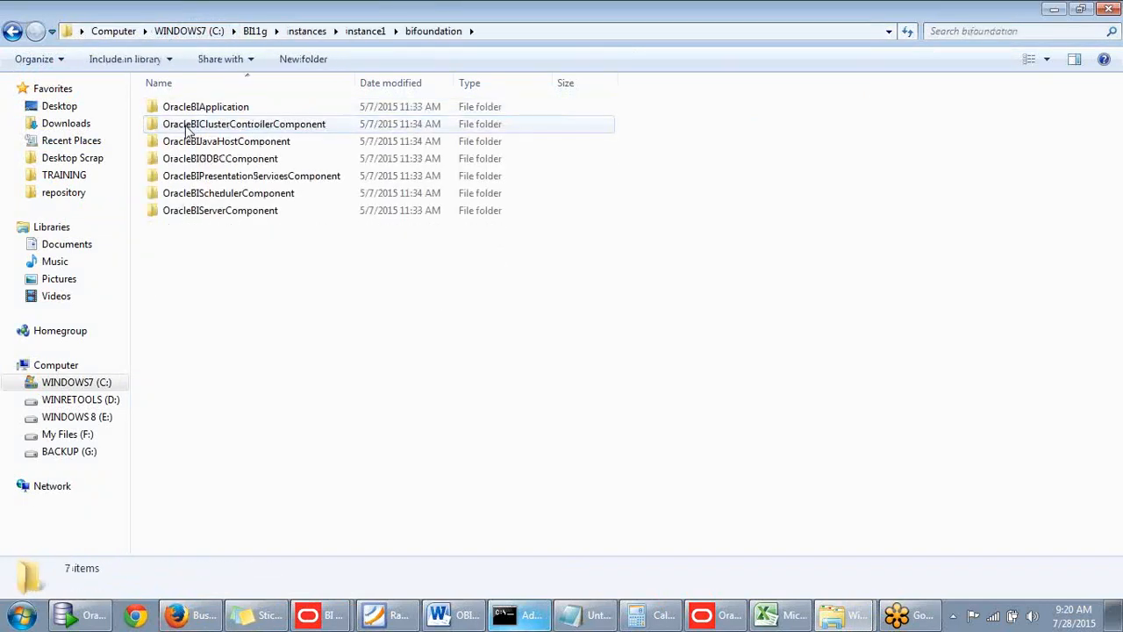
pyautogui.doubleClick(201, 214)
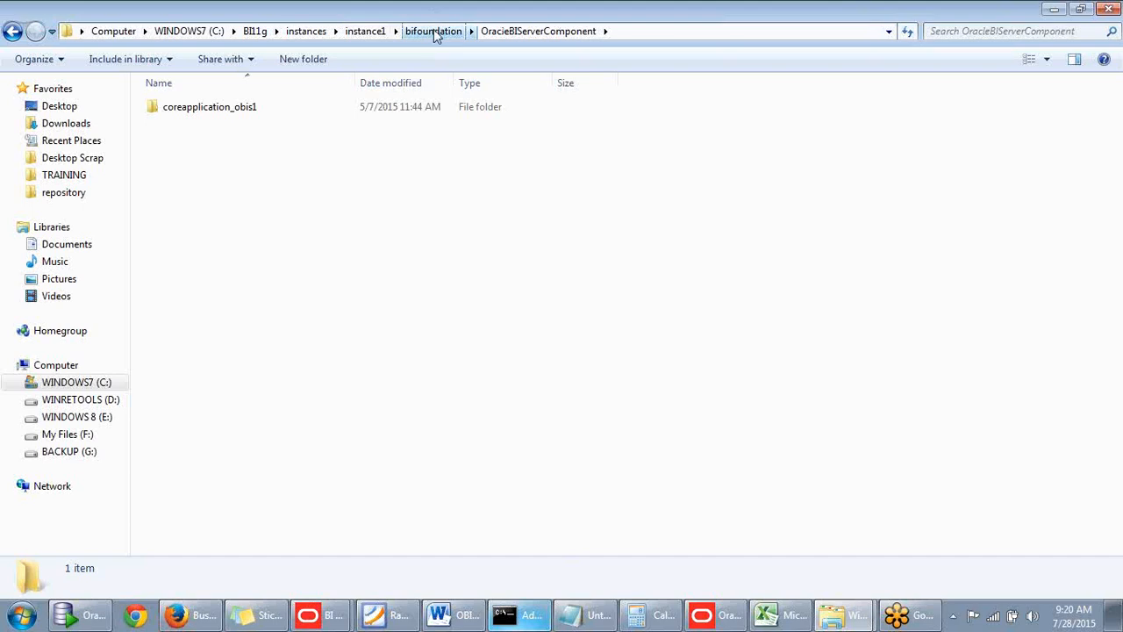
pyautogui.doubleClick(239, 110)
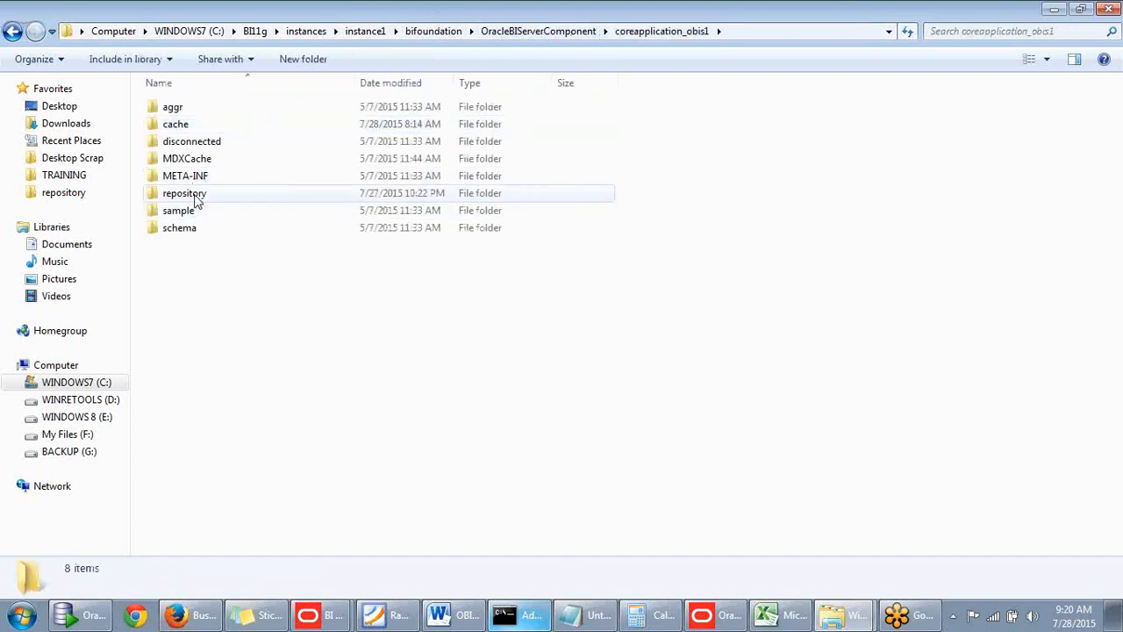
# Return to bifoundation and view the catalog folder inside OracleBIPresentationServicesComponent\coreapplication_obips1.
pyautogui.click(433, 35)
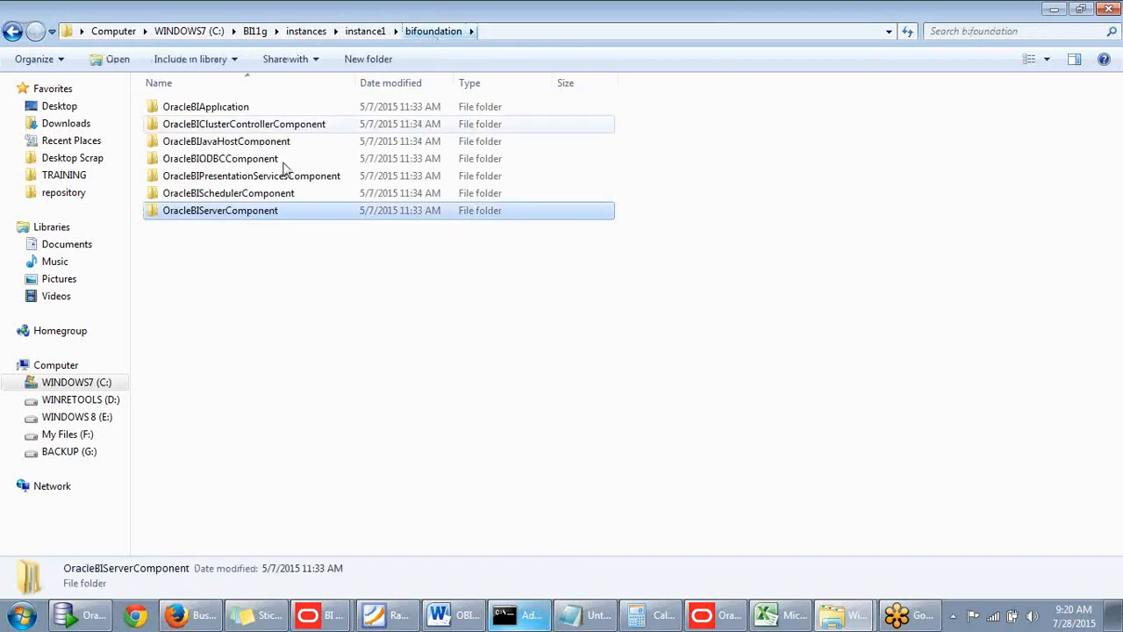
pyautogui.click(234, 268)
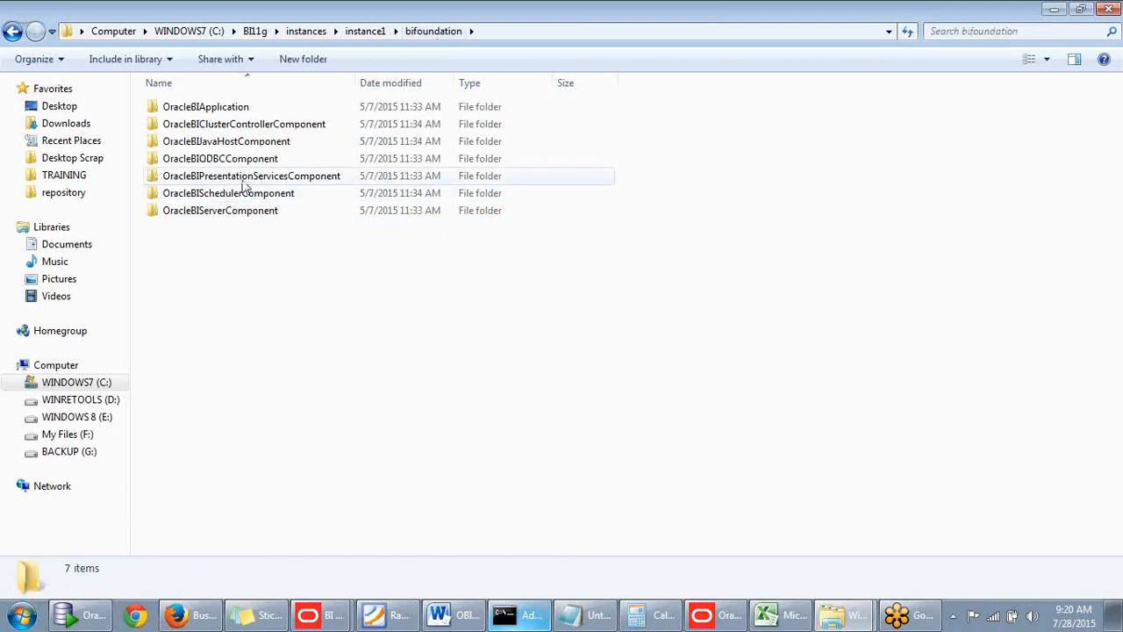
pyautogui.doubleClick(245, 182)
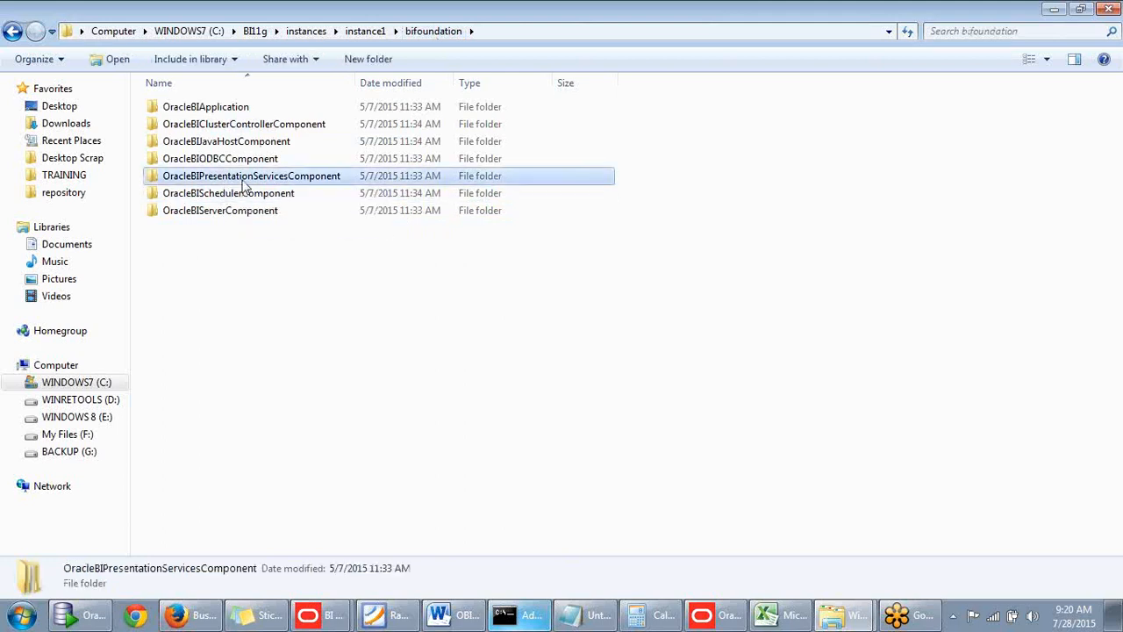
pyautogui.doubleClick(239, 109)
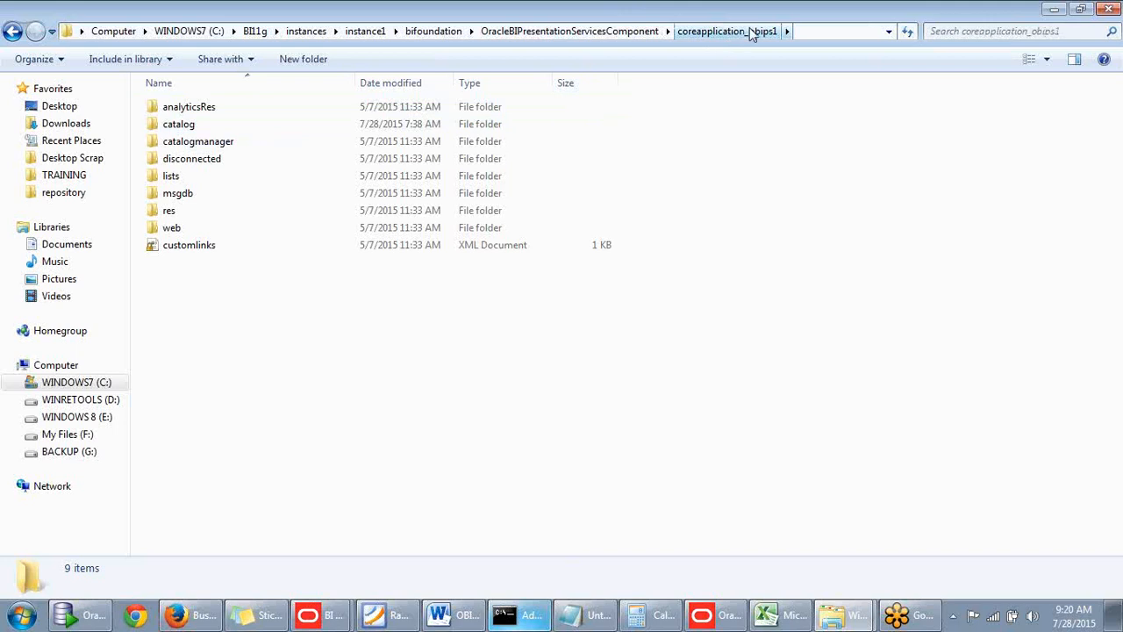
pyautogui.doubleClick(199, 130)
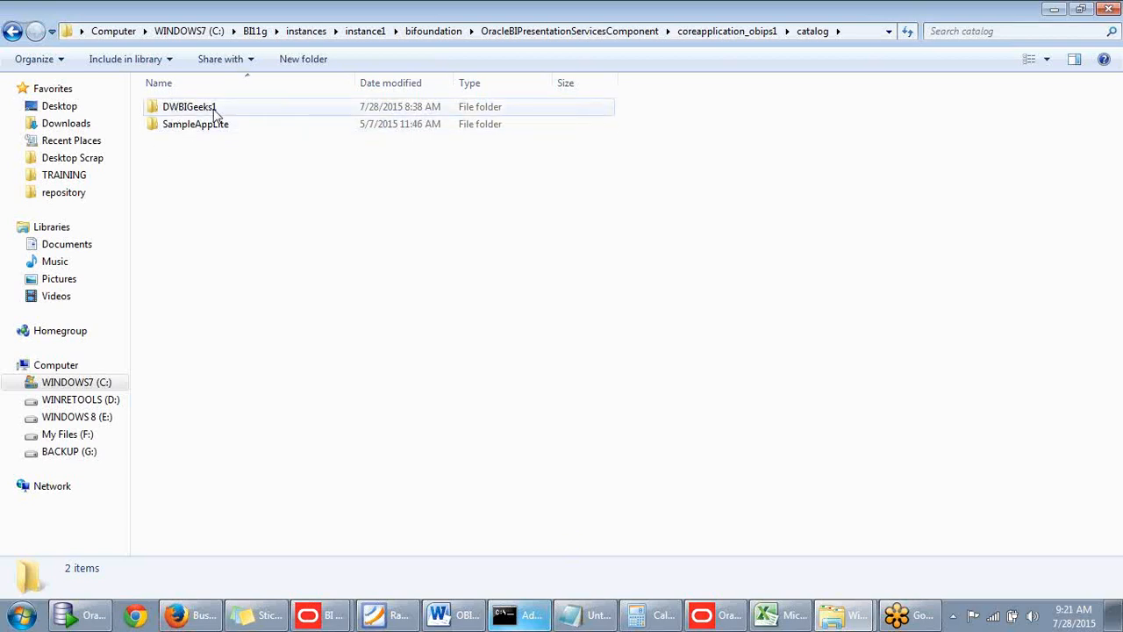
# Open instanceconfig from instance1\config\OracleBIPresentationServicesComponent\coreapplication_obips1 and highlight the catalog folder name in its CatalogPath entry.
pyautogui.click(707, 31)
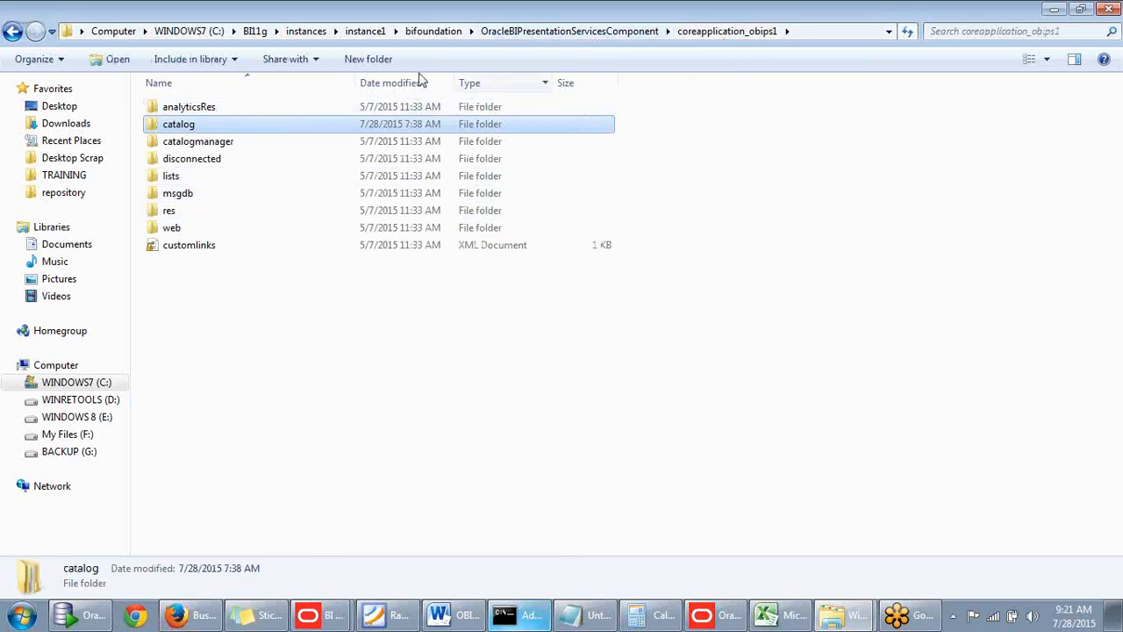
pyautogui.click(448, 32)
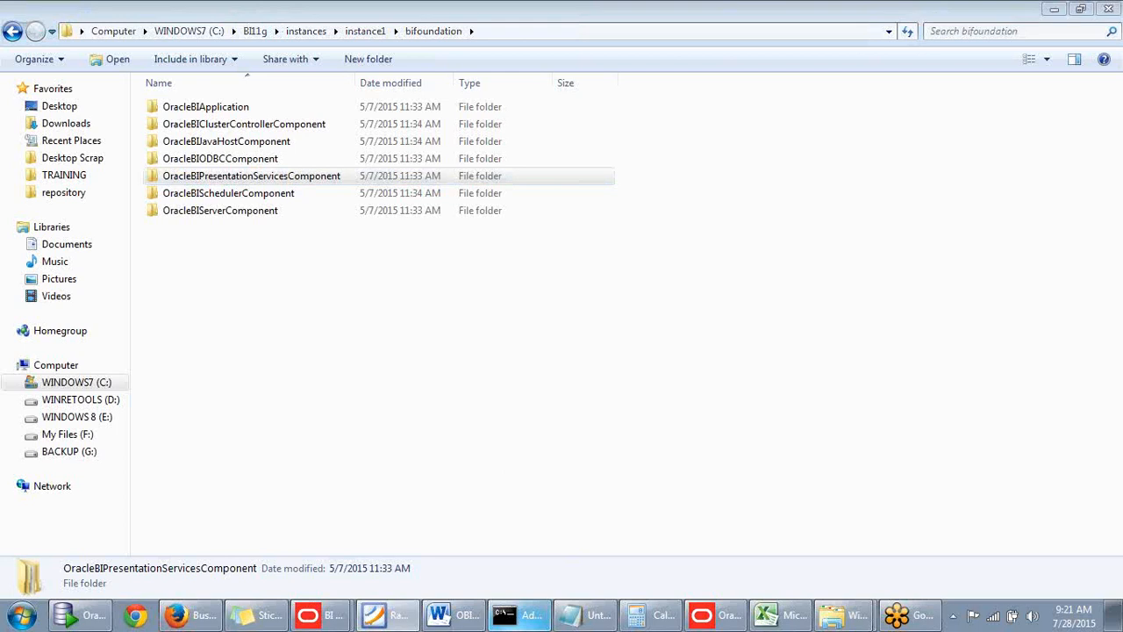
pyautogui.click(365, 32)
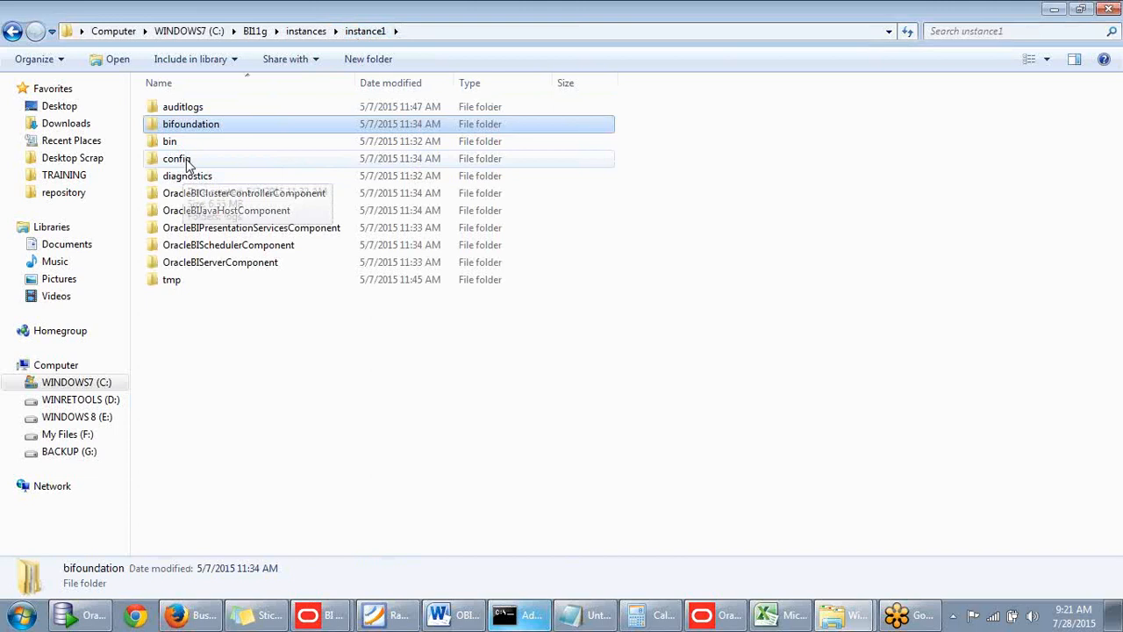
pyautogui.doubleClick(230, 230)
pyautogui.doubleClick(238, 108)
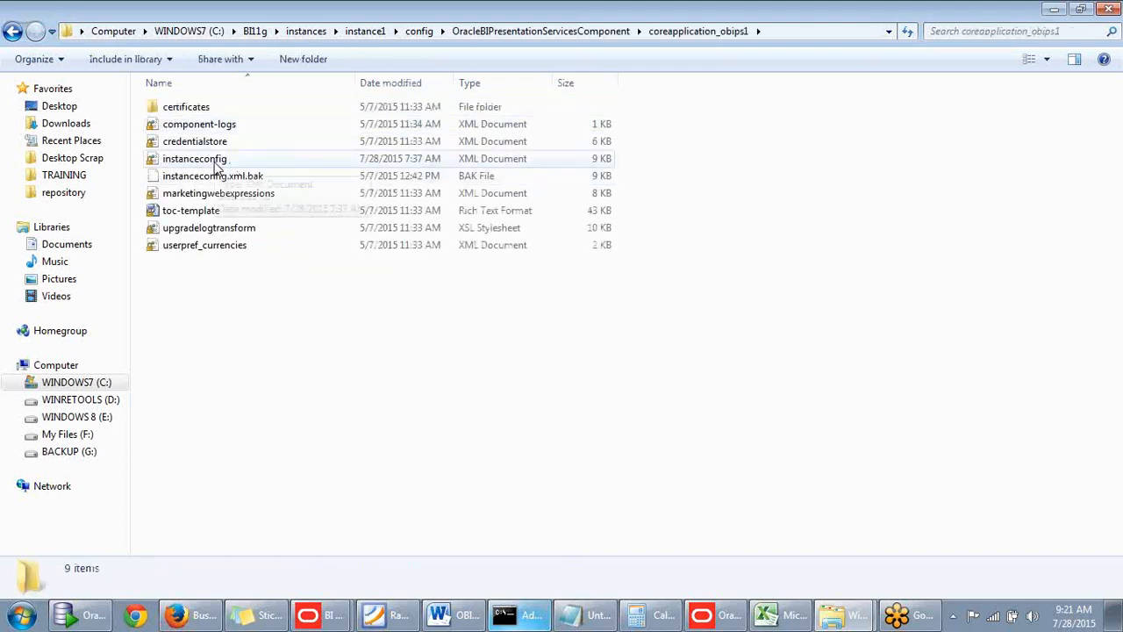
pyautogui.doubleClick(215, 164)
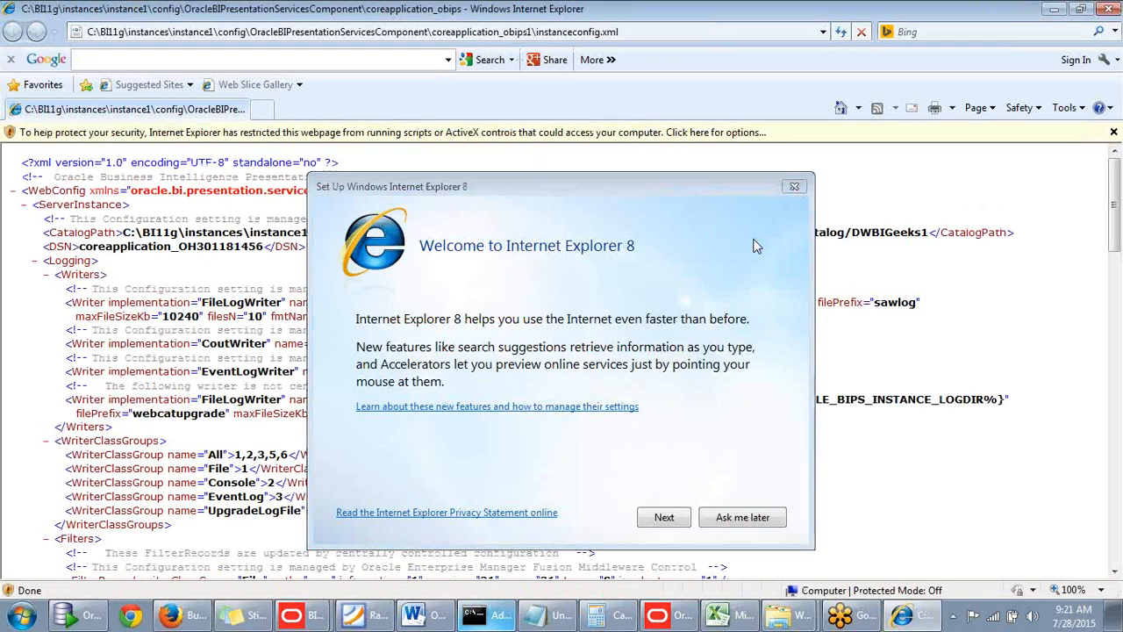
pyautogui.click(794, 187)
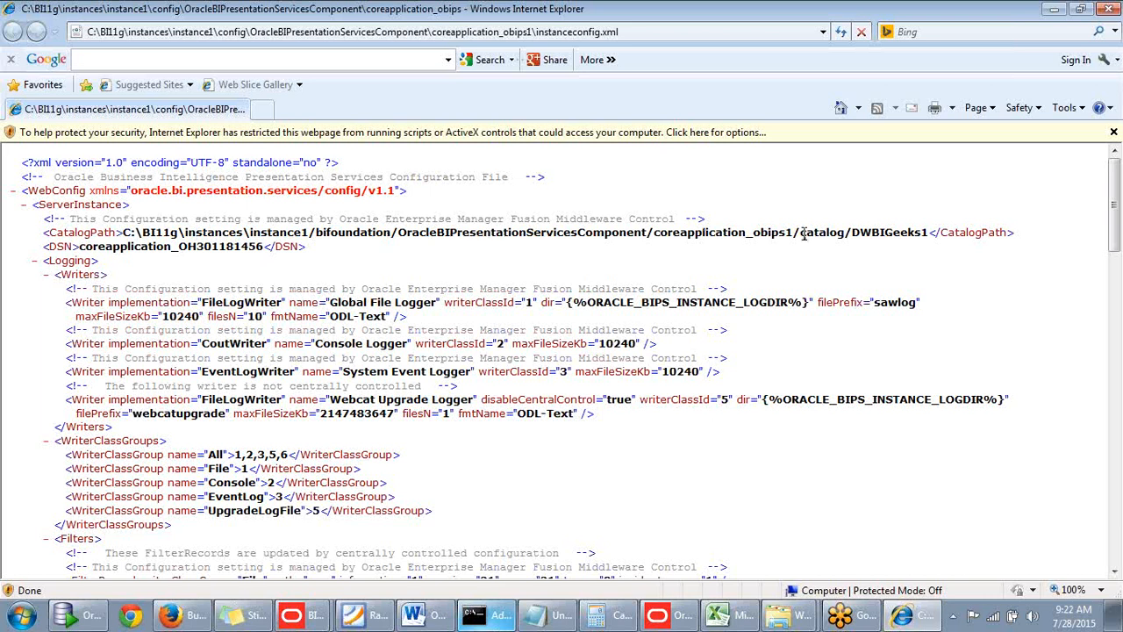
pyautogui.moveTo(854, 233); pyautogui.dragTo(928, 232)
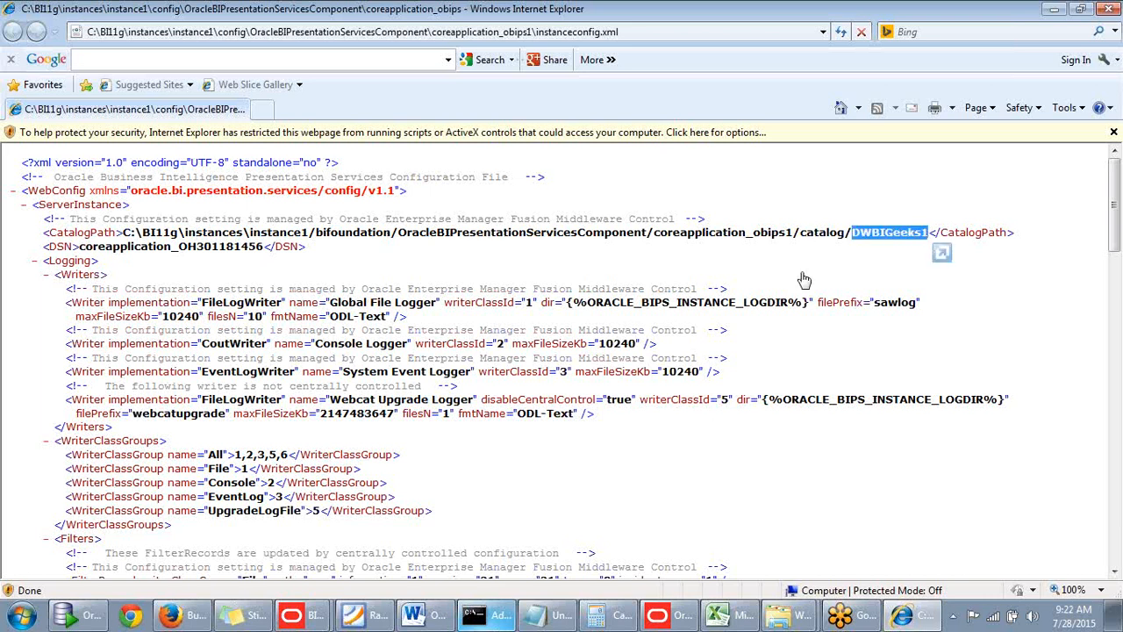
# Switch back to Enterprise Manager in Firefox, activate the catalog location change and close the confirmation.
pyautogui.click(193, 618)
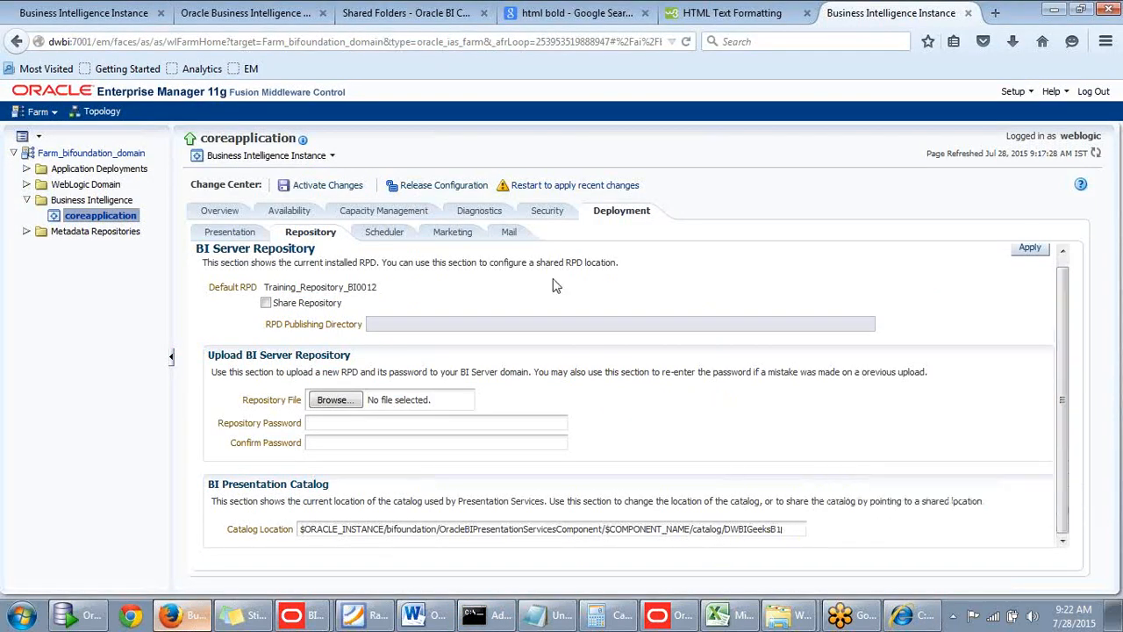
pyautogui.click(344, 191)
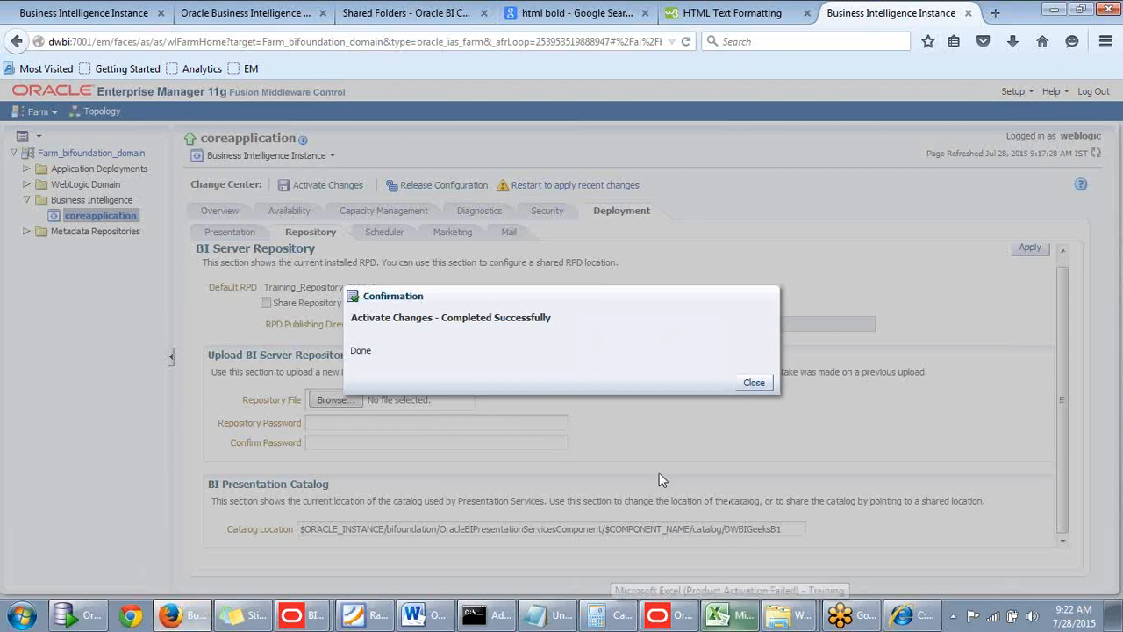
pyautogui.click(754, 383)
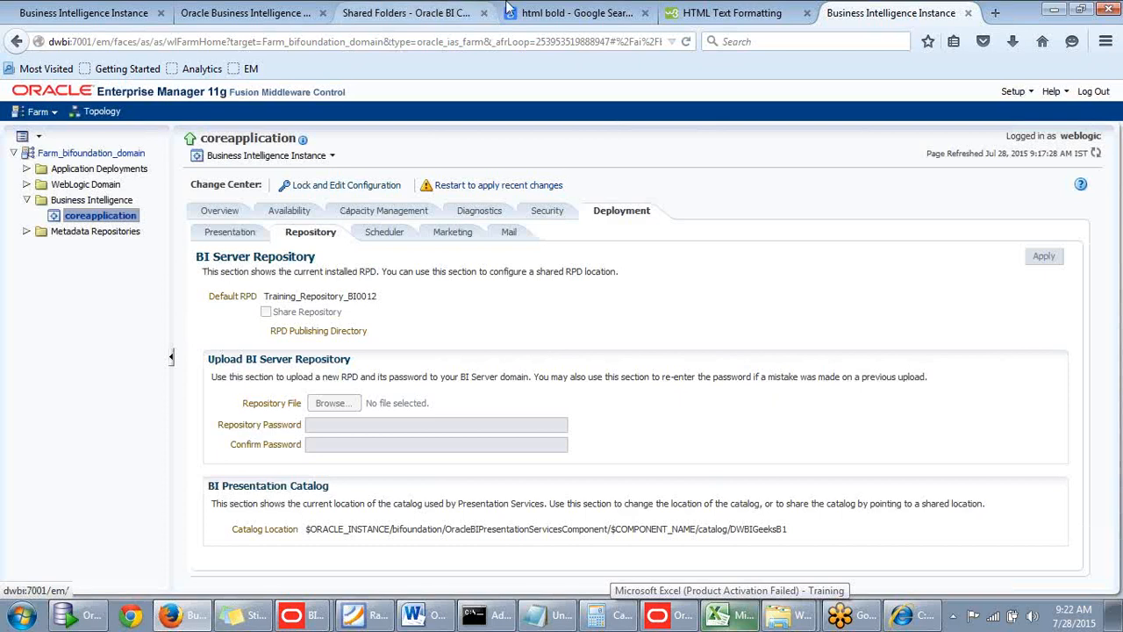
# Switch to Internet Explorer, reload instanceconfig.xml to check its CatalogPath entry, and close the browser window.
pyautogui.click(911, 614)
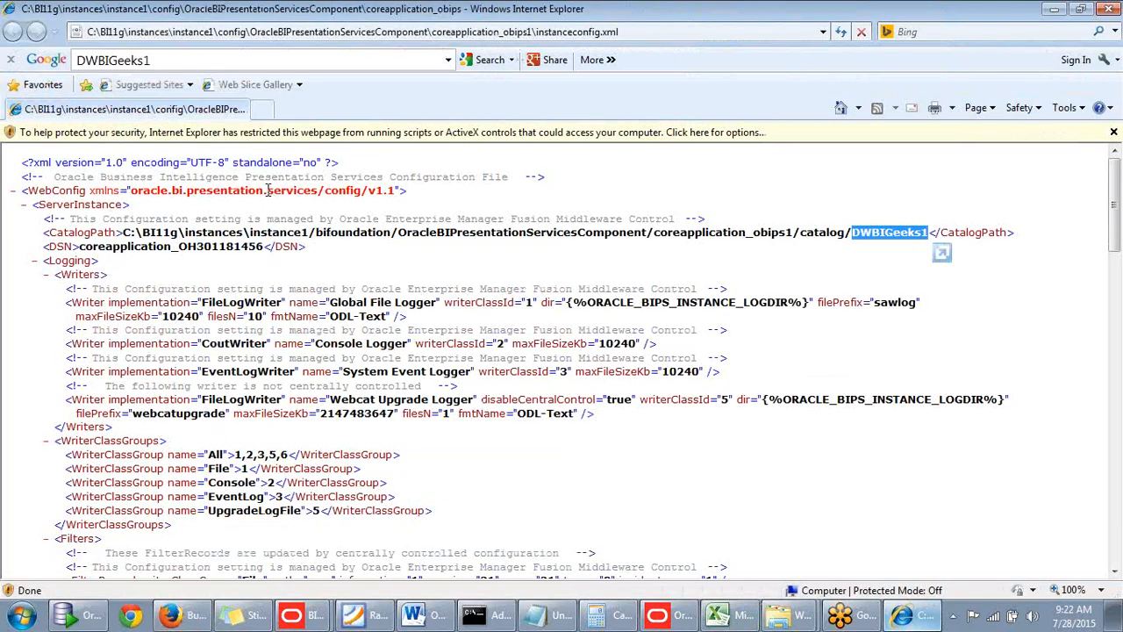
pyautogui.click(842, 33)
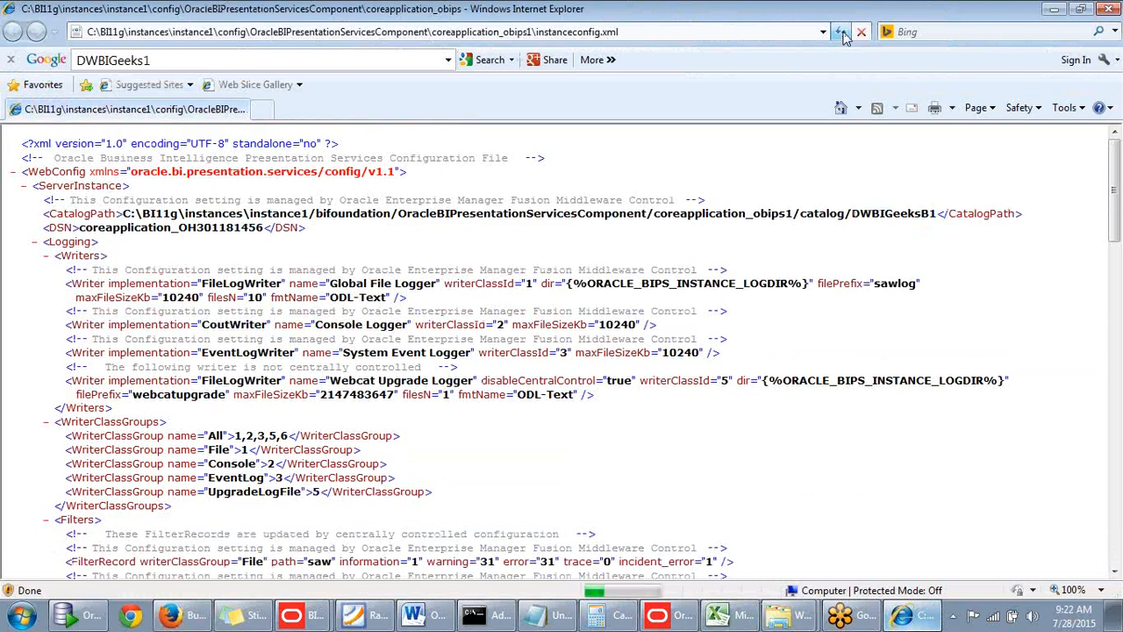
pyautogui.click(842, 35)
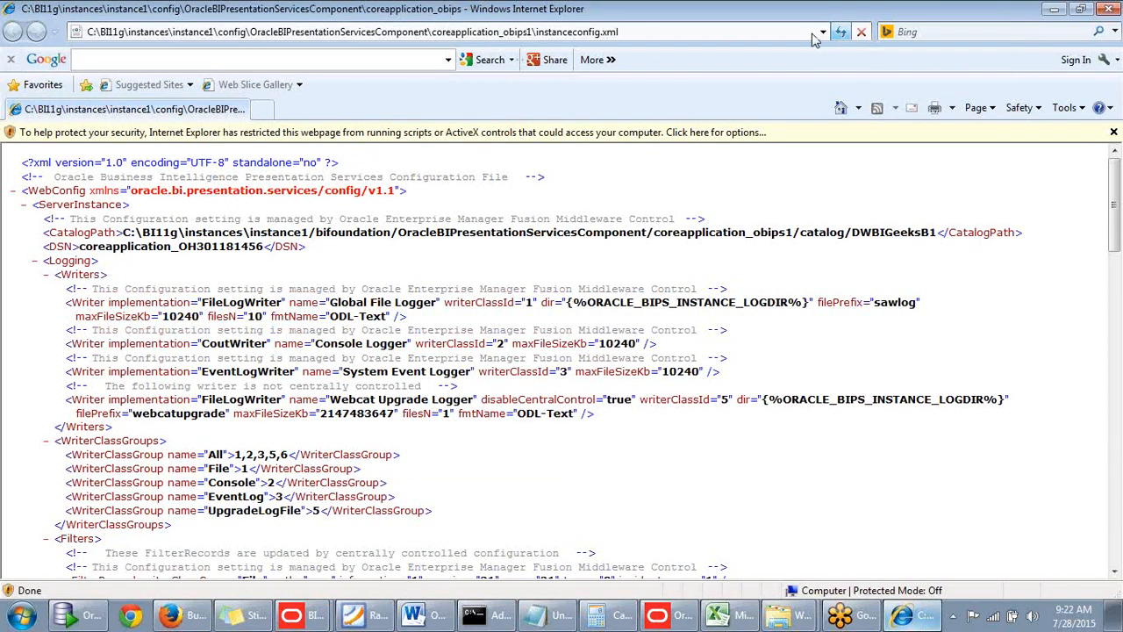
pyautogui.click(1111, 11)
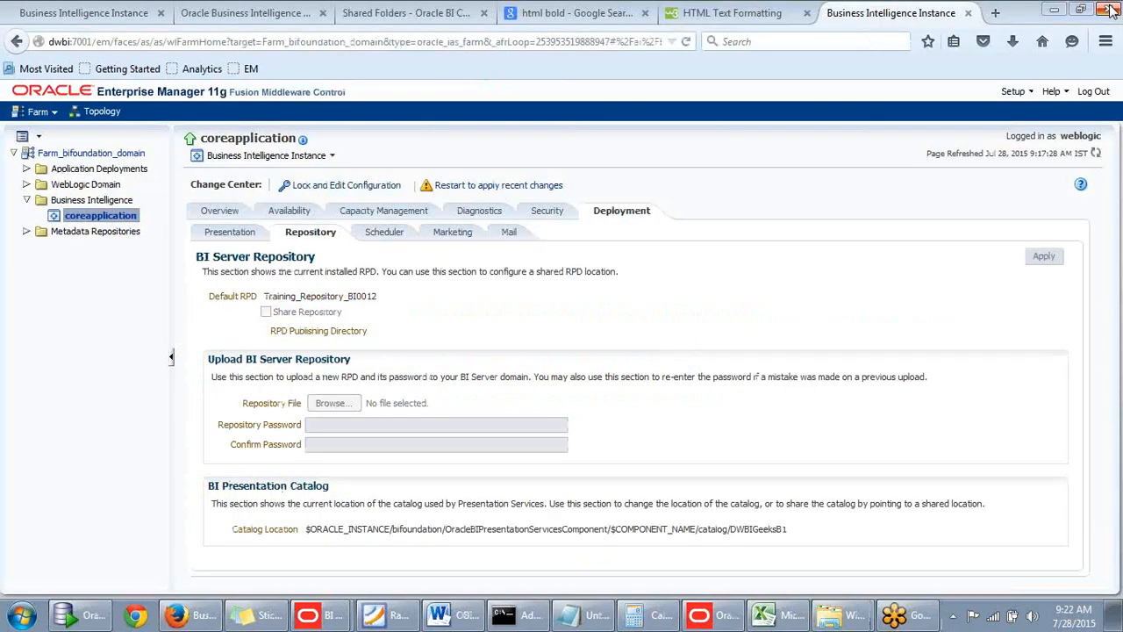
# Reopen instanceconfig from the config coreapplication_obips1 folder, highlight DWBIGeeksB1 in the CatalogPath entry, and minimize the browser.
pyautogui.moveTo(831, 614)
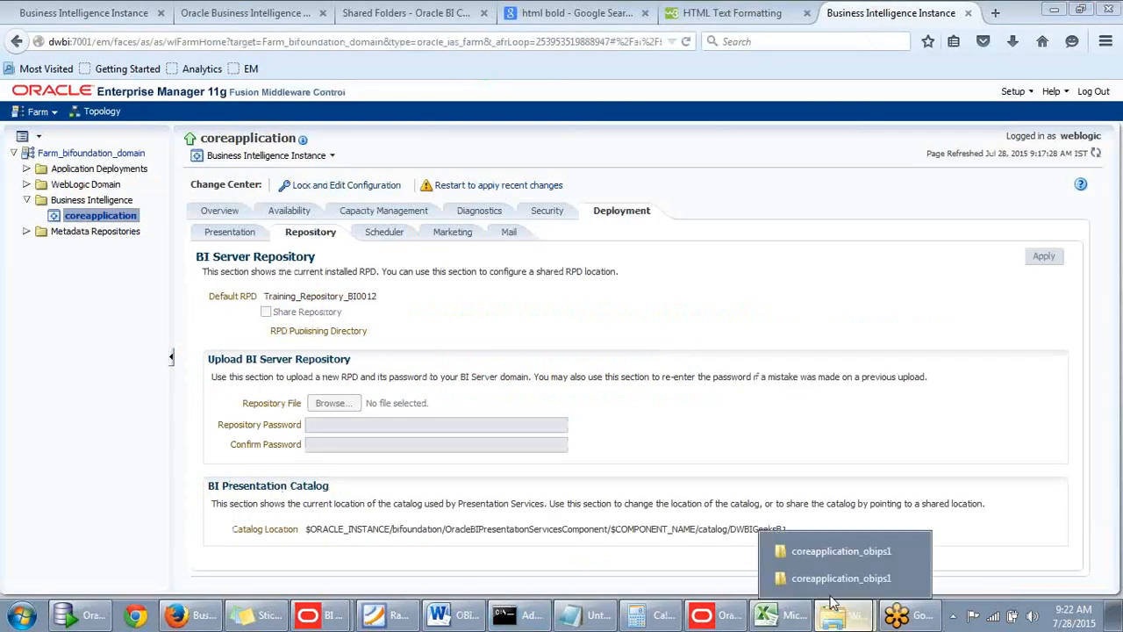
pyautogui.click(828, 558)
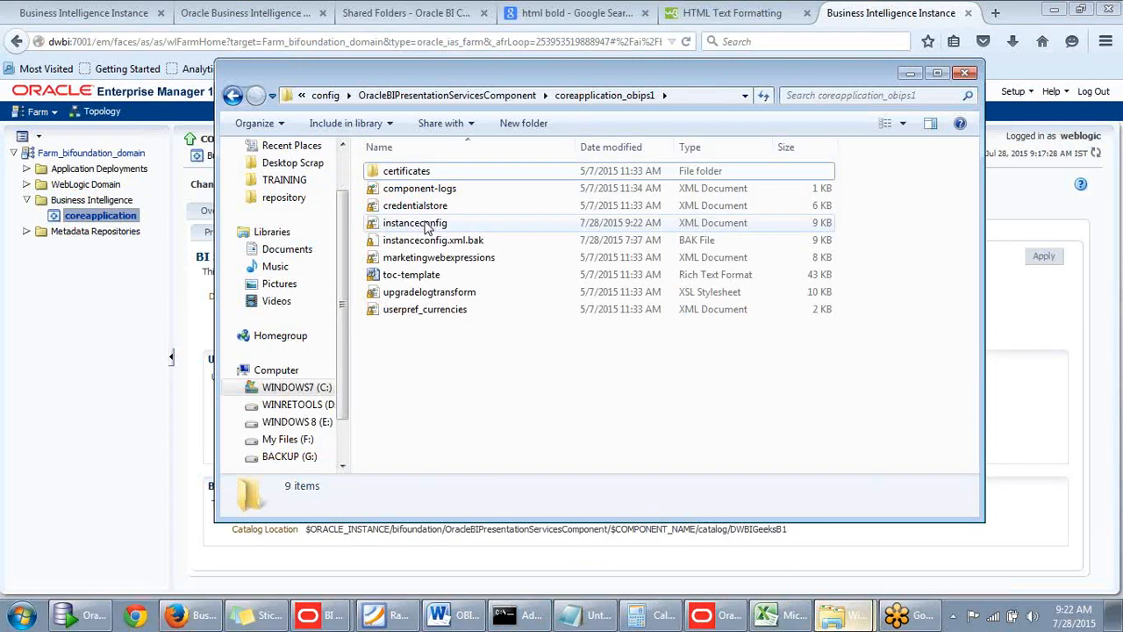
pyautogui.click(427, 225)
pyautogui.doubleClick(432, 234)
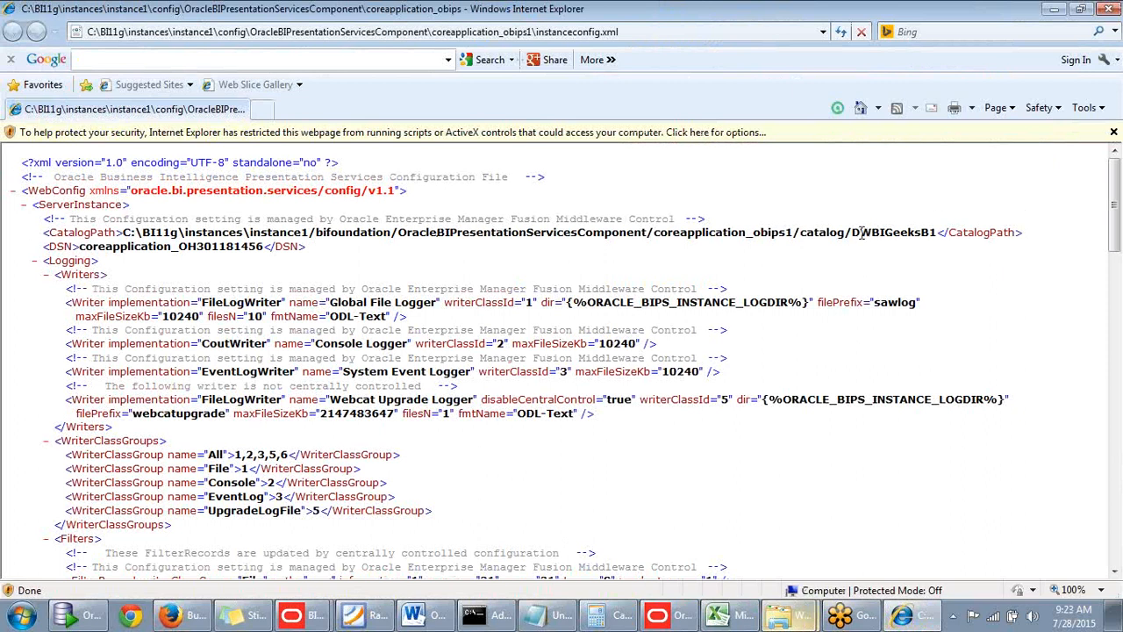
pyautogui.moveTo(924, 231)
pyautogui.mouseDown()
pyautogui.moveTo(939, 232)
pyautogui.moveTo(871, 244)
pyautogui.moveTo(853, 208)
pyautogui.moveTo(912, 232)
pyautogui.mouseUp()
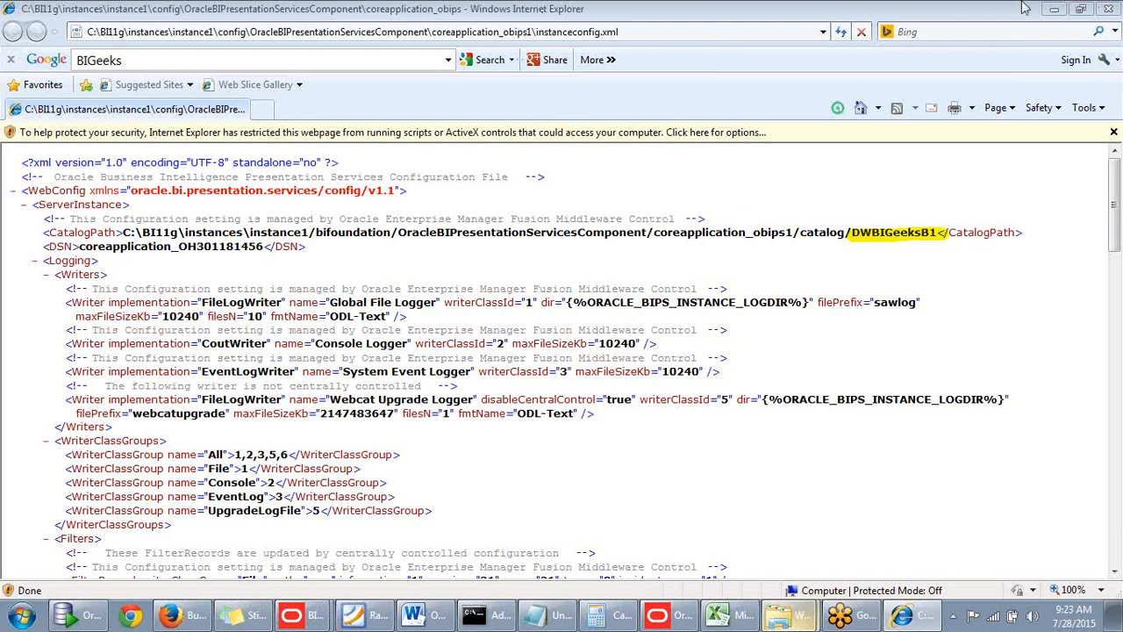
pyautogui.click(1055, 10)
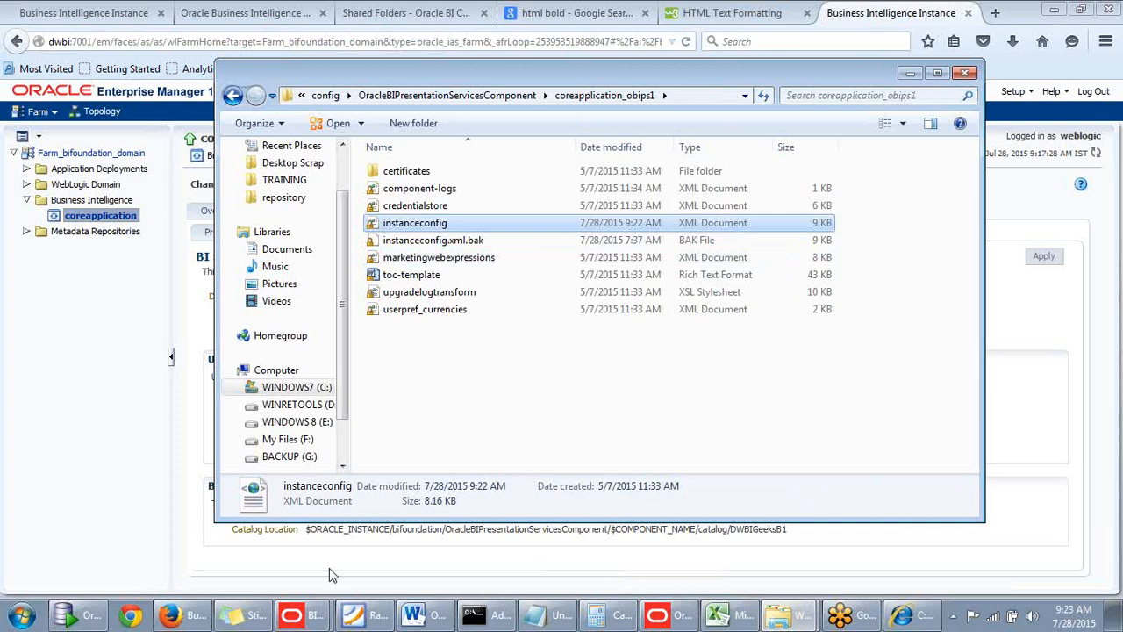
# Switch to Enterprise Manager in Firefox and restart the BI Presentation Services process of coreapplication.
pyautogui.click(191, 616)
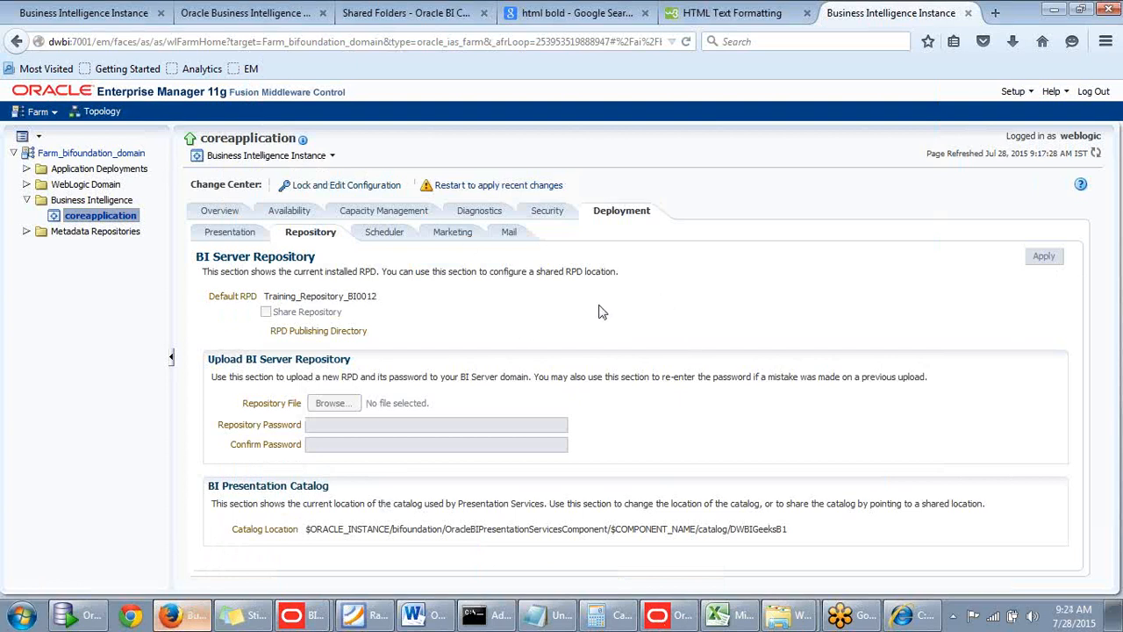
pyautogui.click(288, 210)
pyautogui.click(296, 318)
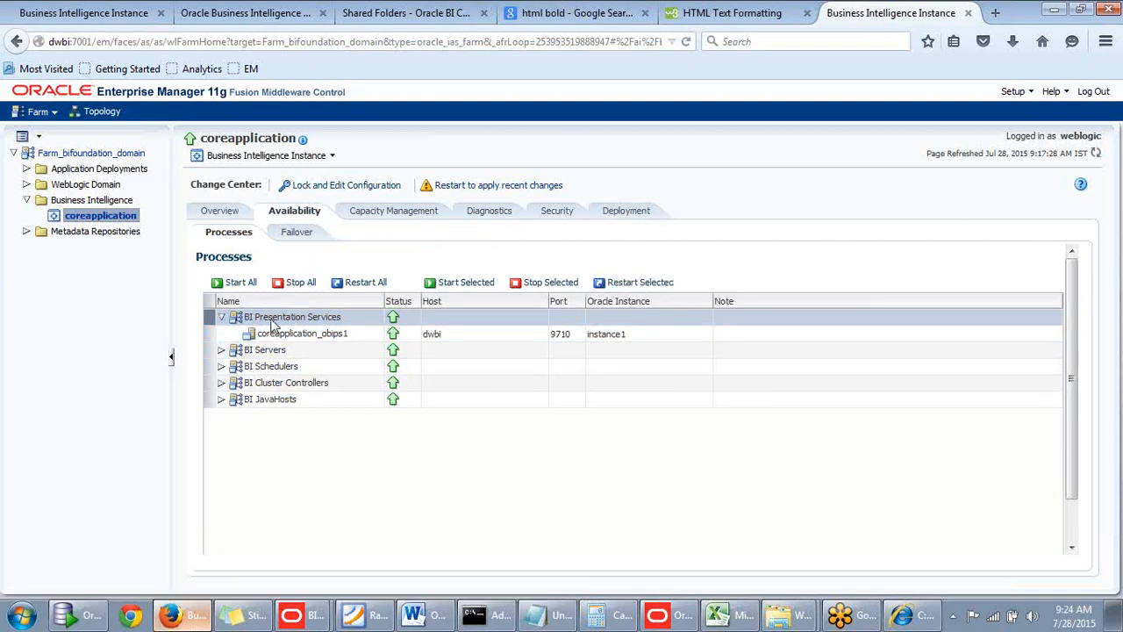
pyautogui.click(644, 284)
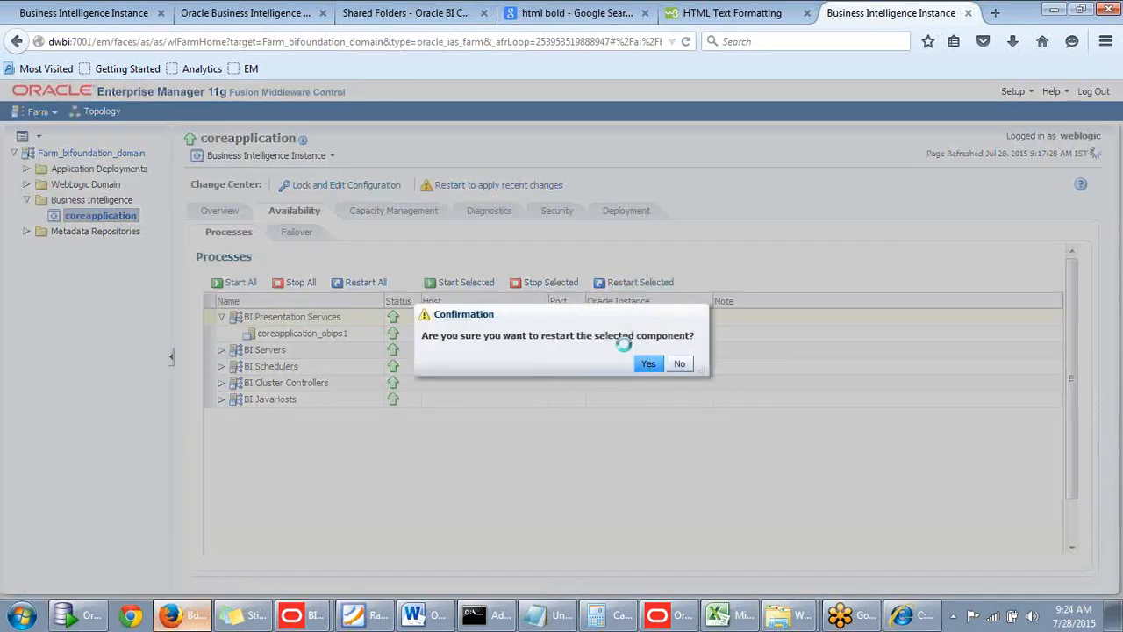
# Switch to the smaller coreapplication_obips1 Explorer window and move back up to the instance1\config folder.
pyautogui.click(797, 615)
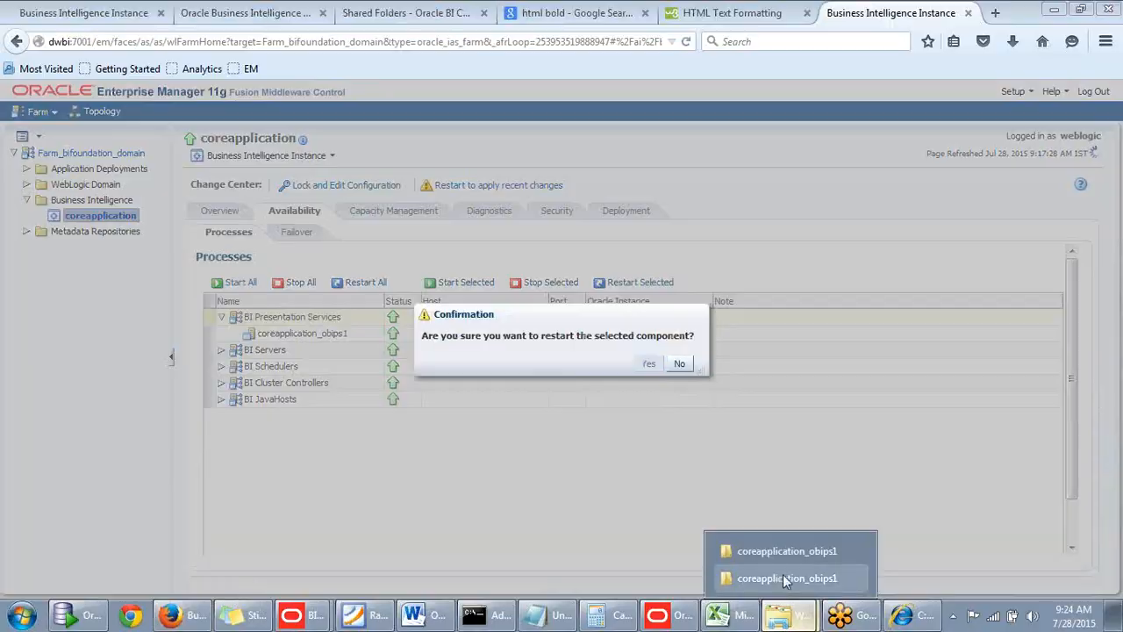
pyautogui.click(782, 576)
pyautogui.click(772, 614)
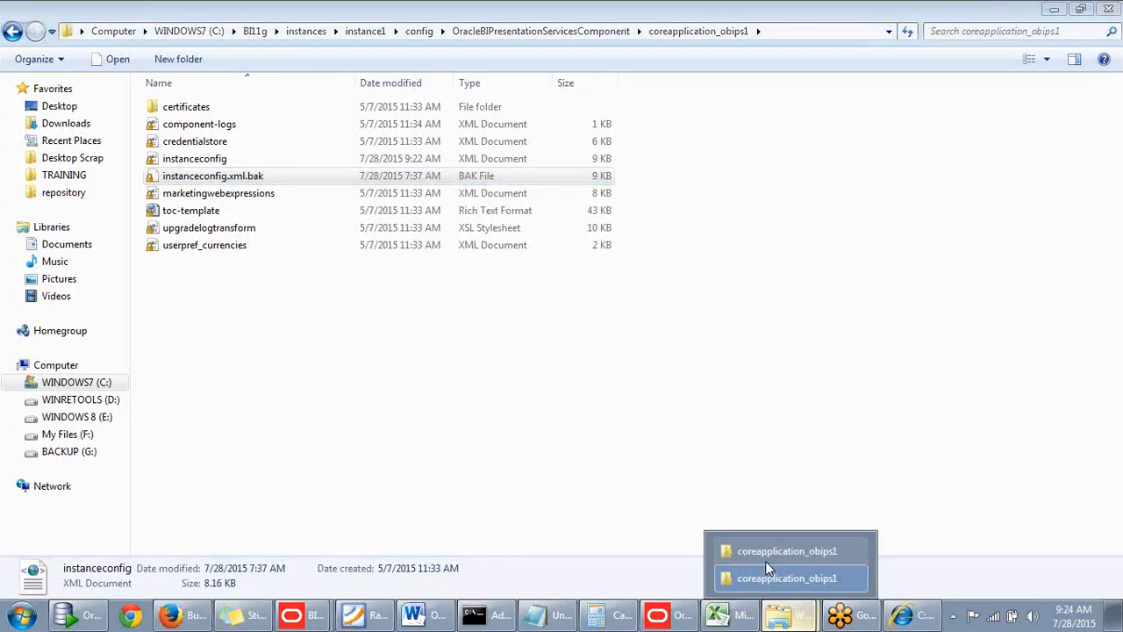
pyautogui.click(765, 572)
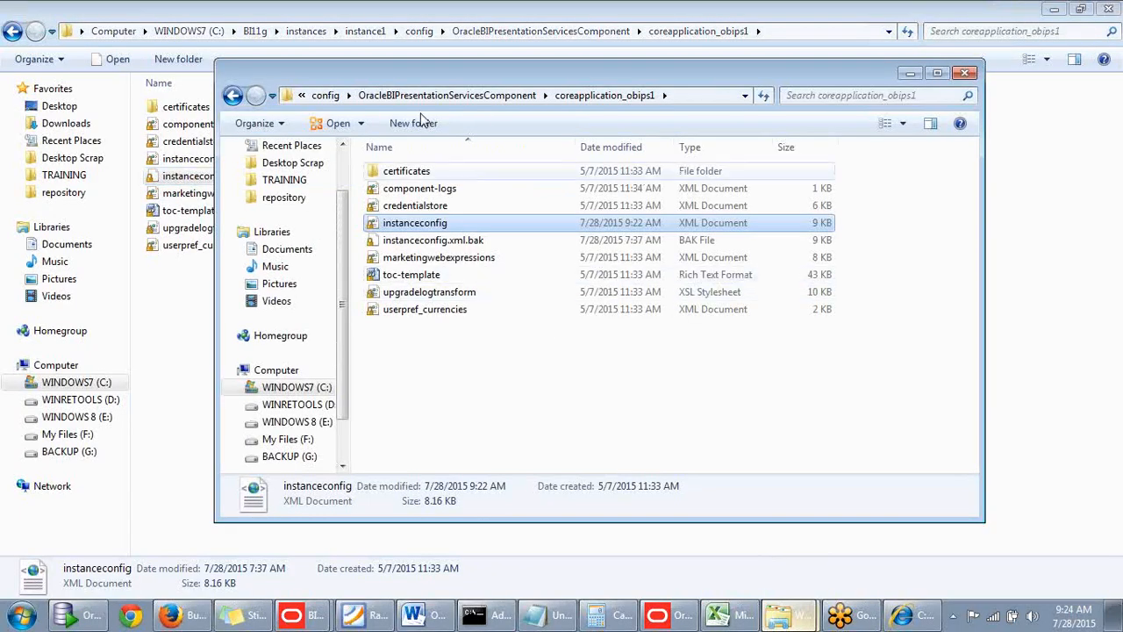
pyautogui.click(330, 95)
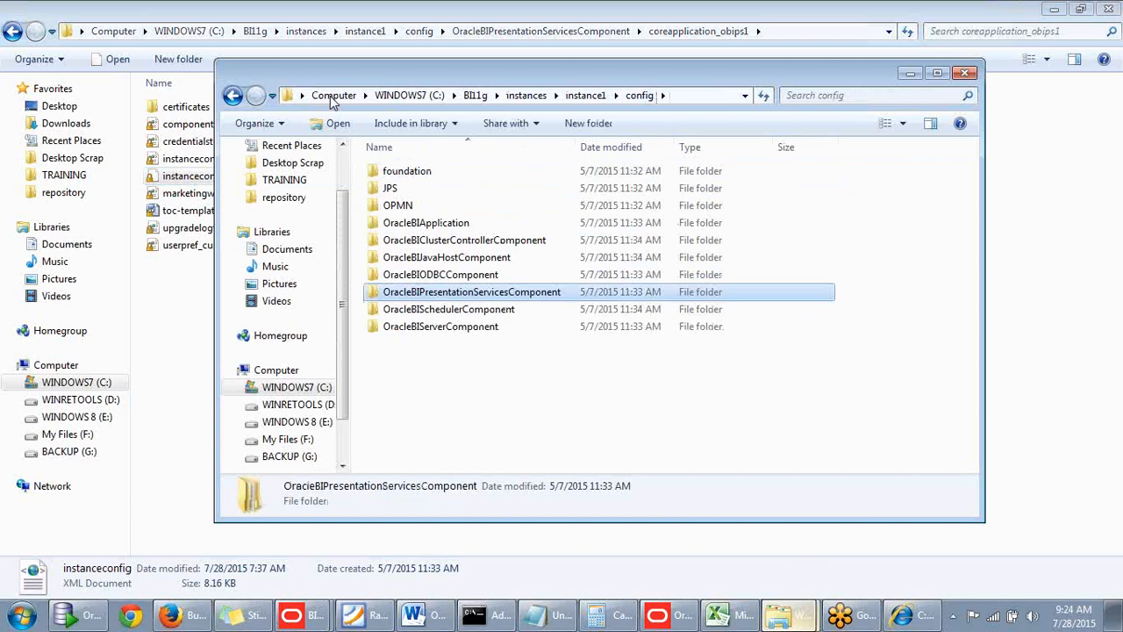
pyautogui.click(233, 97)
pyautogui.click(233, 99)
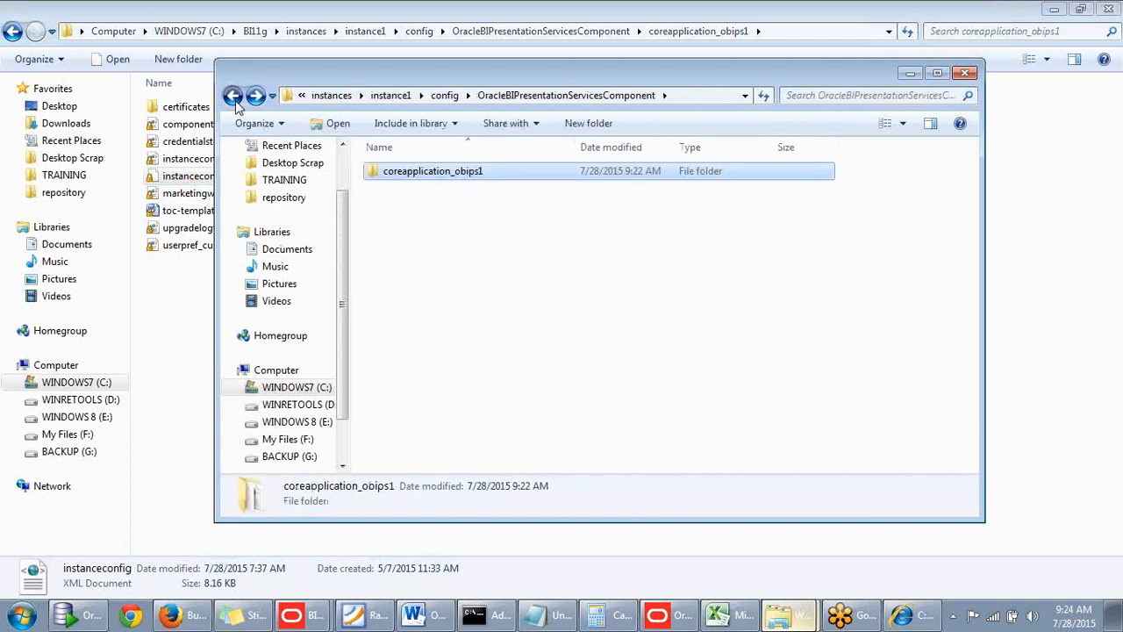
pyautogui.click(234, 97)
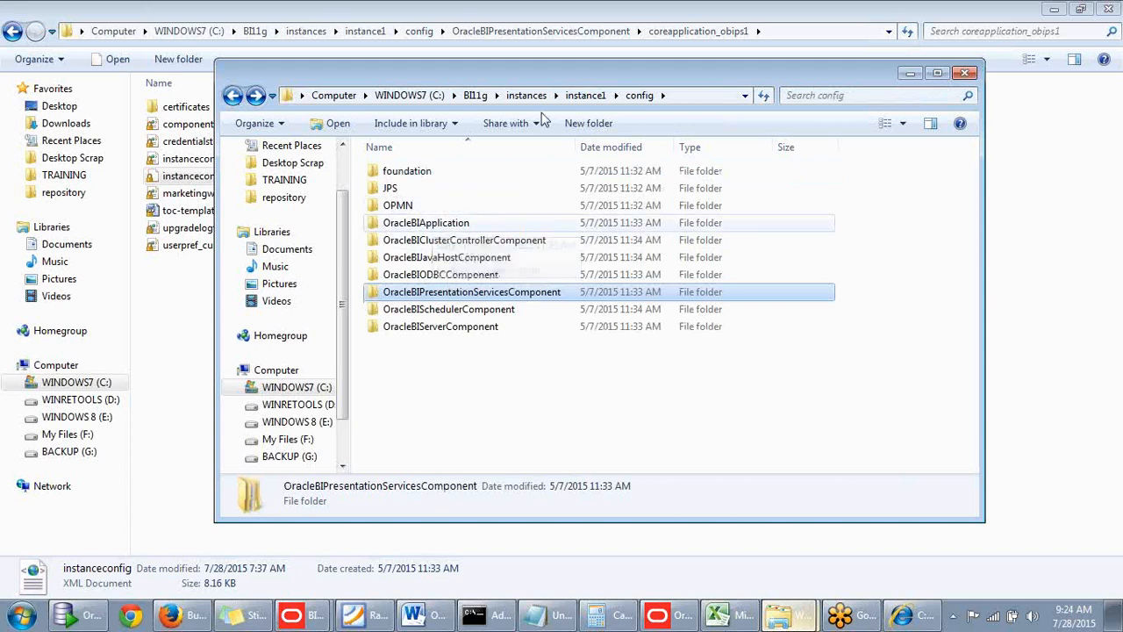
# Browse from instance1 to bifoundation\OracleBIPresentationServicesComponent\coreapplication_obips1\catalog and check the DWBIGeeksB1 folder.
pyautogui.click(585, 95)
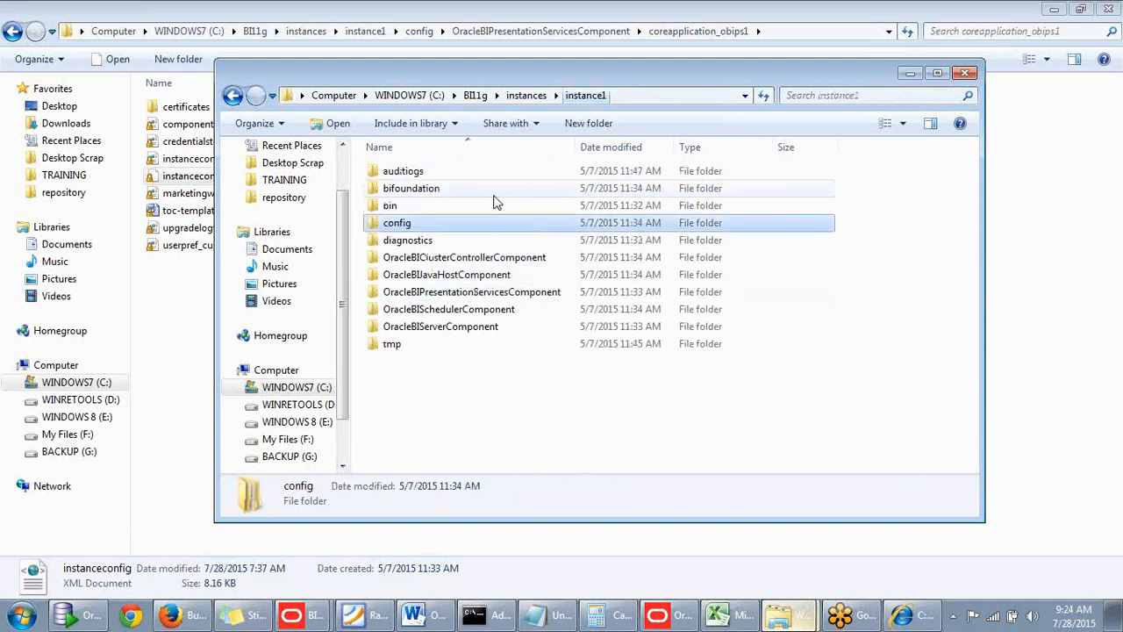
pyautogui.doubleClick(438, 190)
pyautogui.click(454, 245)
pyautogui.doubleClick(454, 242)
pyautogui.doubleClick(421, 172)
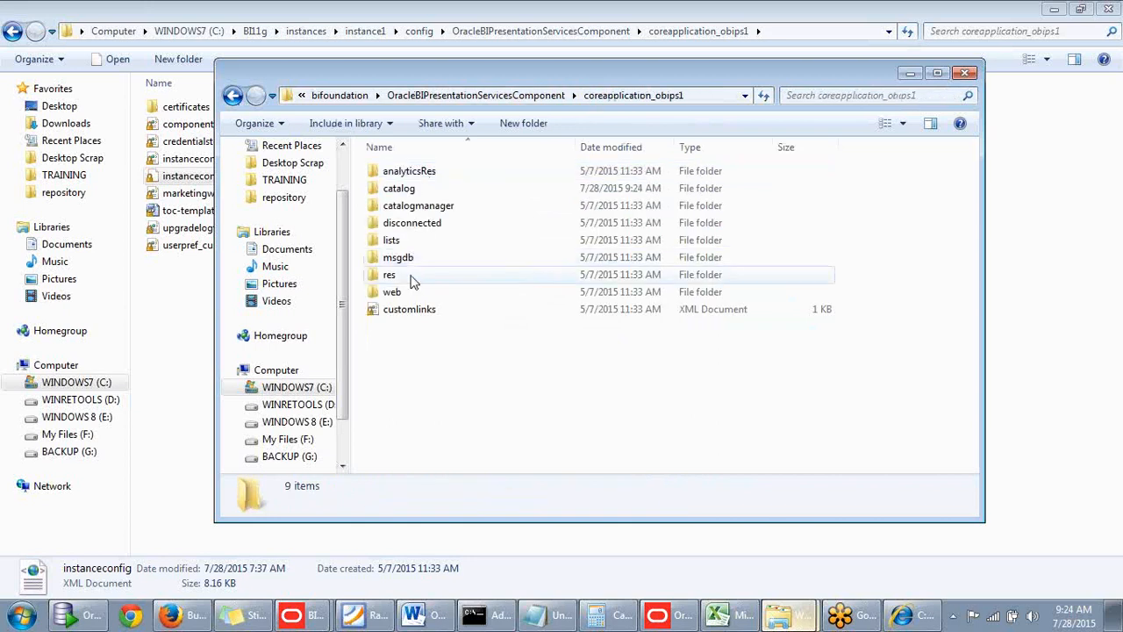
pyautogui.click(421, 191)
pyautogui.doubleClick(421, 191)
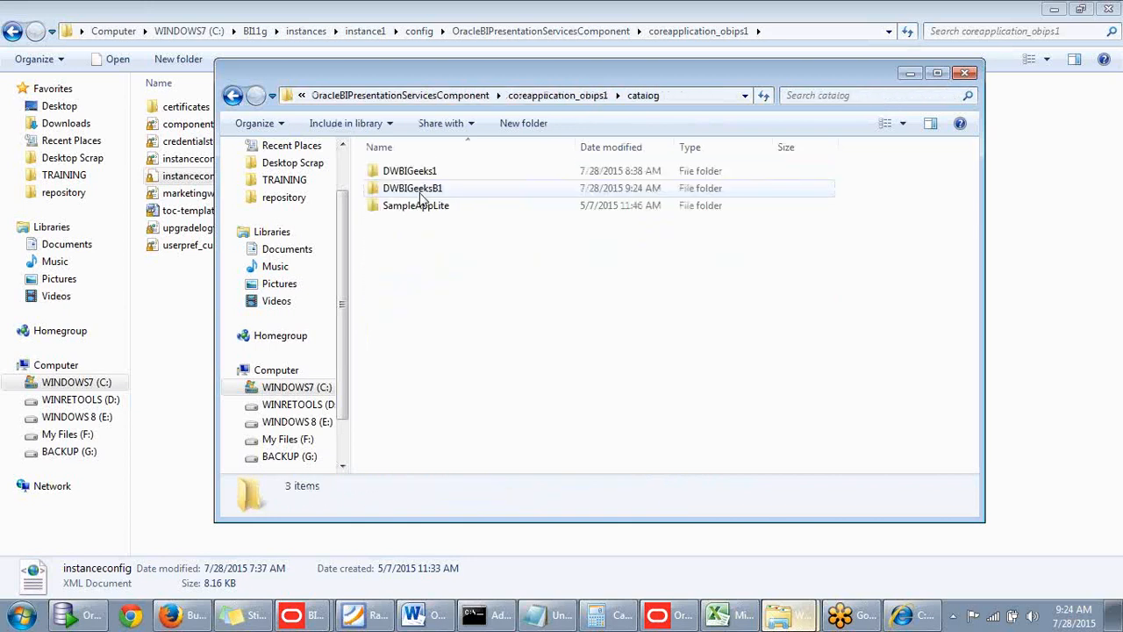
pyautogui.moveTo(582, 74); pyautogui.dragTo(576, 106)
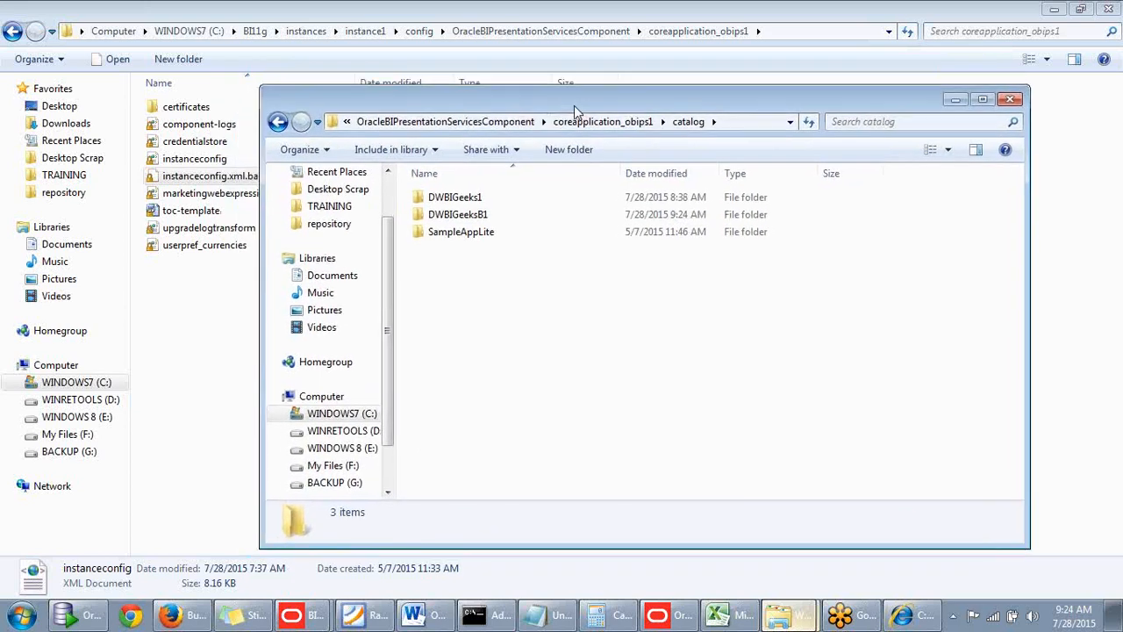
pyautogui.click(481, 221)
pyautogui.click(509, 281)
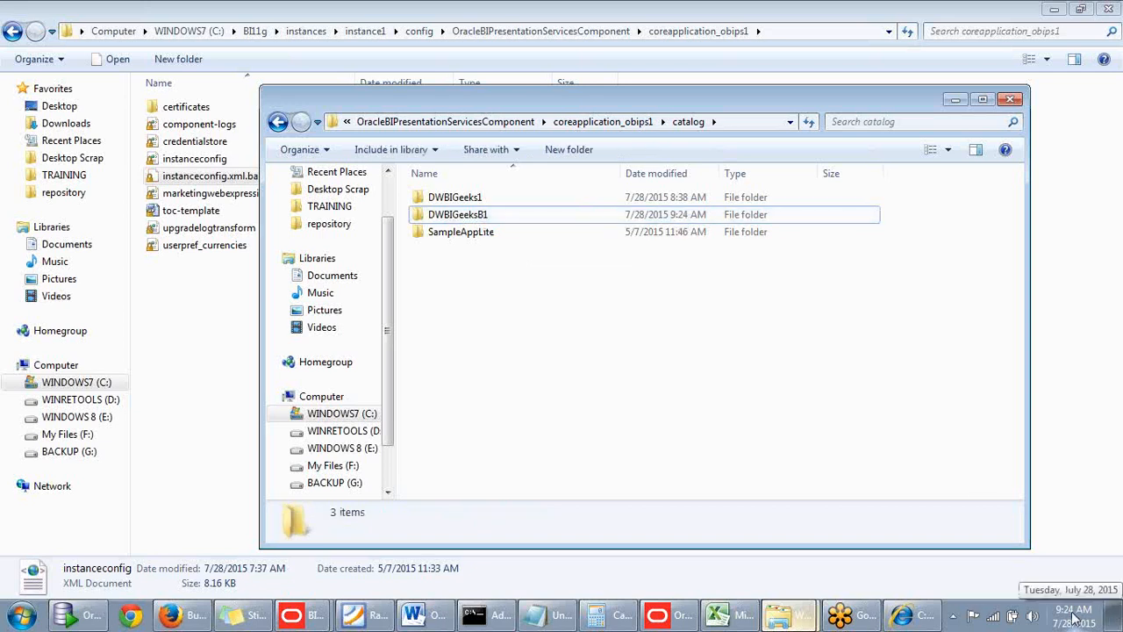
# Minimize the catalog folder window, return to Enterprise Manager in Firefox, and close the restart confirmation.
pyautogui.click(954, 99)
pyautogui.click(169, 614)
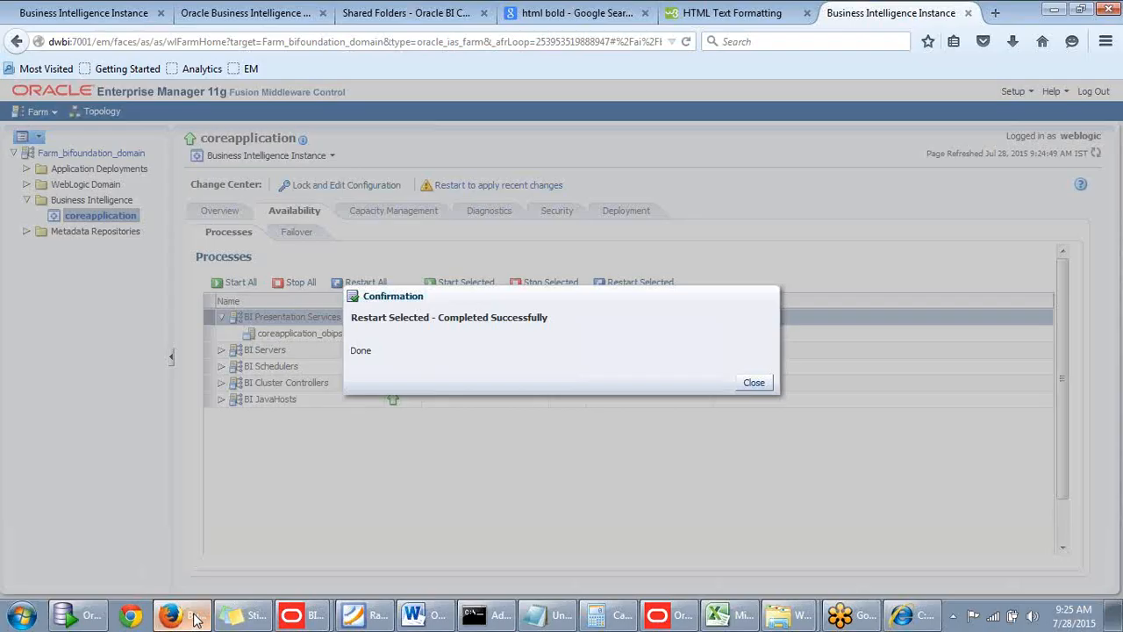
pyautogui.click(753, 383)
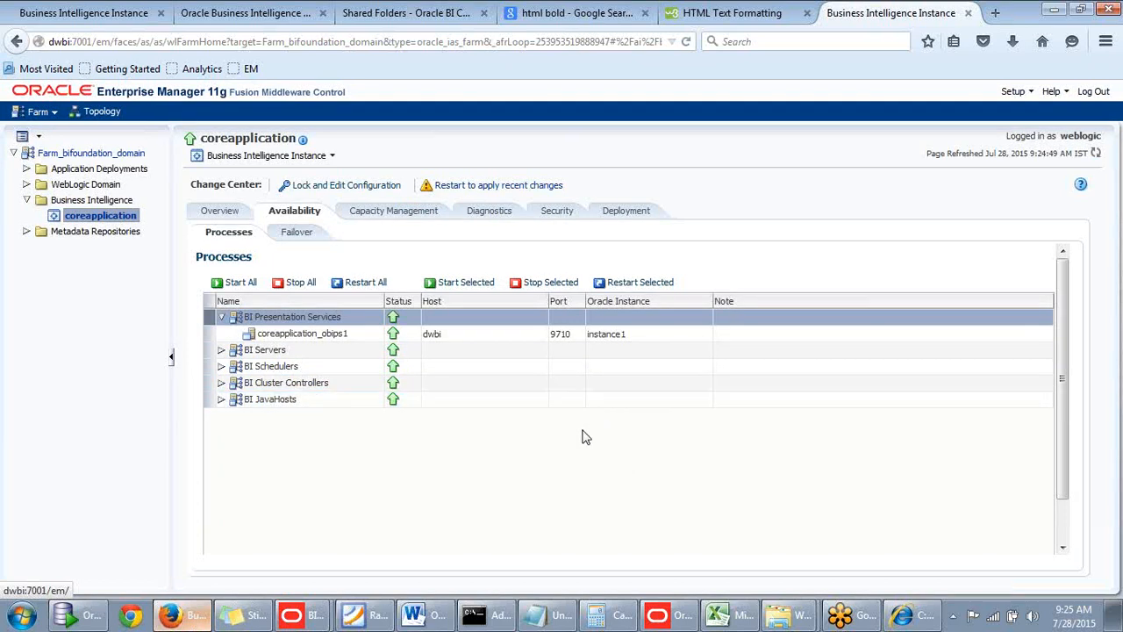
pyautogui.moveTo(1066, 346)
pyautogui.mouseDown()
pyautogui.moveTo(1069, 388)
pyautogui.moveTo(1068, 346)
pyautogui.mouseUp()
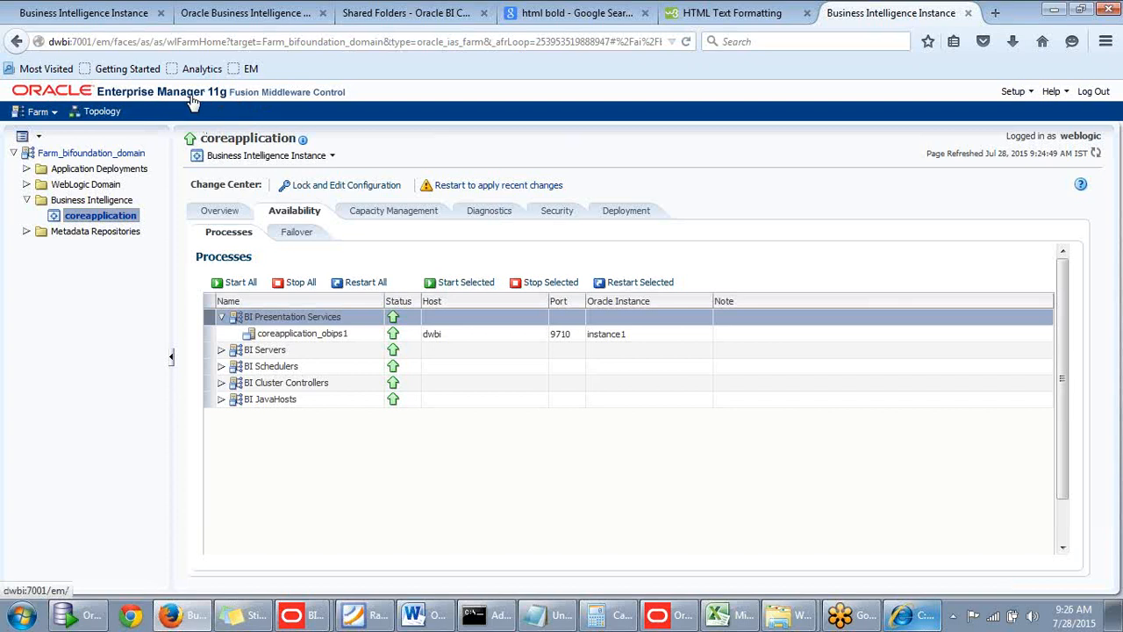
pyautogui.click(732, 14)
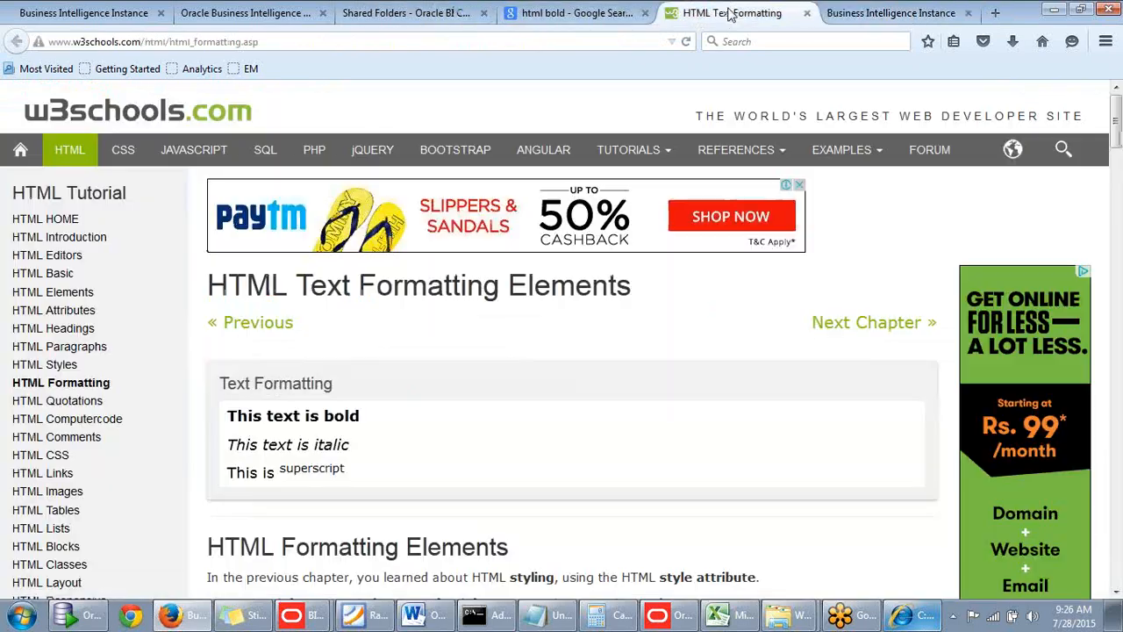
pyautogui.click(873, 16)
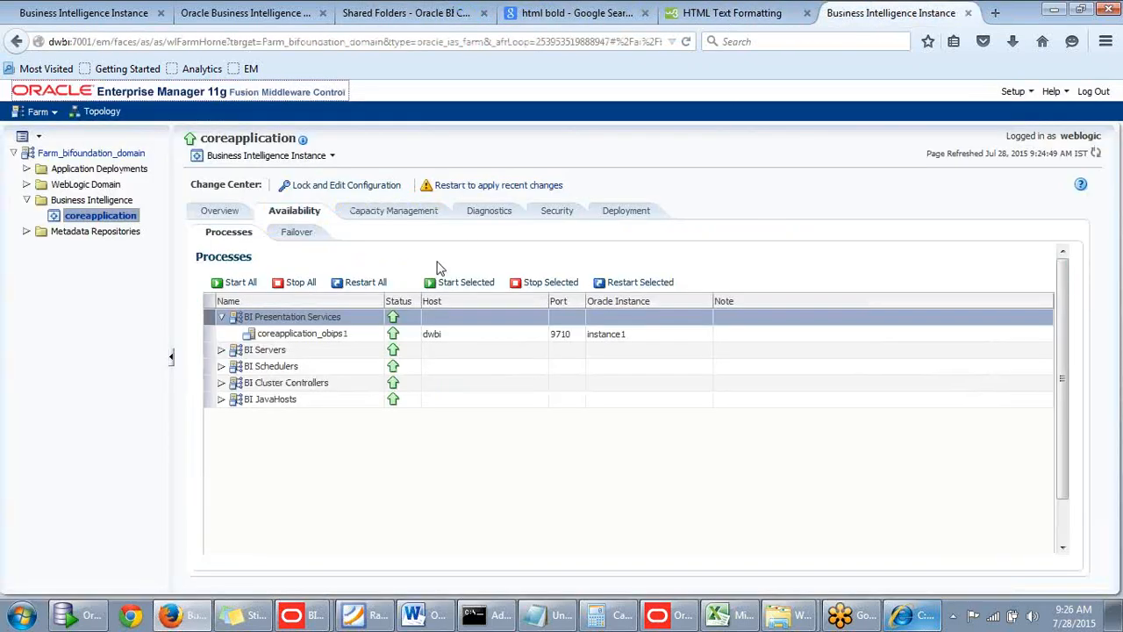
pyautogui.scroll(-1, 436, 261)
pyautogui.scroll(1, 437, 261)
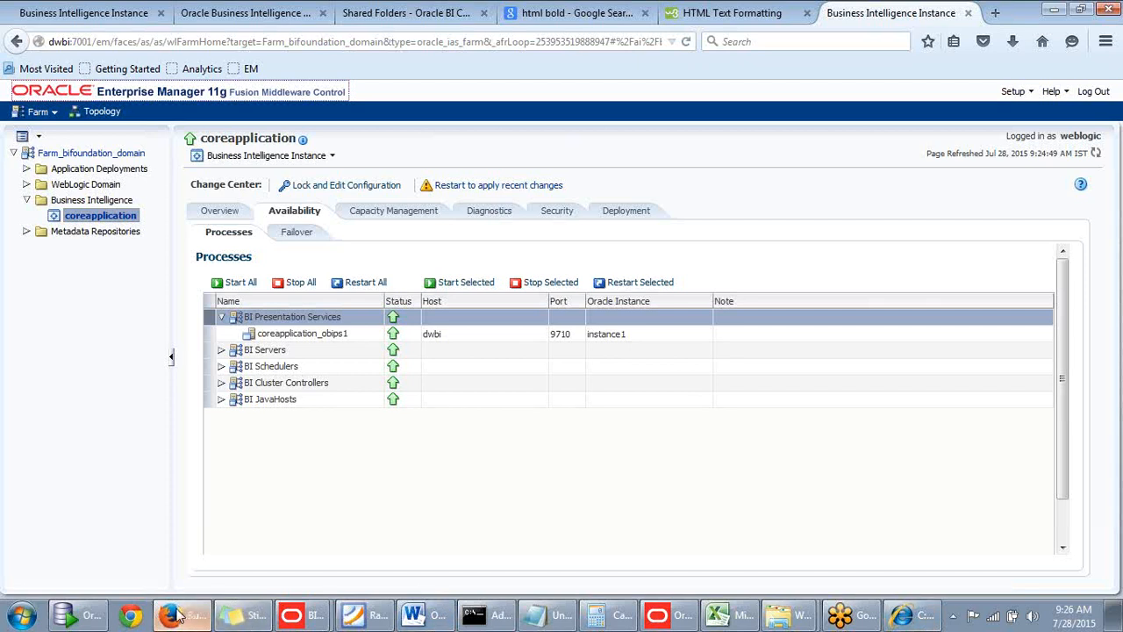
# Bring back the catalog folder window in Windows Explorer and view the contents of DWBIGeeksB1\root\shared.
pyautogui.click(772, 605)
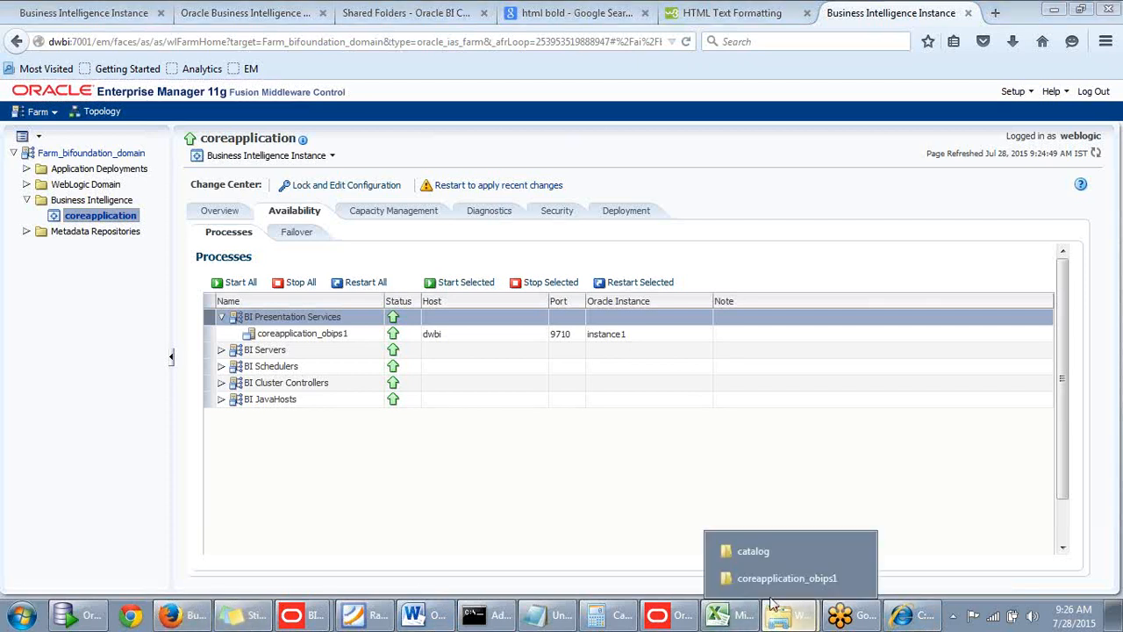
pyautogui.click(768, 553)
pyautogui.moveTo(803, 101); pyautogui.dragTo(770, 49)
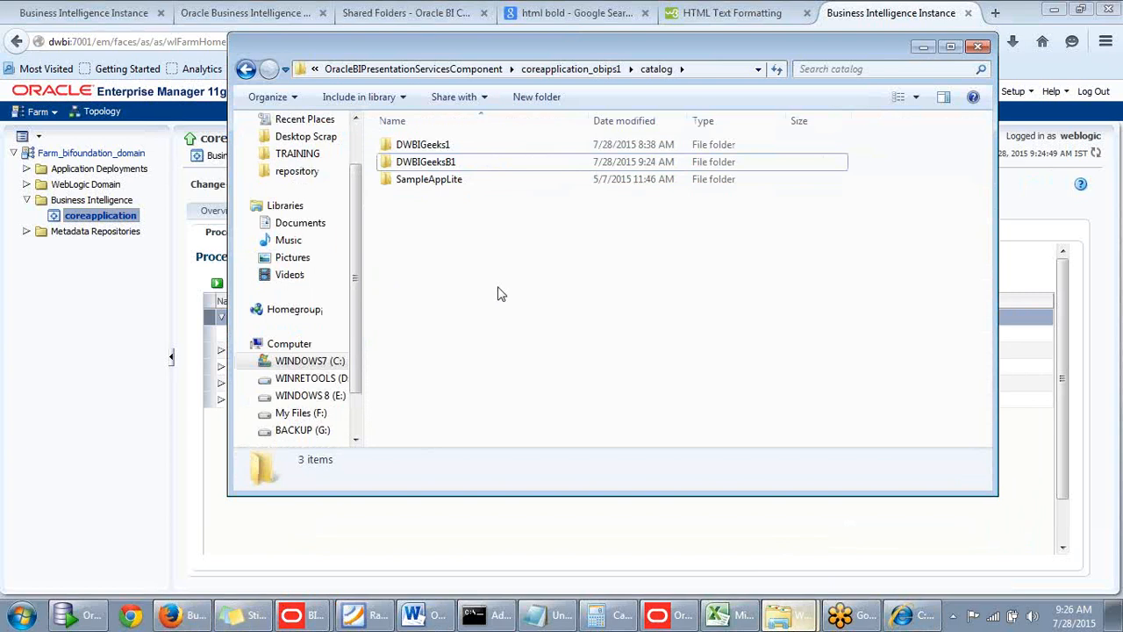
pyautogui.doubleClick(432, 167)
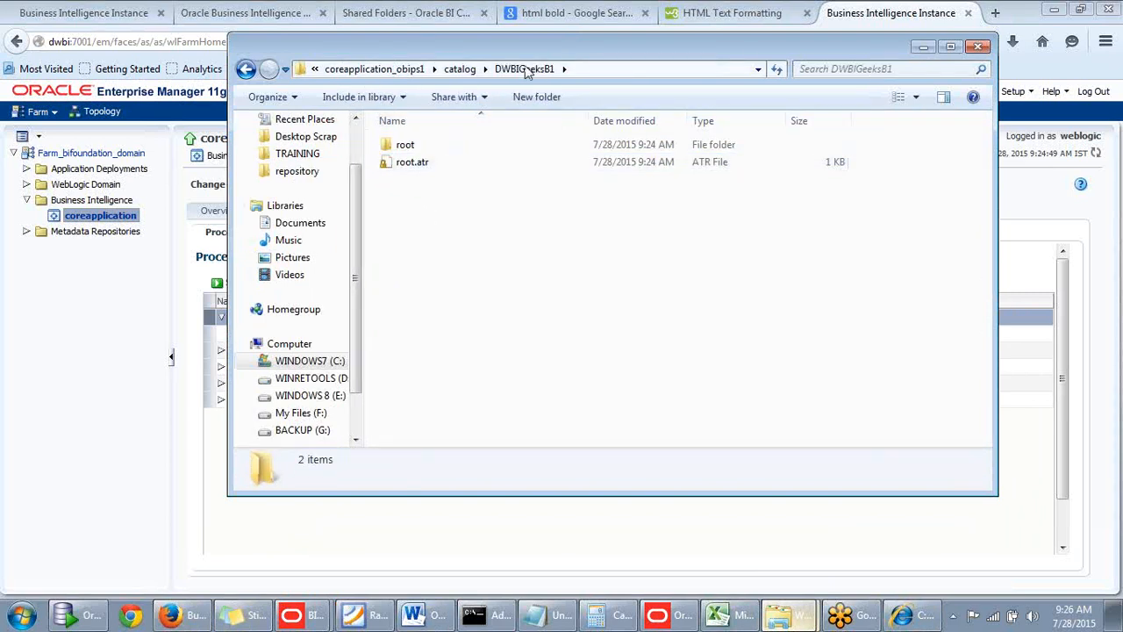
pyautogui.moveTo(516, 53); pyautogui.dragTo(517, 57)
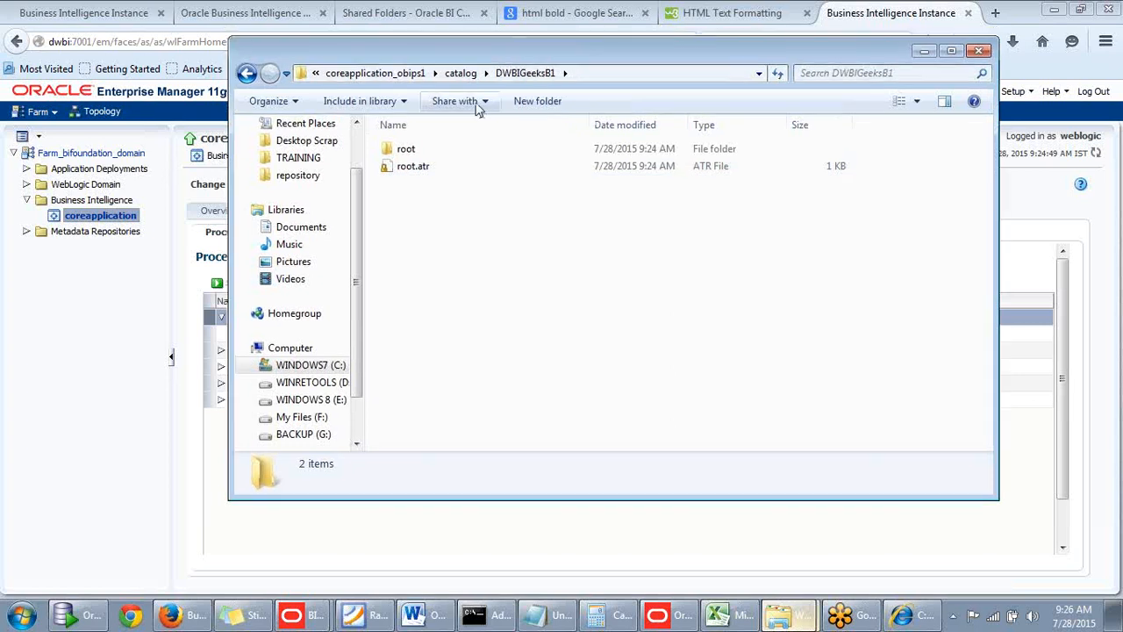
pyautogui.doubleClick(418, 153)
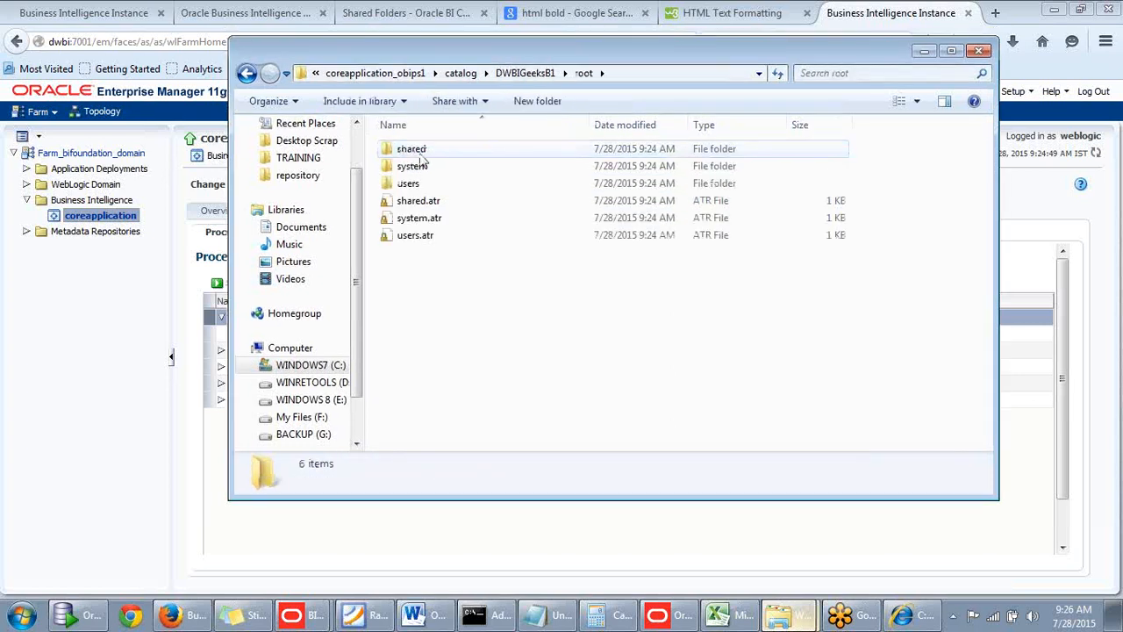
pyautogui.doubleClick(421, 155)
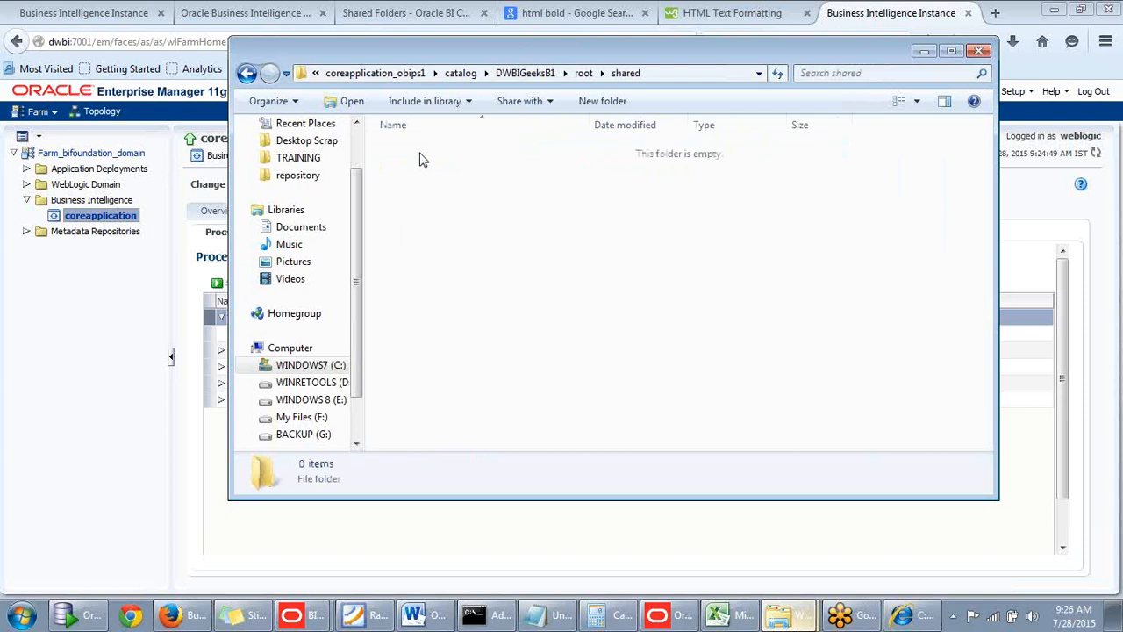
# Go back to the DWBIGeeksB1\root folder and inspect the contents of its users folder.
pyautogui.click(247, 75)
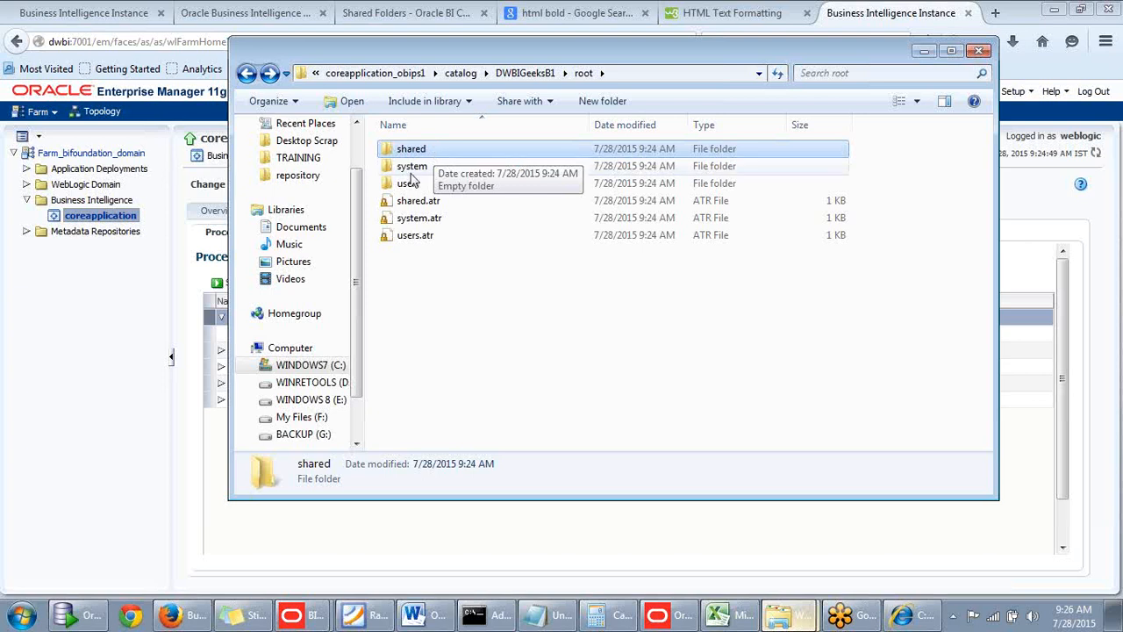
pyautogui.doubleClick(410, 185)
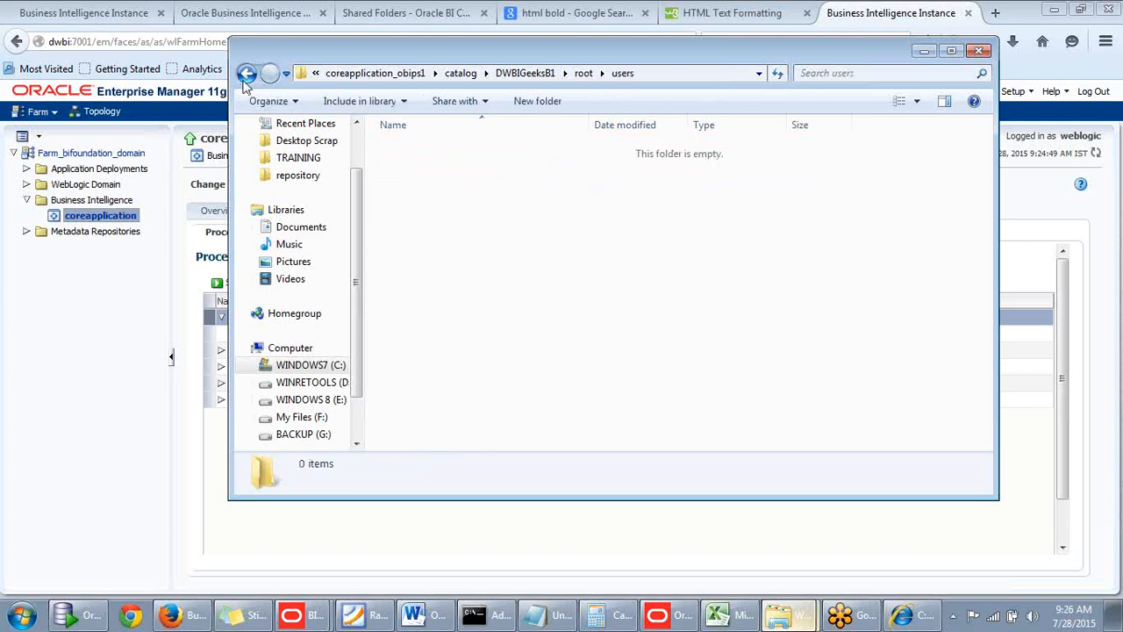
pyautogui.click(247, 73)
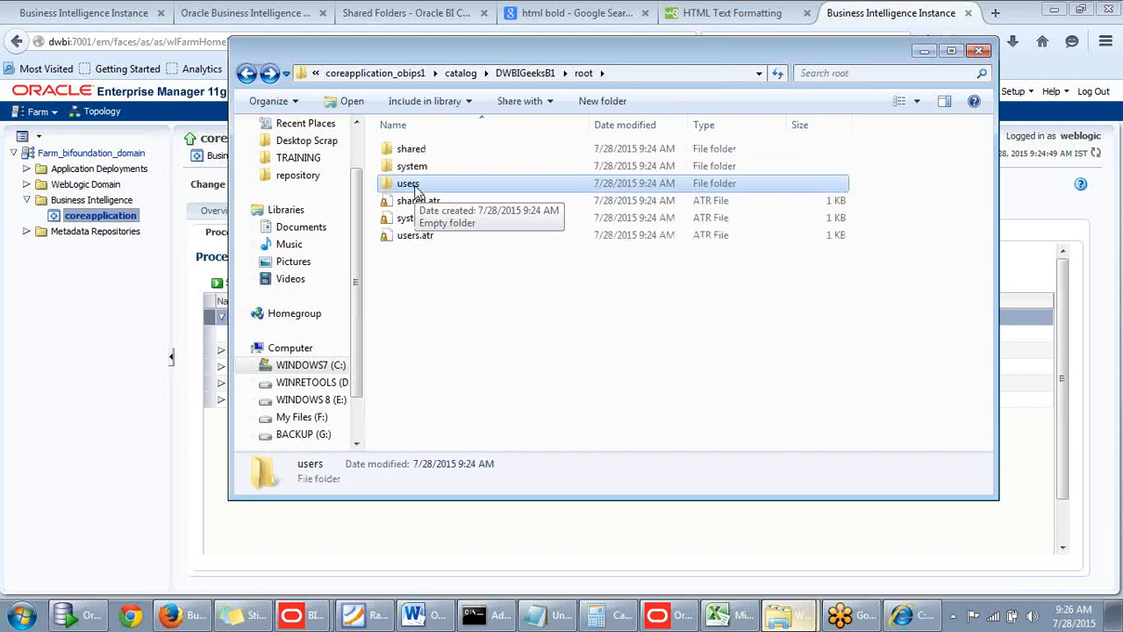
pyautogui.doubleClick(414, 186)
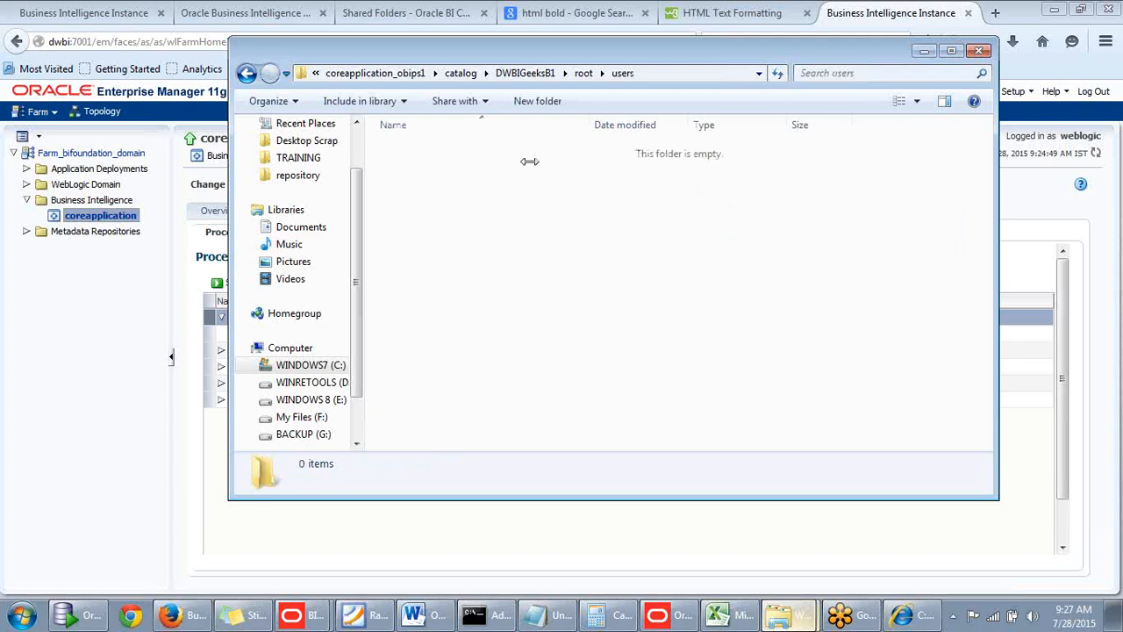
# Minimize the users folder window and open dwbi:7001/analytics in a new Firefox tab.
pyautogui.click(925, 51)
pyautogui.click(994, 12)
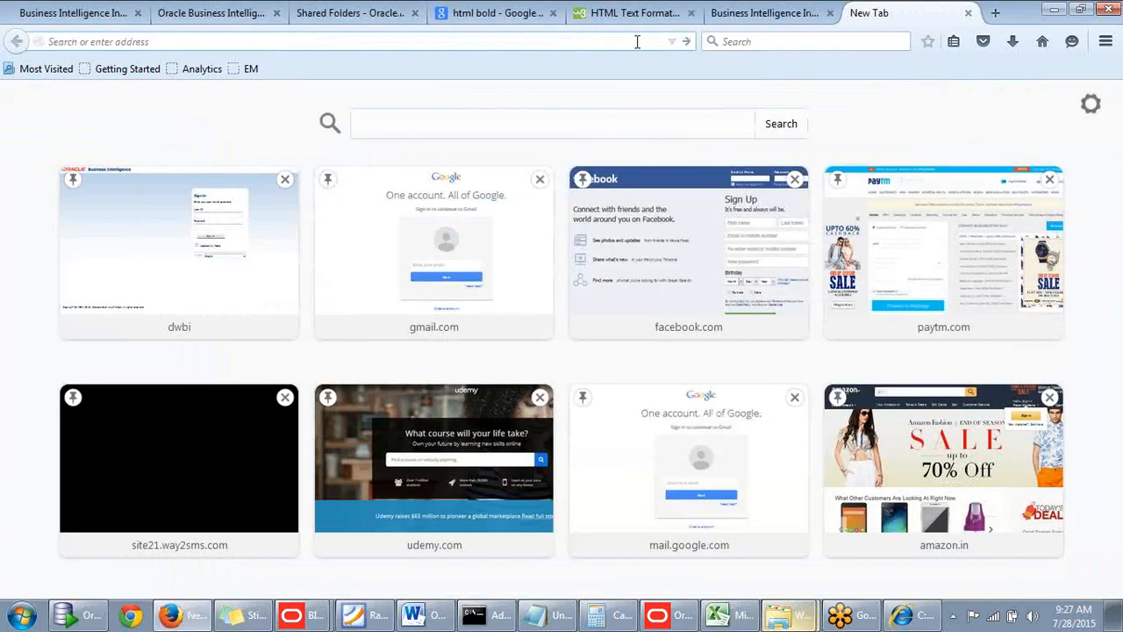
pyautogui.write('dwbi/')
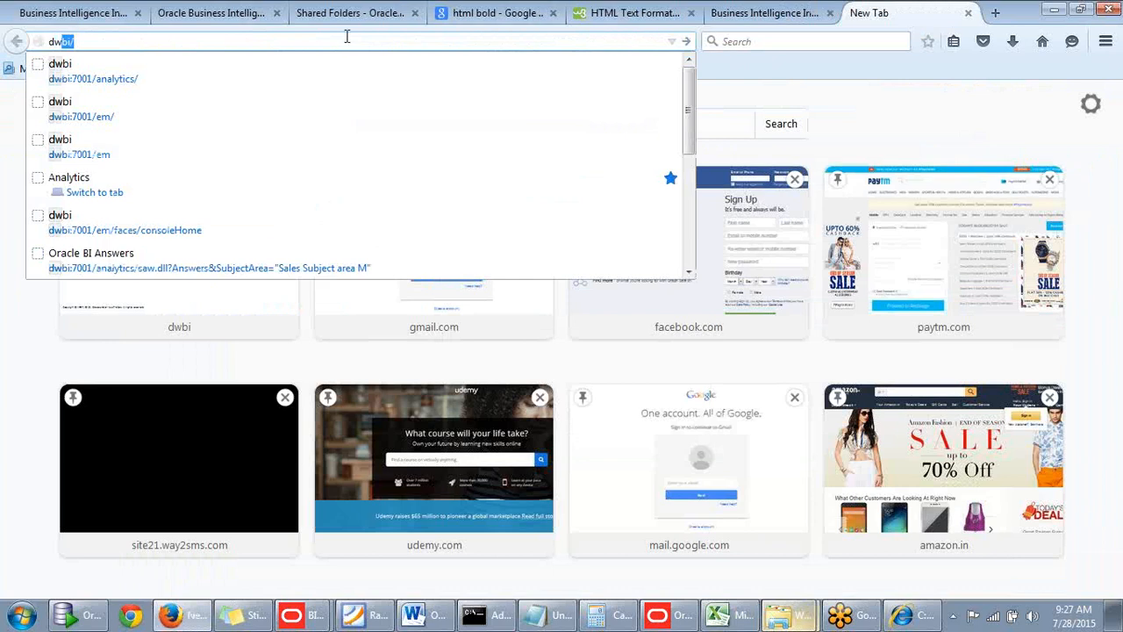
pyautogui.click(231, 65)
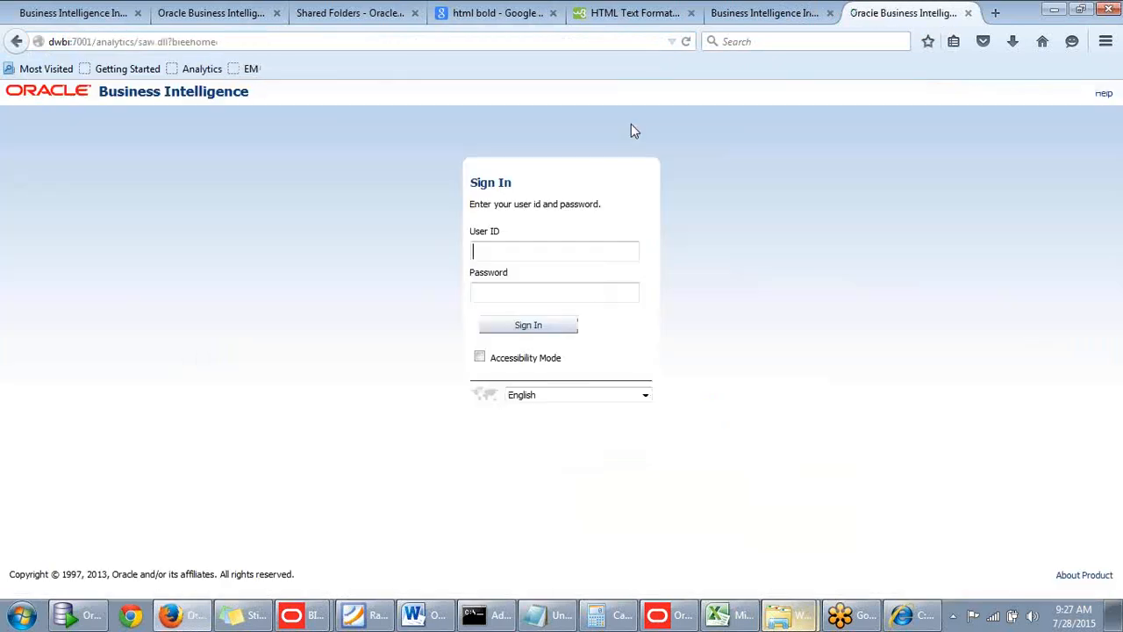
# Sign in to Oracle Business Intelligence with the user ID weblogic and the account password.
pyautogui.write('we')
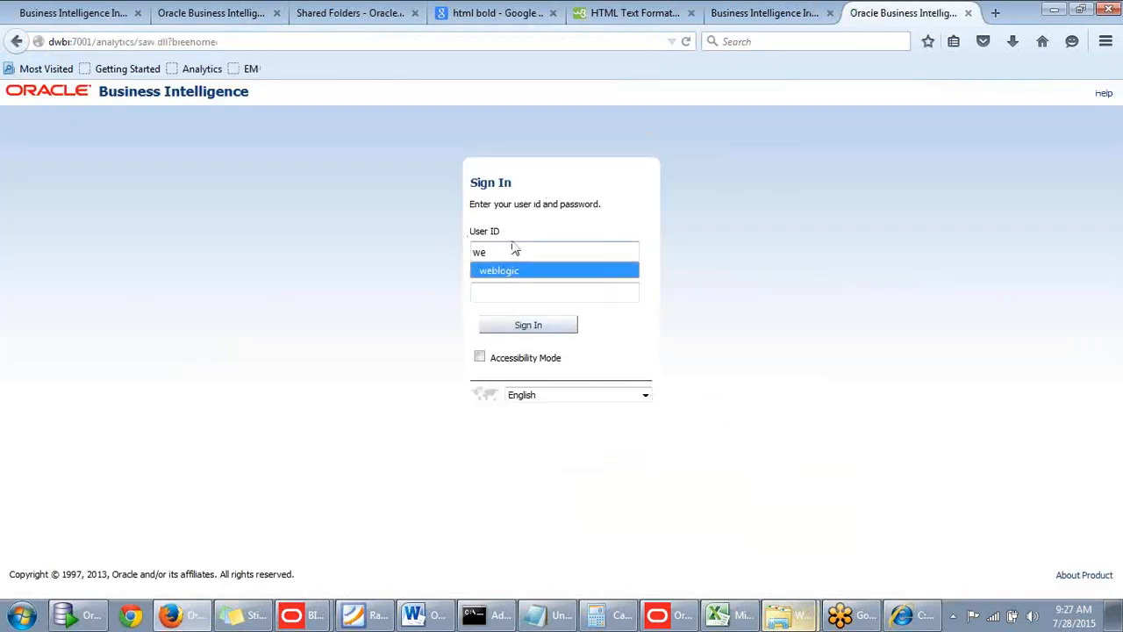
pyautogui.click(482, 271)
pyautogui.click(492, 293)
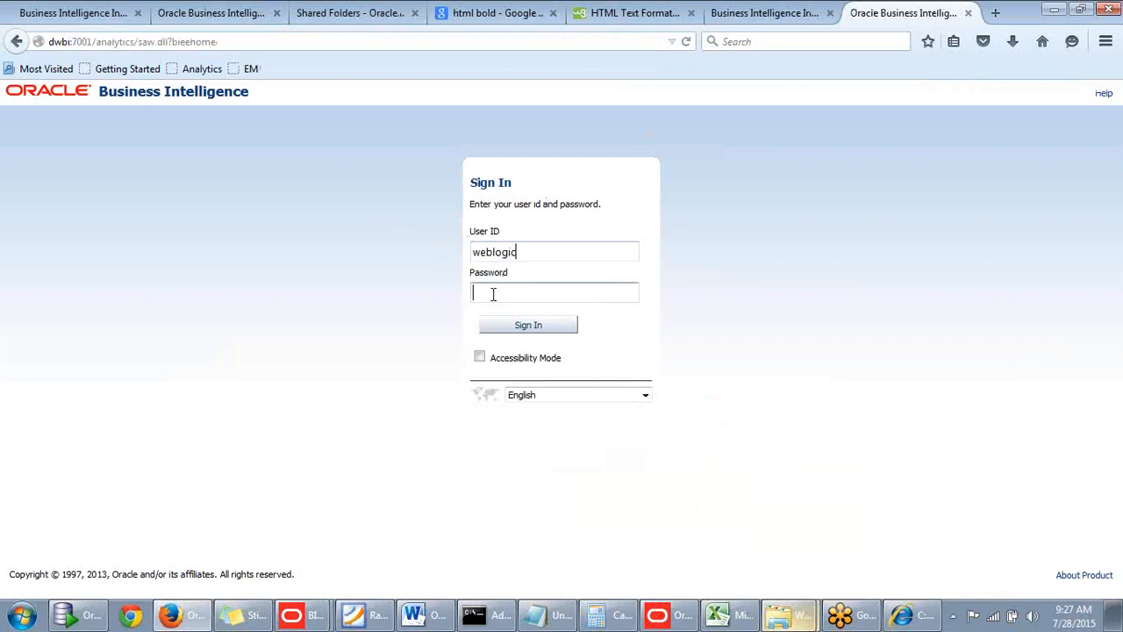
pyautogui.click(537, 326)
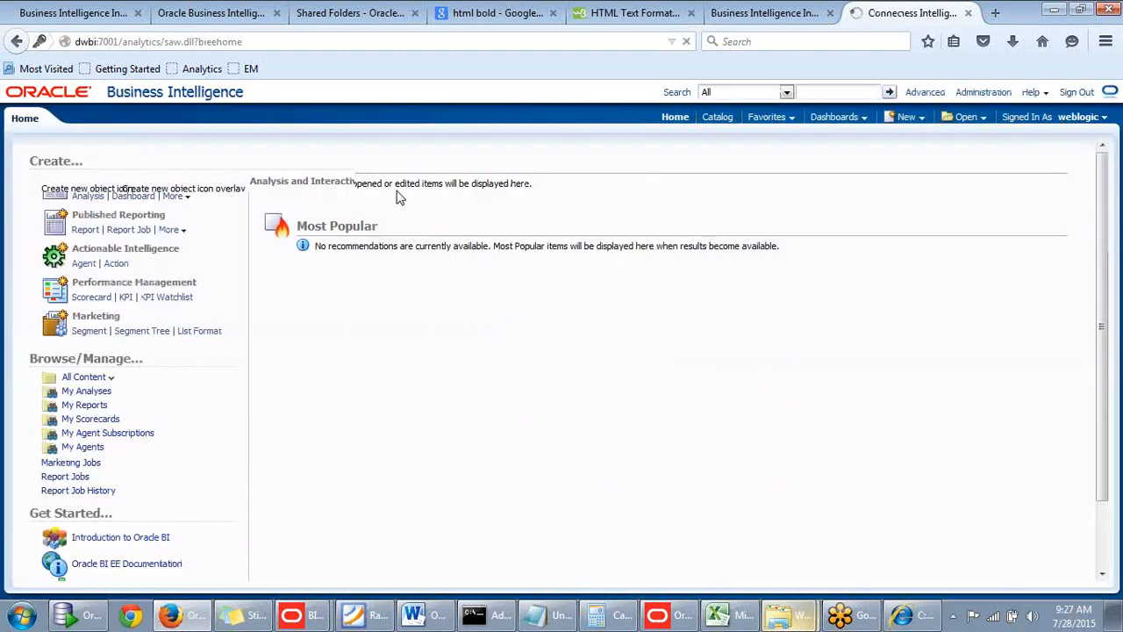
# View My Folders in the BI catalog, then bring up the users folder window in Windows Explorer and reposition it beside the folder tree.
pyautogui.click(715, 118)
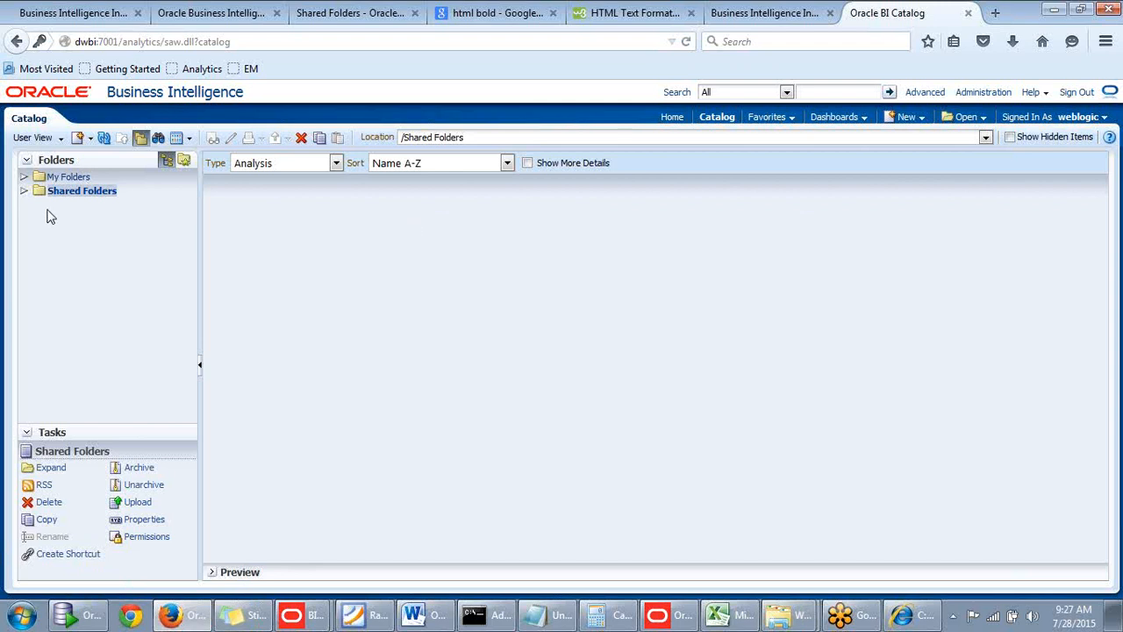
pyautogui.click(70, 178)
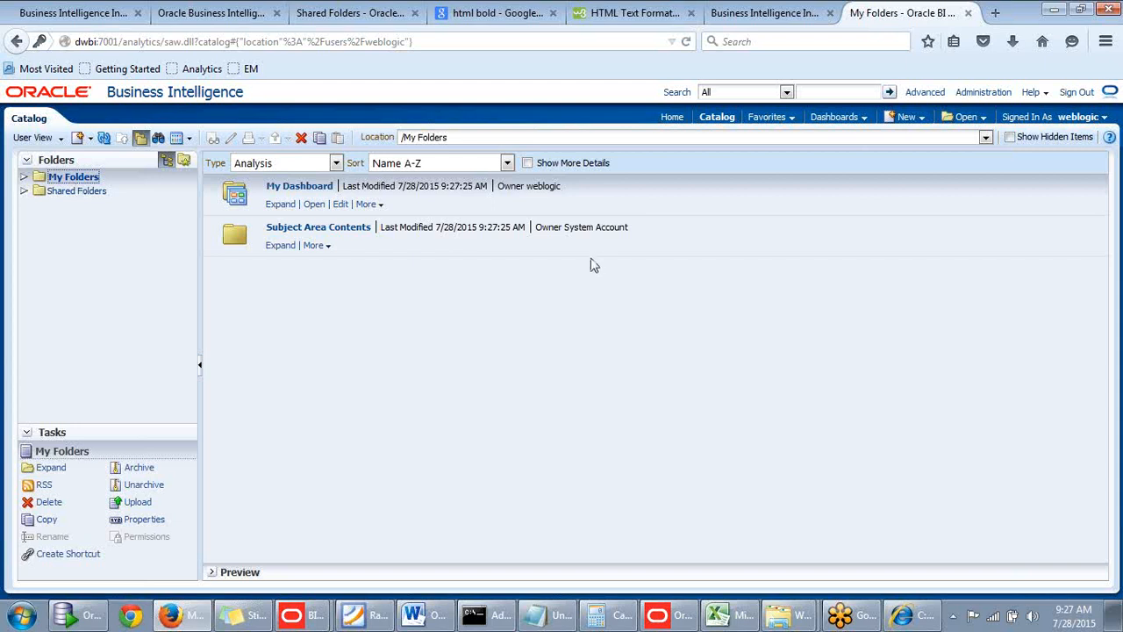
pyautogui.moveTo(785, 618)
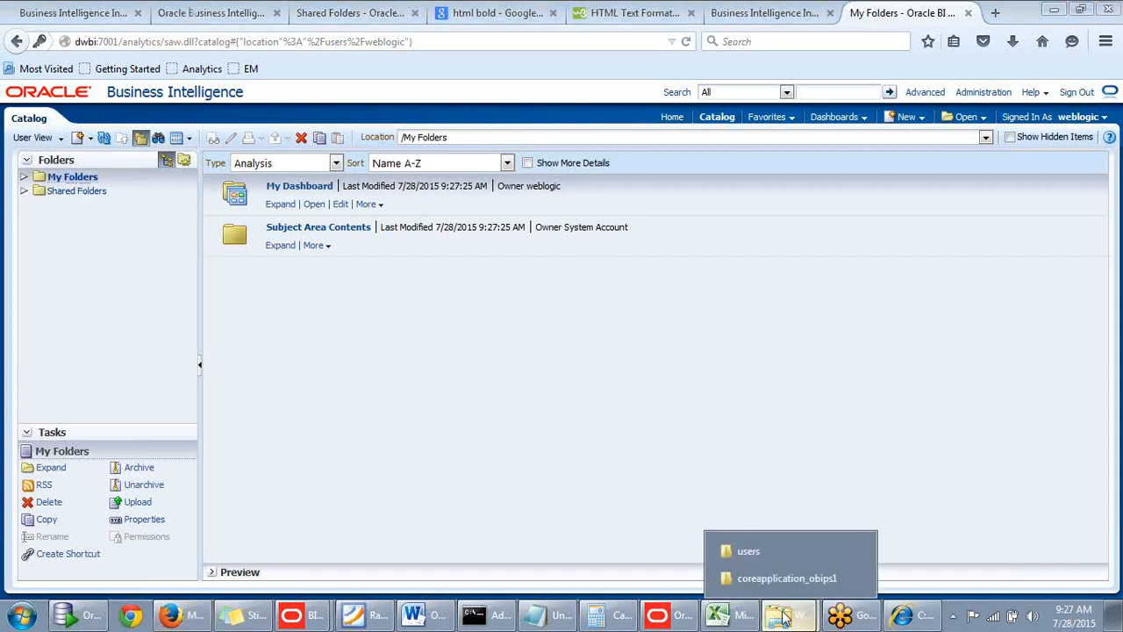
pyautogui.click(775, 552)
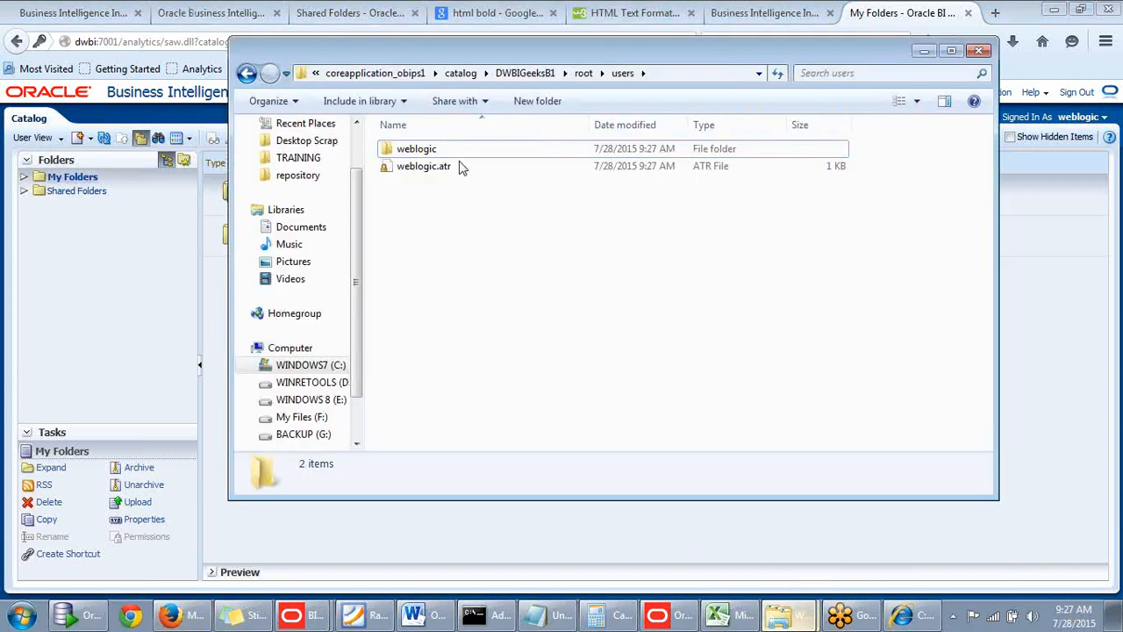
pyautogui.moveTo(799, 56); pyautogui.dragTo(687, 94)
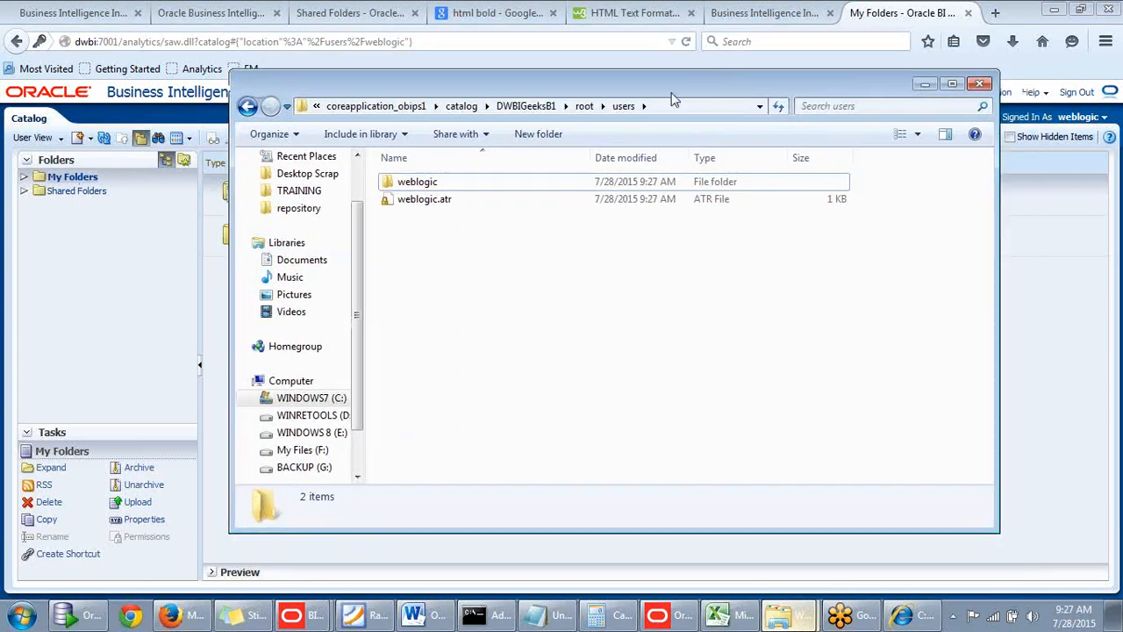
pyautogui.moveTo(560, 99); pyautogui.dragTo(523, 93)
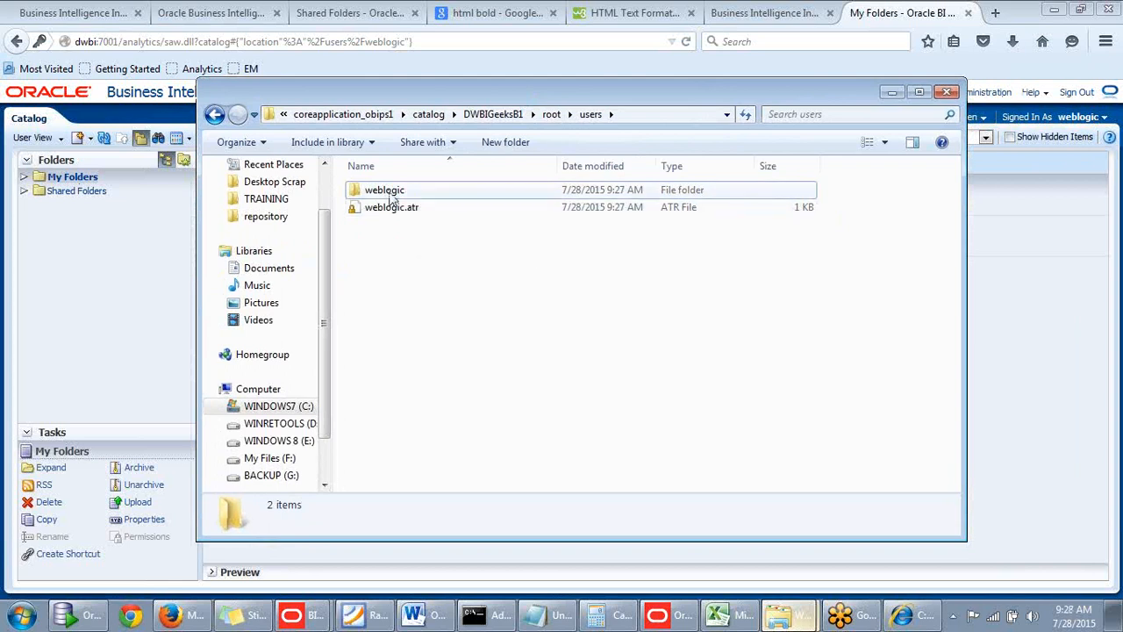
pyautogui.moveTo(596, 94); pyautogui.dragTo(607, 184)
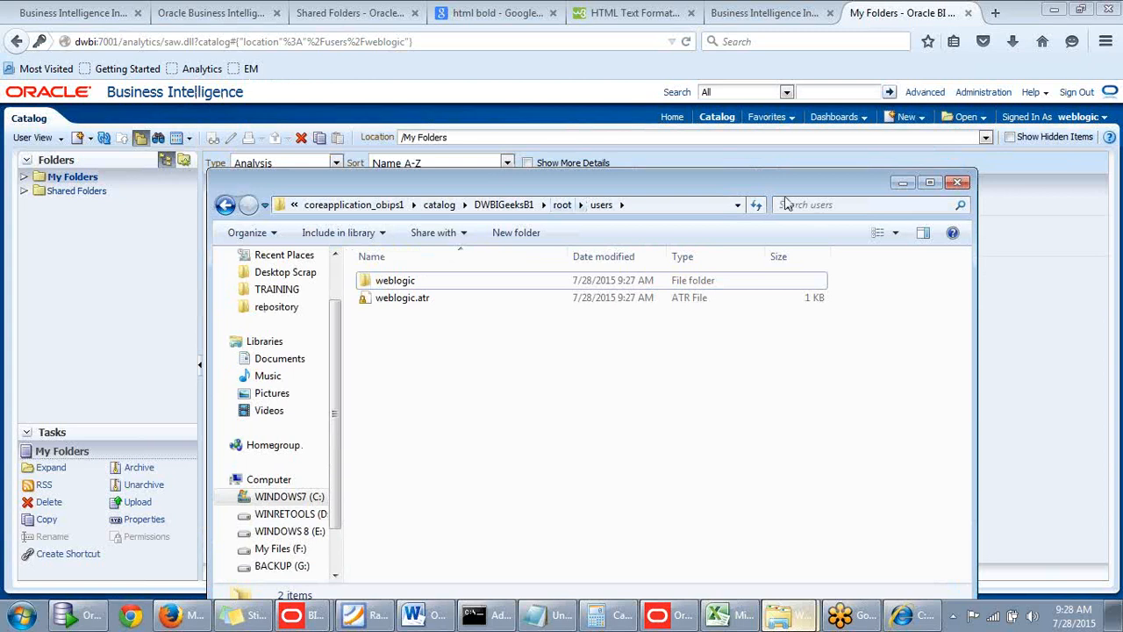
# Expand My Folders in the BI catalog and compare it with the weblogic folder in the Explorer users window, then minimize that window.
pyautogui.click(95, 194)
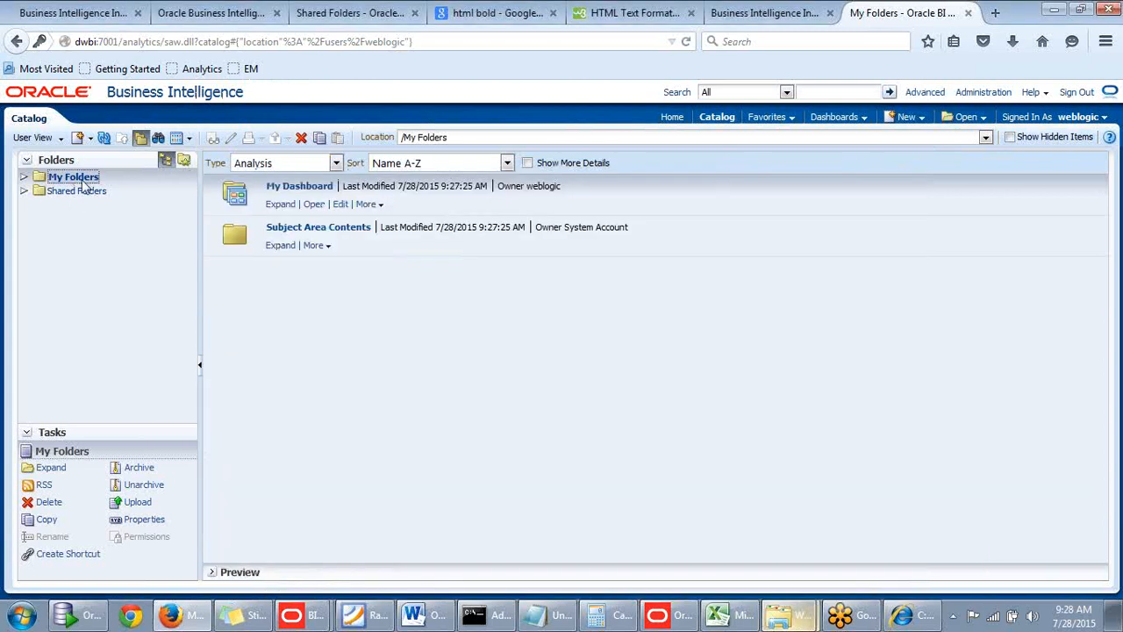
pyautogui.click(24, 179)
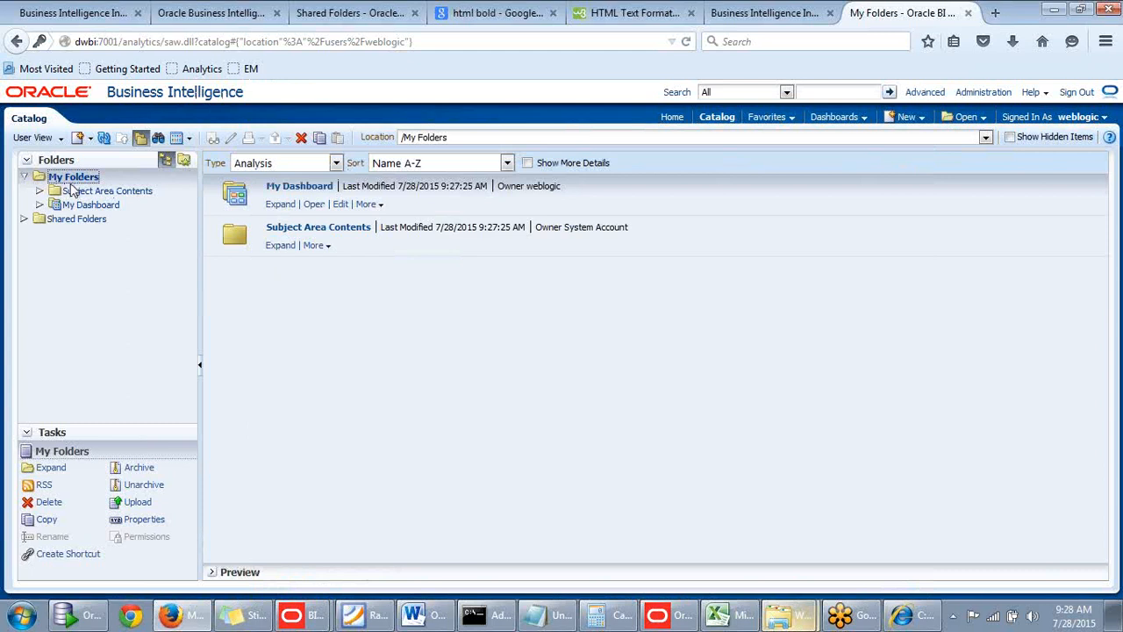
pyautogui.moveTo(201, 614)
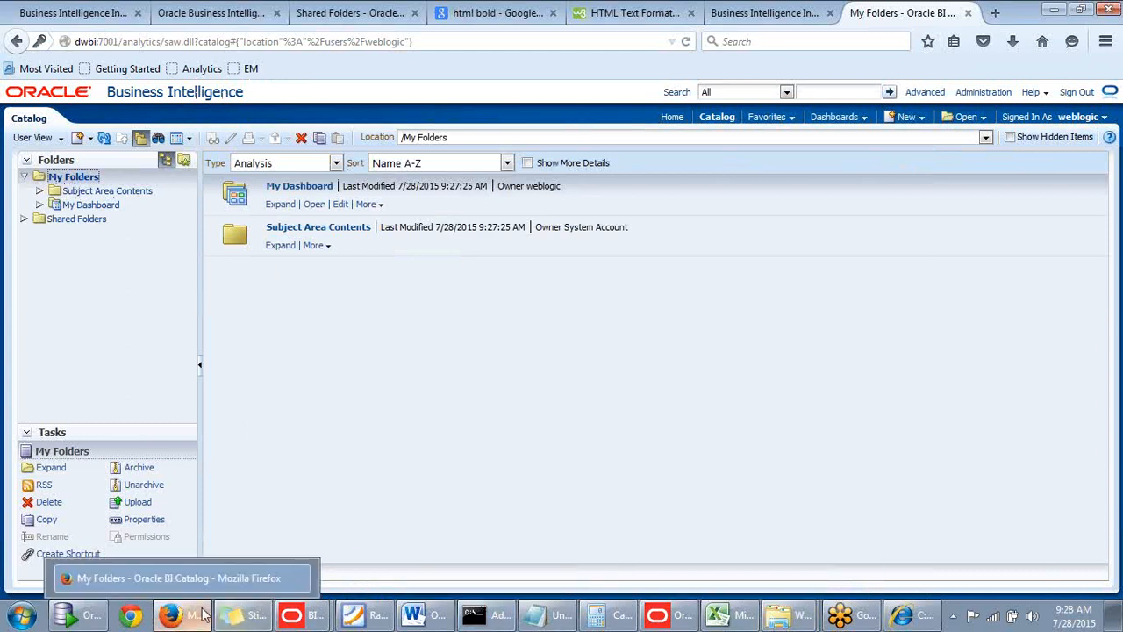
pyautogui.moveTo(778, 614)
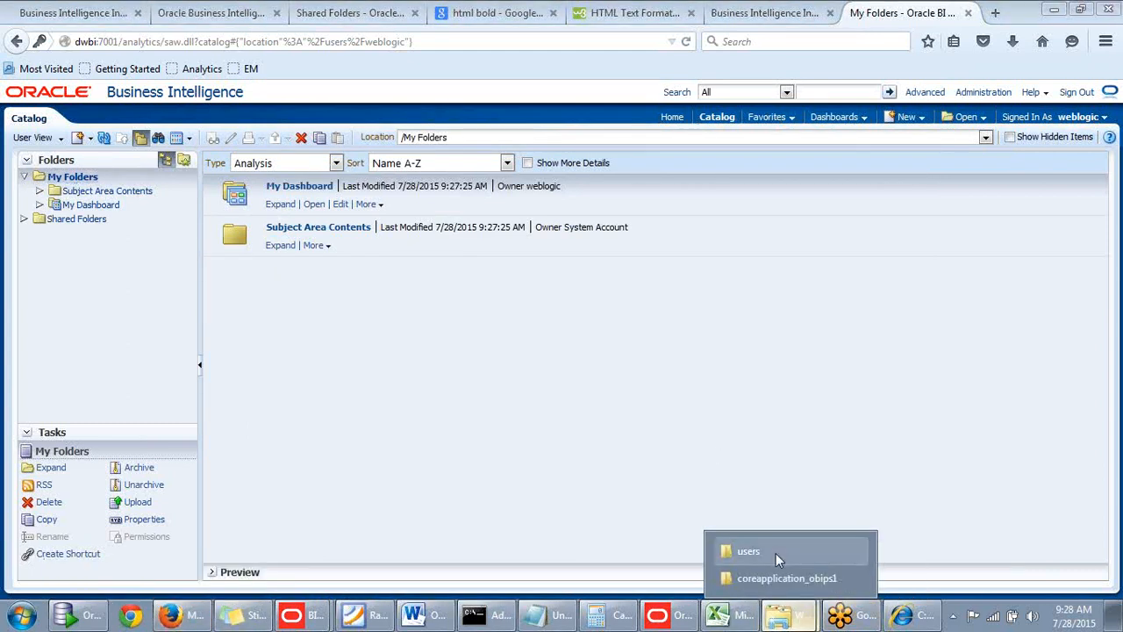
pyautogui.click(775, 556)
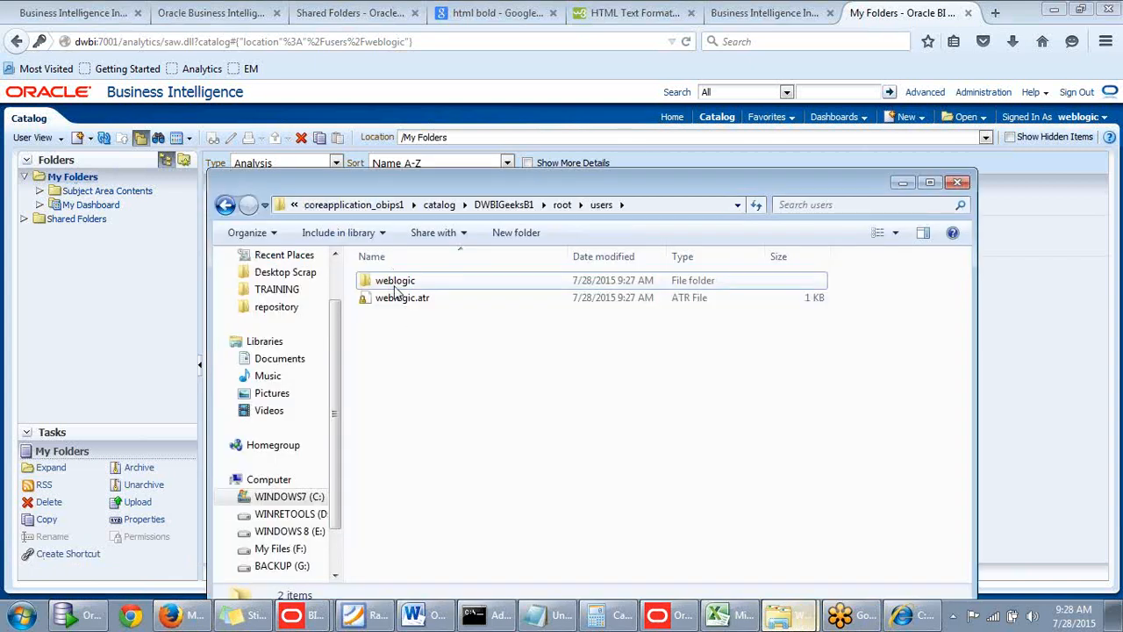
pyautogui.click(395, 286)
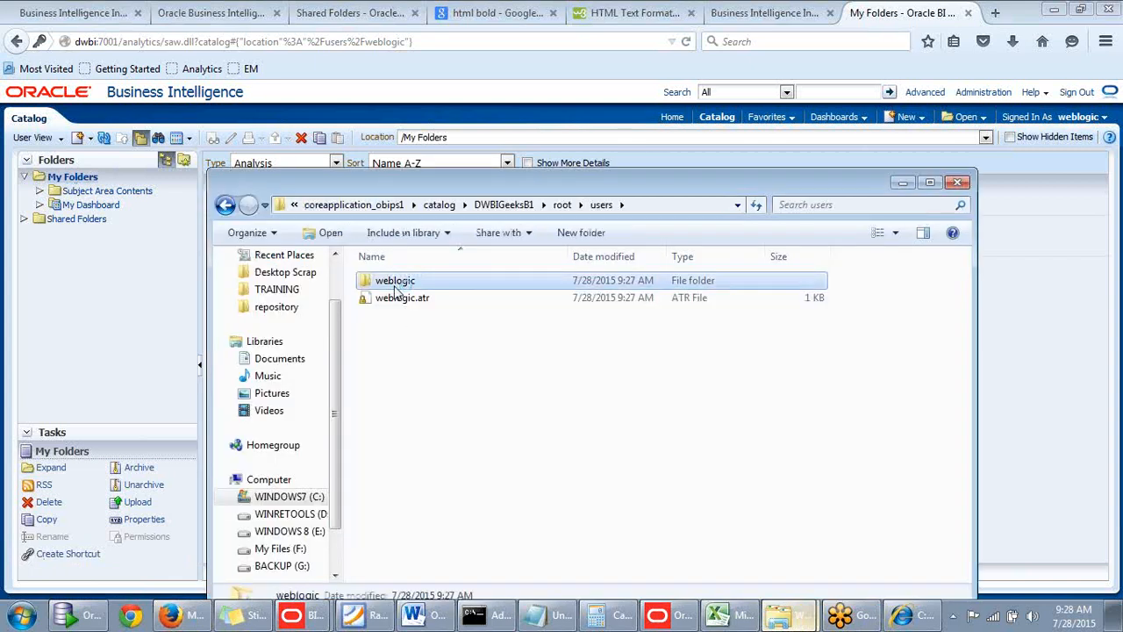
pyautogui.click(902, 181)
# Sign out of the weblogic session and try to sign in with another user's ID and password.
pyautogui.click(1078, 92)
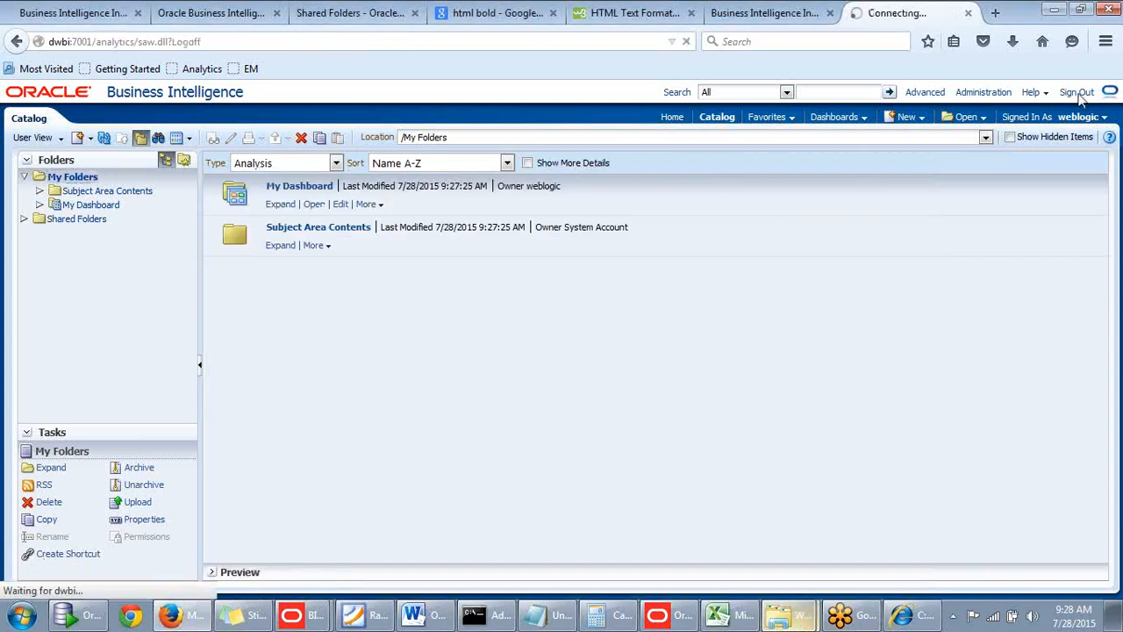
pyautogui.click(472, 314)
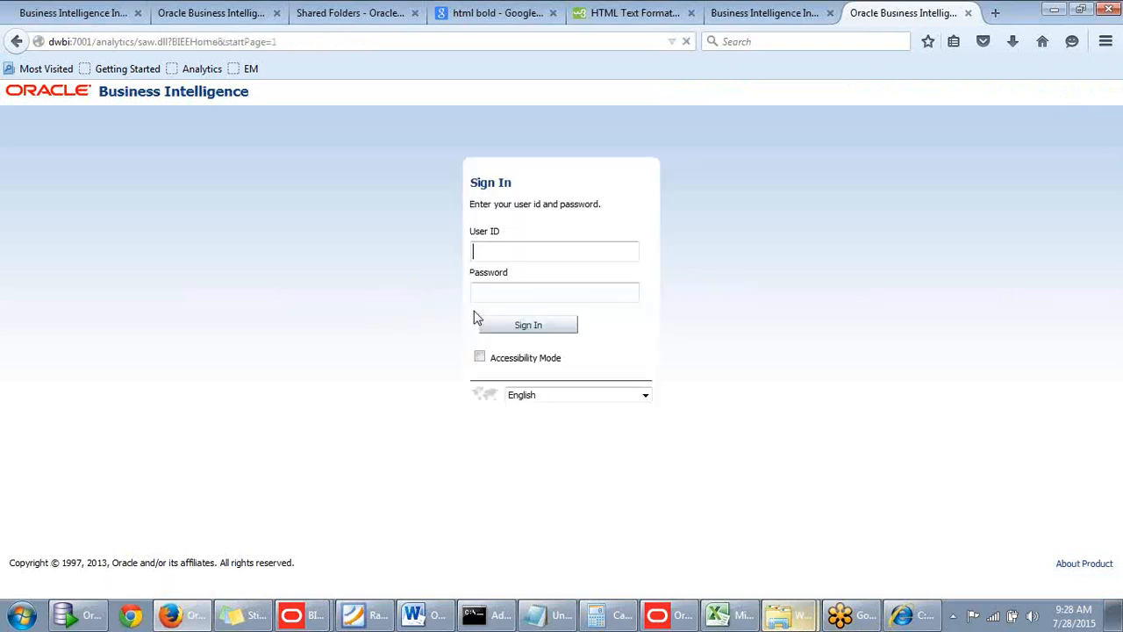
pyautogui.write('c')
pyautogui.click(522, 270)
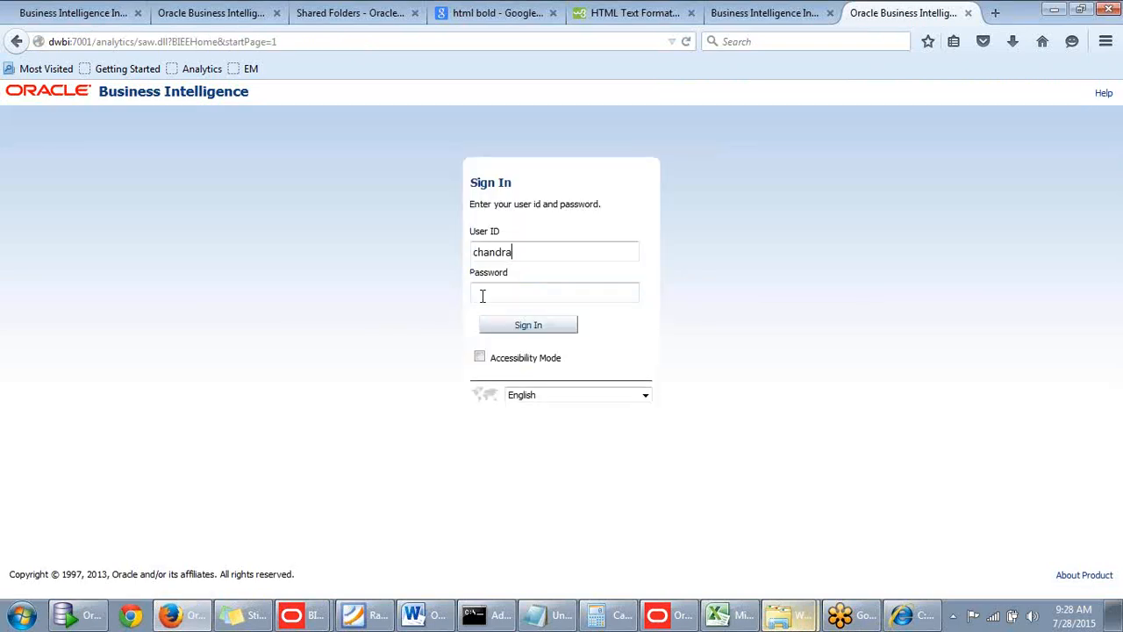
pyautogui.doubleClick(529, 253)
pyautogui.click(554, 247)
pyautogui.doubleClick(515, 253)
pyautogui.hotkey('ctrl', 'c')
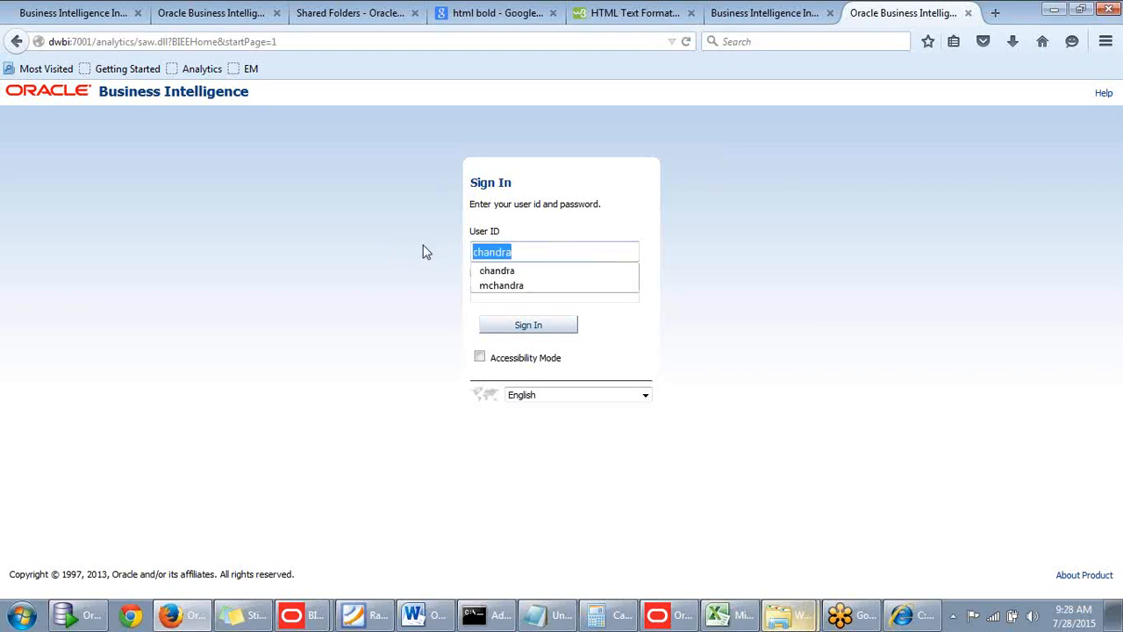
pyautogui.click(418, 263)
pyautogui.click(476, 293)
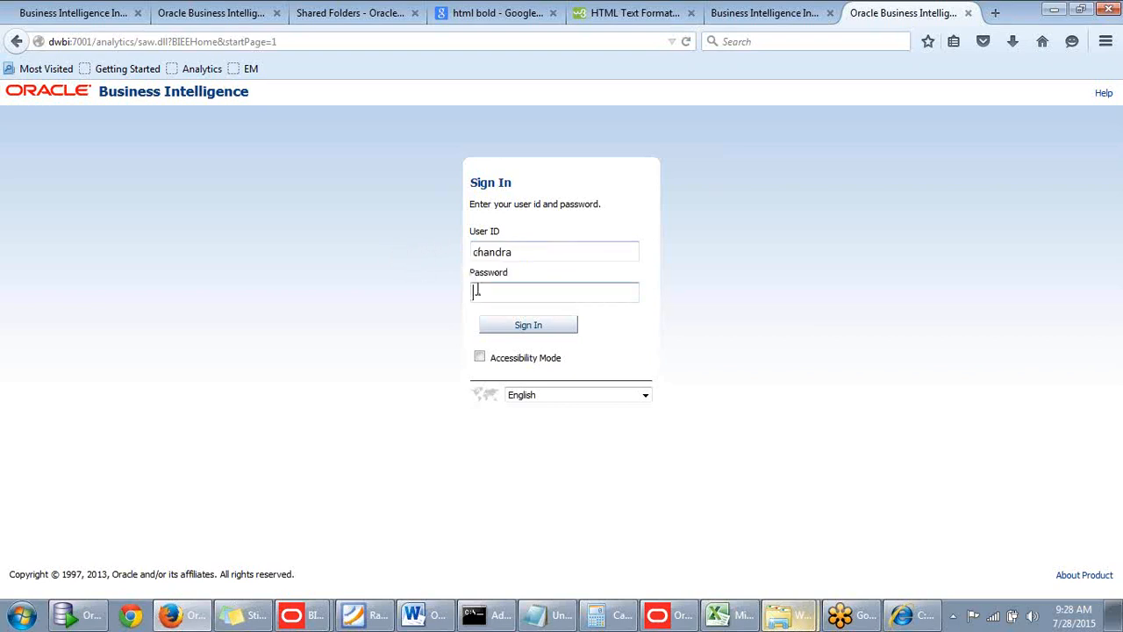
pyautogui.hotkey('ctrl', 'v')
pyautogui.click(531, 329)
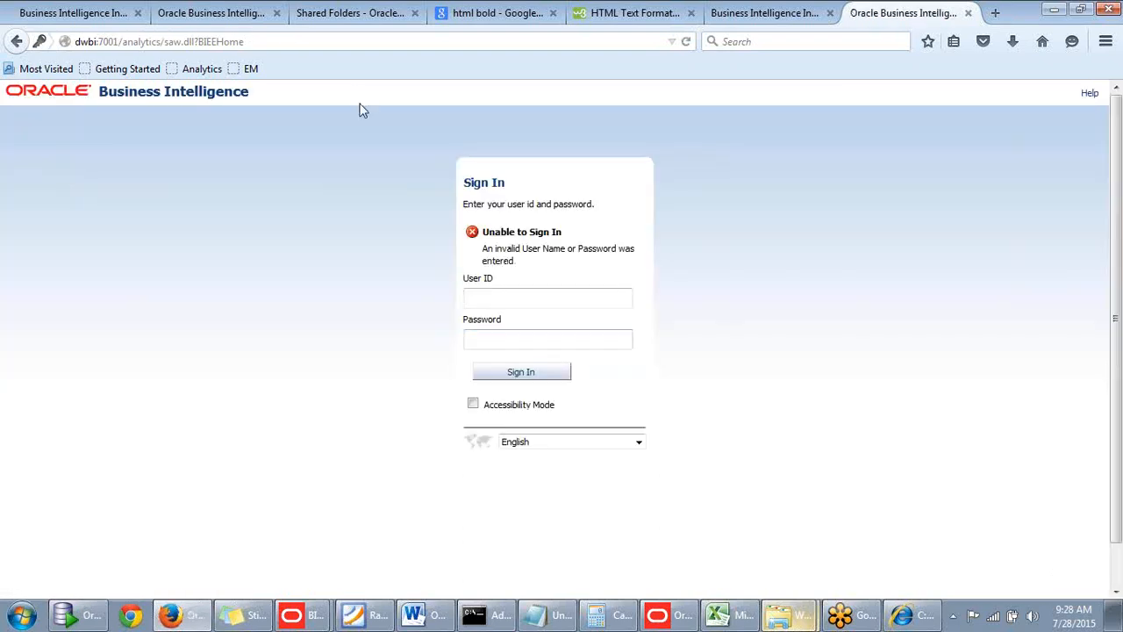
# Replace the user ID with a different saved user's ID and try to sign in with the account password.
pyautogui.hotkey('ctrl', 'v')
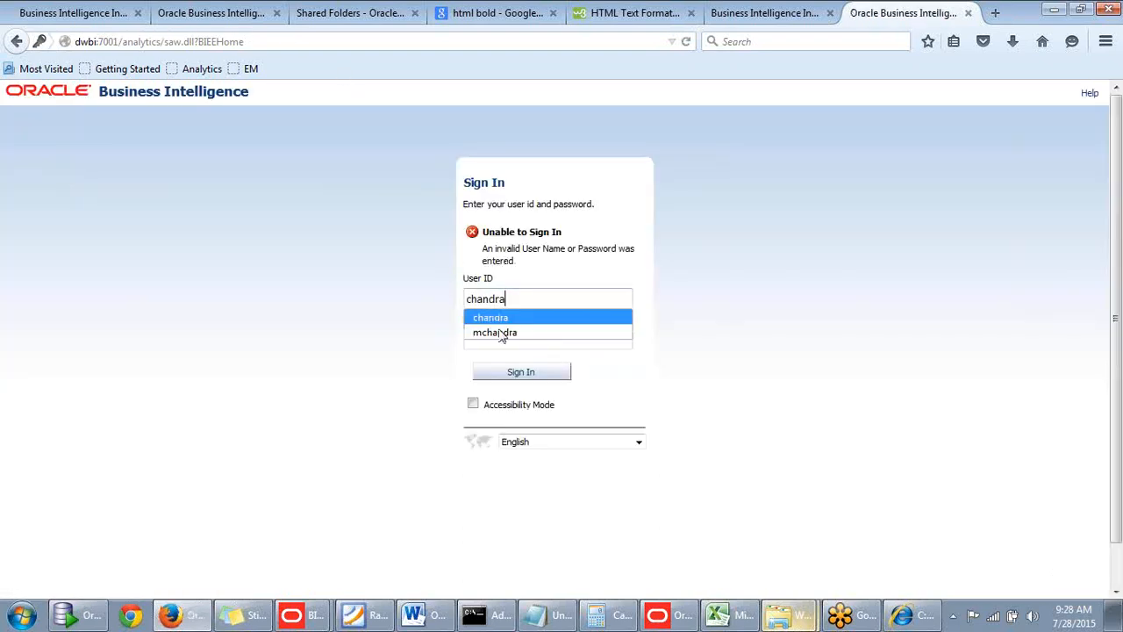
pyautogui.click(420, 299)
pyautogui.click(524, 305)
pyautogui.moveTo(524, 305); pyautogui.dragTo(360, 304)
pyautogui.click(398, 317)
pyautogui.moveTo(511, 299); pyautogui.dragTo(374, 292)
pyautogui.write('m')
pyautogui.click(484, 318)
pyautogui.moveTo(524, 302); pyautogui.dragTo(314, 286)
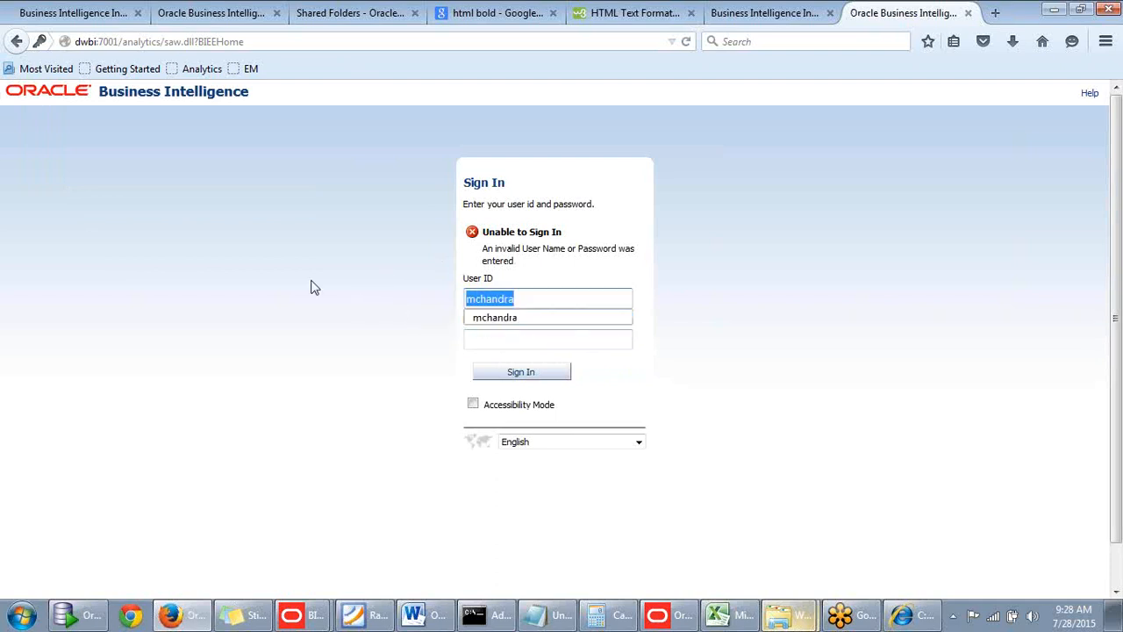
pyautogui.click(454, 349)
pyautogui.click(494, 339)
pyautogui.write('•••••••••')
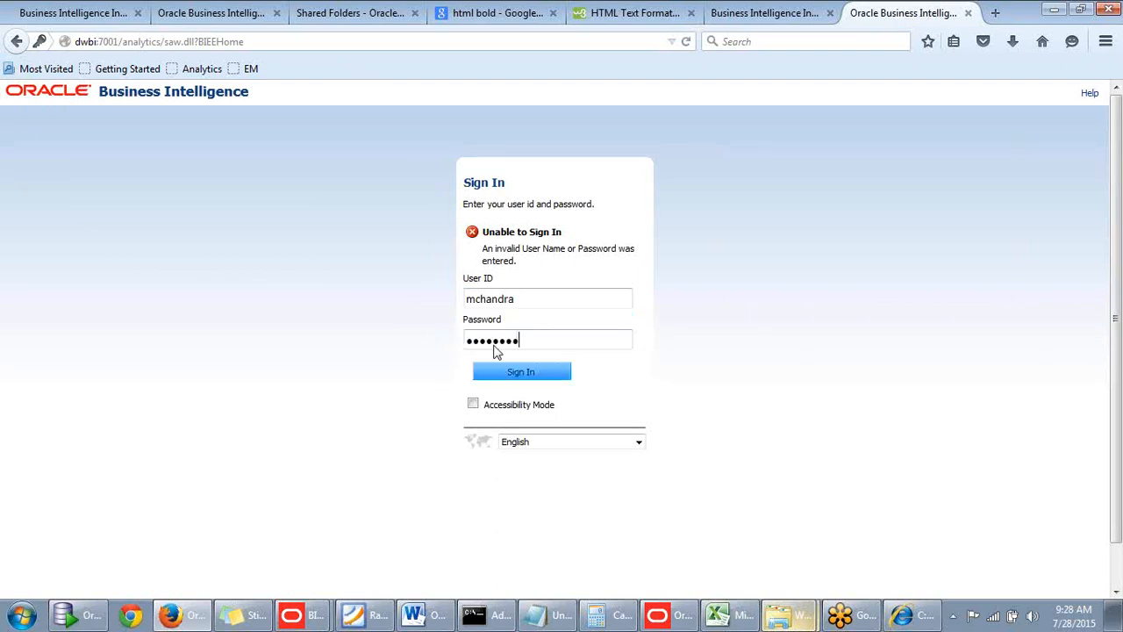
pyautogui.click(499, 367)
# Replace weblogic in the User ID field with the first saved user's ID and retry the sign-in with the account password.
pyautogui.click(497, 302)
pyautogui.click(496, 320)
pyautogui.moveTo(514, 304); pyautogui.dragTo(363, 278)
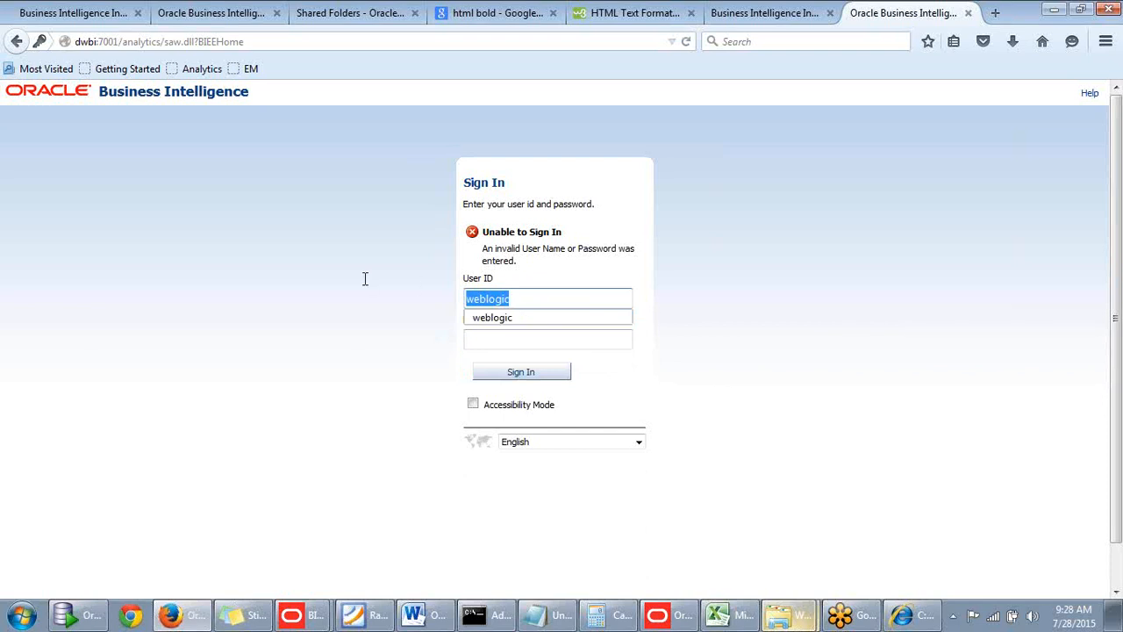
pyautogui.write('c')
pyautogui.click(480, 318)
pyautogui.click(501, 340)
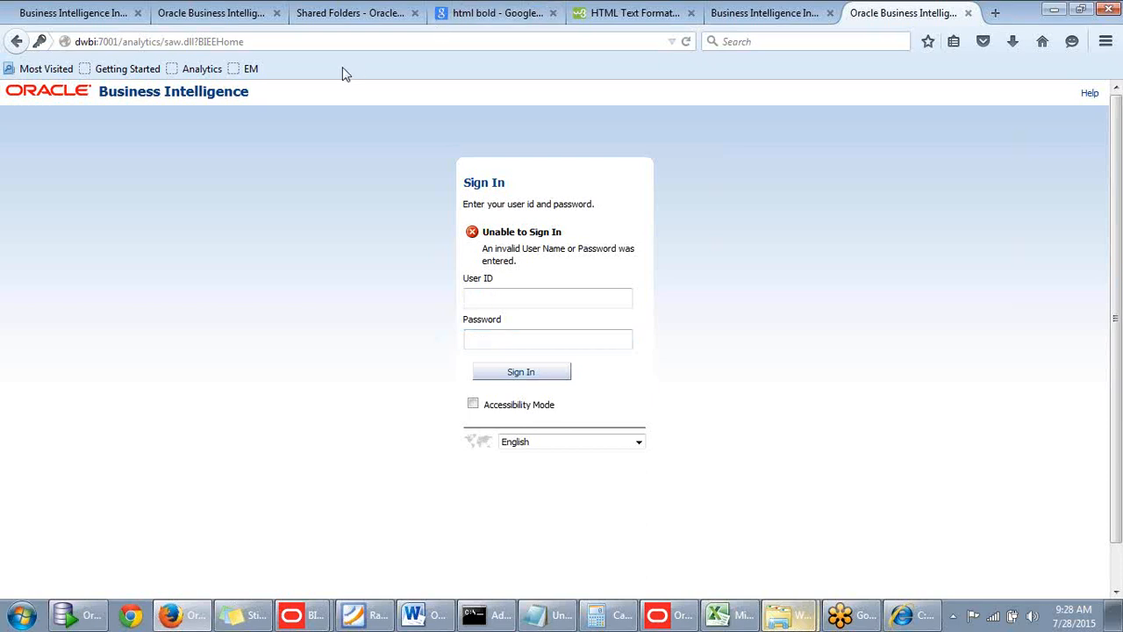
pyautogui.click(769, 14)
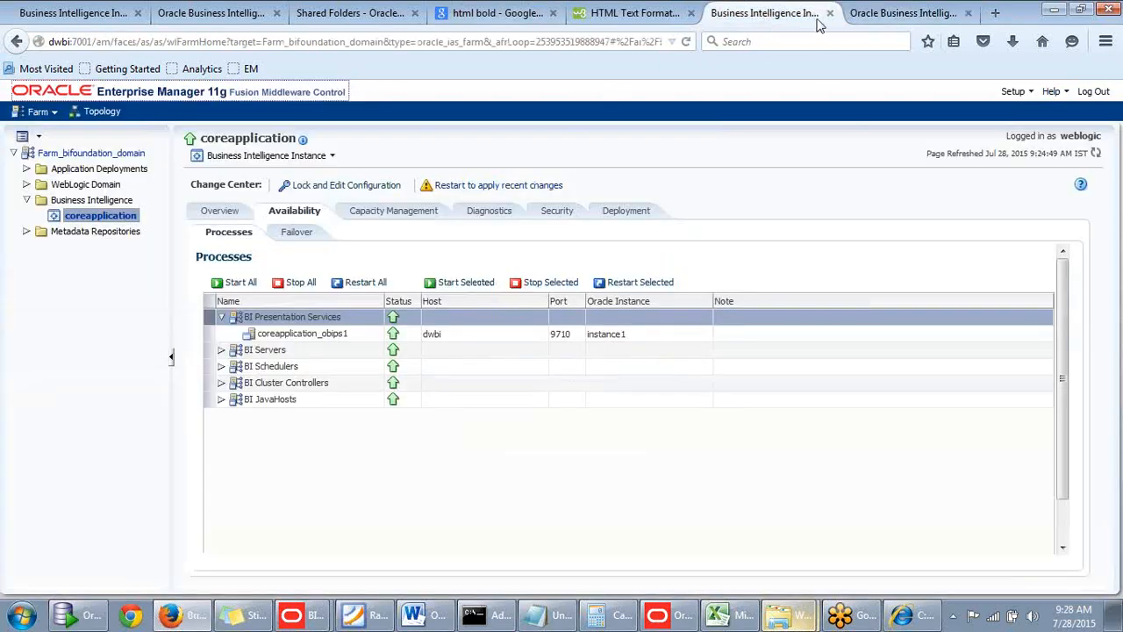
pyautogui.click(901, 14)
pyautogui.click(789, 14)
pyautogui.click(903, 14)
# Open the WebLogic Server Administration Console at dwbi:7001/console in a new browser tab.
pyautogui.click(995, 13)
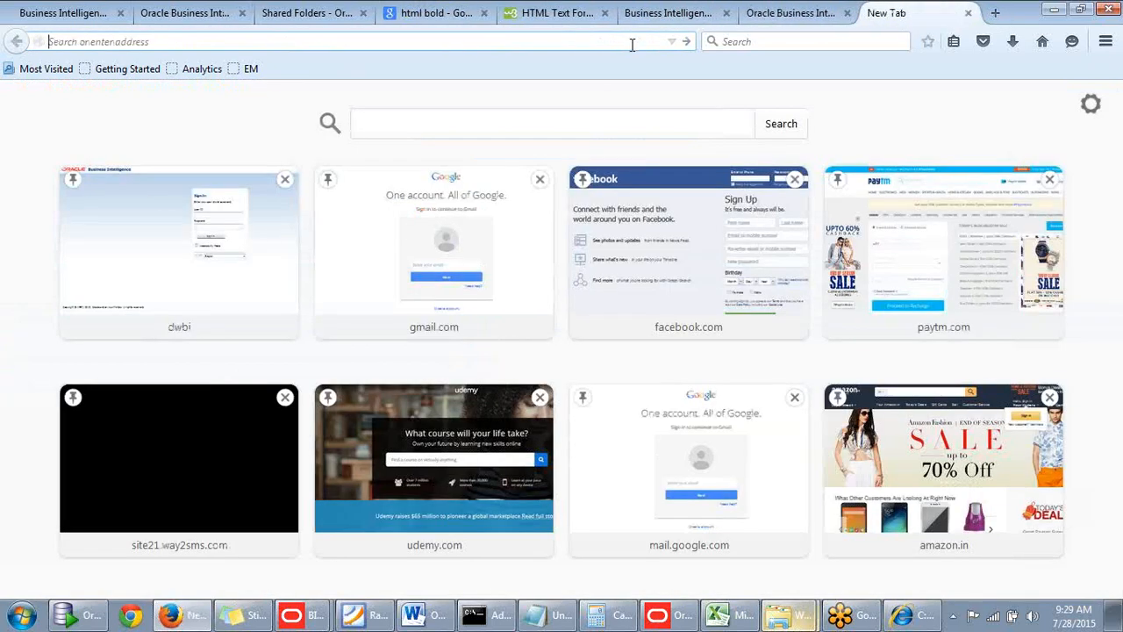
pyautogui.write('we')
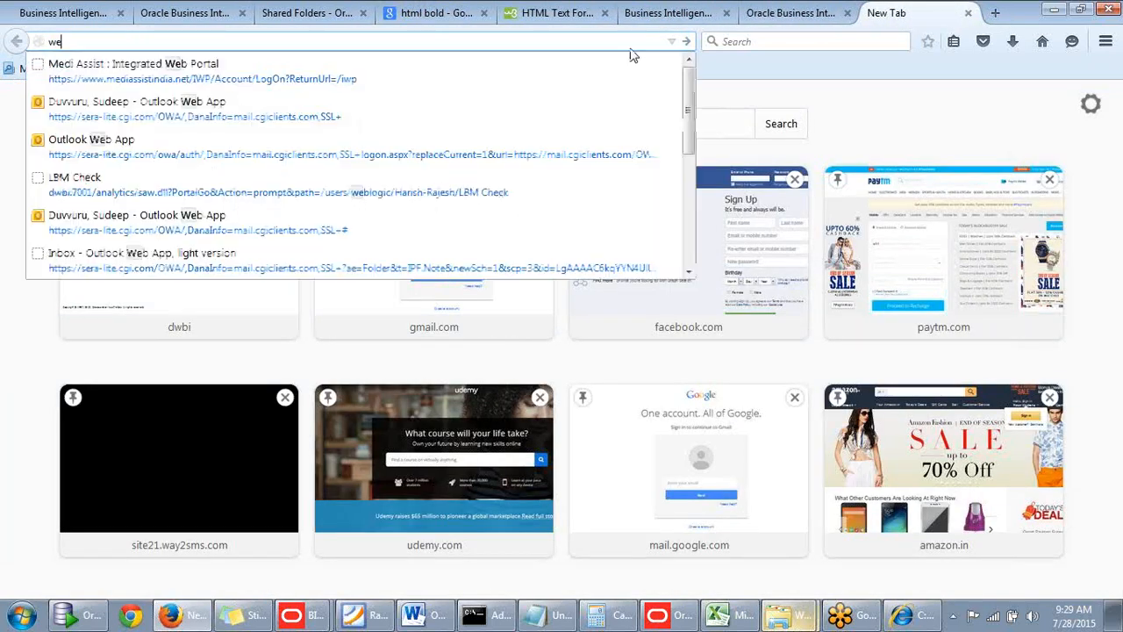
pyautogui.click(492, 39)
pyautogui.press('BackSpace')
pyautogui.press('BackSpace')
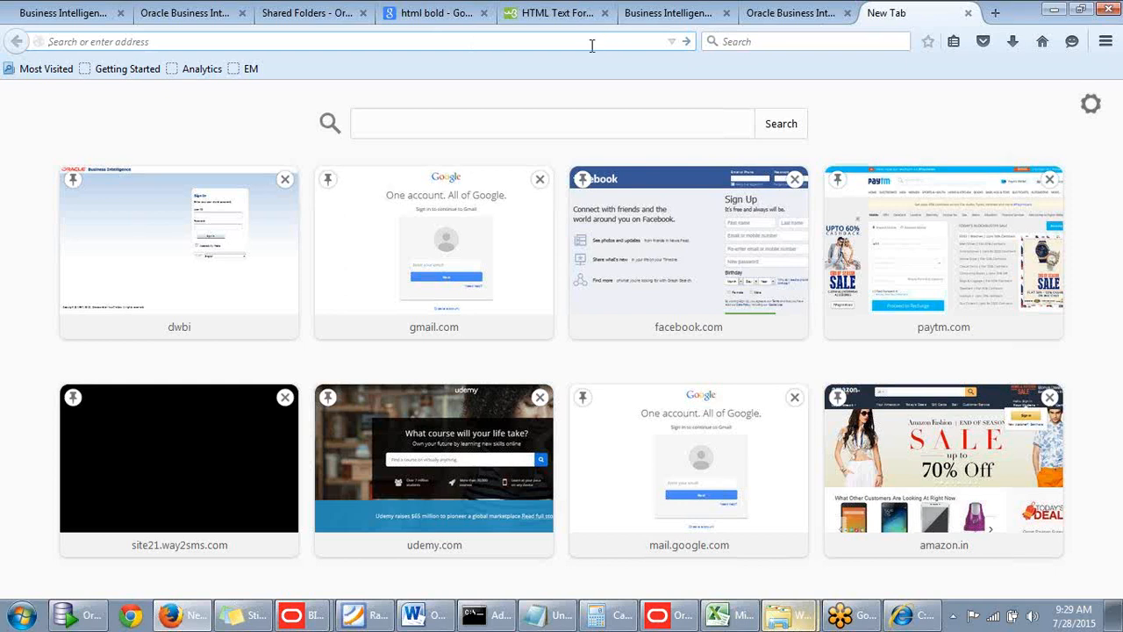
pyautogui.write('dwbi/')
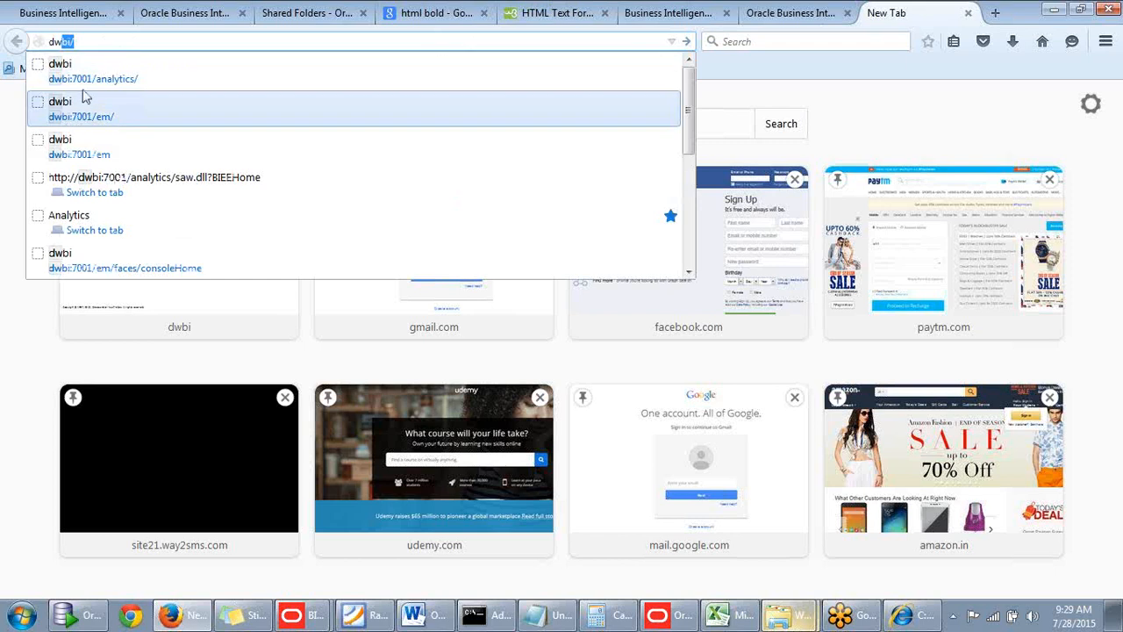
pyautogui.click(140, 109)
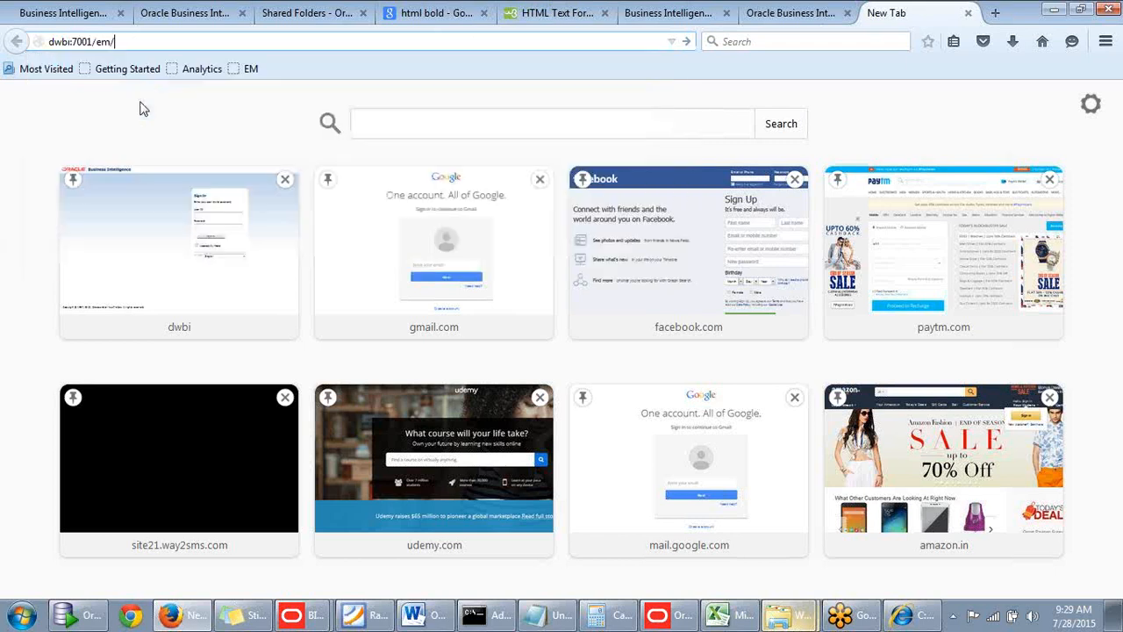
pyautogui.press('BackSpace')
pyautogui.press('BackSpace')
pyautogui.press('BackSpace')
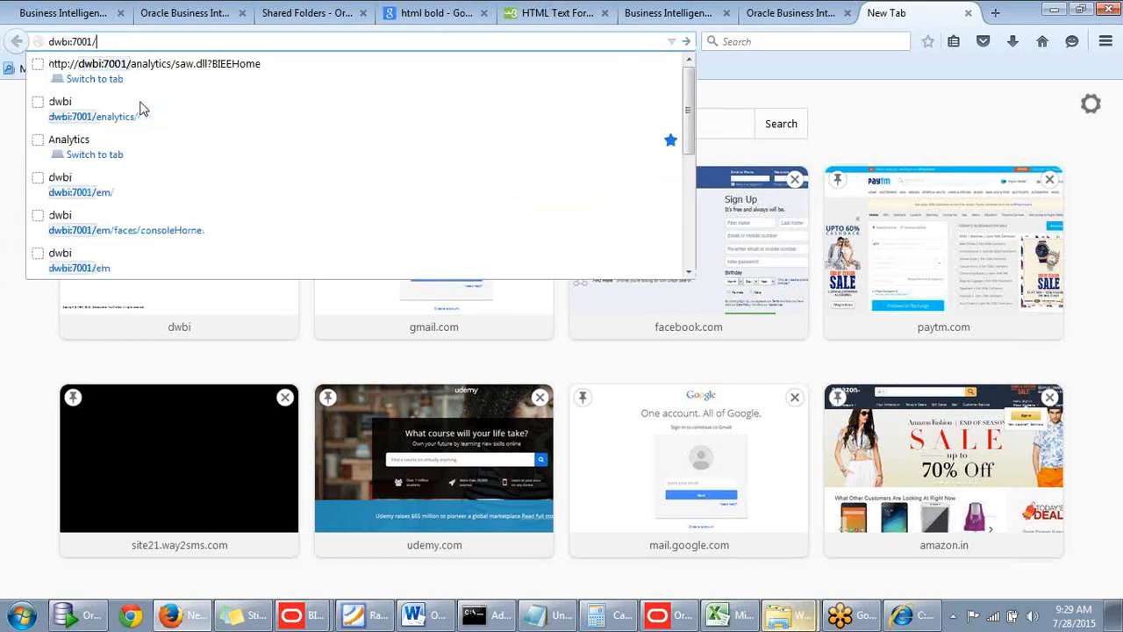
pyautogui.write('console/')
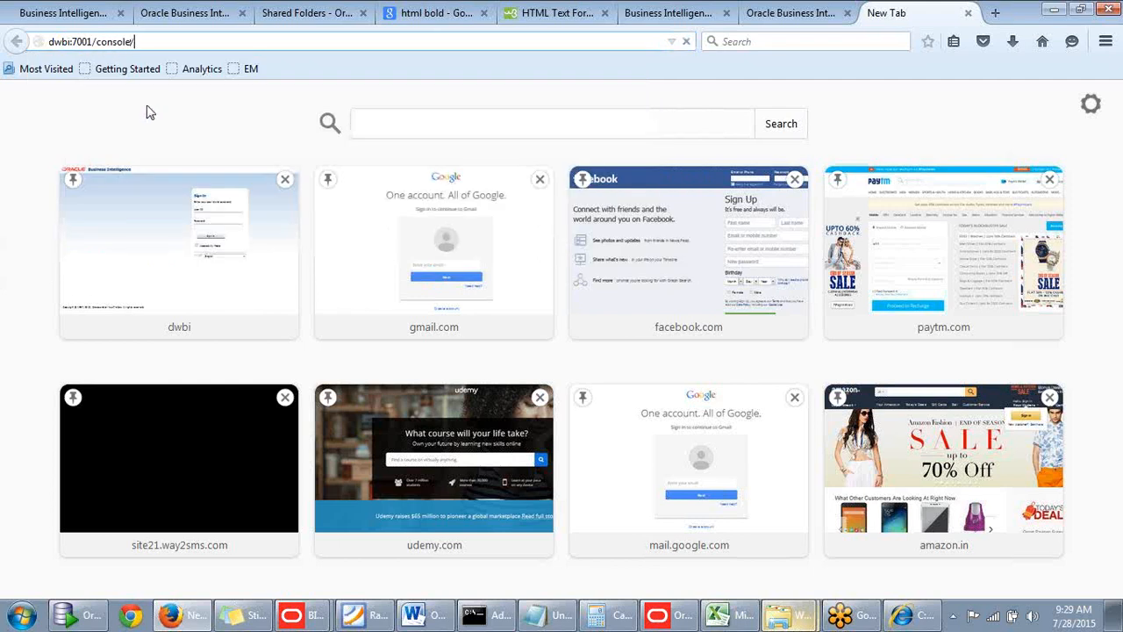
pyautogui.press('Return')
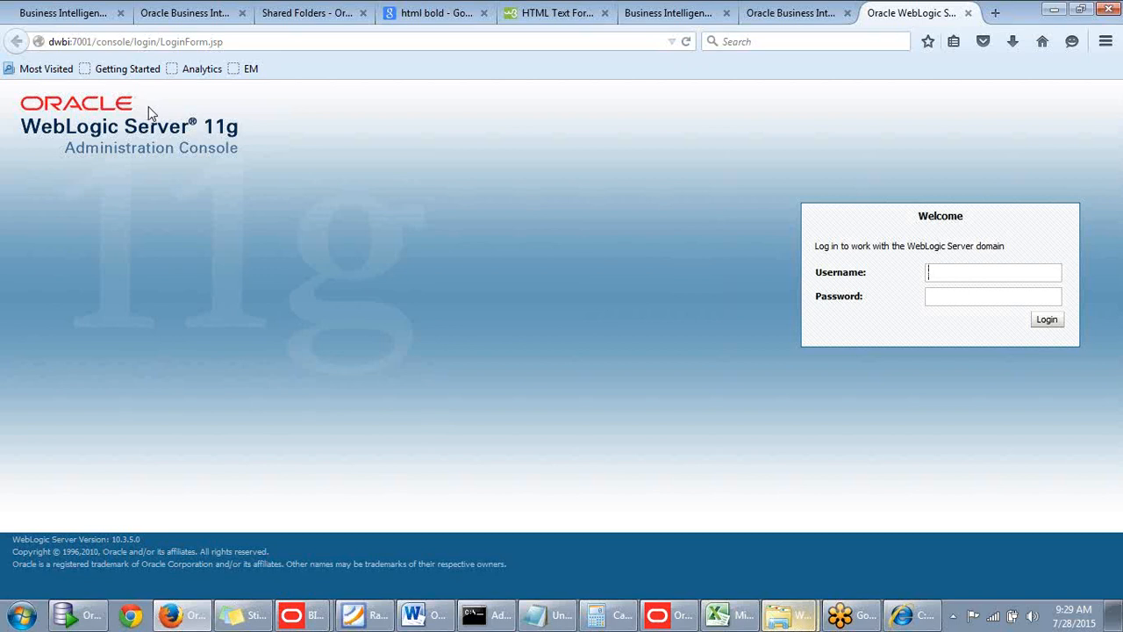
# Log in to the WebLogic Server Administration Console as weblogic with the account password.
pyautogui.click(932, 273)
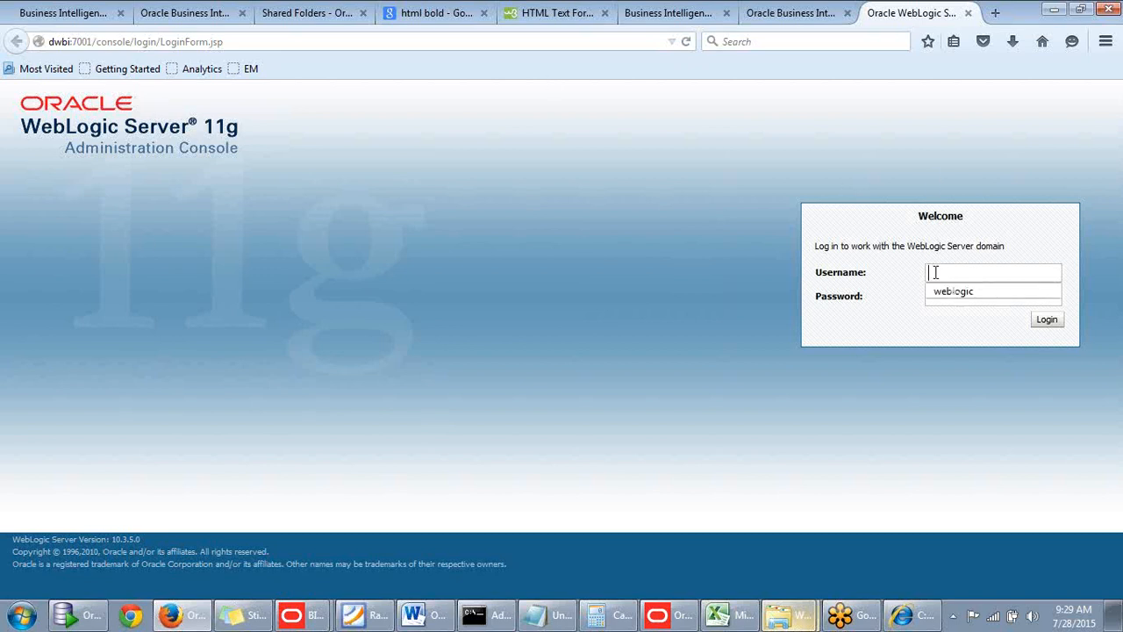
pyautogui.click(948, 293)
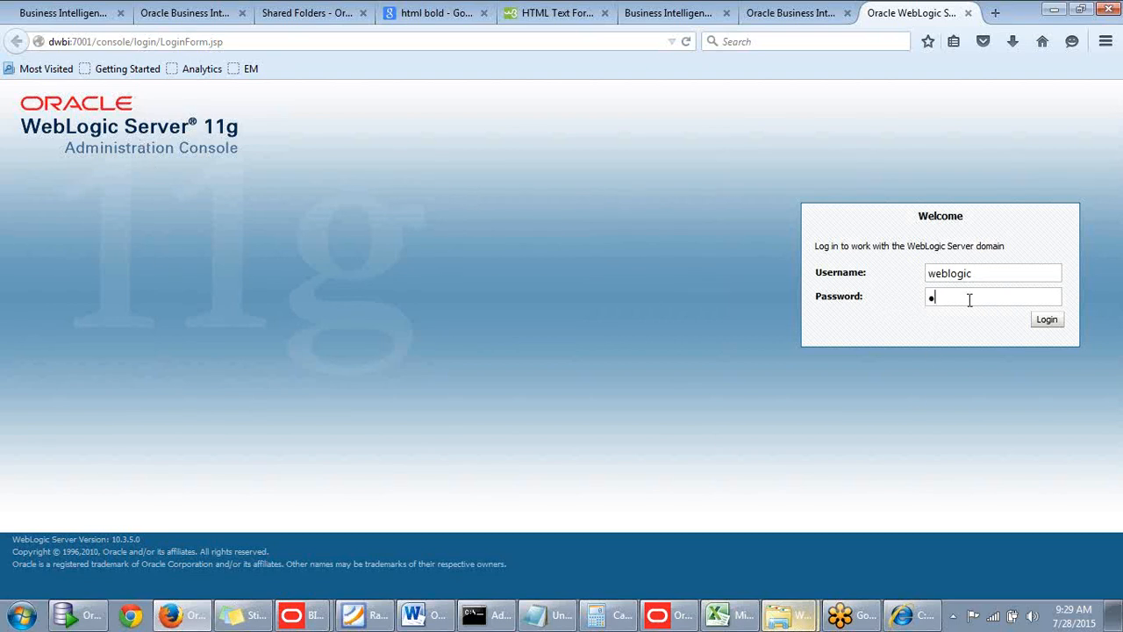
pyautogui.write('welcome1')
pyautogui.press('Return')
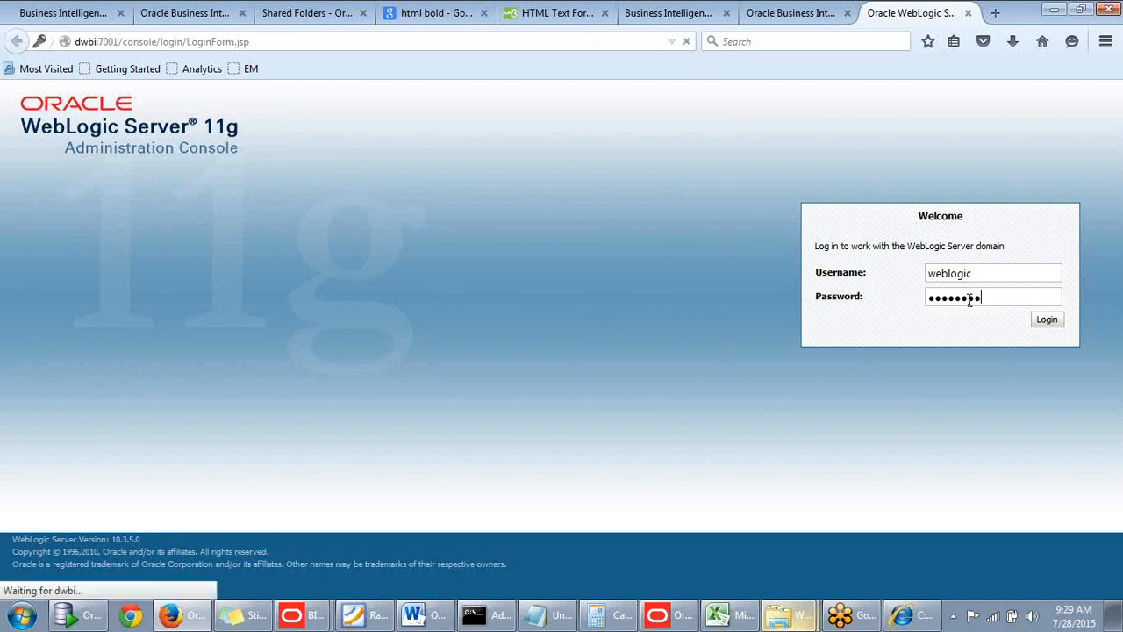
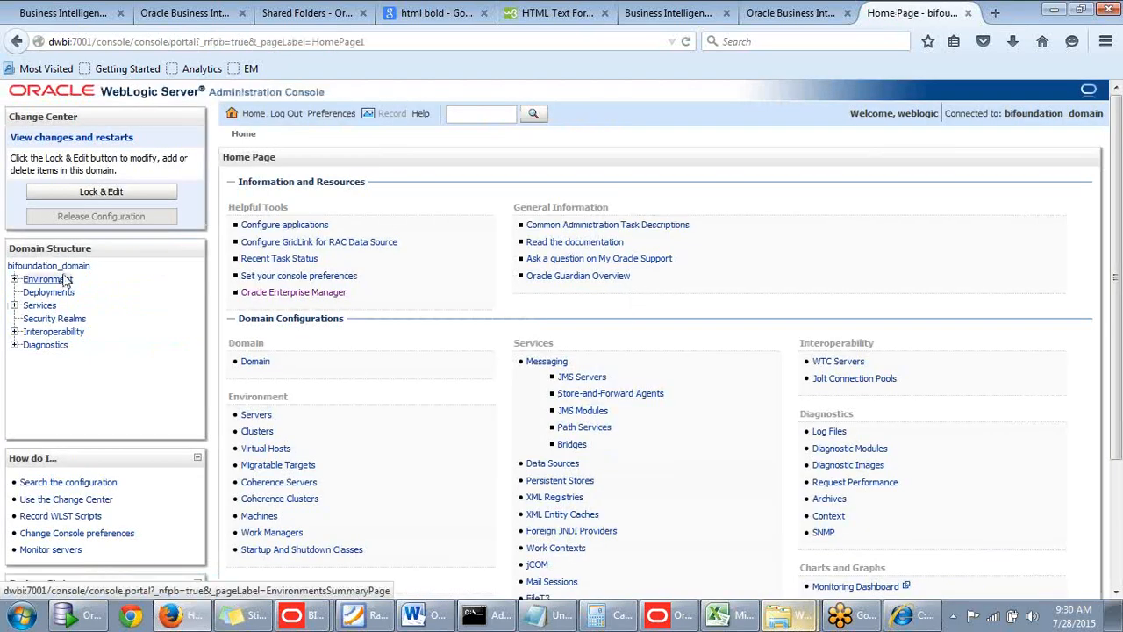
# Open the users list of the myrealm security realm and copy the password noted in the description of the user below dev5.
pyautogui.click(56, 323)
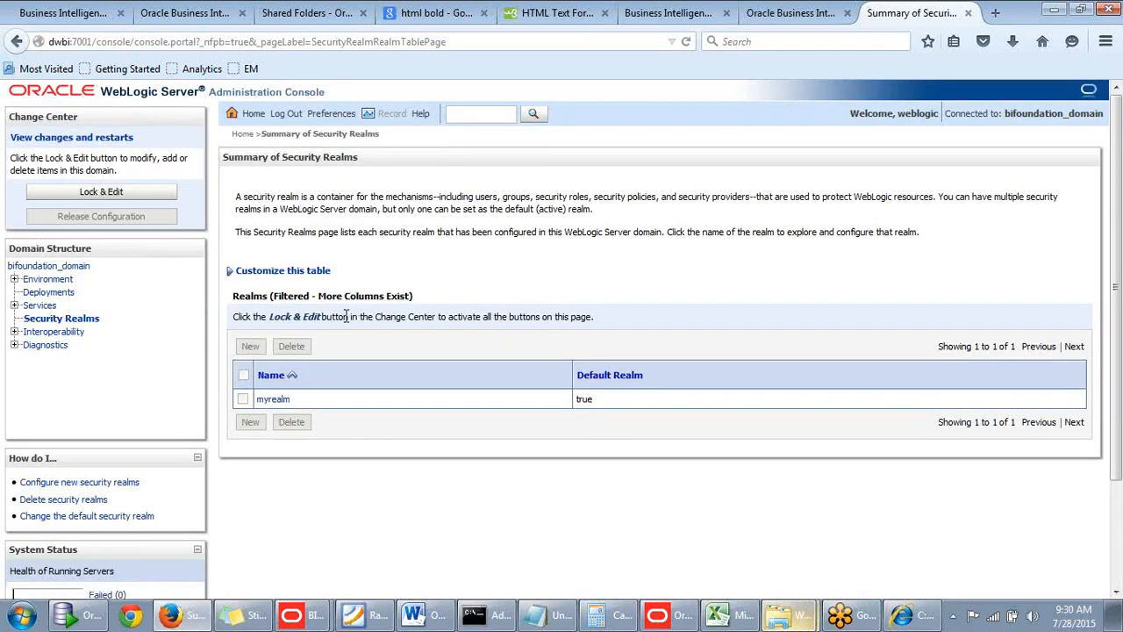
pyautogui.click(283, 401)
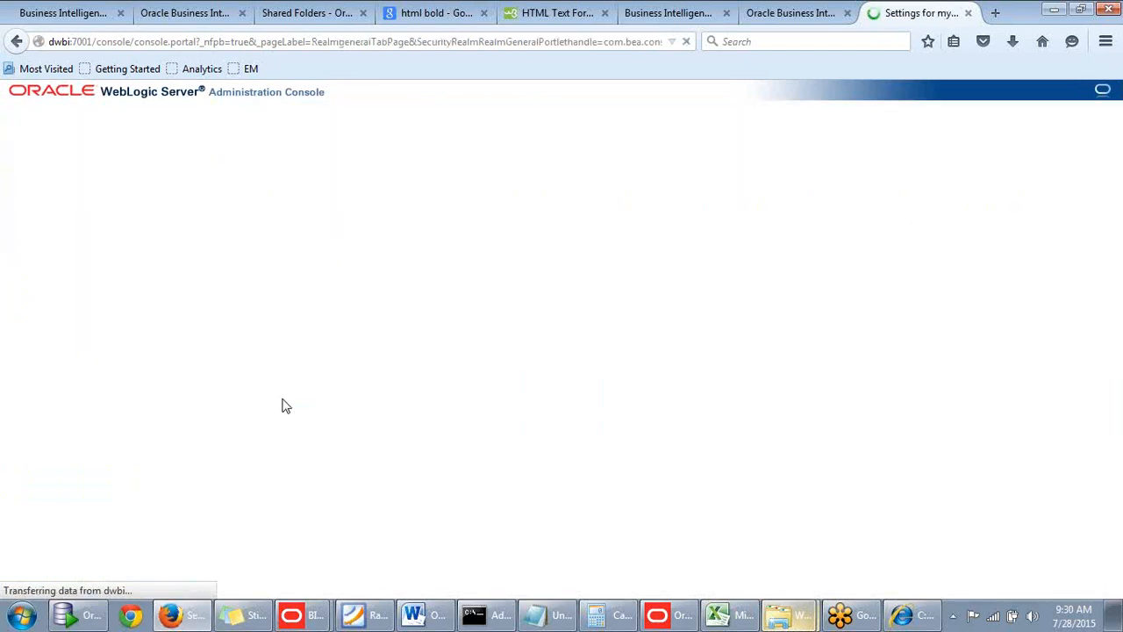
pyautogui.click(333, 186)
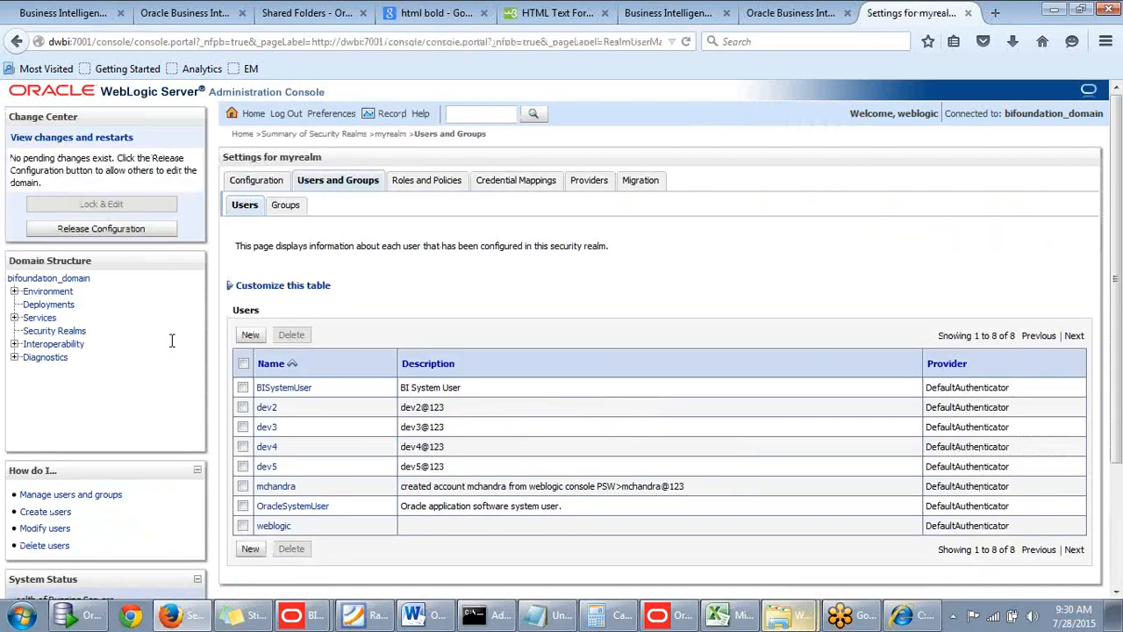
pyautogui.scroll(-2, 391, 360)
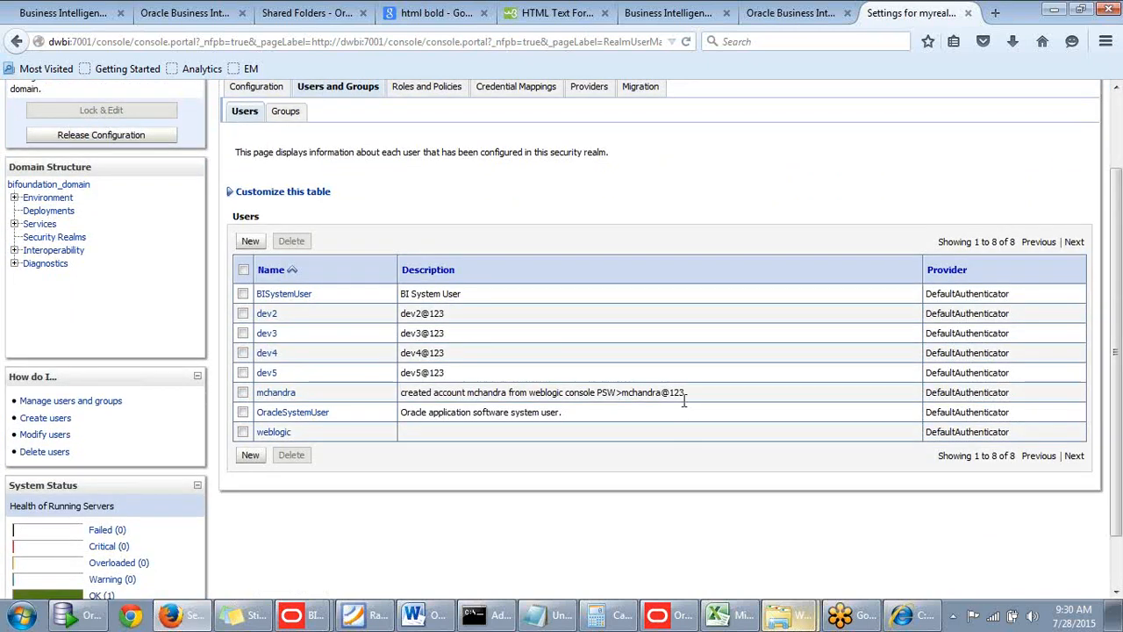
pyautogui.moveTo(684, 393); pyautogui.dragTo(628, 397)
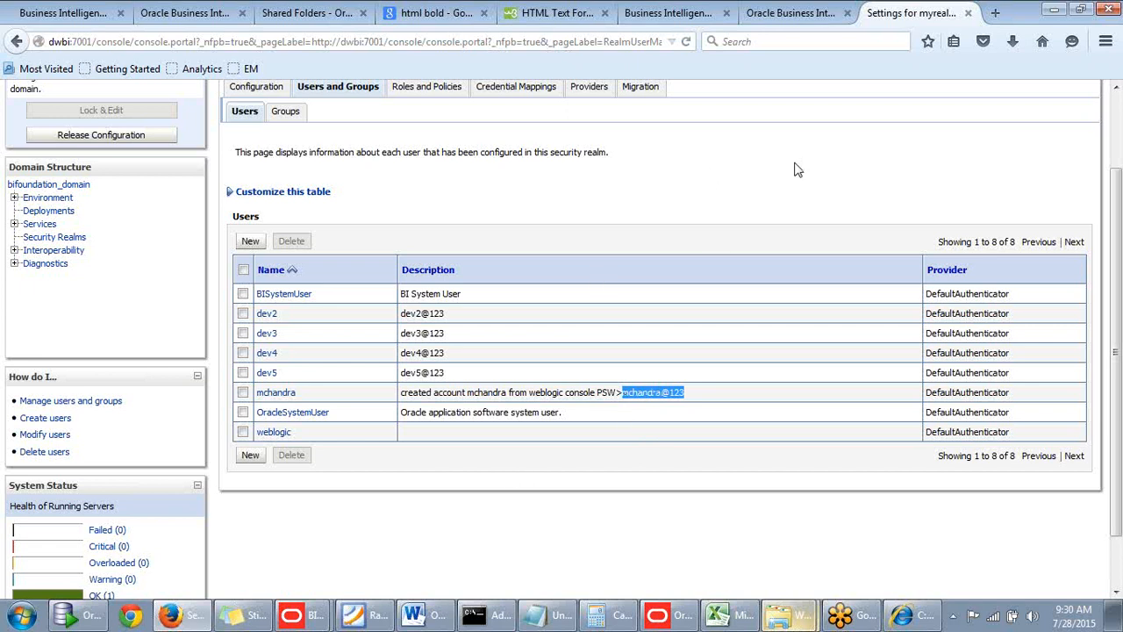
pyautogui.scroll(2, 790, 163)
# Sign in to Oracle BI with that user's ID and the copied account password.
pyautogui.click(789, 14)
pyautogui.click(518, 343)
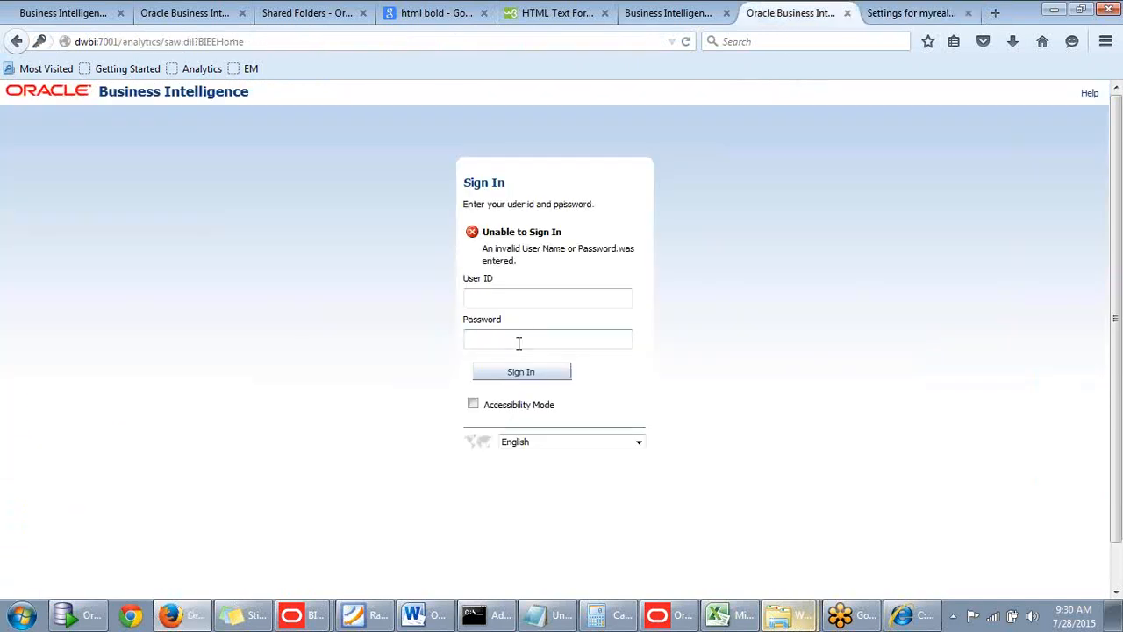
pyautogui.hotkey('ctrl', 'v')
pyautogui.click(515, 301)
pyautogui.write('m')
pyautogui.click(497, 317)
pyautogui.click(515, 373)
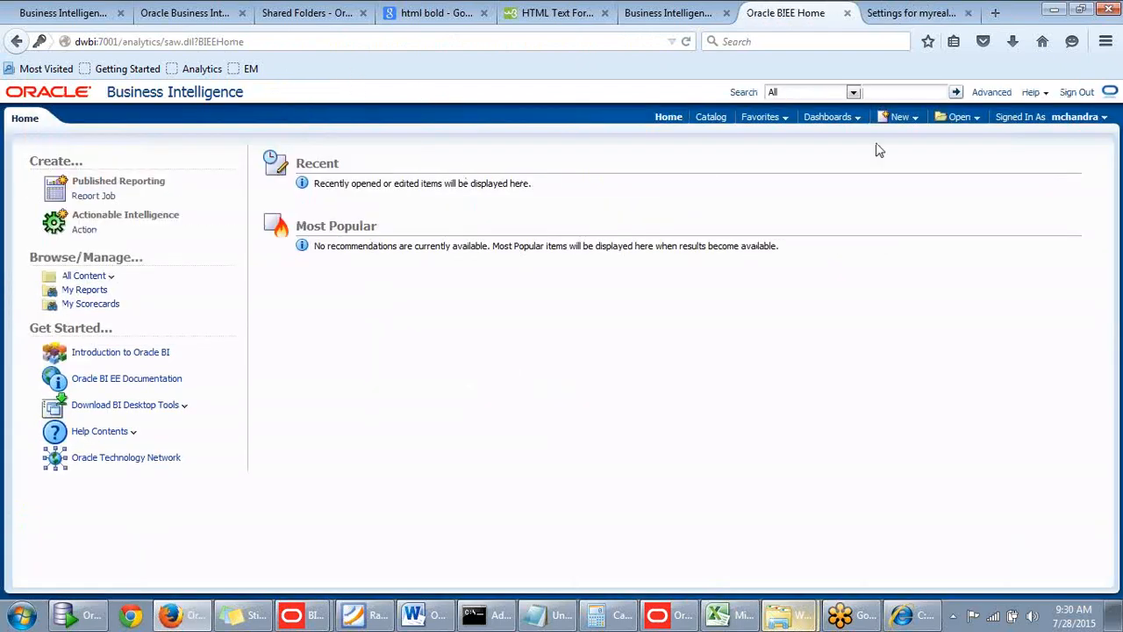
# Switch to the Windows Explorer users folder of the DWBIGeeksB1 catalog and check for the signed-in user's folder.
pyautogui.moveTo(789, 614)
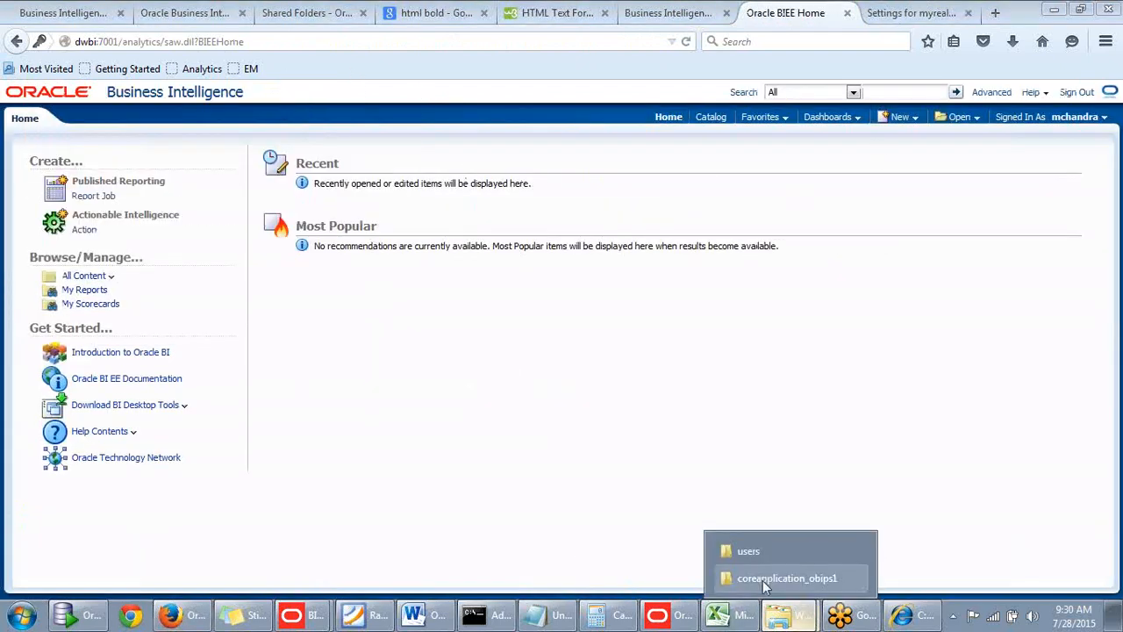
pyautogui.click(762, 580)
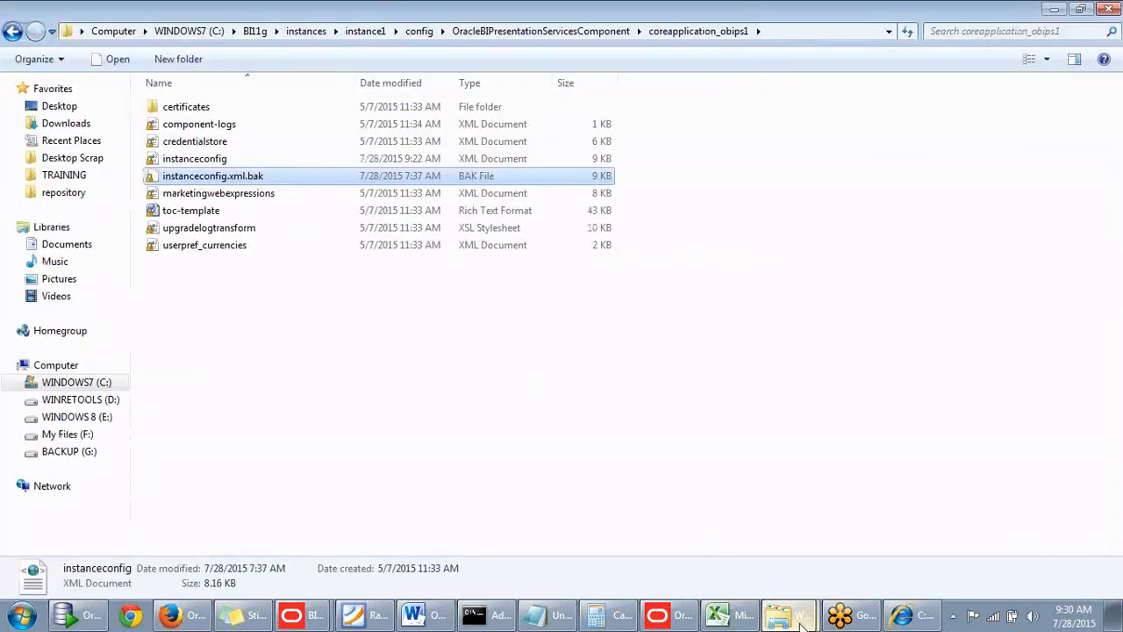
pyautogui.moveTo(789, 614)
pyautogui.click(779, 556)
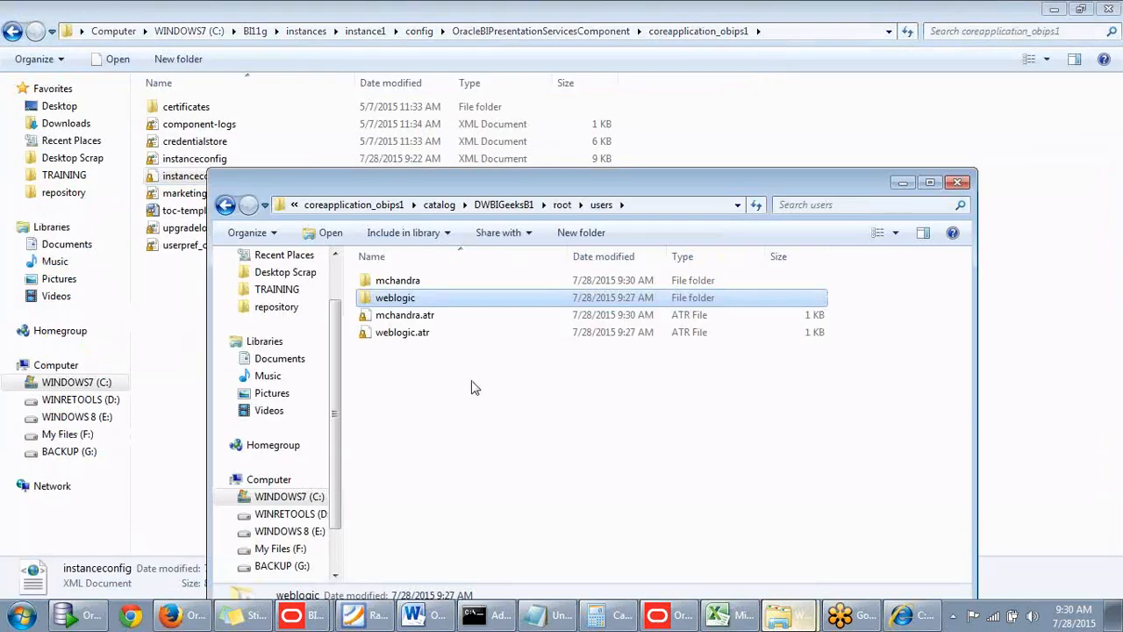
pyautogui.click(410, 391)
pyautogui.moveTo(560, 186); pyautogui.dragTo(525, 98)
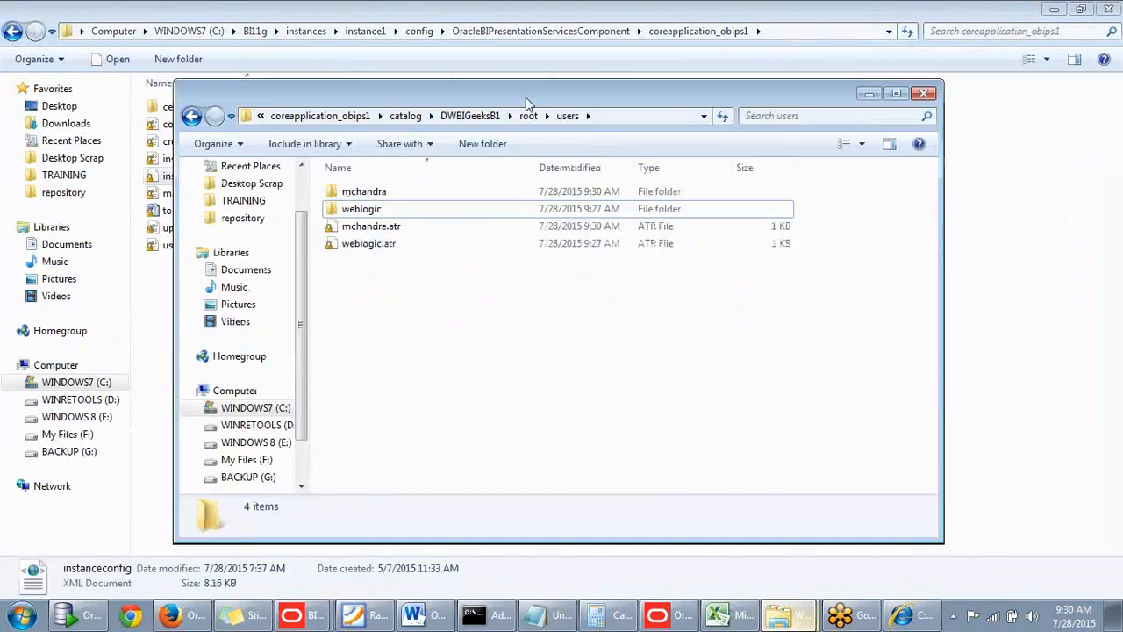
pyautogui.click(363, 198)
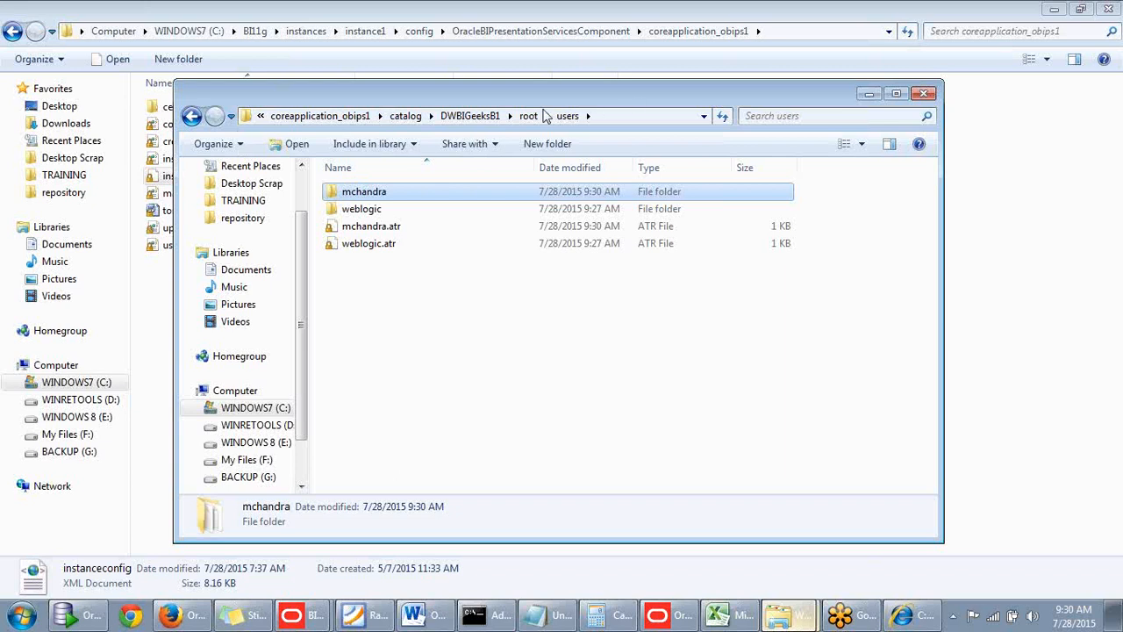
# Inspect the root folder of the DWBIGeeksB1 catalog and the contents of its shared folder.
pyautogui.click(484, 121)
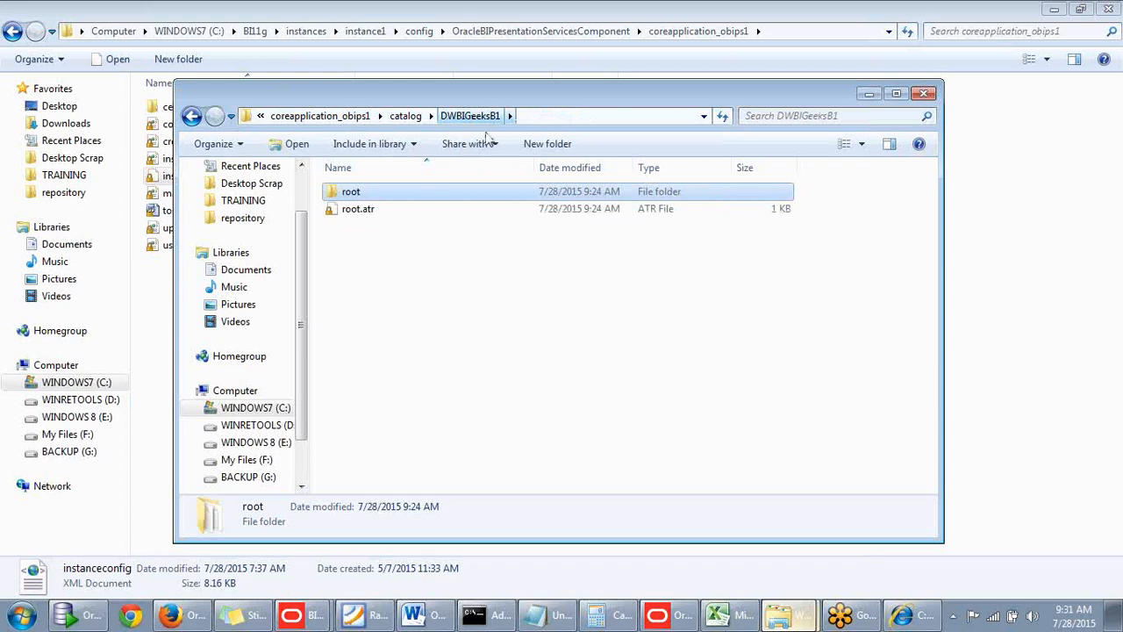
pyautogui.doubleClick(356, 196)
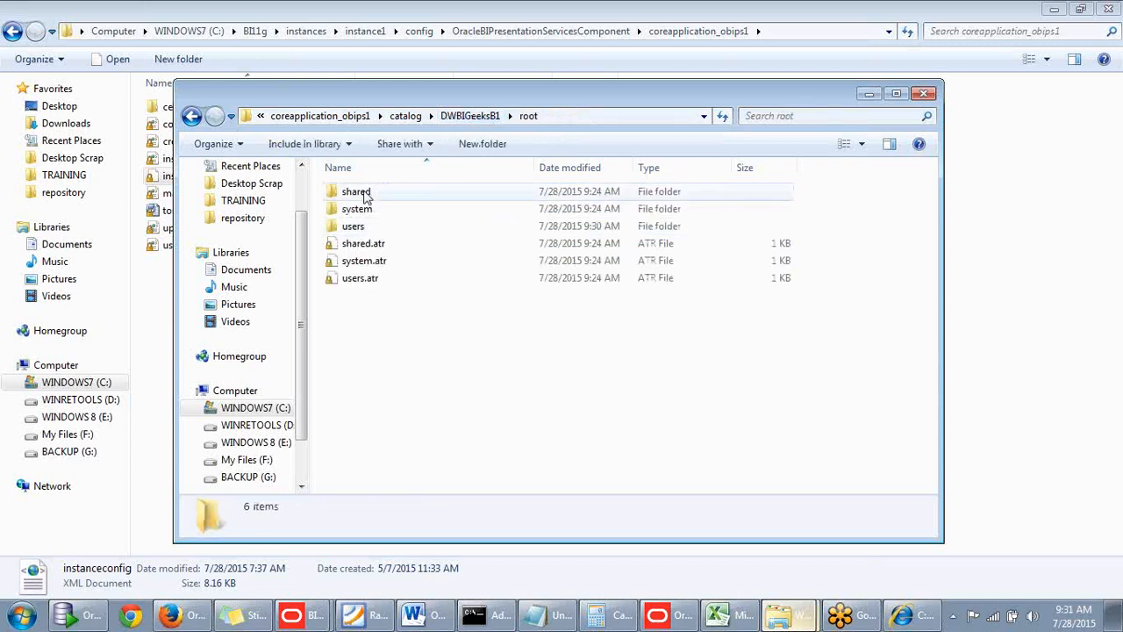
pyautogui.doubleClick(360, 193)
pyautogui.press('BackSpace')
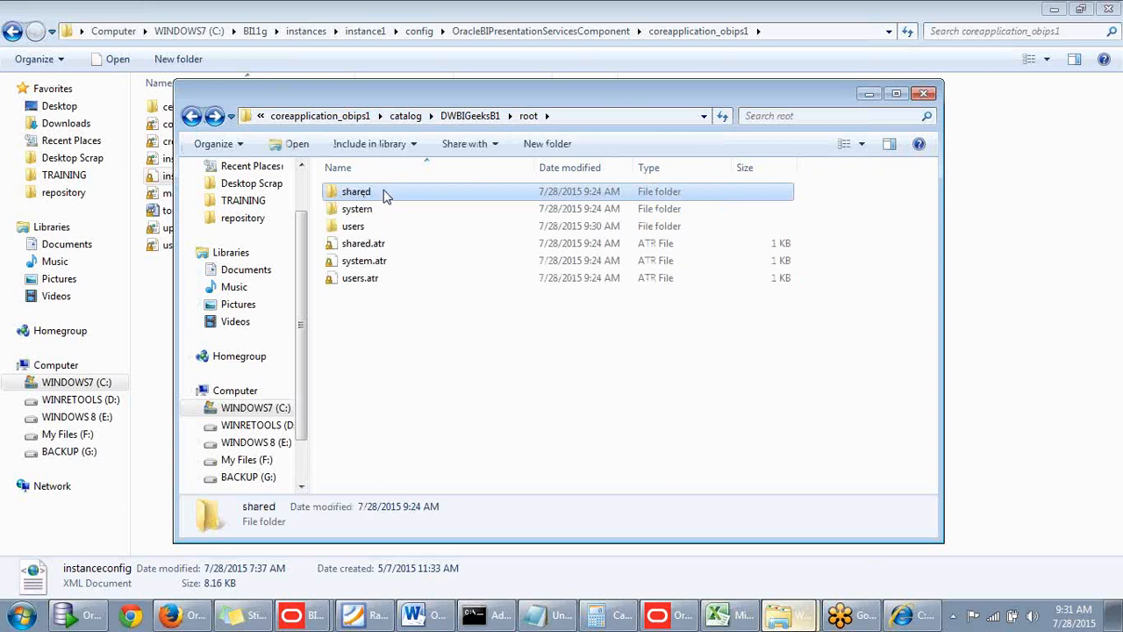
# Return to Oracle BI in Firefox, check which object types this user can create, and try opening a new report job.
pyautogui.click(189, 618)
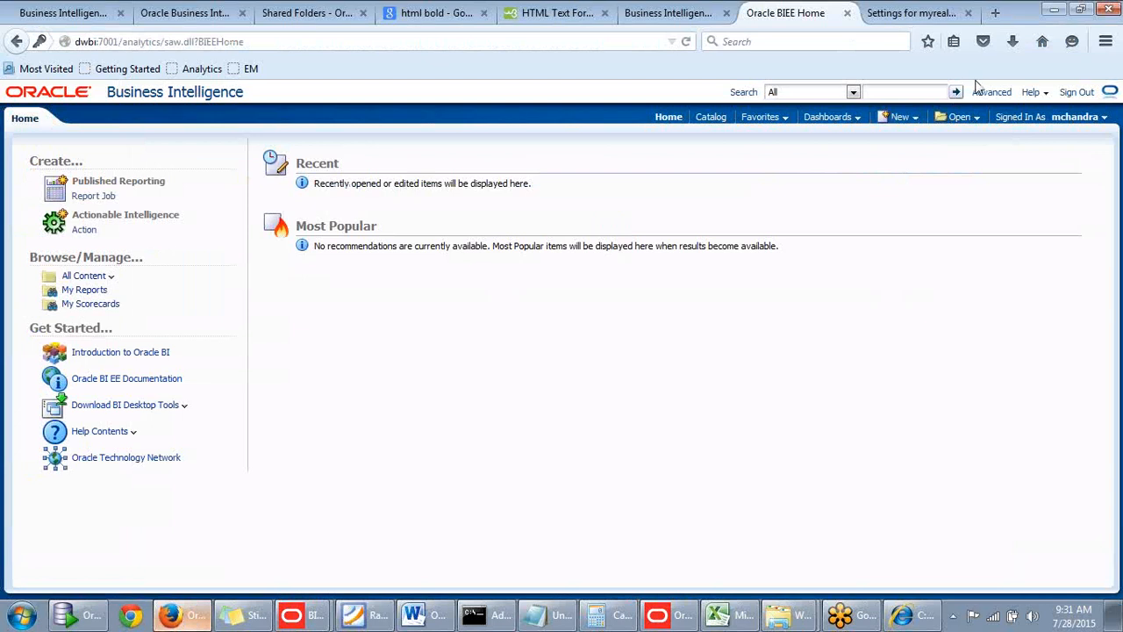
pyautogui.click(902, 117)
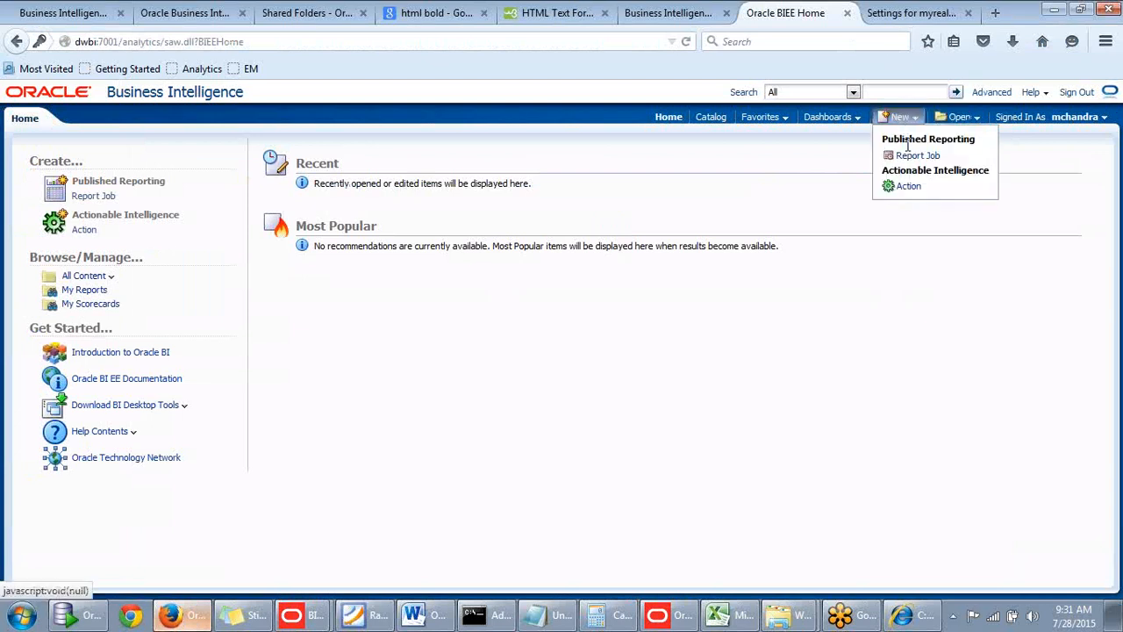
pyautogui.click(900, 116)
pyautogui.click(900, 117)
pyautogui.click(912, 157)
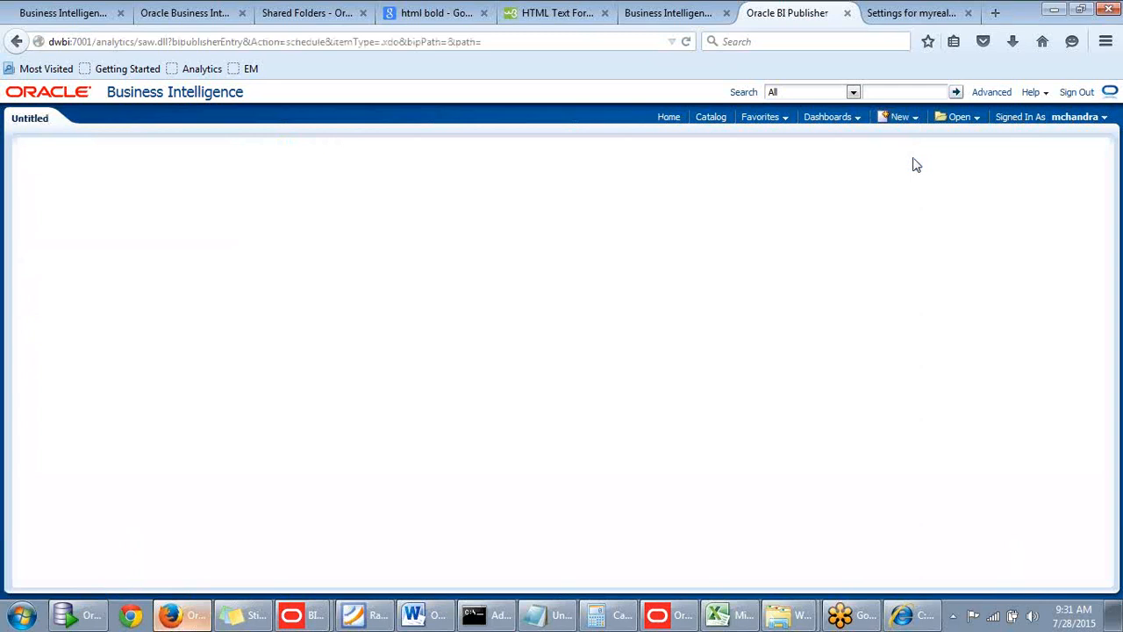
pyautogui.click(906, 123)
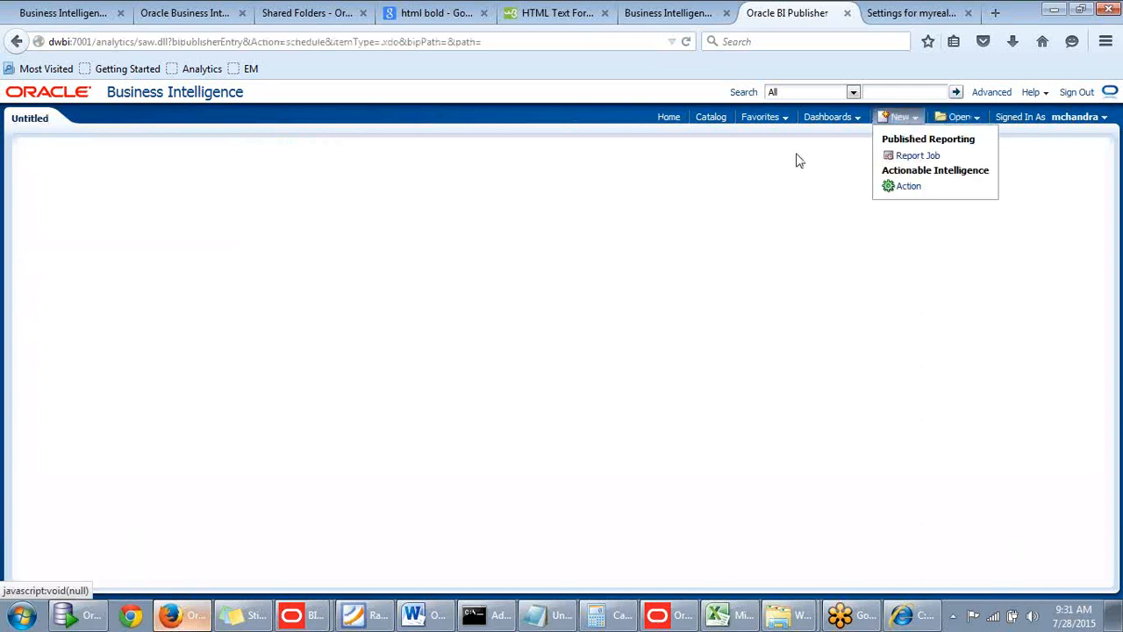
# Open the Oracle BI catalog and examine the contents of My Folders and Shared Folders for this user.
pyautogui.click(715, 117)
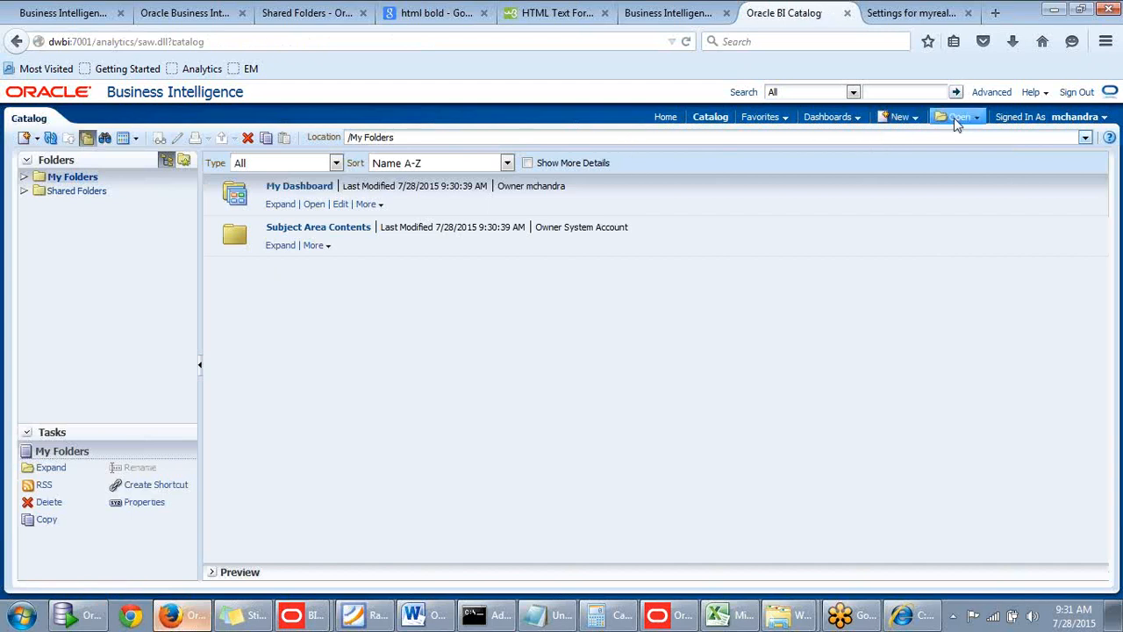
pyautogui.click(959, 117)
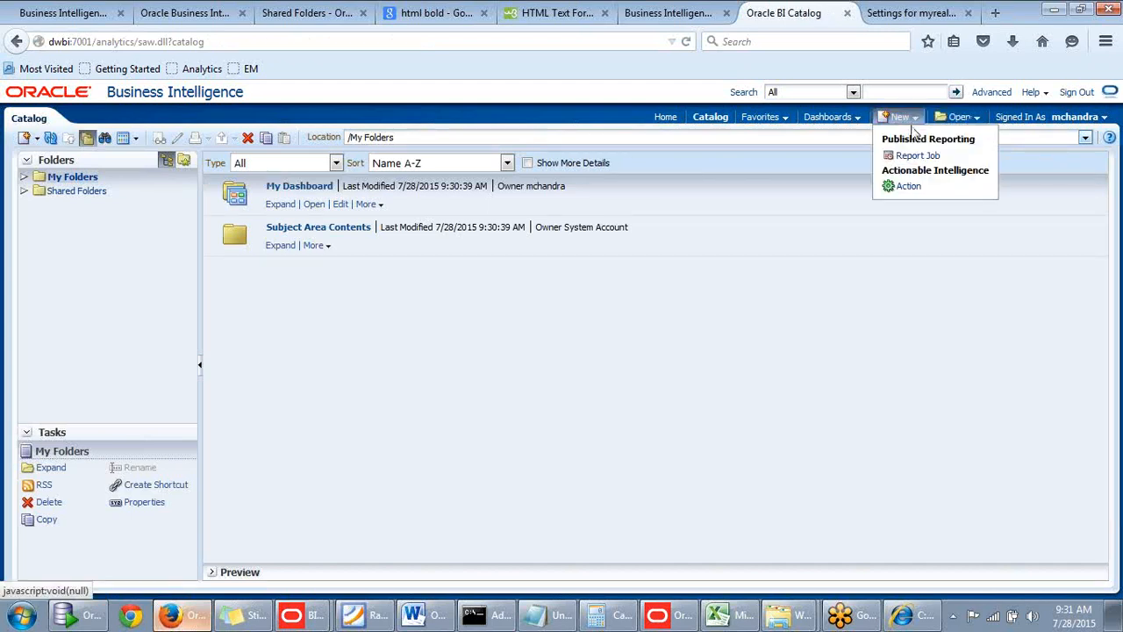
pyautogui.click(712, 140)
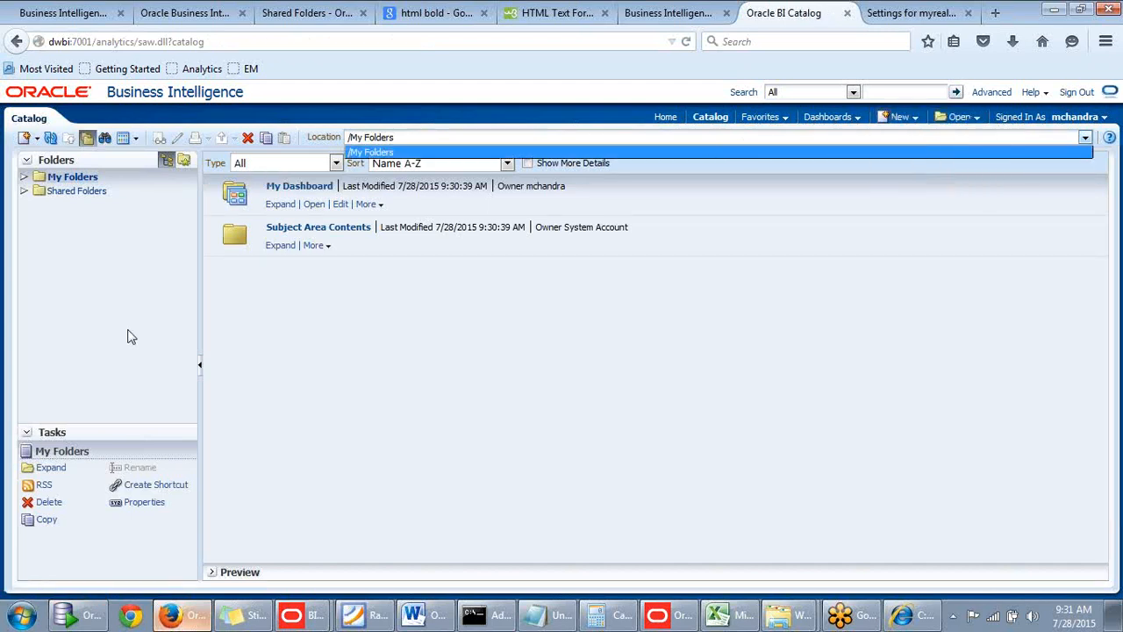
pyautogui.click(211, 302)
pyautogui.click(24, 178)
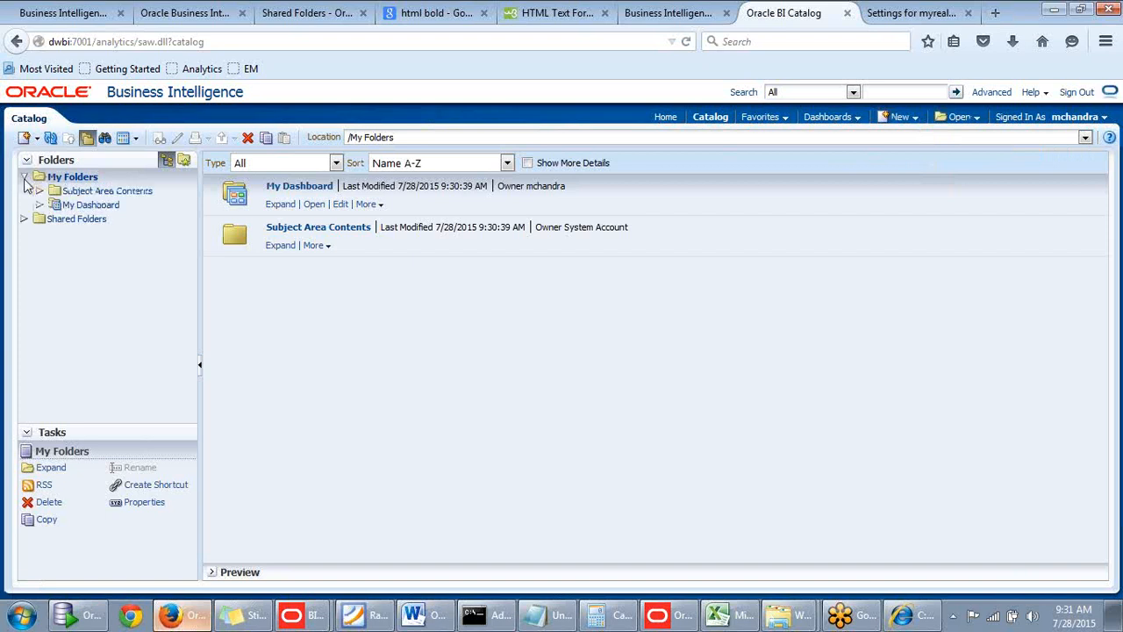
pyautogui.click(54, 220)
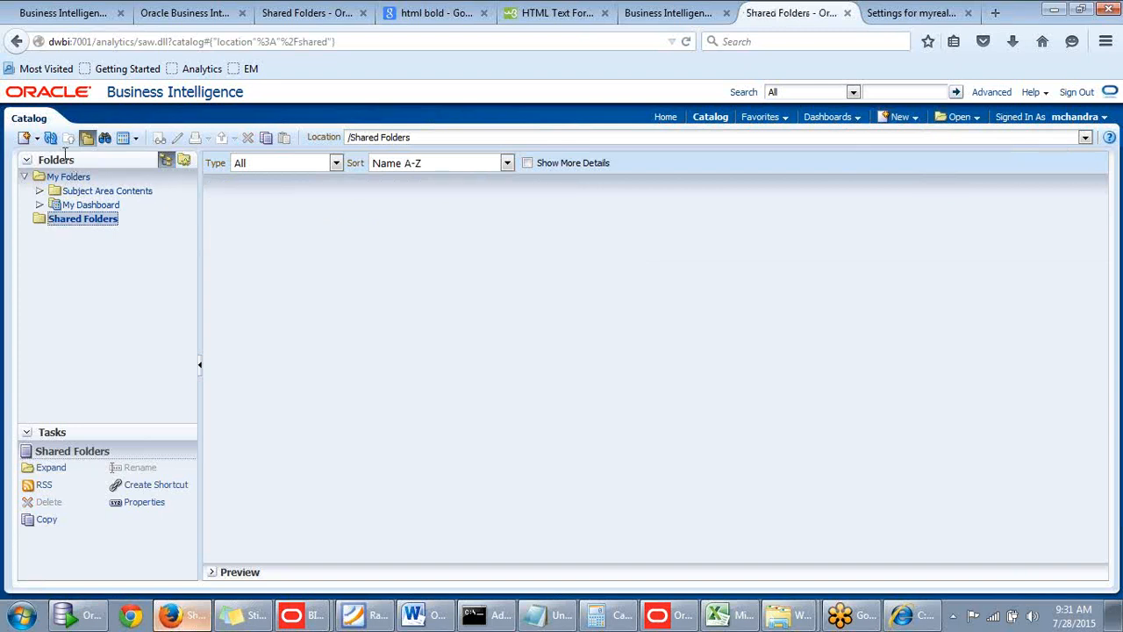
# Try to create a report job from Shared Folders, and sign out of this user's session.
pyautogui.click(25, 137)
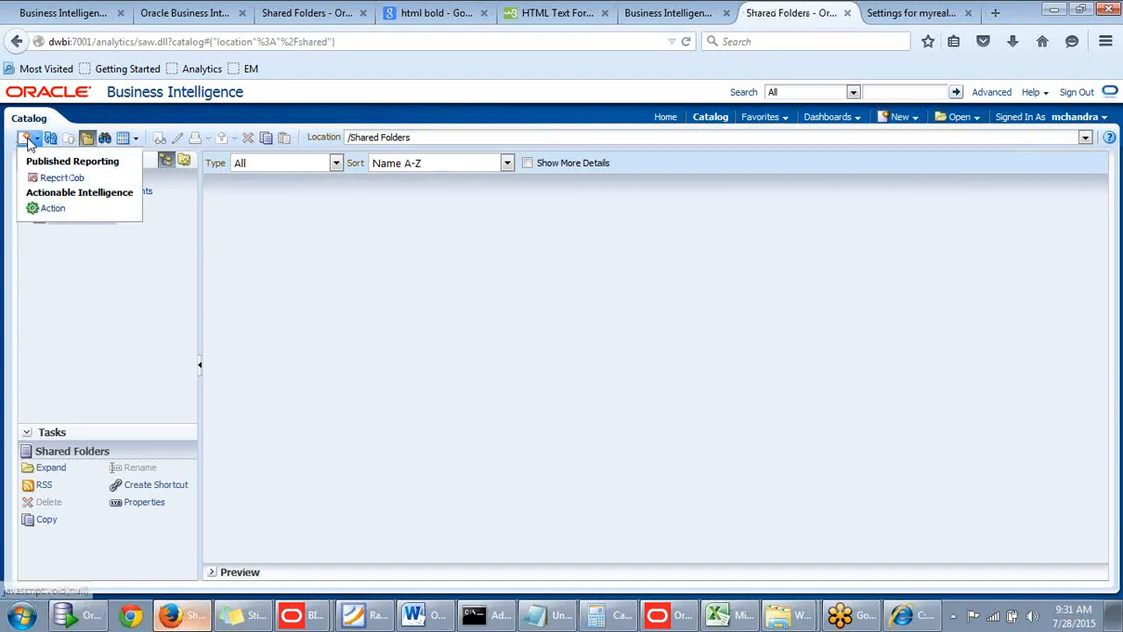
pyautogui.click(55, 180)
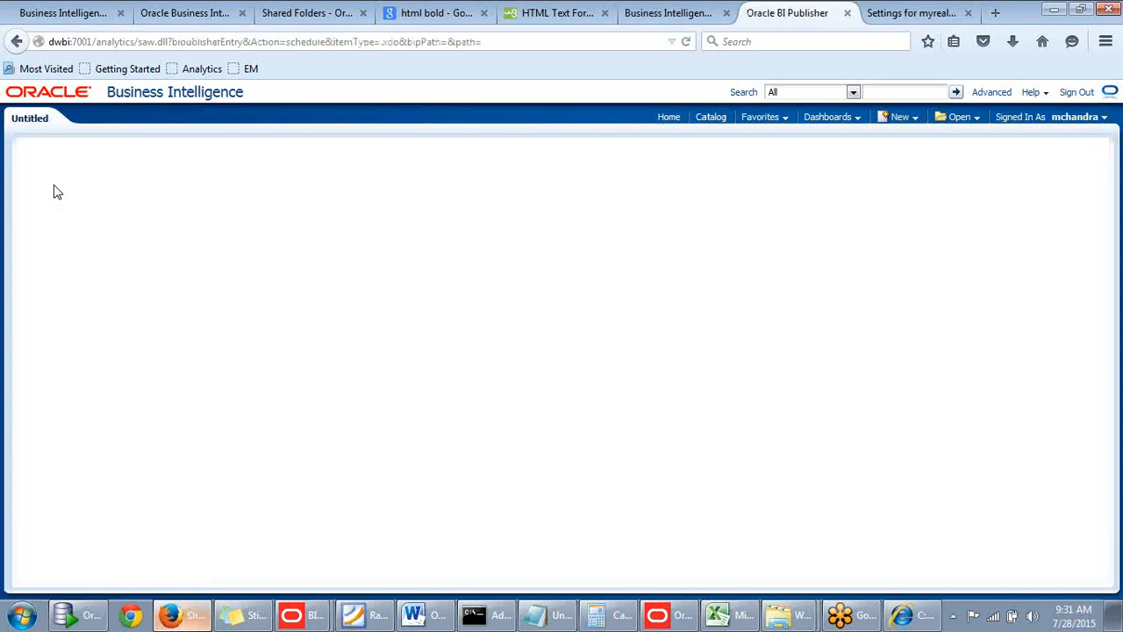
pyautogui.click(916, 119)
pyautogui.click(912, 156)
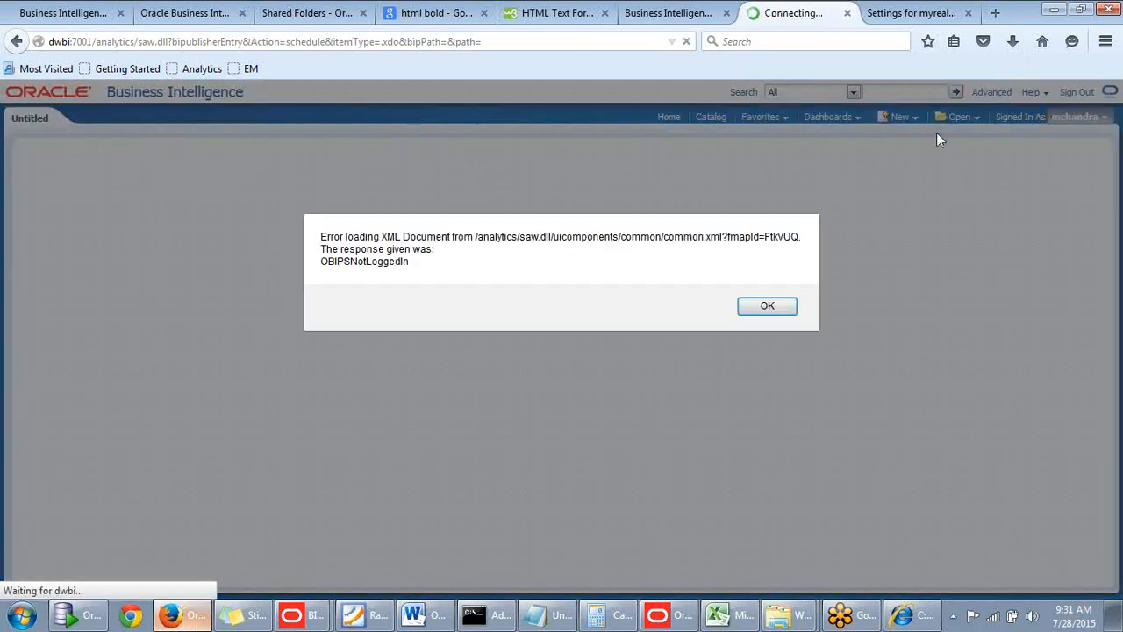
pyautogui.click(757, 308)
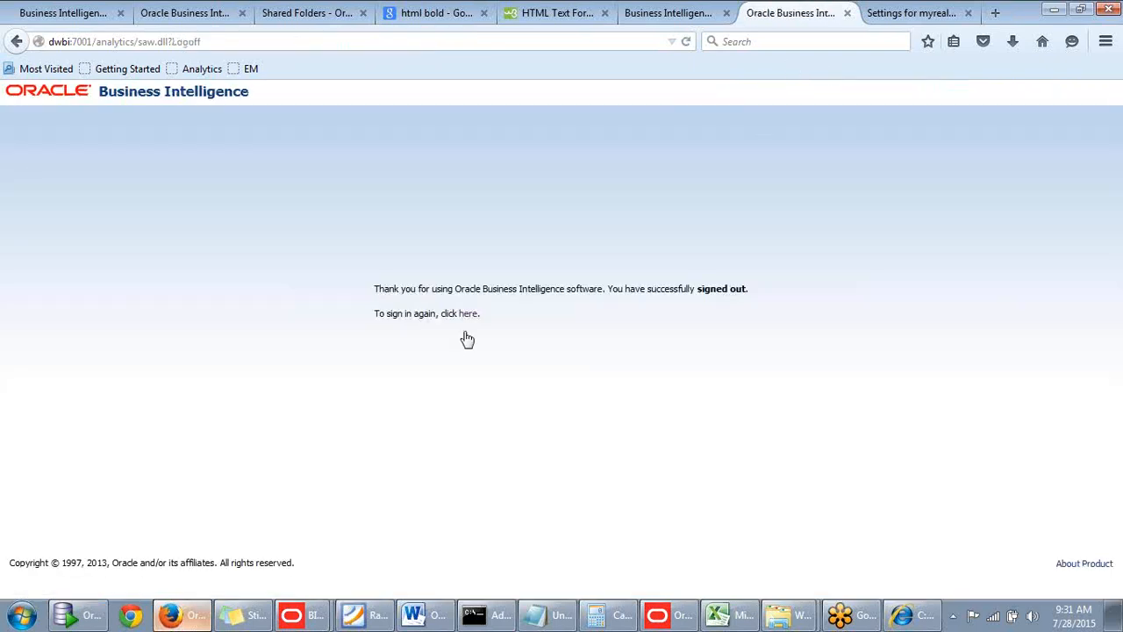
# Sign in to Oracle BI as weblogic with the account password saved in the sticky note.
pyautogui.click(472, 314)
pyautogui.write('se')
pyautogui.moveTo(526, 253); pyautogui.dragTo(410, 251)
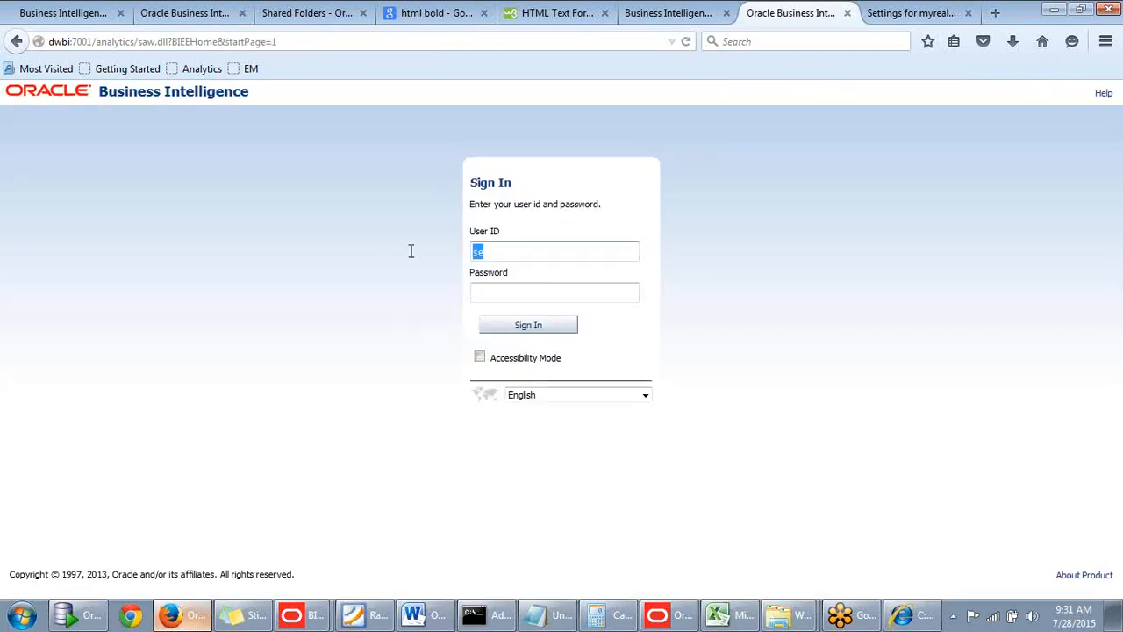
pyautogui.write('we')
pyautogui.press('Down')
pyautogui.press('Tab')
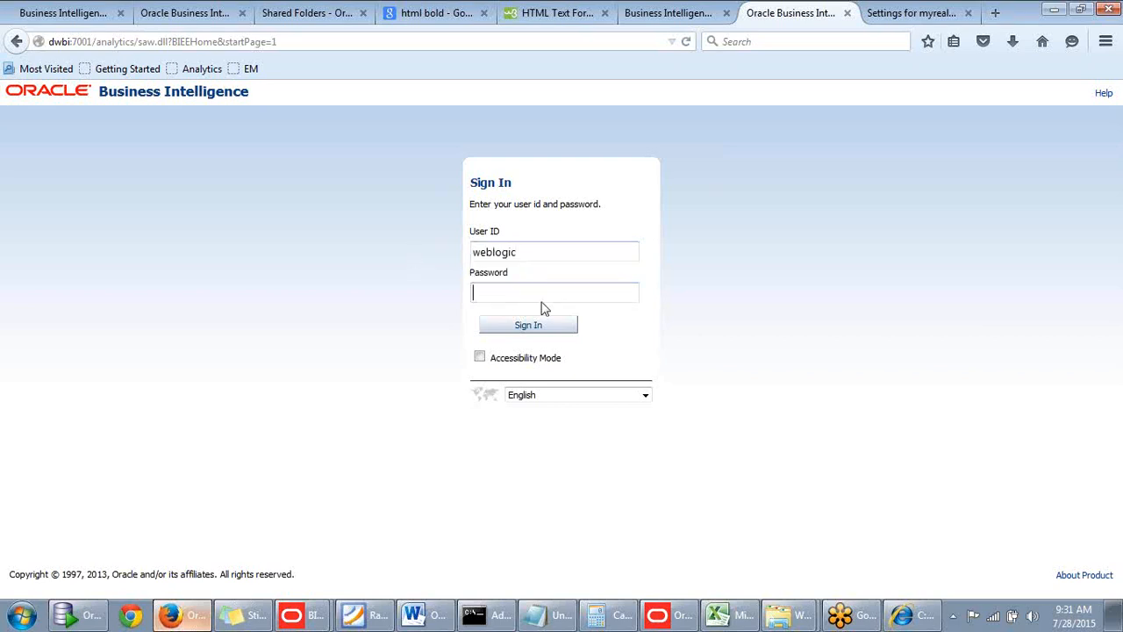
pyautogui.click(243, 614)
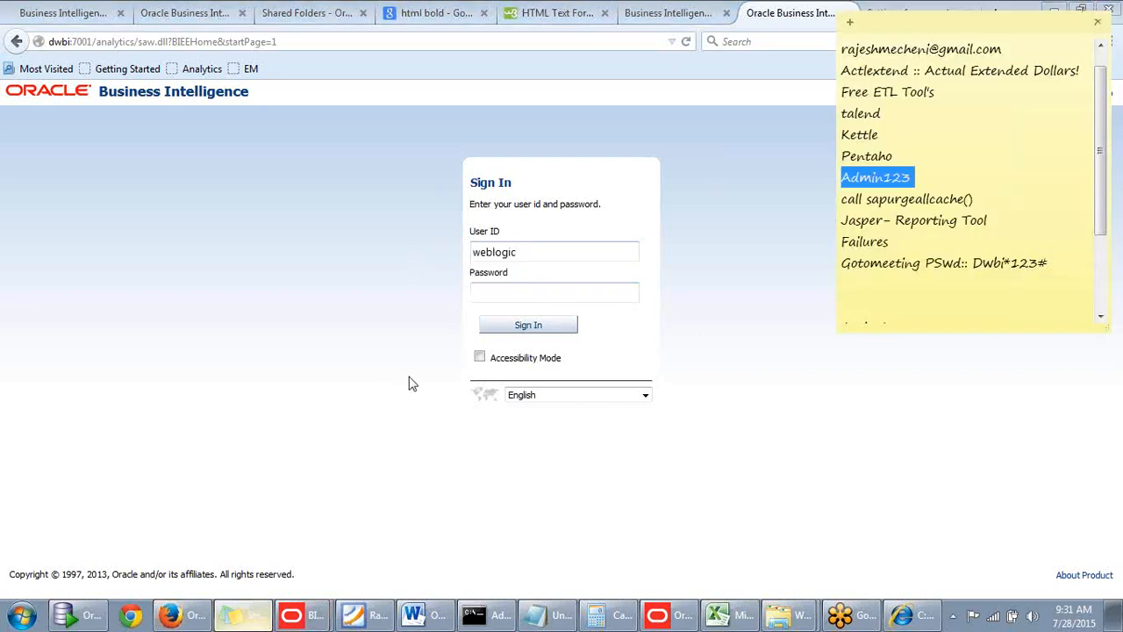
pyautogui.click(546, 292)
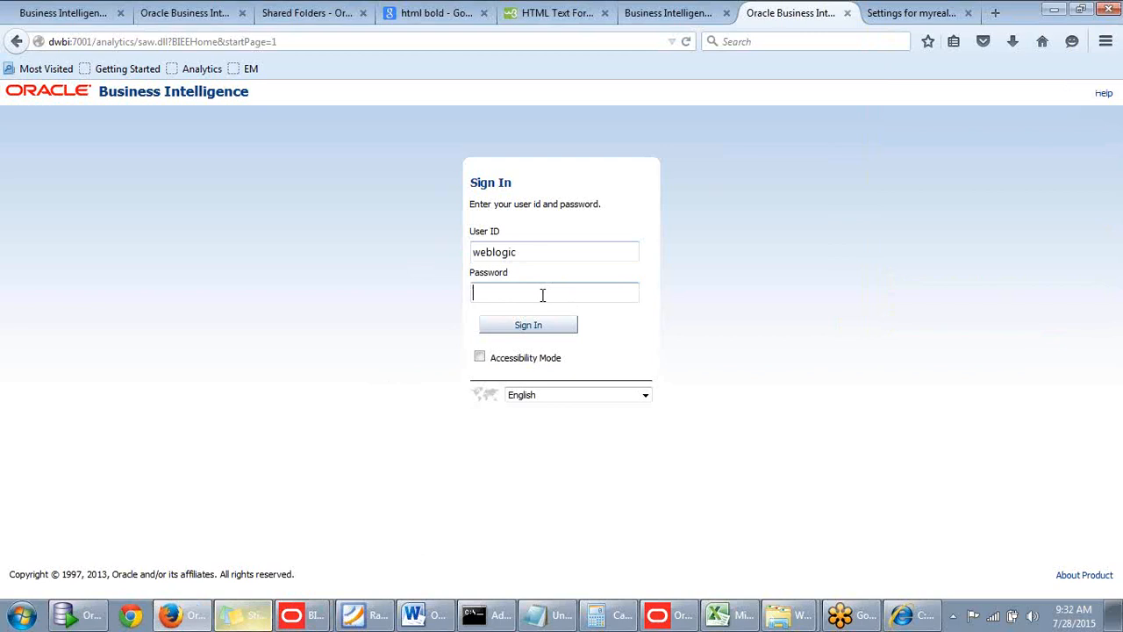
pyautogui.hotkey('ctrl', 'v')
pyautogui.click(528, 326)
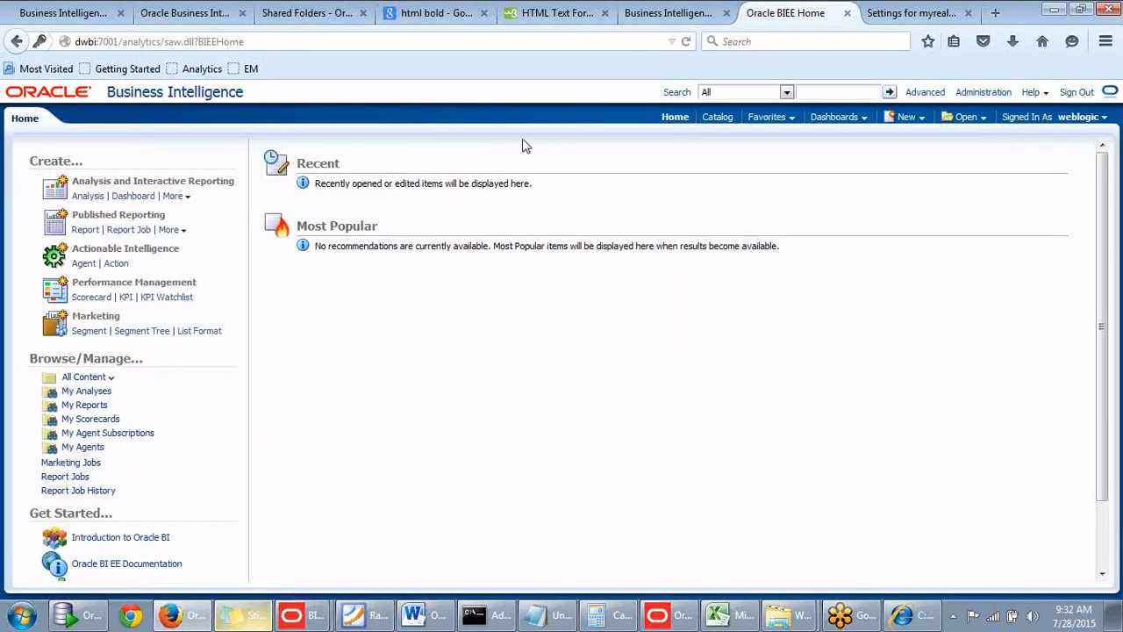
# Open Shared Folders in the Oracle BI catalog under the weblogic account.
pyautogui.click(719, 123)
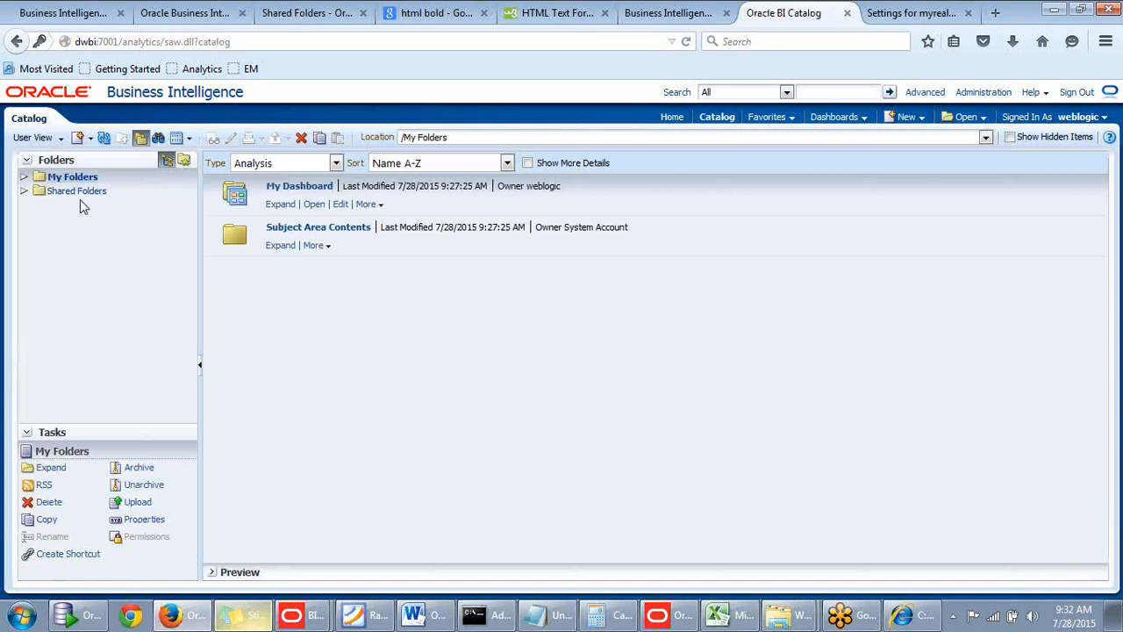
pyautogui.click(78, 191)
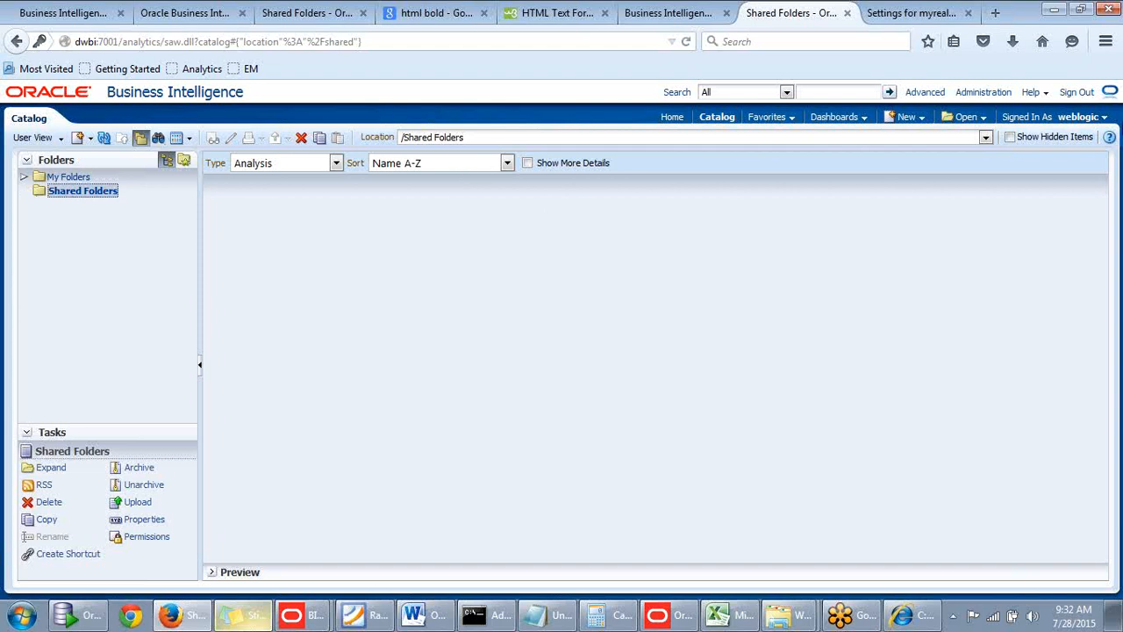
pyautogui.click(1078, 117)
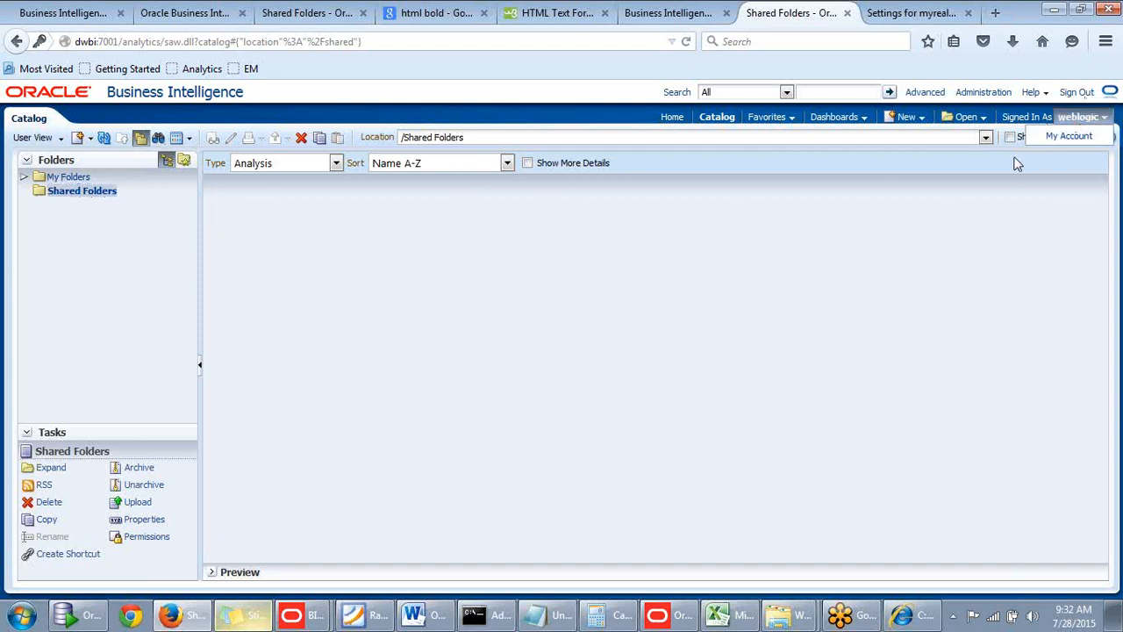
pyautogui.click(1076, 119)
pyautogui.click(1072, 117)
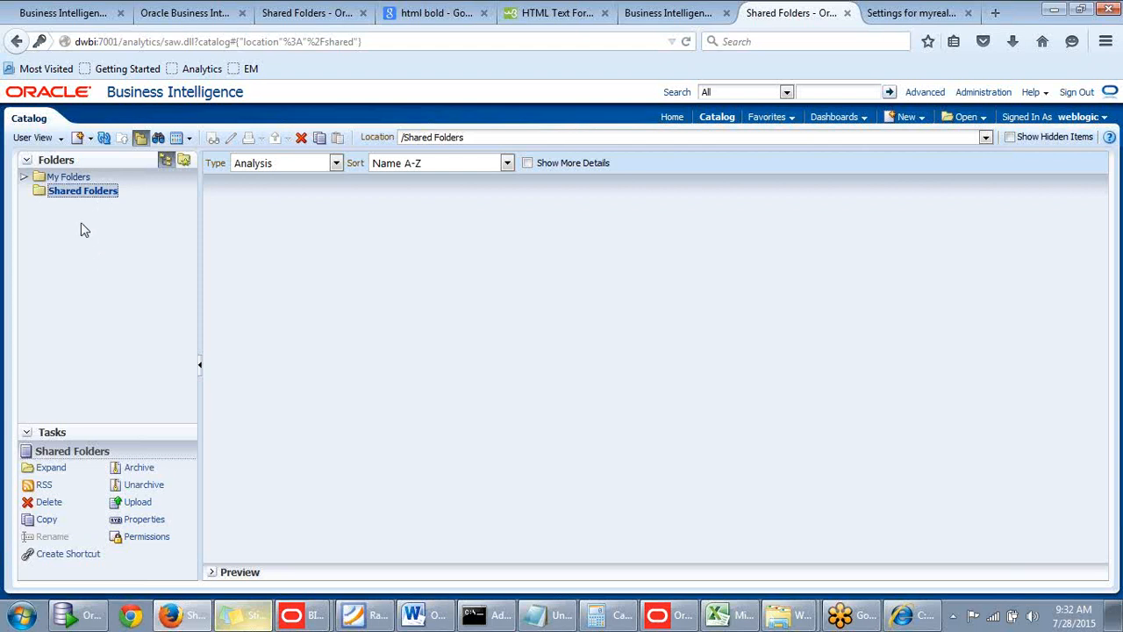
pyautogui.click(78, 141)
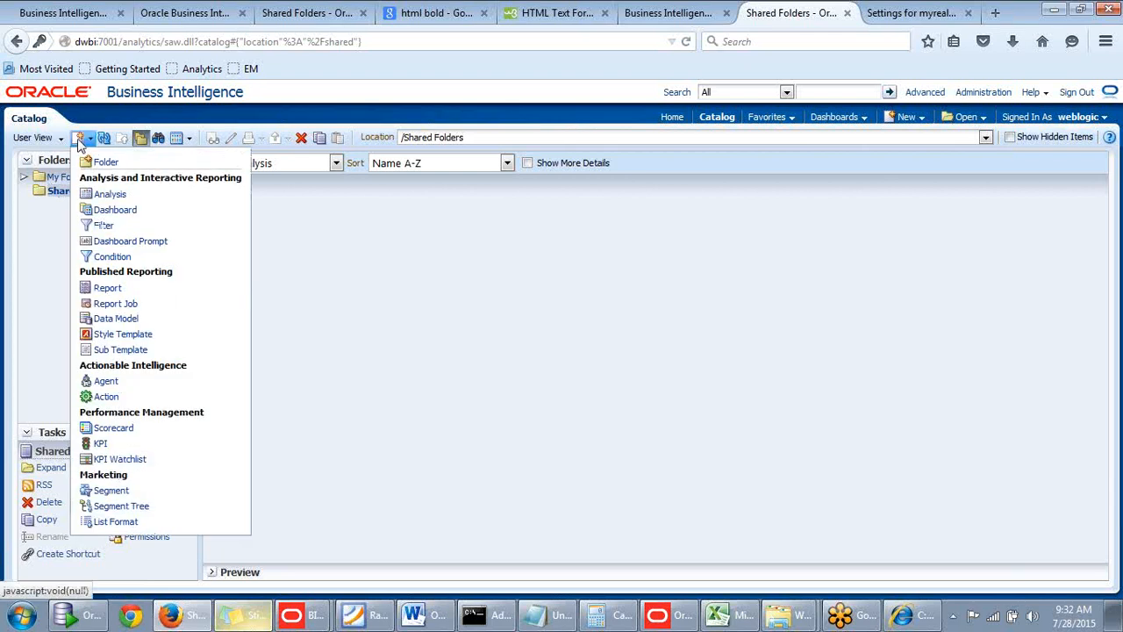
pyautogui.click(82, 117)
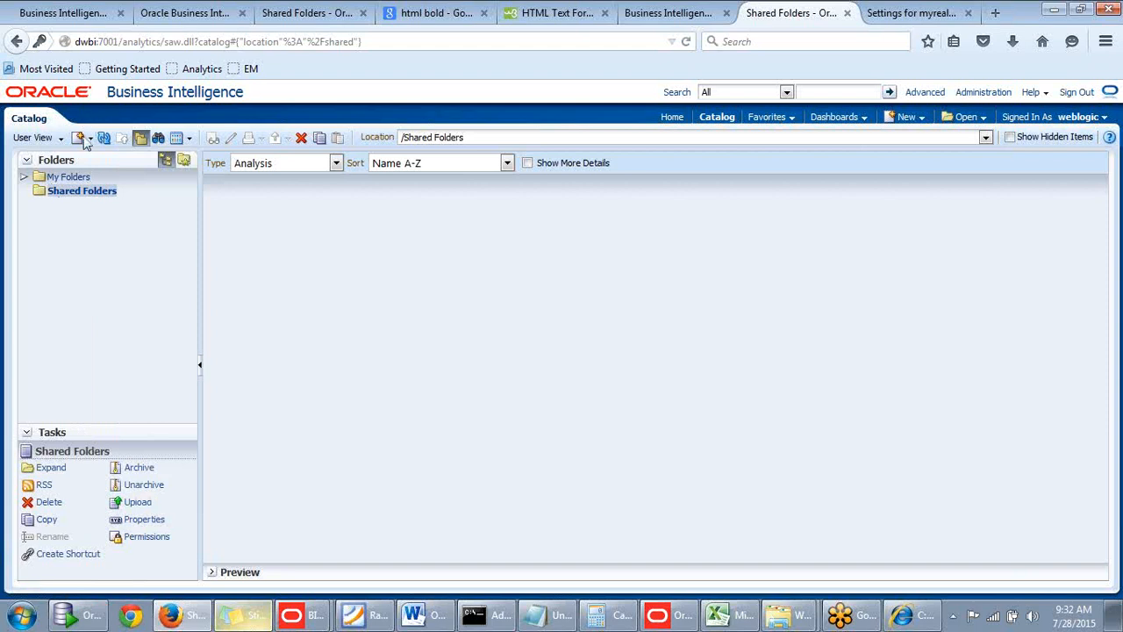
# Create a folder named "Batch1 Reports" under Shared Folders in the catalog.
pyautogui.click(84, 142)
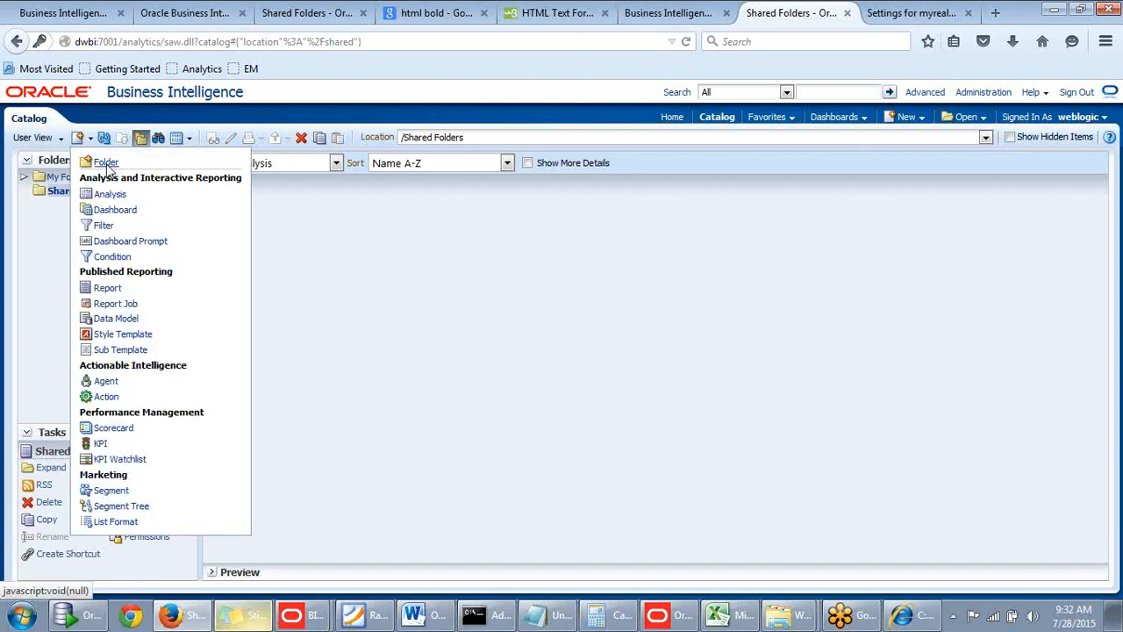
pyautogui.click(56, 196)
pyautogui.click(91, 140)
pyautogui.click(94, 143)
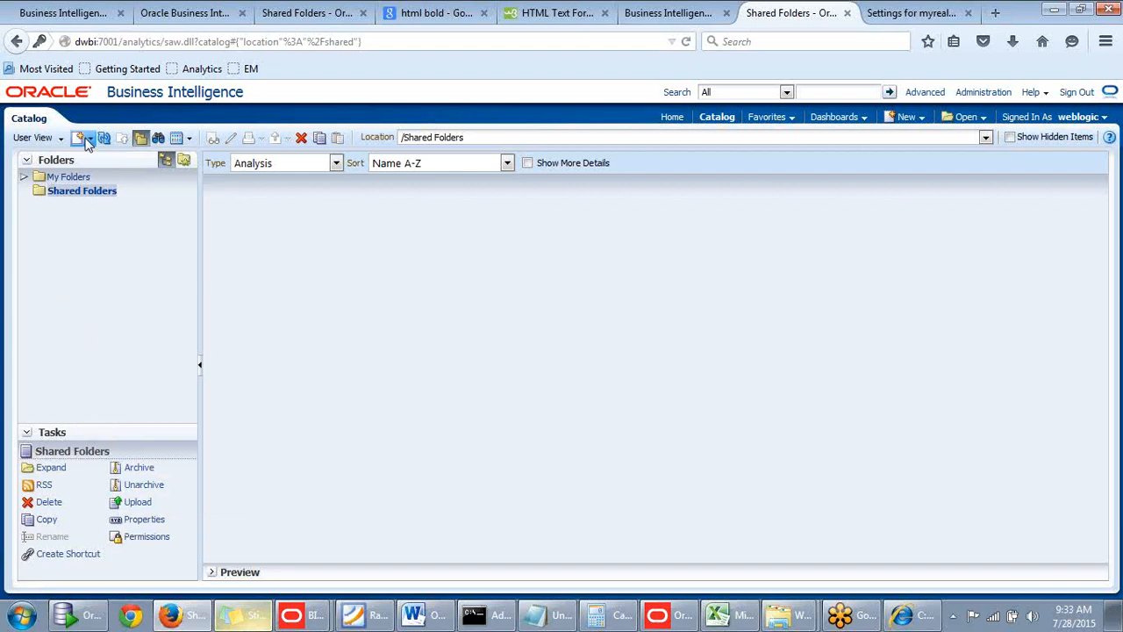
pyautogui.click(88, 140)
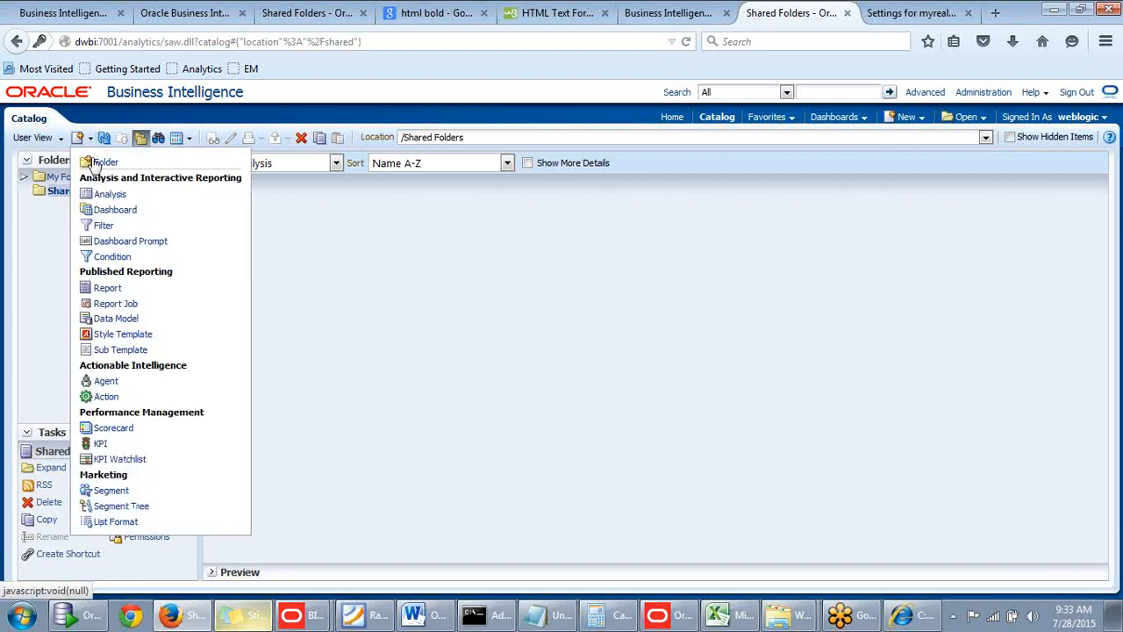
pyautogui.click(91, 140)
pyautogui.click(96, 163)
pyautogui.moveTo(516, 303); pyautogui.dragTo(554, 275)
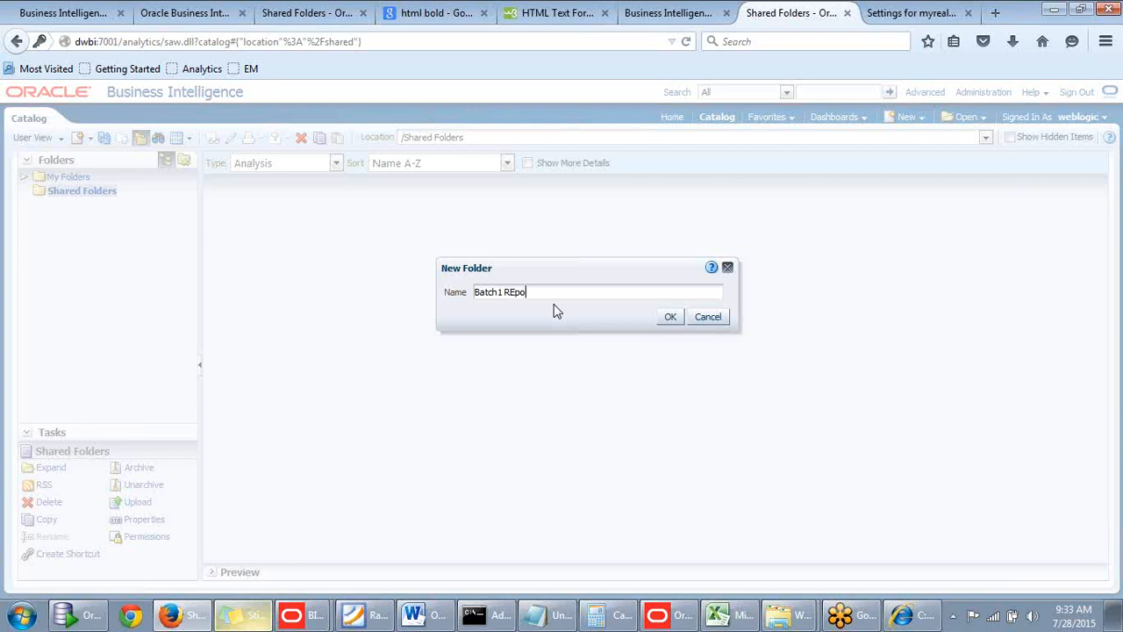
pyautogui.press('BackSpace')
pyautogui.write('s')
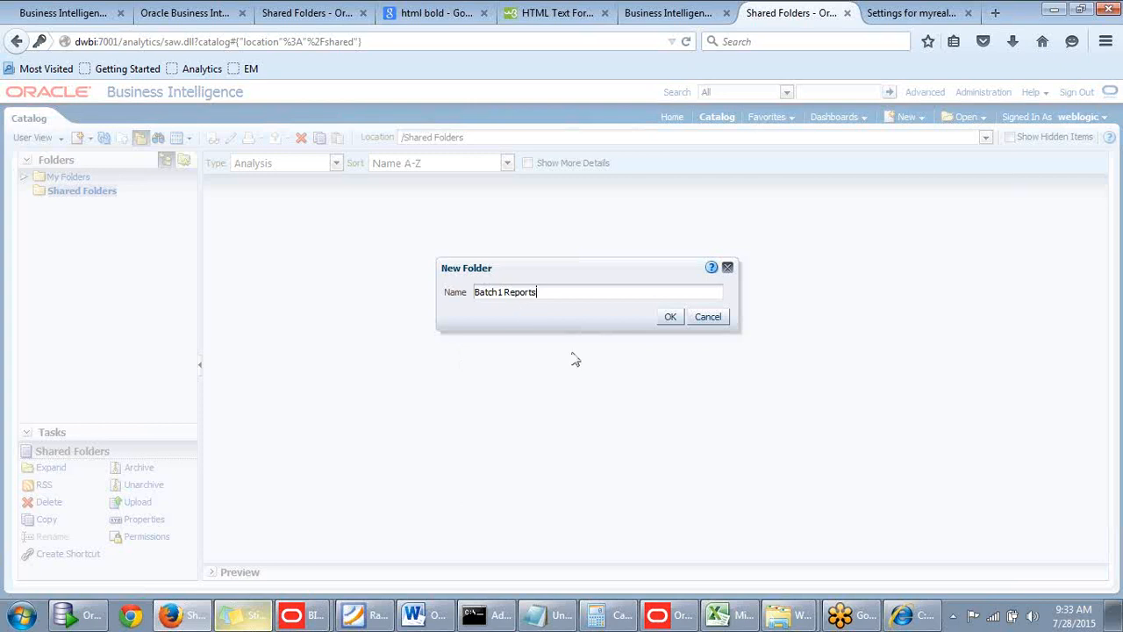
pyautogui.click(670, 318)
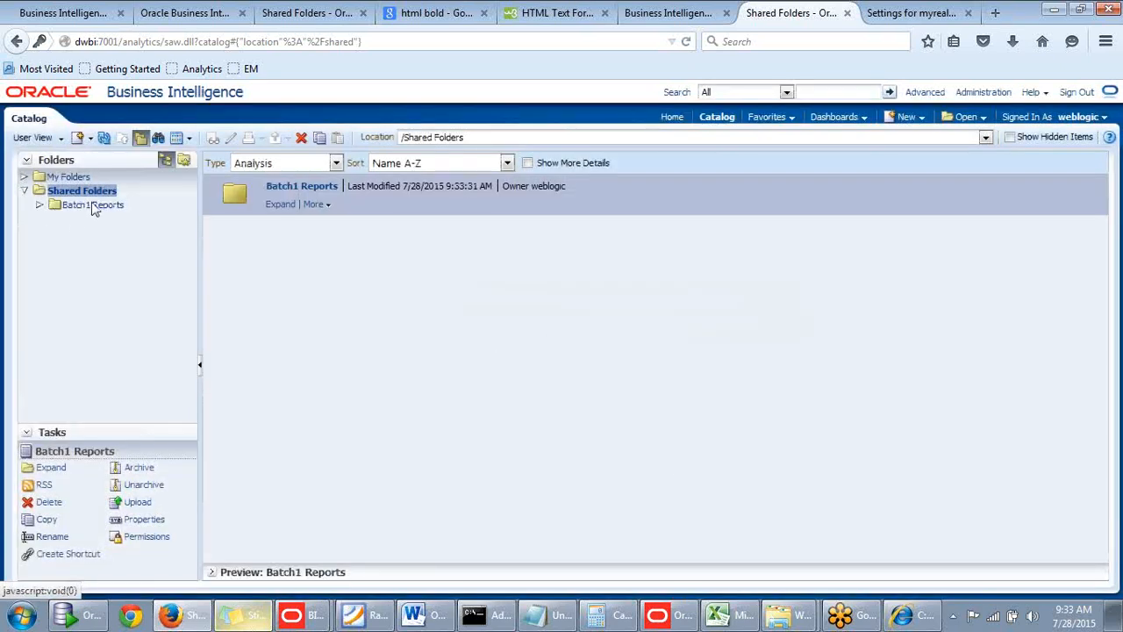
# Switch to Windows Explorer and check the shared folder under the DWBIGeeksB1 root for the new reports folder.
pyautogui.click(778, 614)
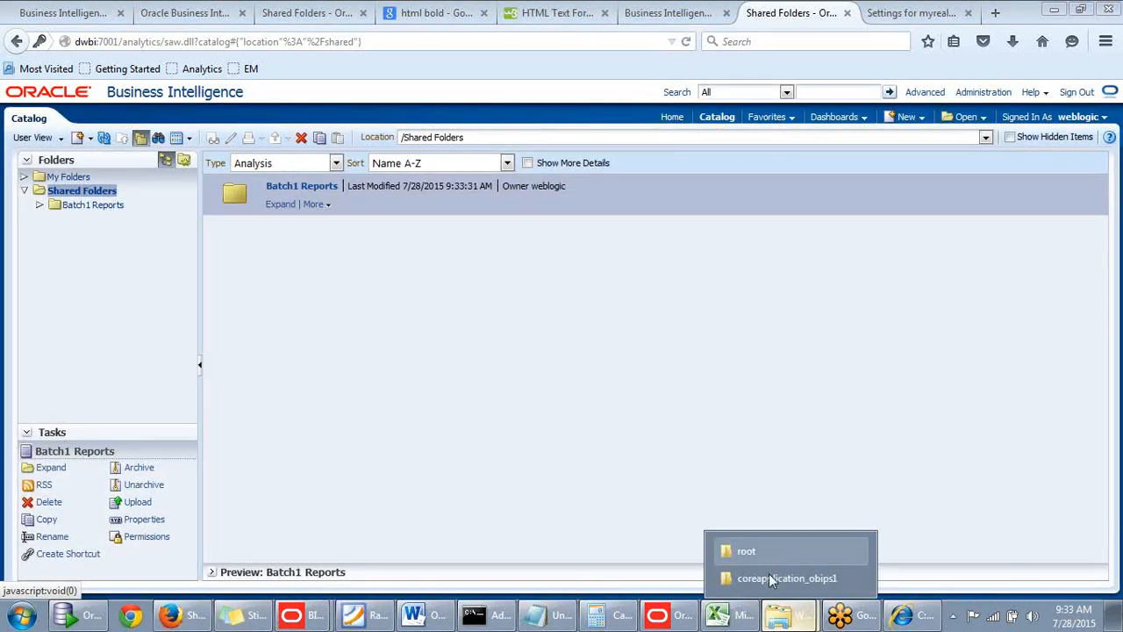
pyautogui.click(763, 551)
pyautogui.click(586, 434)
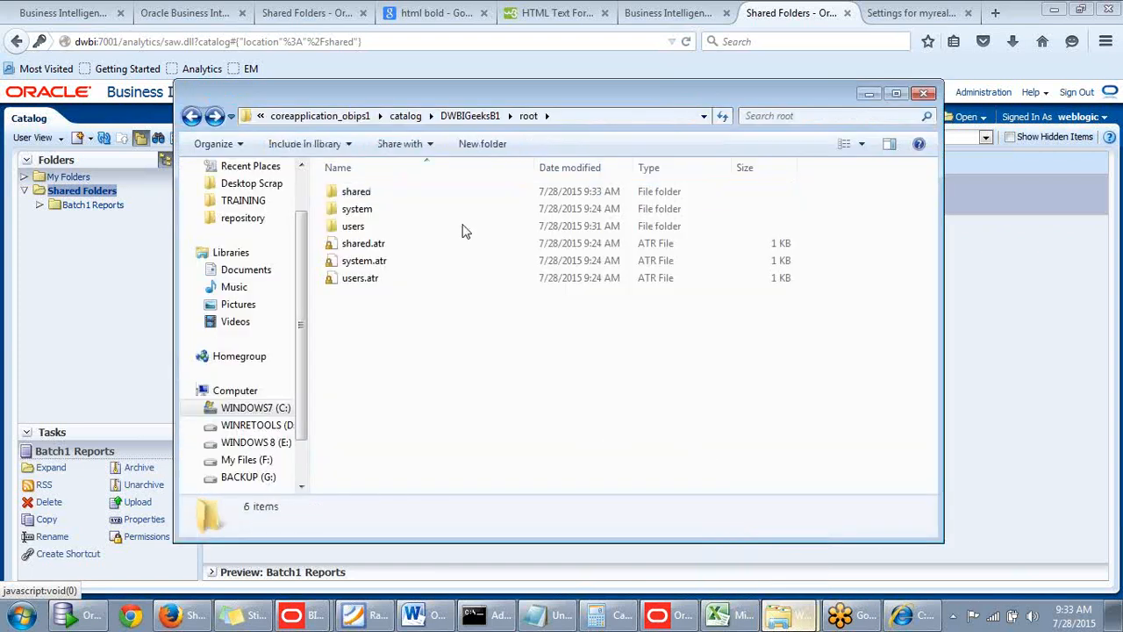
pyautogui.click(392, 193)
pyautogui.doubleClick(392, 194)
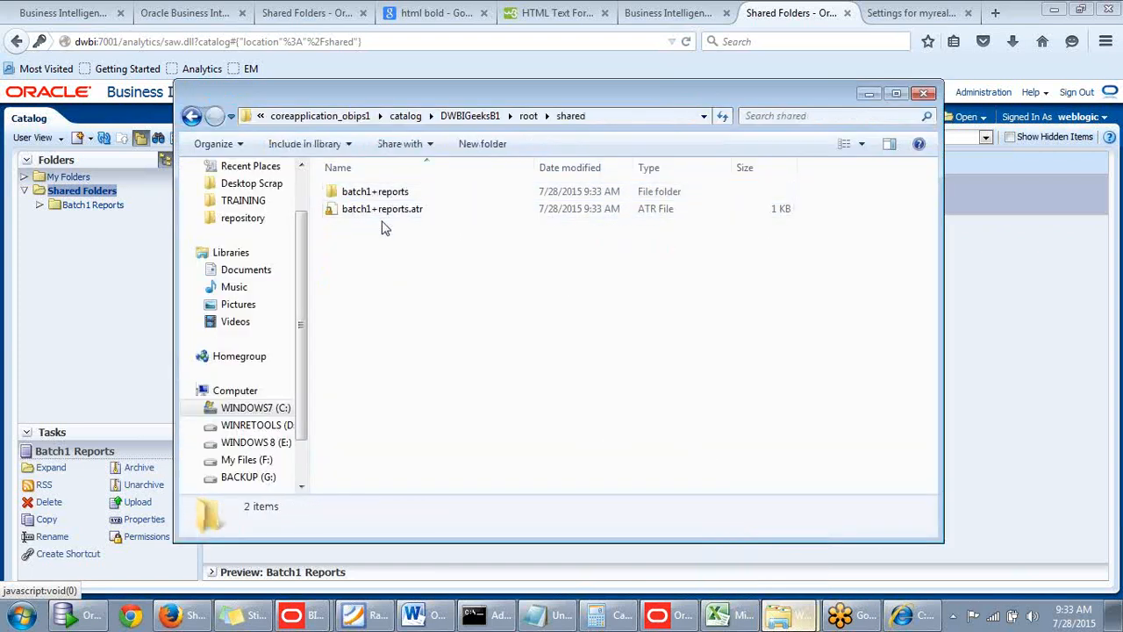
pyautogui.moveTo(506, 93); pyautogui.dragTo(583, 88)
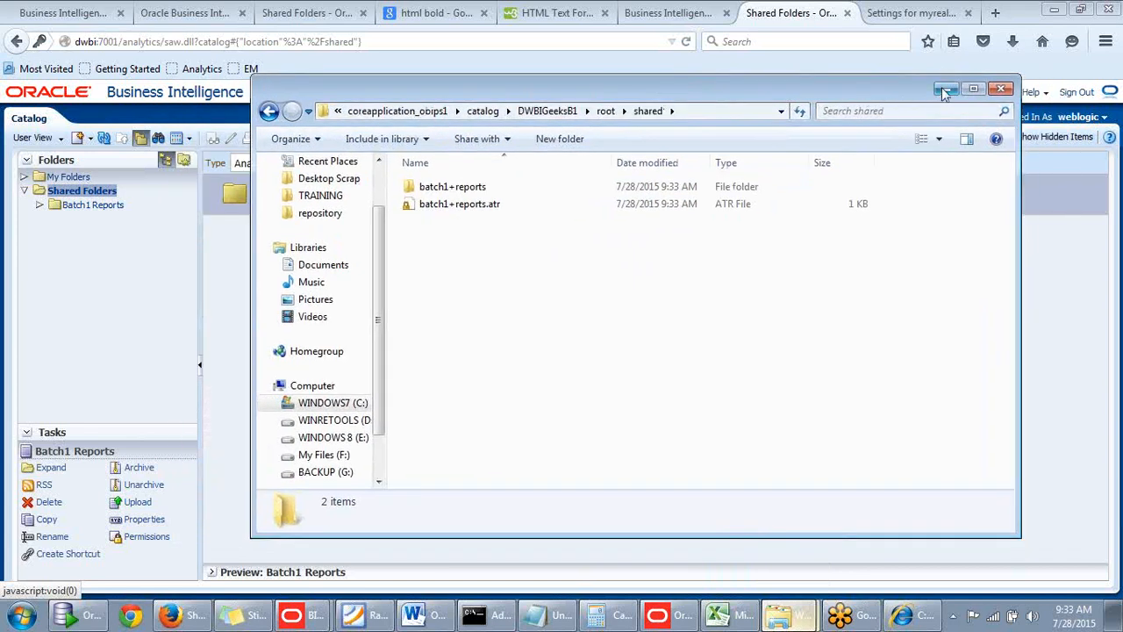
pyautogui.click(945, 91)
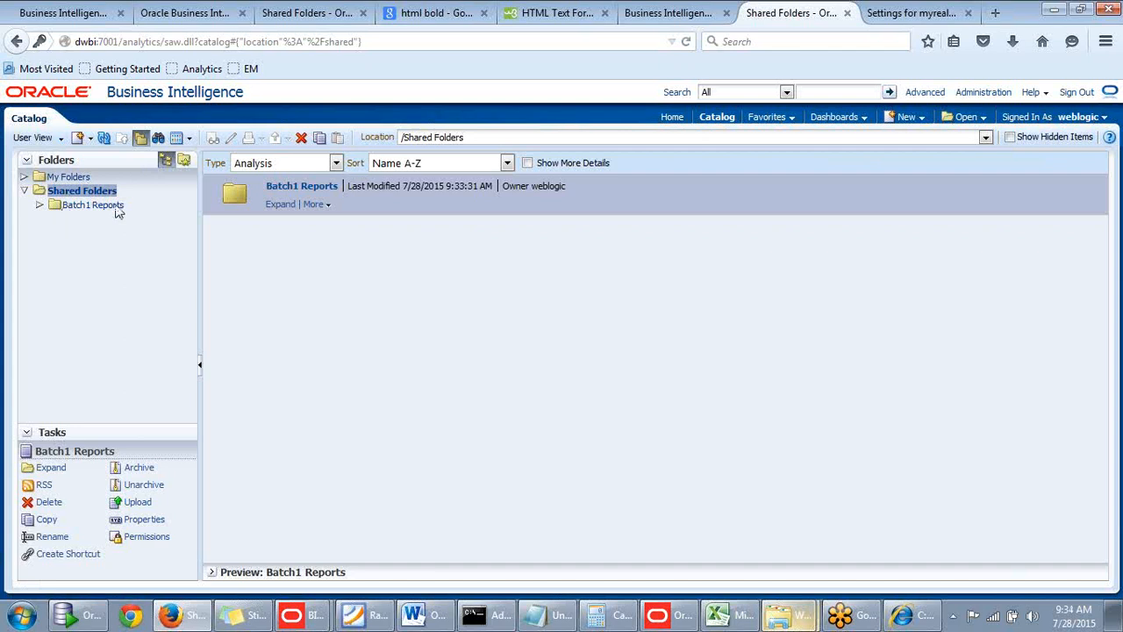
# Switch the Oracle BI catalog to Admin View and open Catalog Root.
pyautogui.click(62, 140)
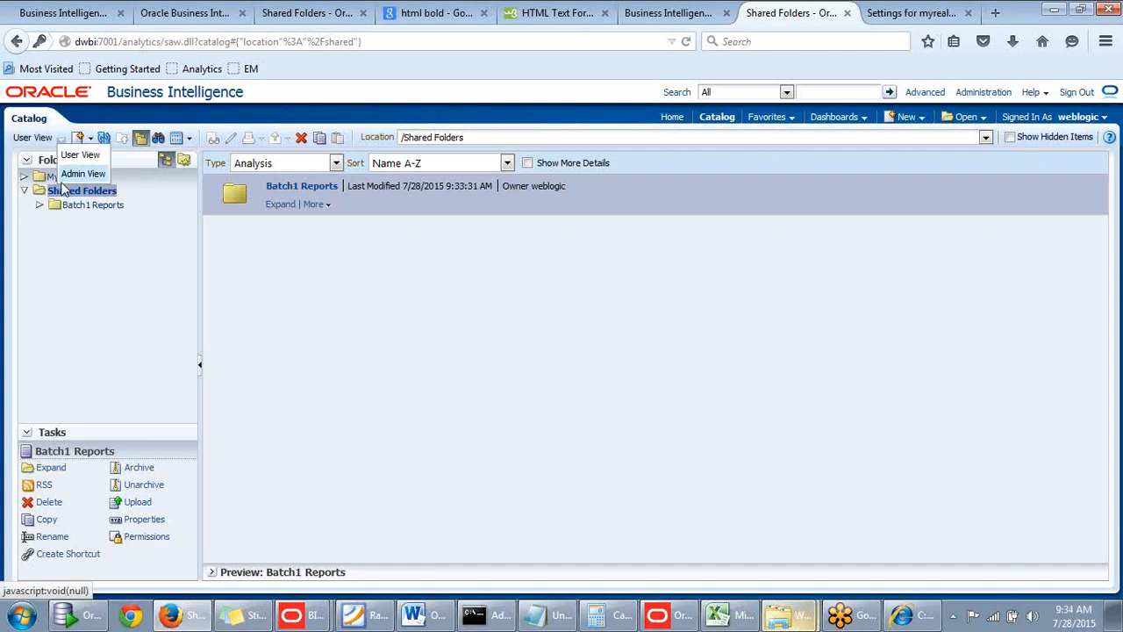
pyautogui.click(69, 173)
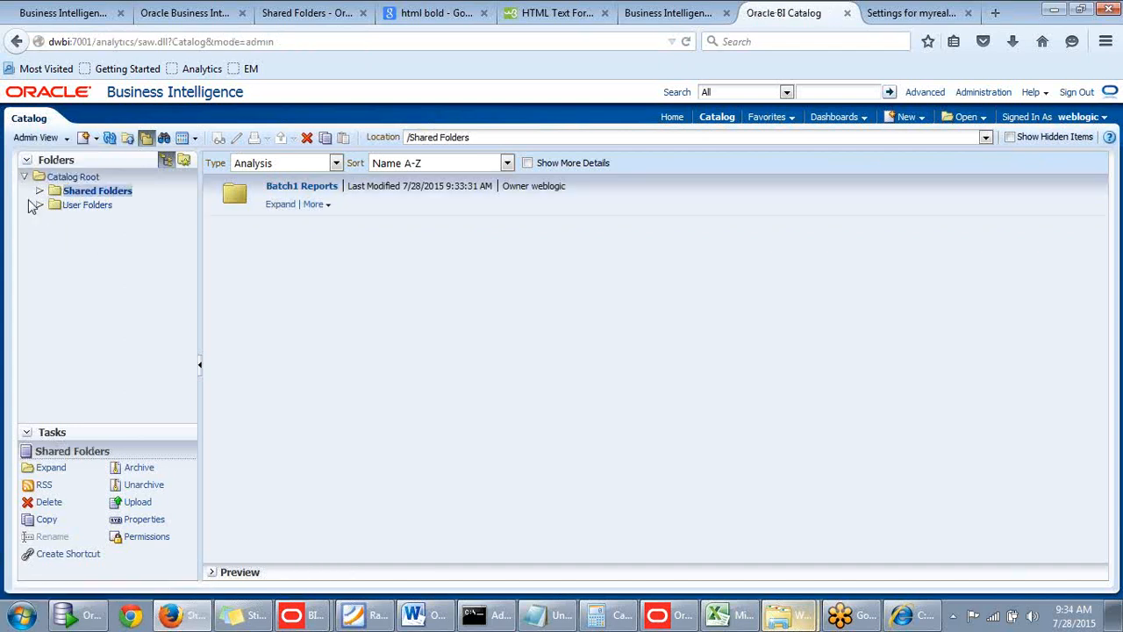
pyautogui.click(69, 177)
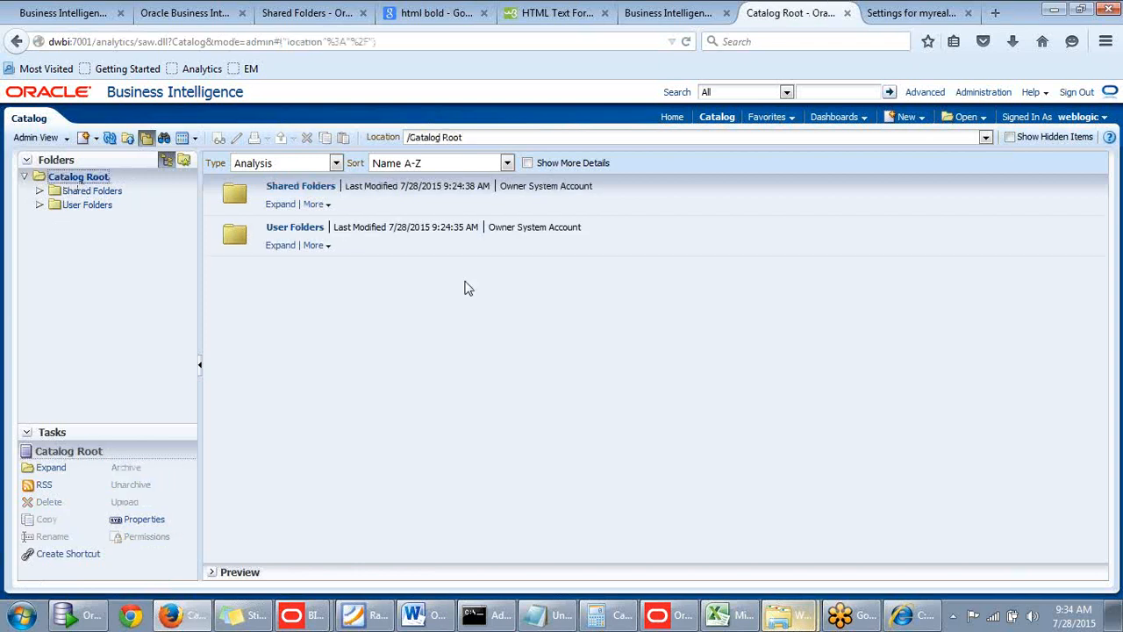
# Switch to Windows Explorer and examine the users folder under the DWBIGeeksB1 root, including the individual user's subfolder.
pyautogui.click(779, 614)
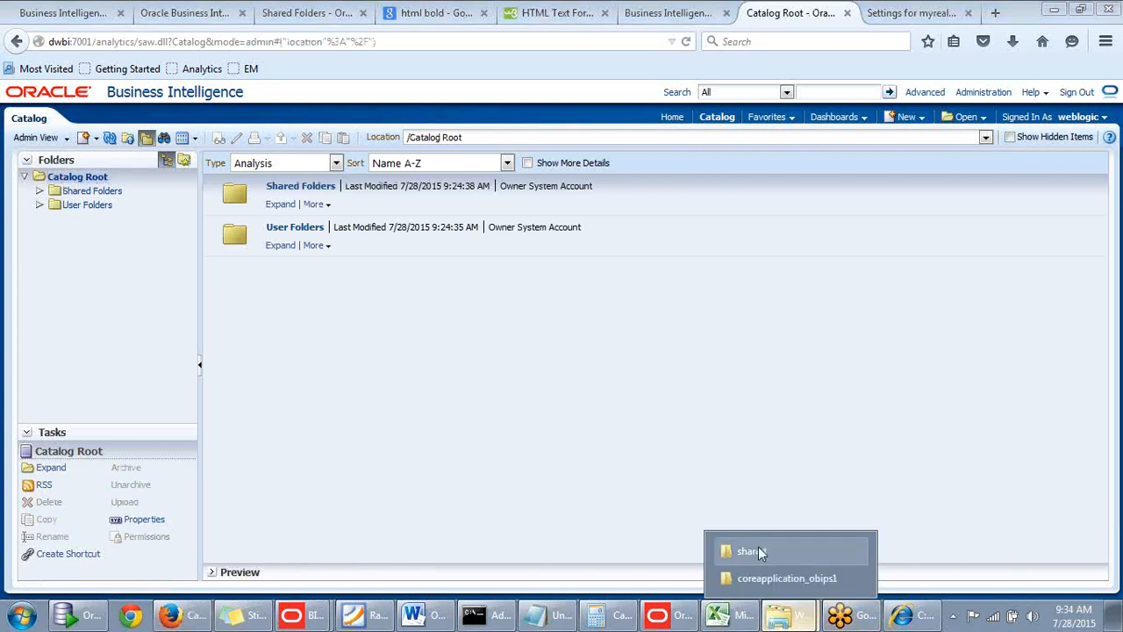
pyautogui.click(758, 549)
pyautogui.click(608, 114)
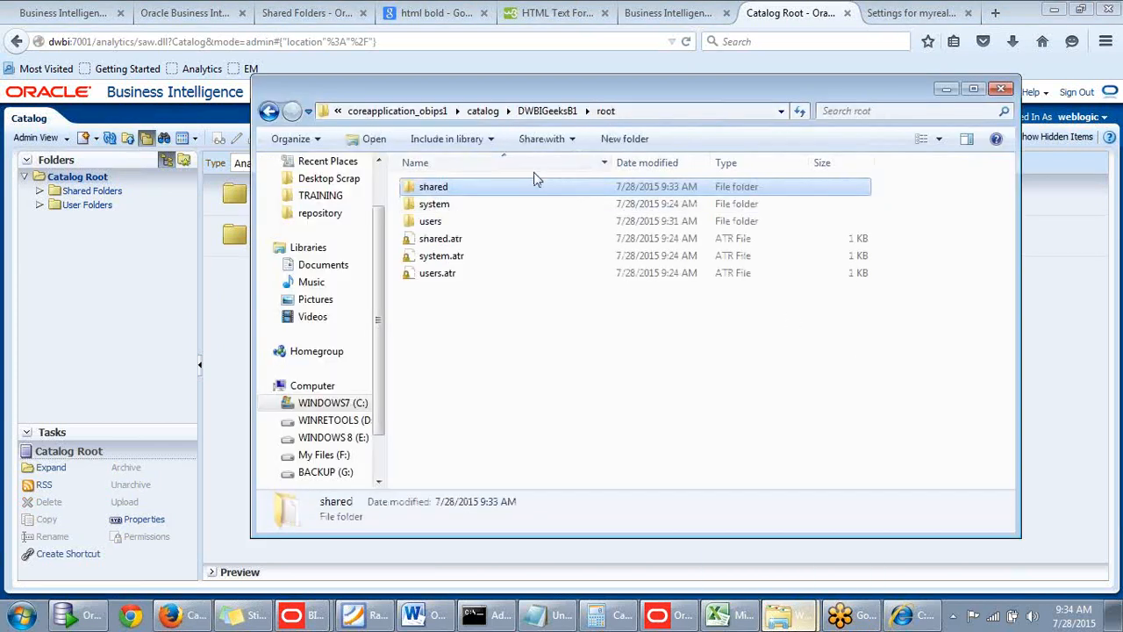
pyautogui.moveTo(610, 121); pyautogui.dragTo(803, 121)
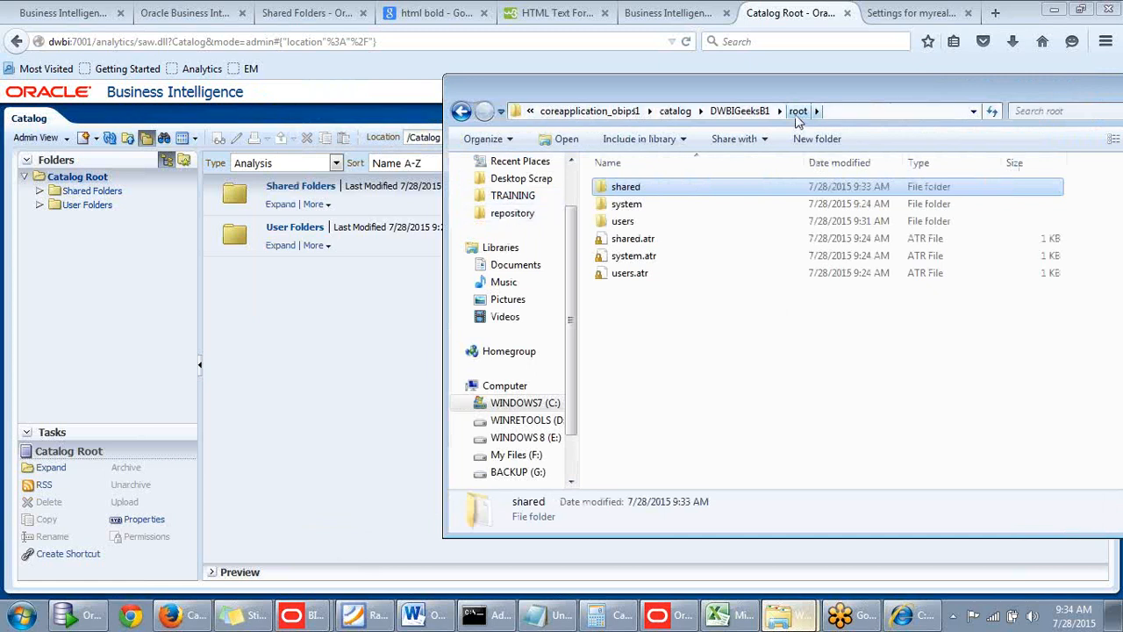
pyautogui.doubleClick(631, 227)
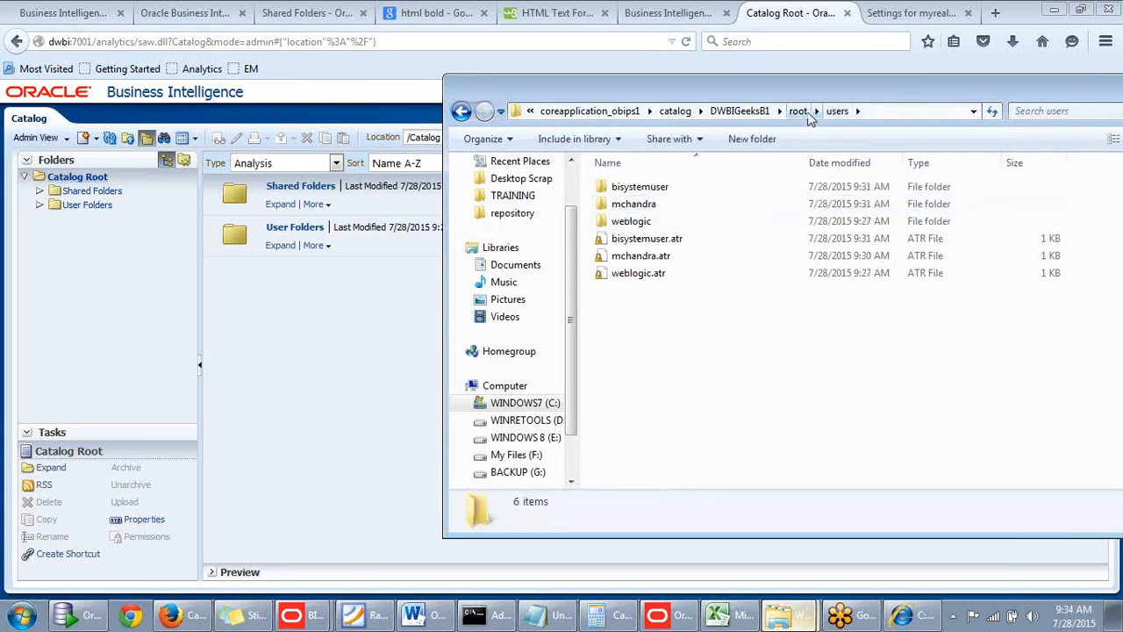
pyautogui.doubleClick(640, 208)
# Expand User Folders in the Oracle BI catalog and try to open the other individual user's folder.
pyautogui.click(40, 207)
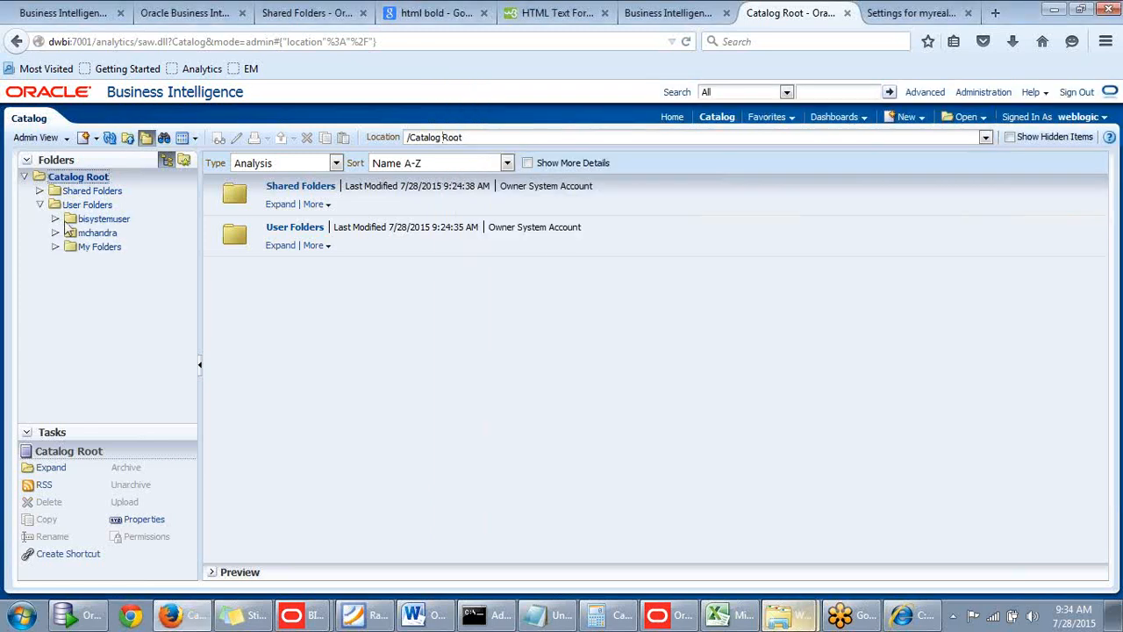
pyautogui.click(79, 234)
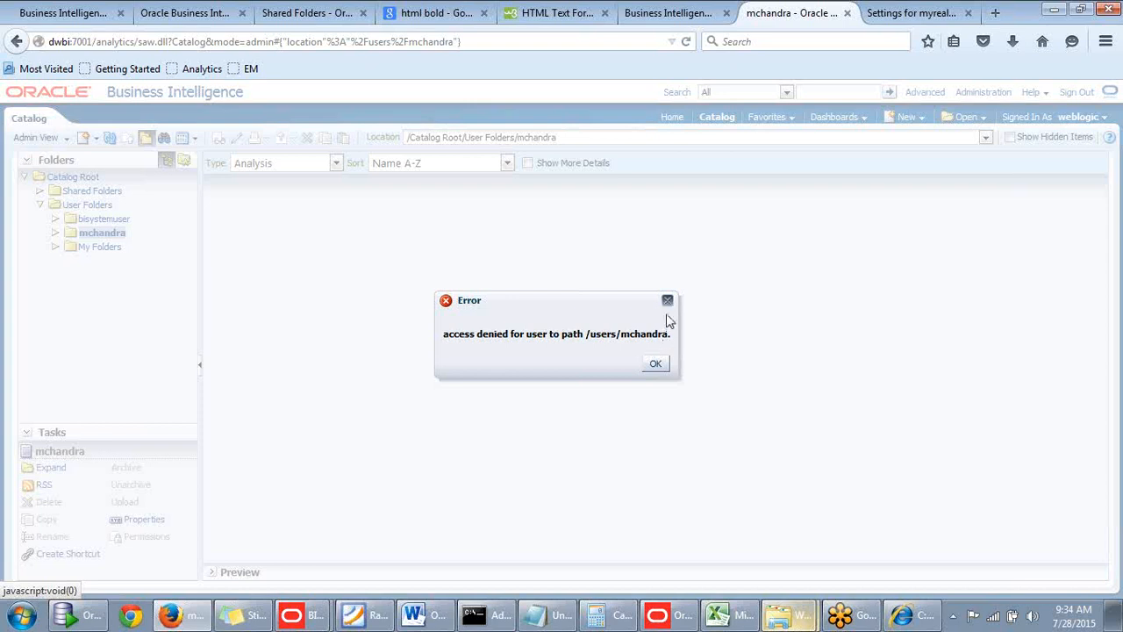
pyautogui.click(656, 365)
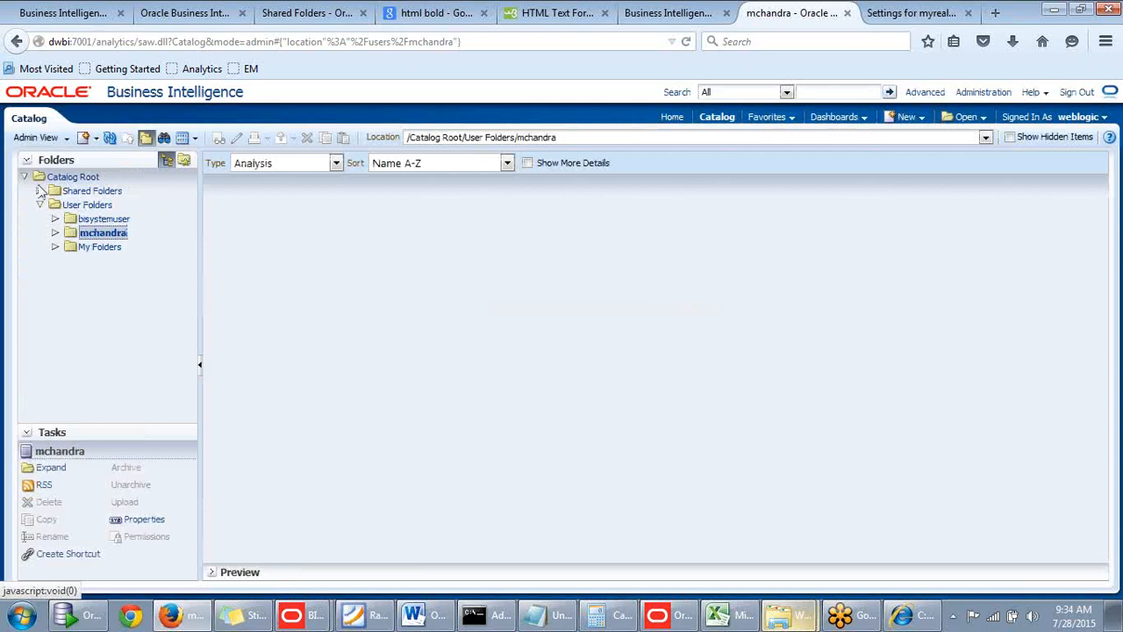
# Compare the folders shown in the catalog's User View with those in Admin View, ending in Admin View.
pyautogui.click(69, 139)
pyautogui.click(83, 155)
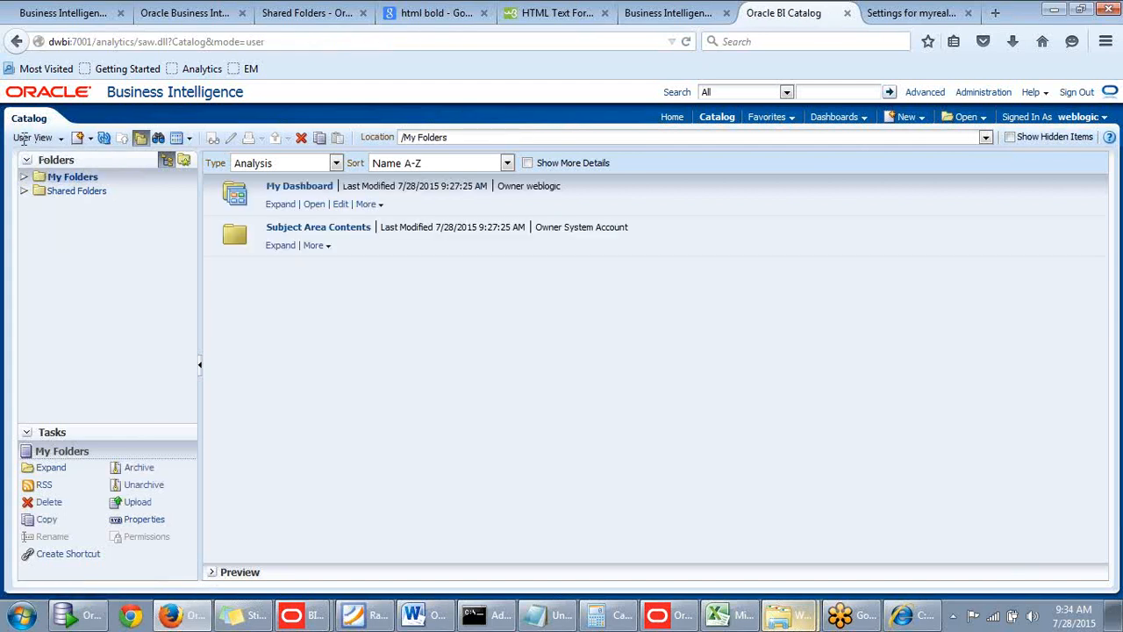
pyautogui.click(23, 192)
pyautogui.click(23, 192)
pyautogui.click(24, 178)
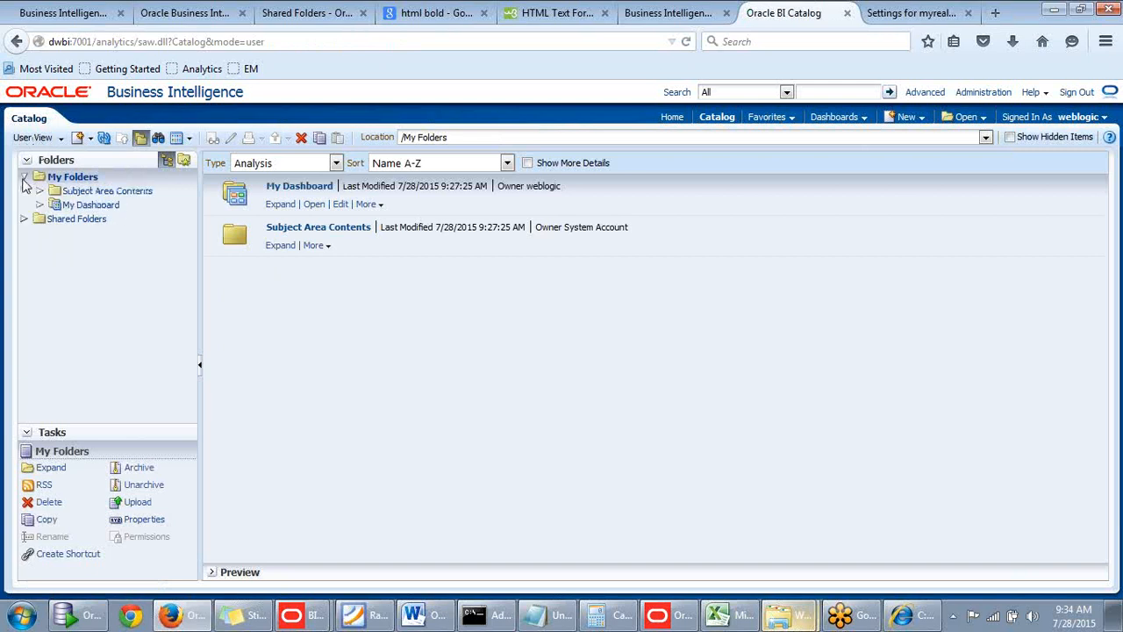
pyautogui.click(61, 140)
pyautogui.click(70, 173)
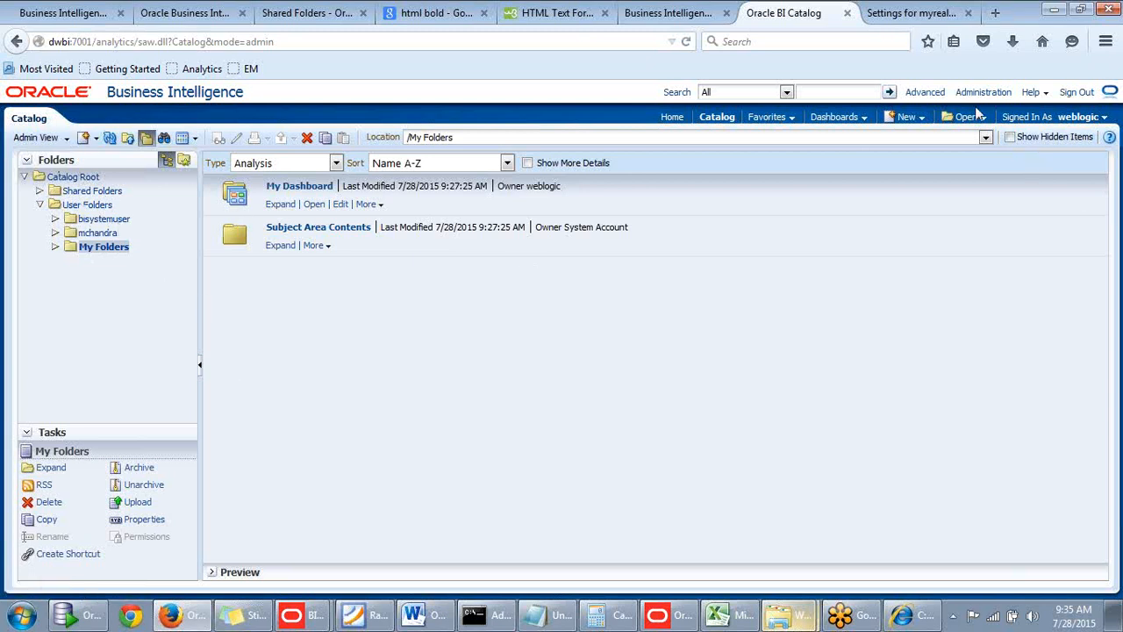
# Go to the Oracle BI home page and examine the object types available for creation.
pyautogui.click(672, 119)
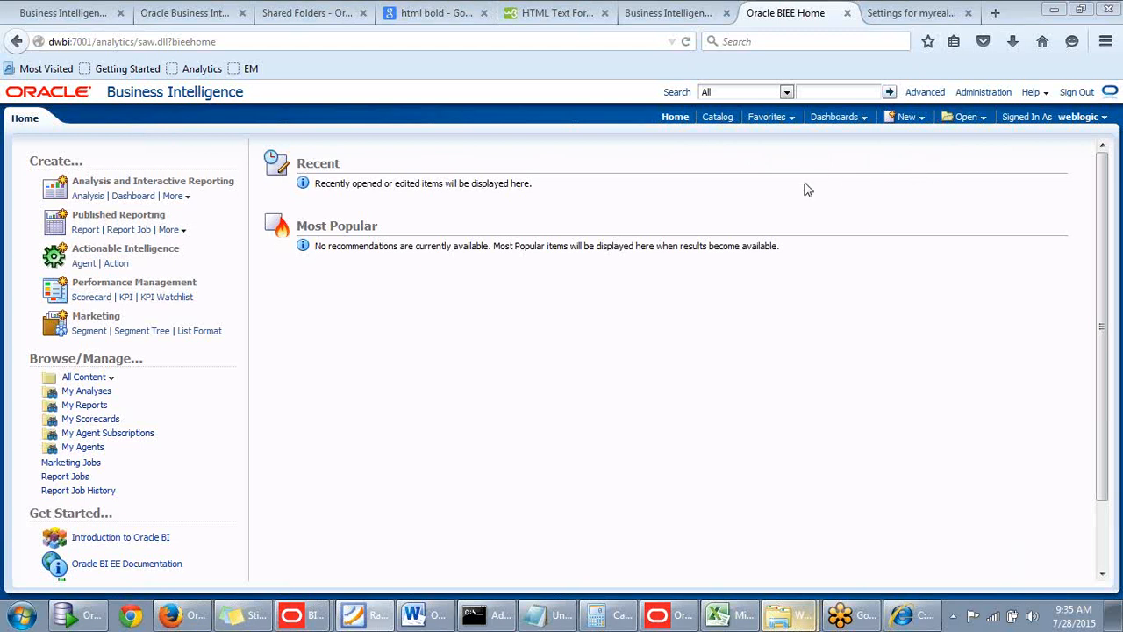
pyautogui.click(919, 121)
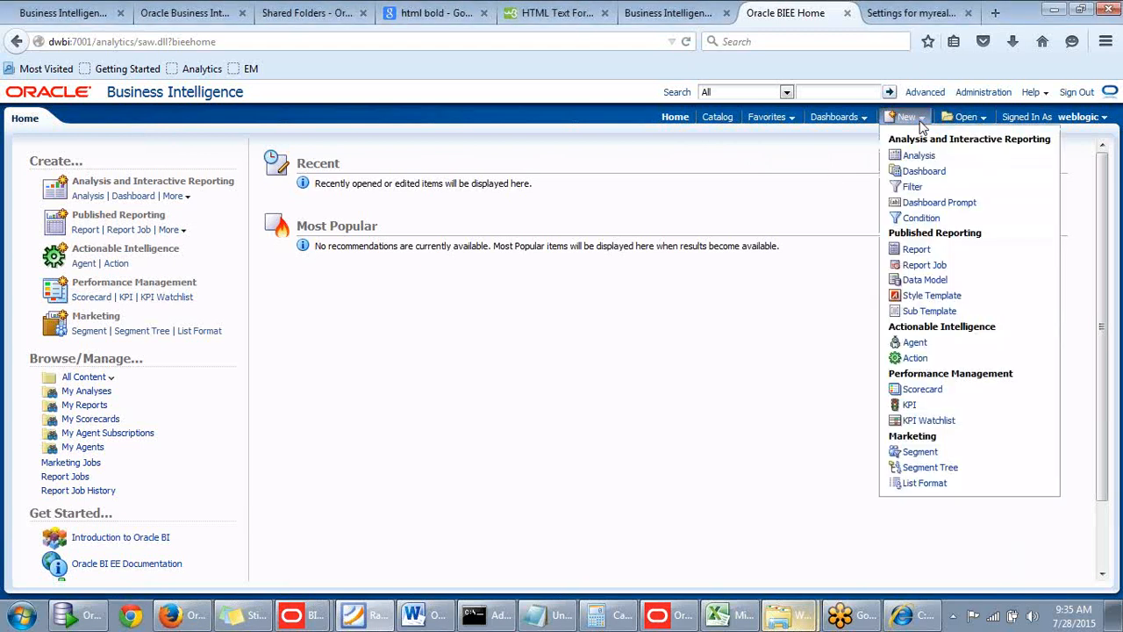
pyautogui.click(795, 165)
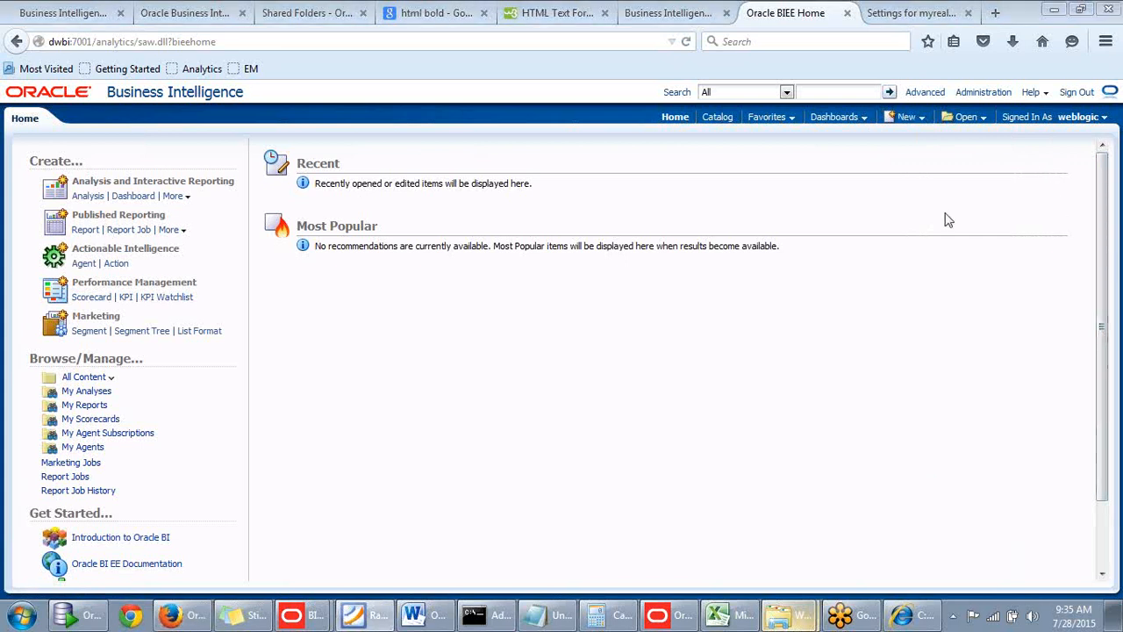
pyautogui.click(916, 126)
pyautogui.click(909, 116)
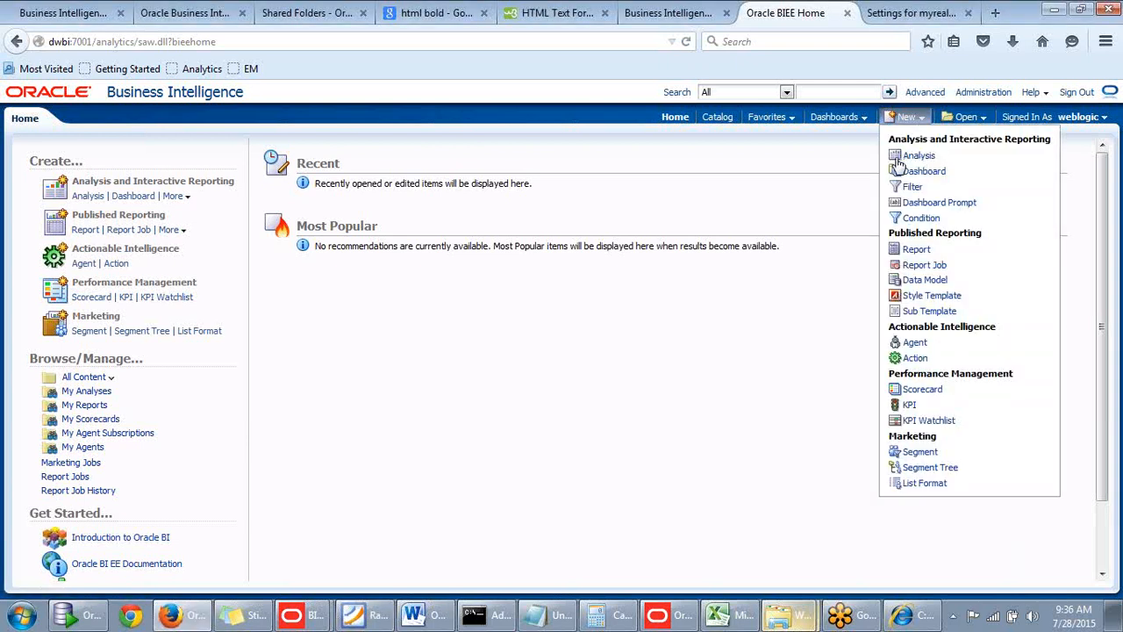
pyautogui.click(908, 118)
pyautogui.click(463, 297)
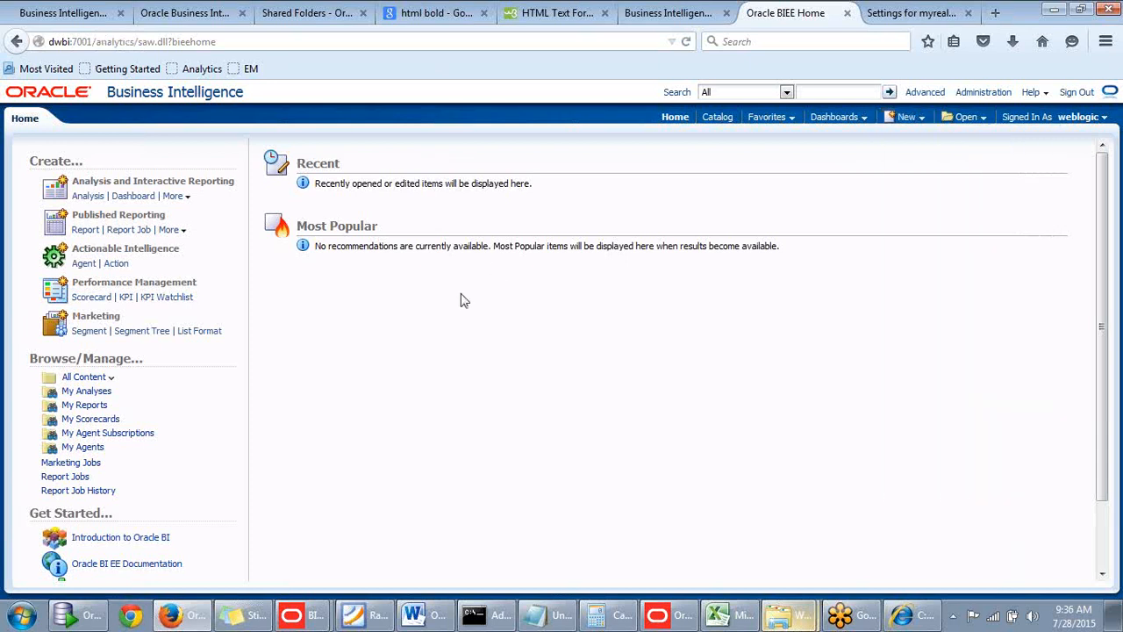
# Create a new analysis based on the subject area "Sales Subject area M".
pyautogui.click(911, 123)
pyautogui.click(87, 197)
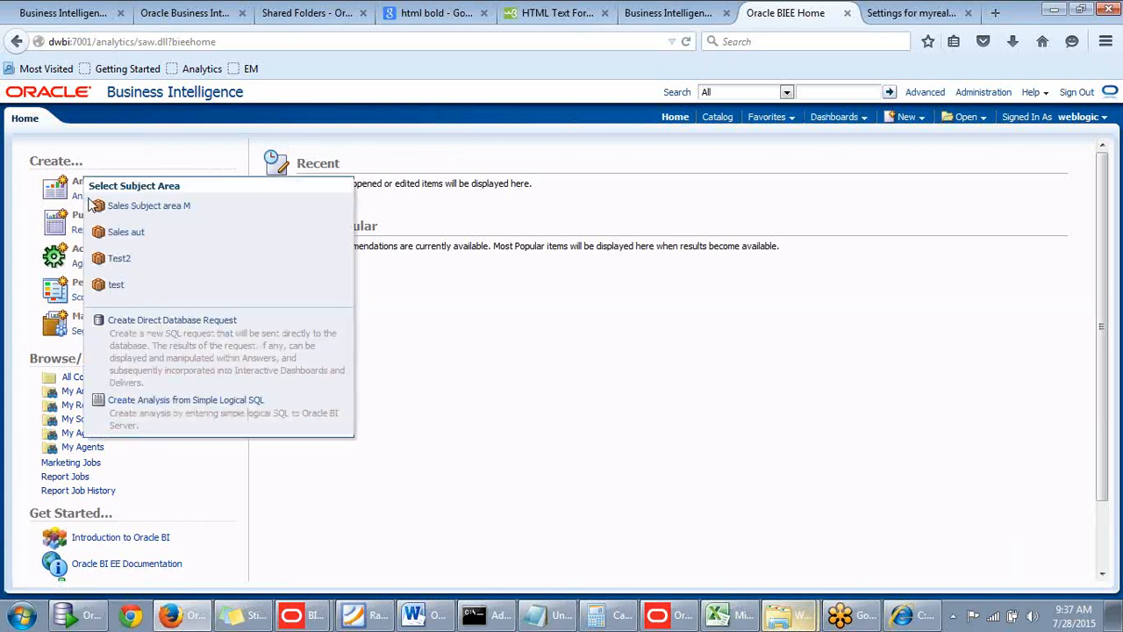
pyautogui.click(150, 207)
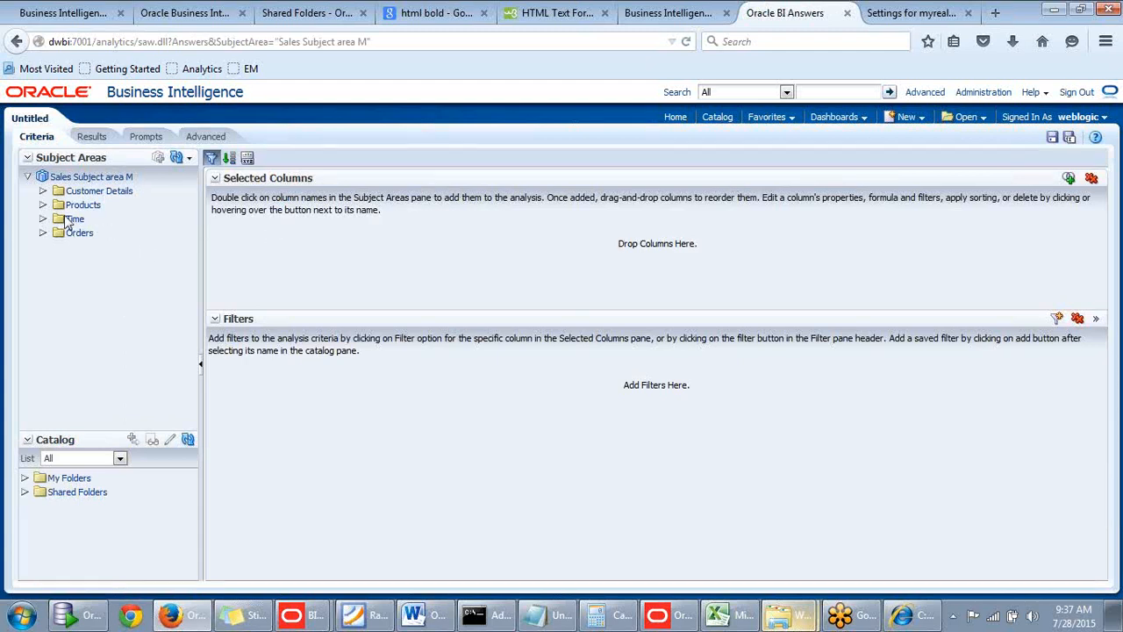
# Add the REGION column from the Customer Details folder to the analysis.
pyautogui.click(43, 192)
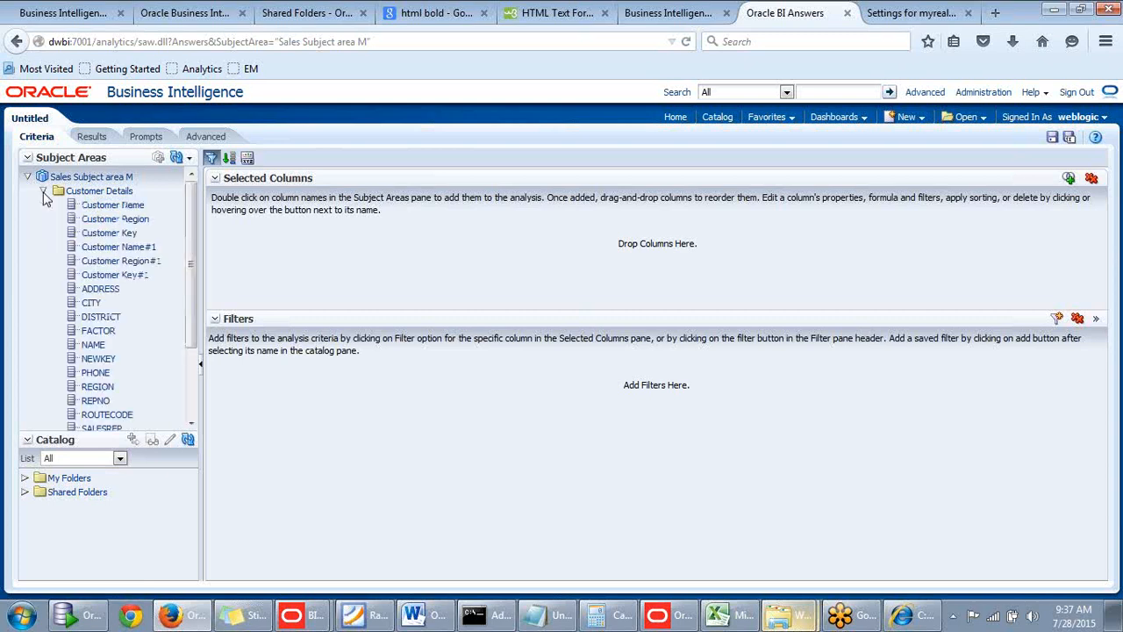
pyautogui.click(44, 191)
pyautogui.click(43, 192)
pyautogui.scroll(-2, 192, 289)
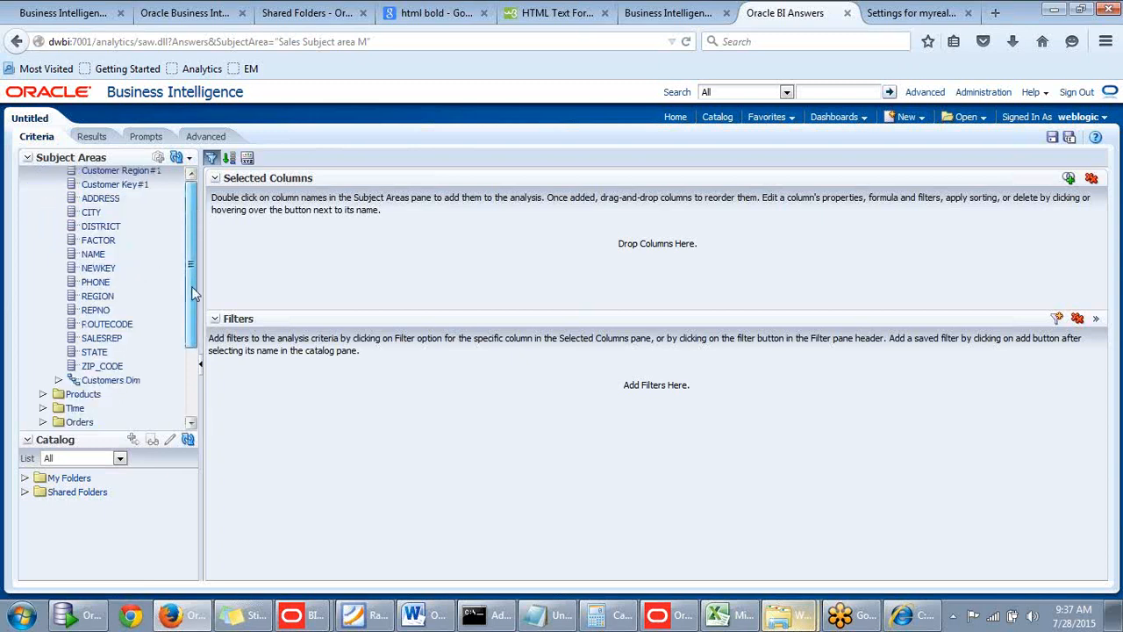
pyautogui.doubleClick(99, 296)
pyautogui.scroll(5, 189, 304)
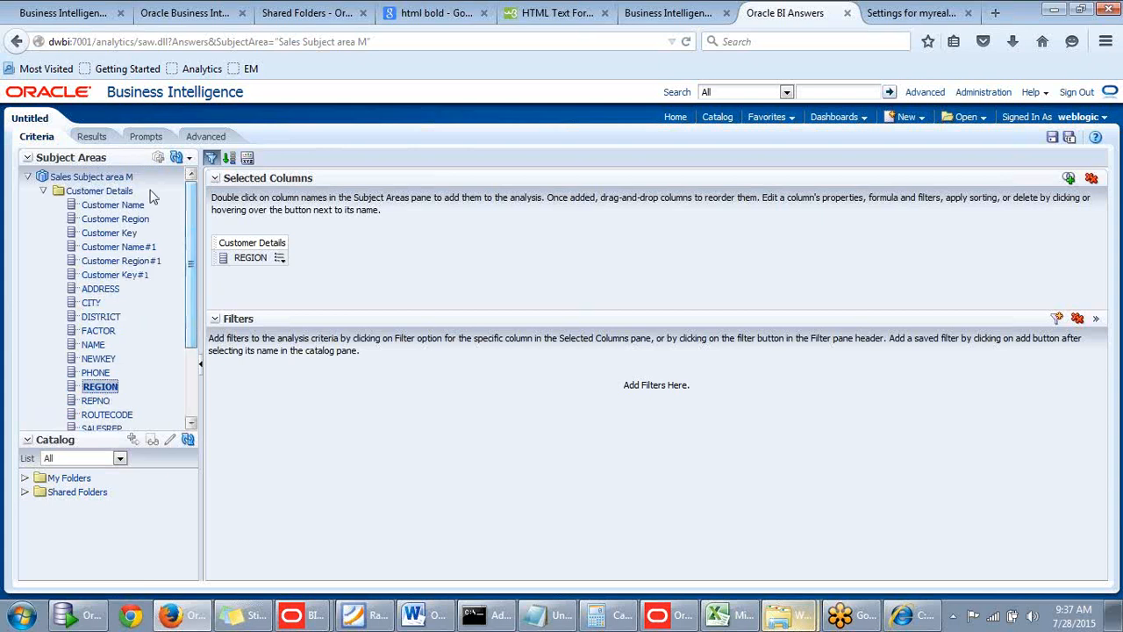
pyautogui.click(43, 191)
# Add the Year column from the Time folder to the analysis.
pyautogui.click(43, 221)
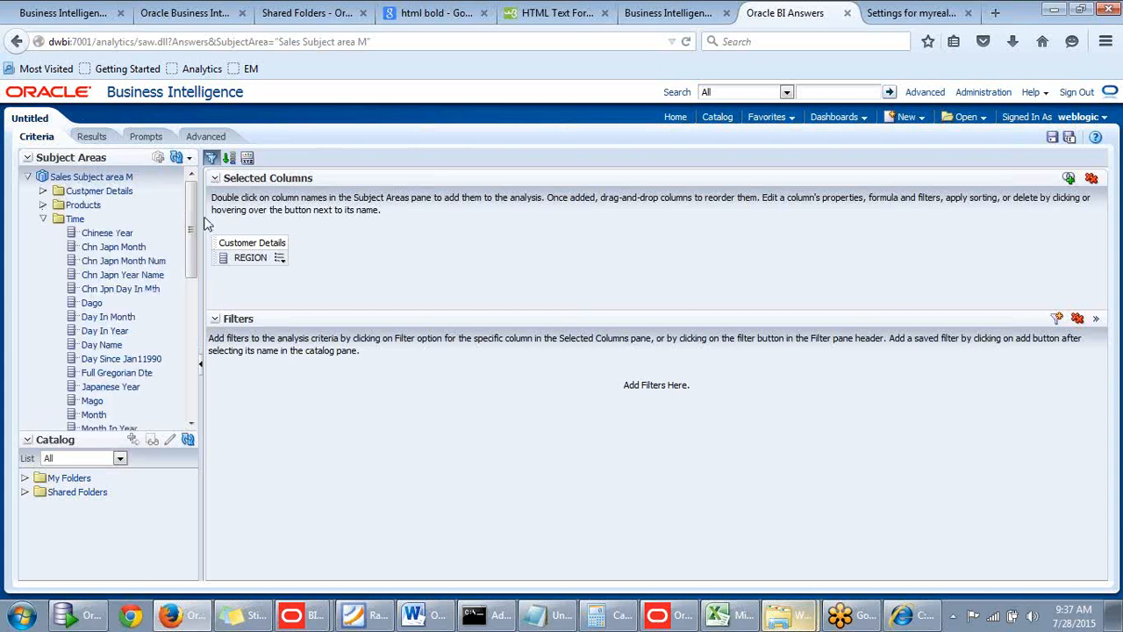
pyautogui.scroll(-5, 192, 311)
pyautogui.scroll(-3, 191, 311)
pyautogui.doubleClick(93, 352)
pyautogui.scroll(8, 191, 331)
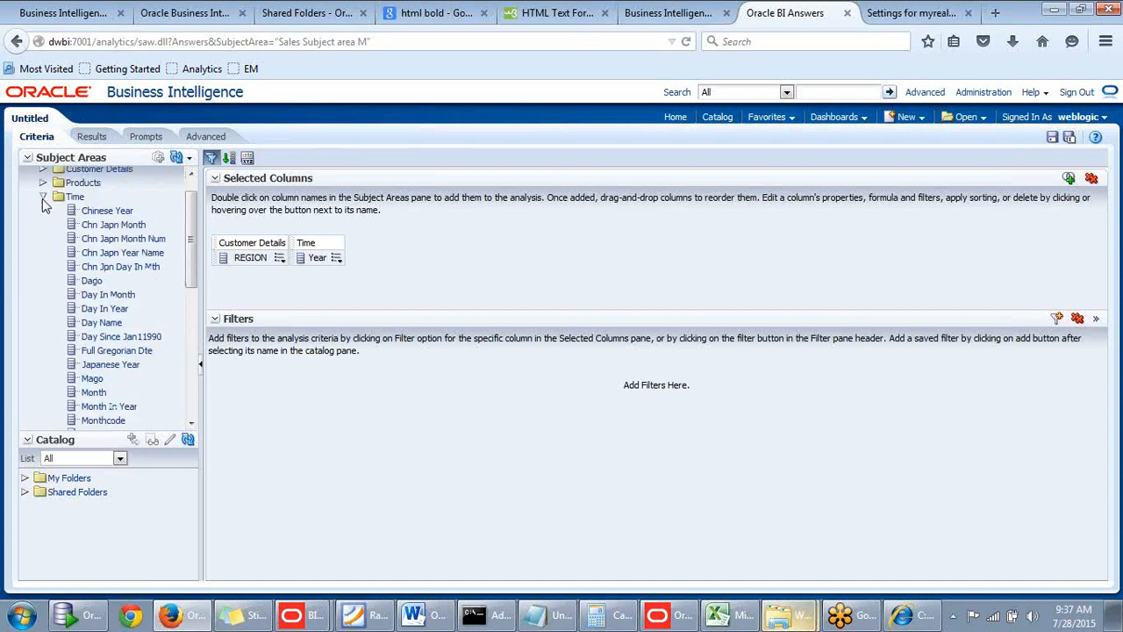
pyautogui.click(43, 219)
# Add the Dollars measure from the Orders folder to the analysis.
pyautogui.click(43, 232)
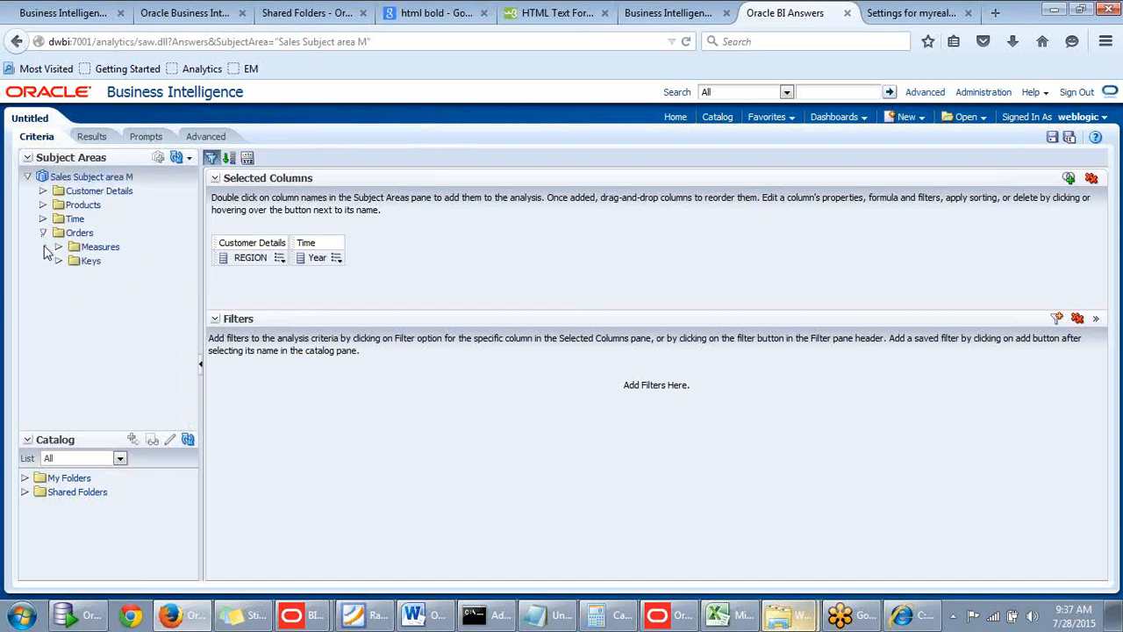
pyautogui.click(58, 247)
pyautogui.doubleClick(114, 260)
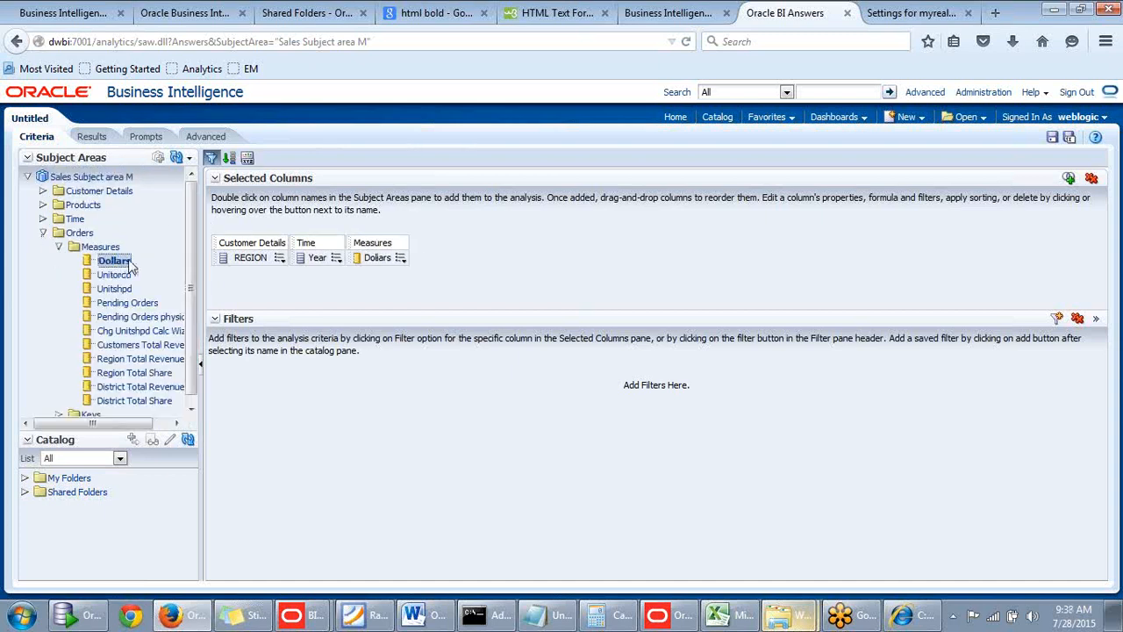
# Reorder the selected columns so Year comes before REGION, check the results table, and return to the criteria.
pyautogui.moveTo(318, 255); pyautogui.dragTo(230, 257)
pyautogui.click(93, 137)
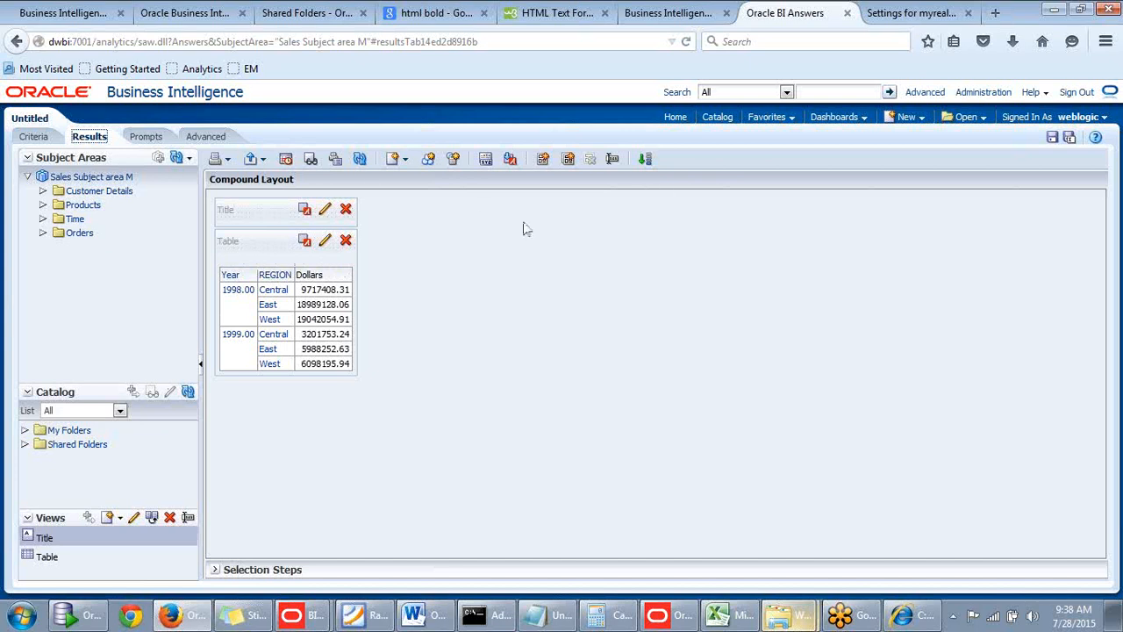
pyautogui.click(33, 138)
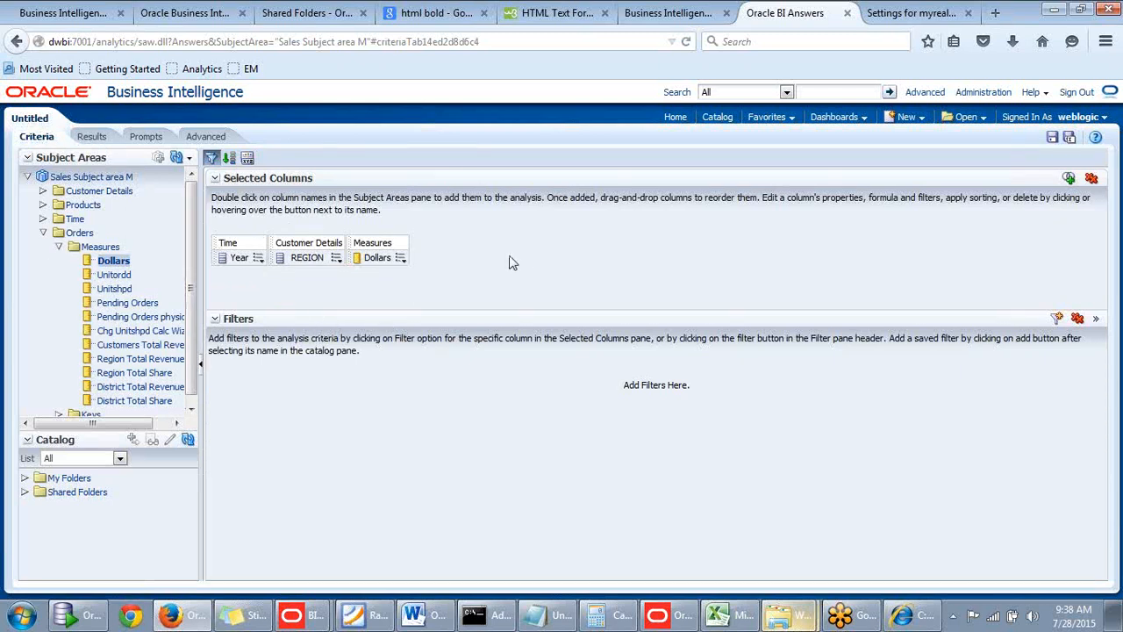
# Delete the Year column from the analysis.
pyautogui.click(258, 259)
pyautogui.click(257, 262)
pyautogui.click(259, 263)
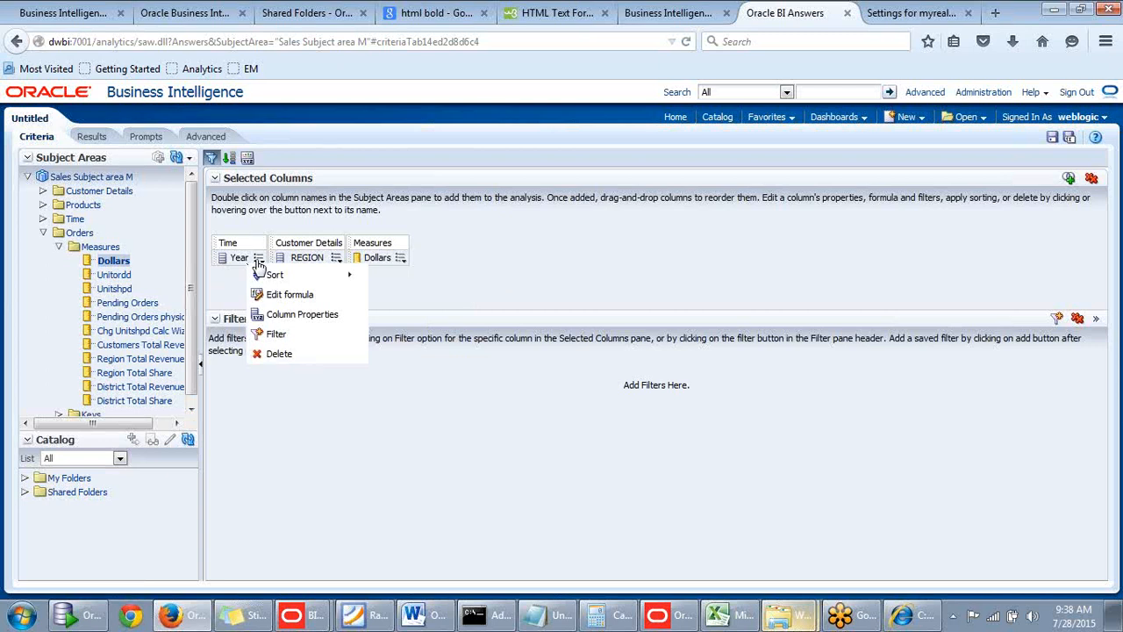
pyautogui.moveTo(263, 279)
pyautogui.click(265, 353)
# Add Year from the Time folder again, placing it in front of REGION.
pyautogui.click(42, 218)
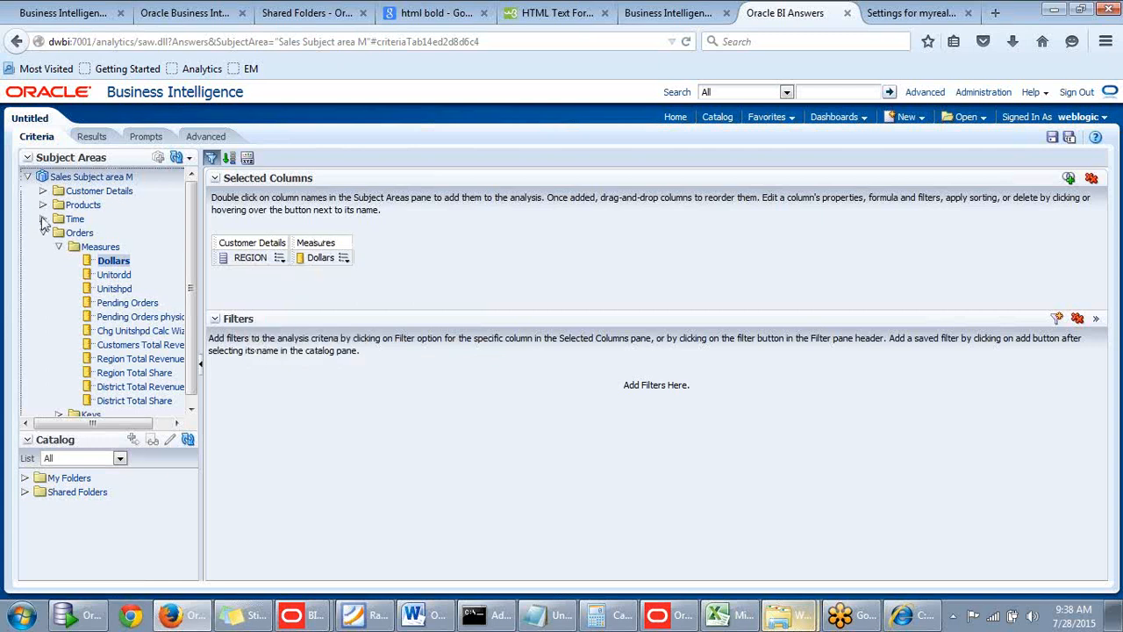
pyautogui.moveTo(189, 211); pyautogui.dragTo(174, 336)
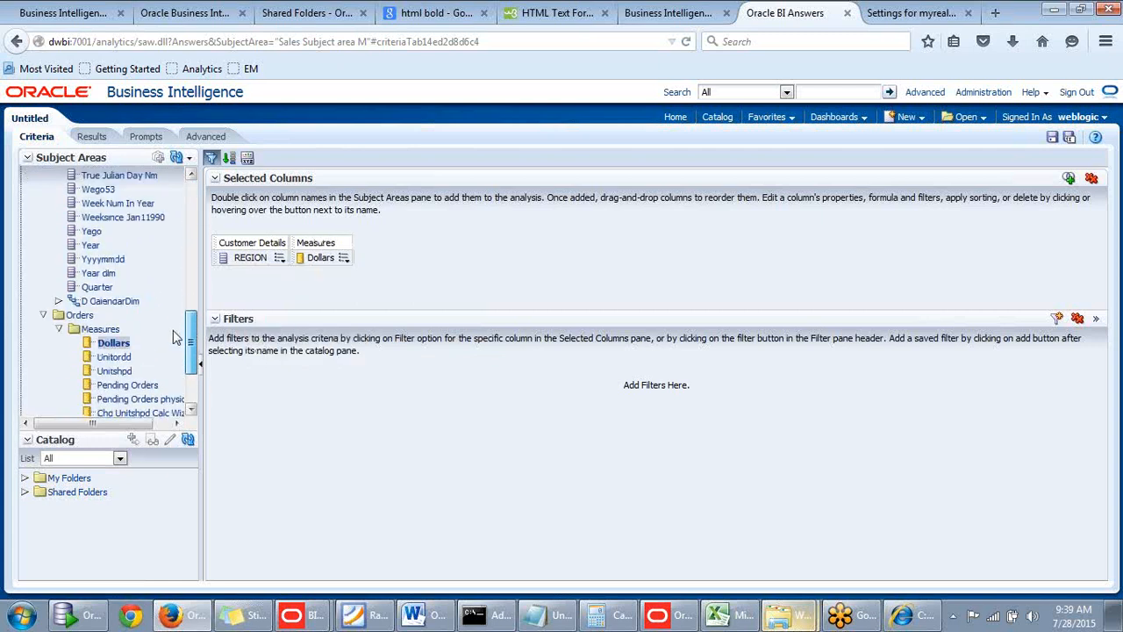
pyautogui.moveTo(88, 250); pyautogui.dragTo(213, 251)
pyautogui.moveTo(388, 241); pyautogui.dragTo(221, 255)
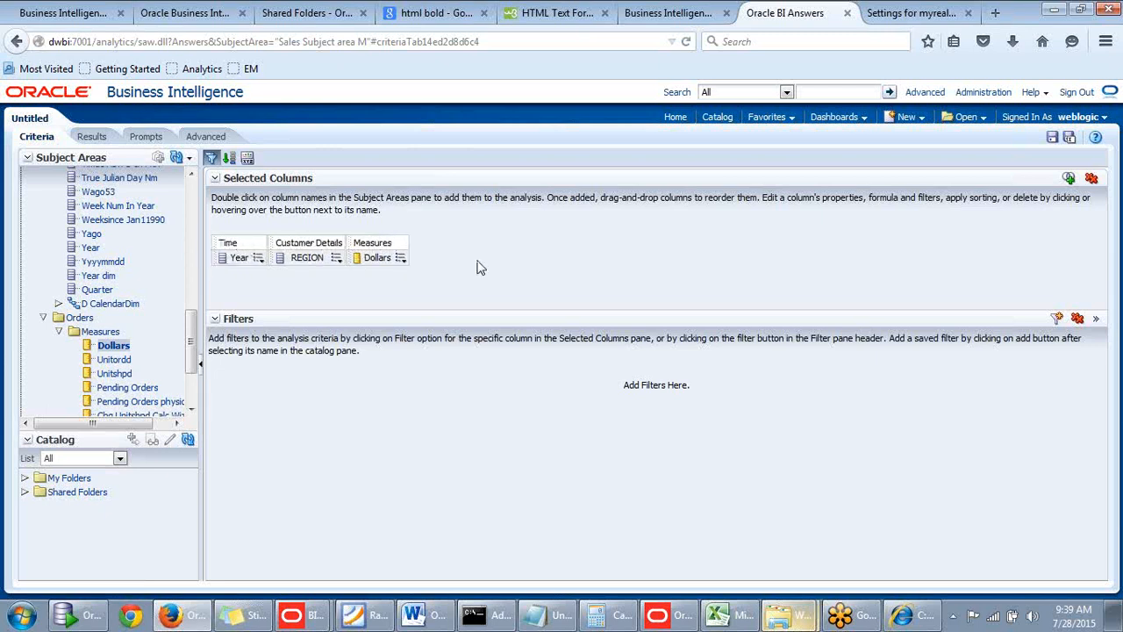
# Open the Year column's properties and set its font size to 25.
pyautogui.click(259, 257)
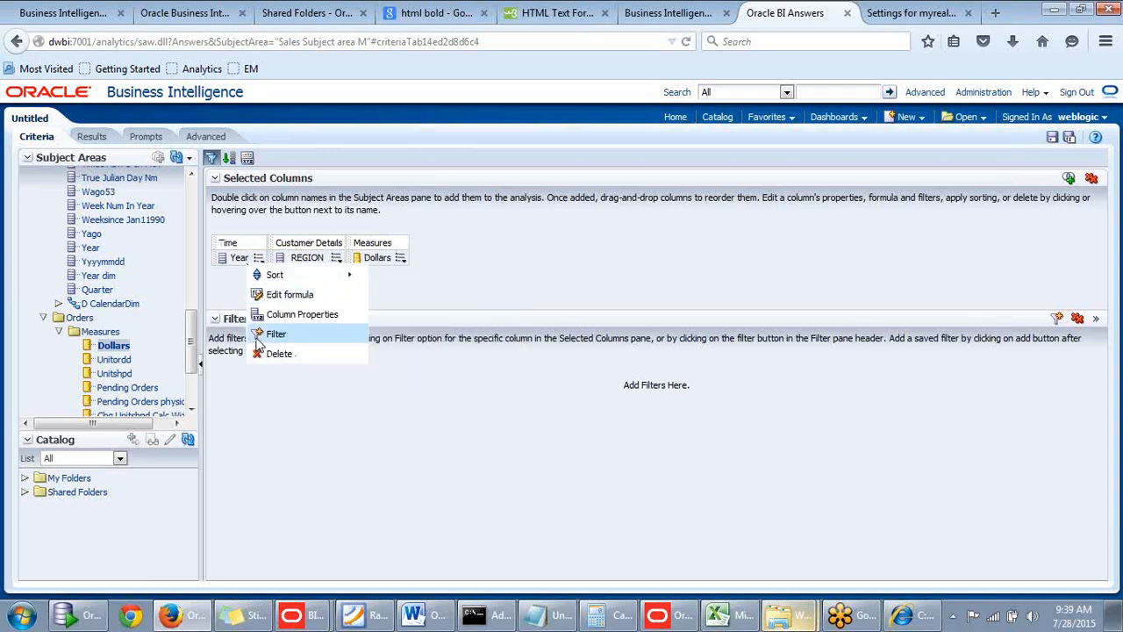
pyautogui.click(306, 315)
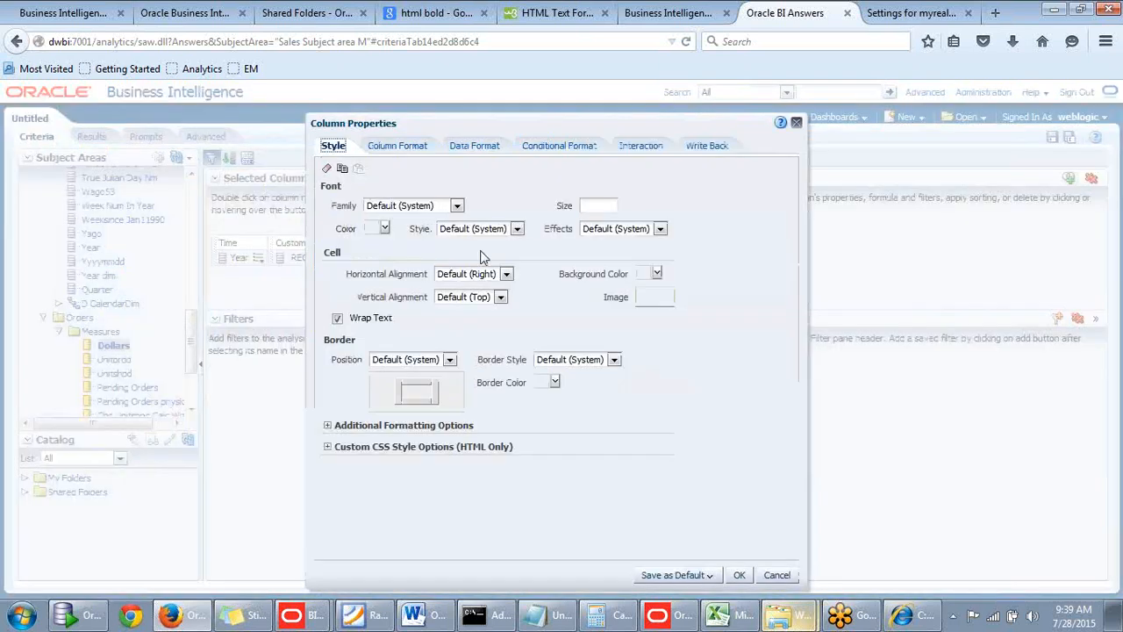
pyautogui.moveTo(658, 121); pyautogui.dragTo(799, 61)
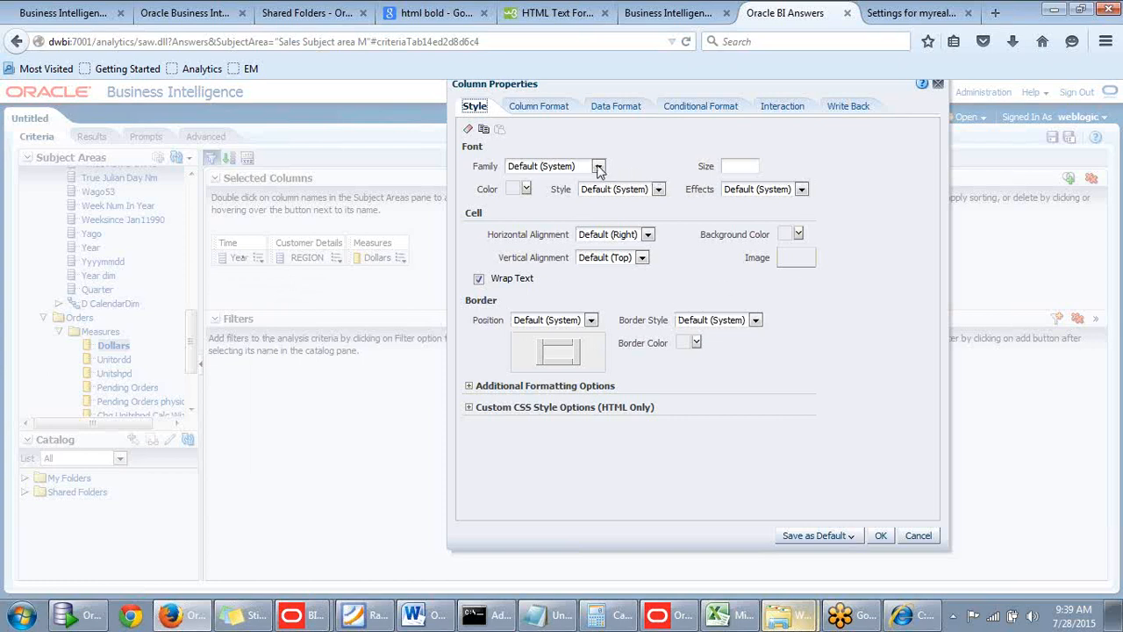
pyautogui.click(737, 166)
pyautogui.write('25')
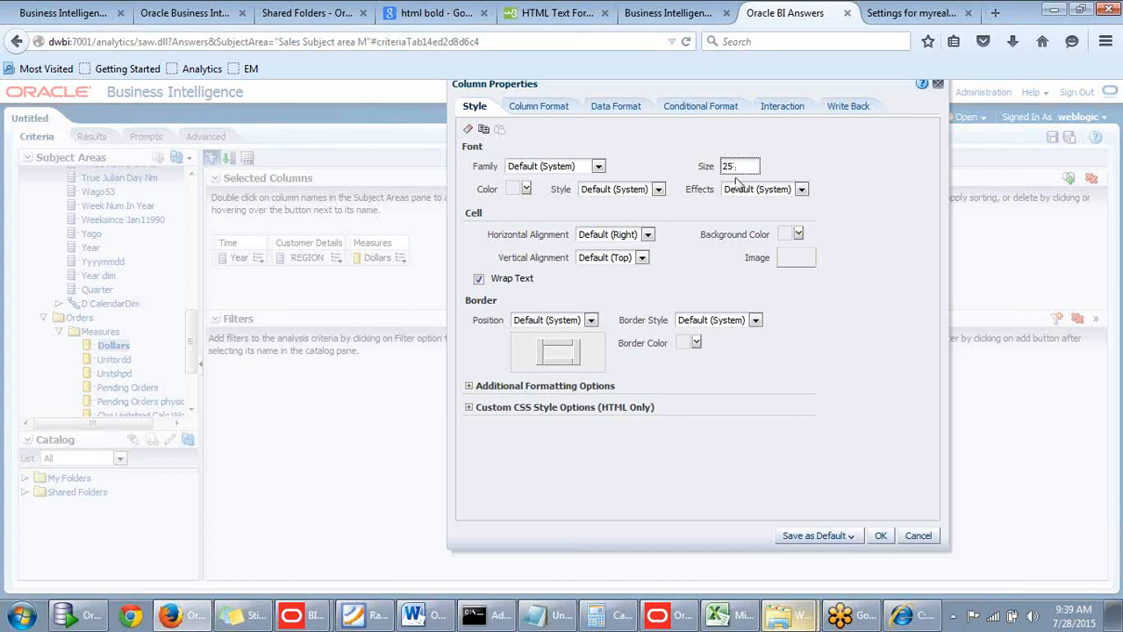
pyautogui.click(526, 188)
pyautogui.click(598, 281)
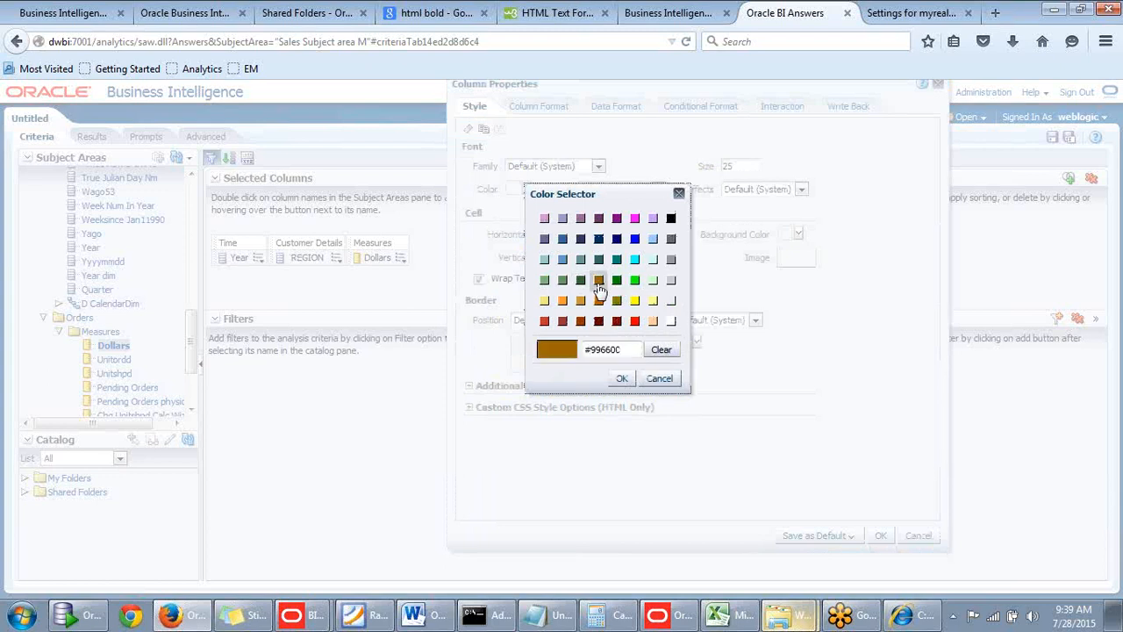
pyautogui.click(678, 193)
# Set the Year column's font effect to Underline.
pyautogui.click(801, 189)
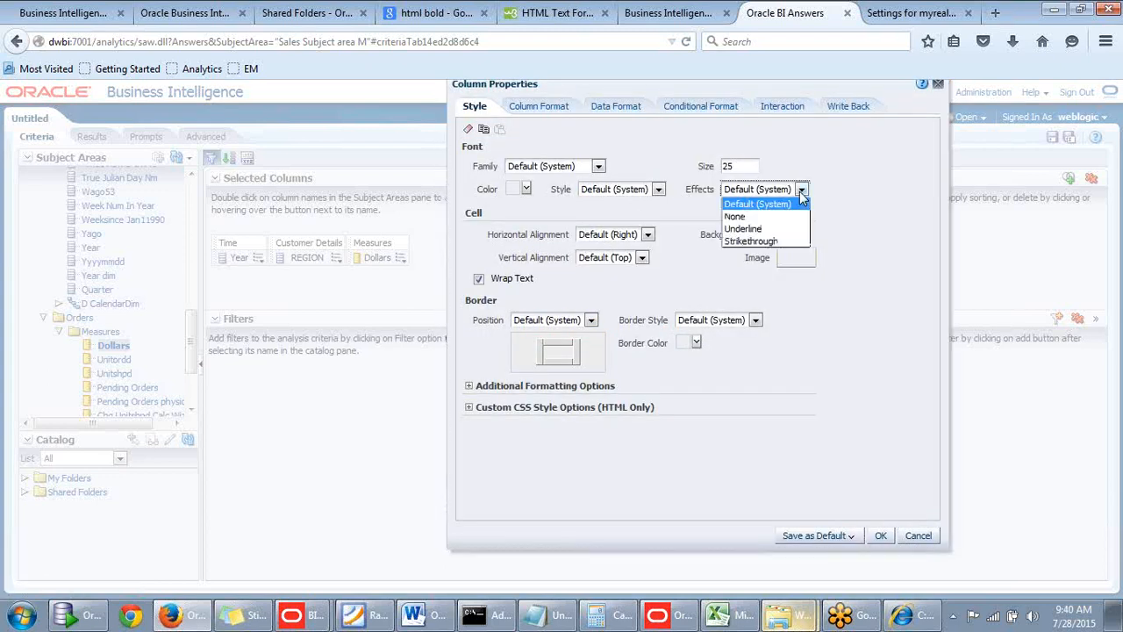
pyautogui.click(743, 228)
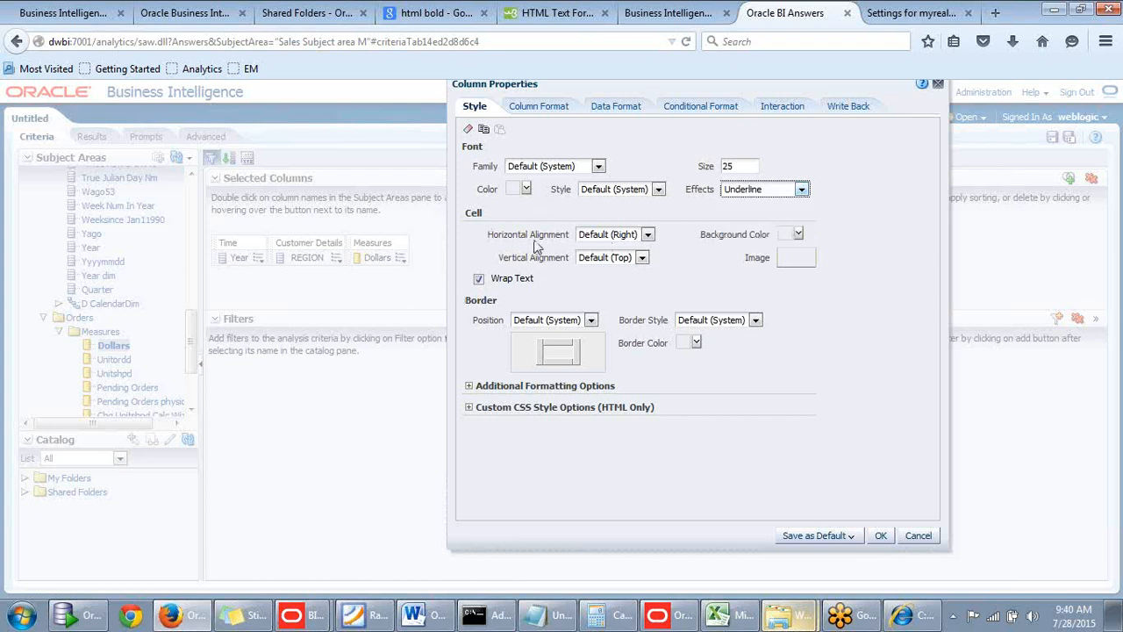
pyautogui.click(798, 234)
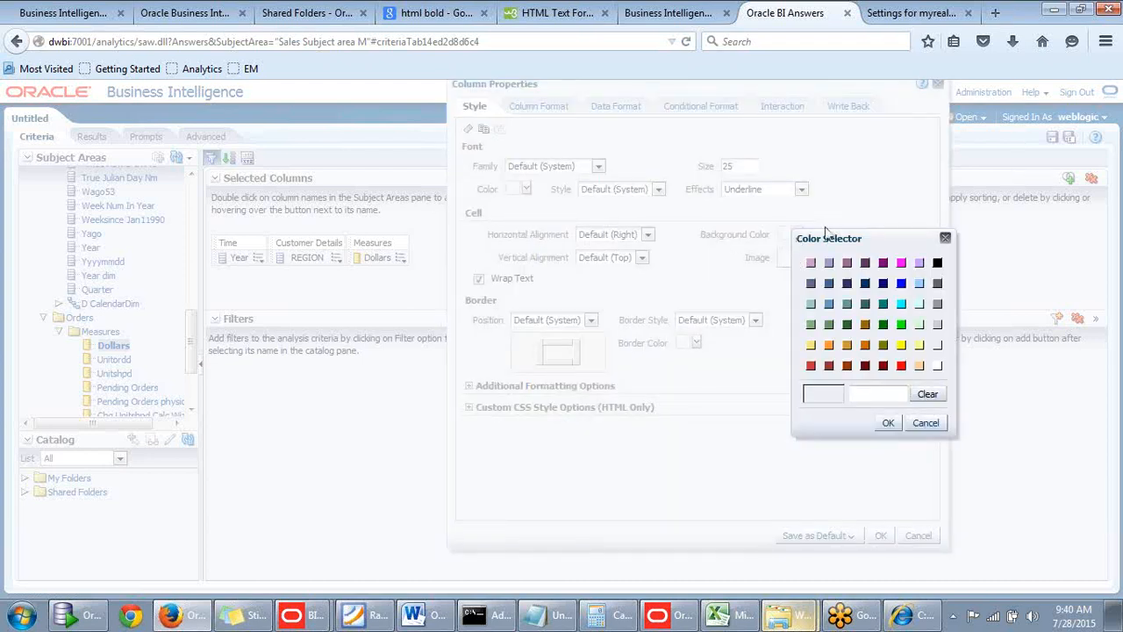
pyautogui.click(945, 239)
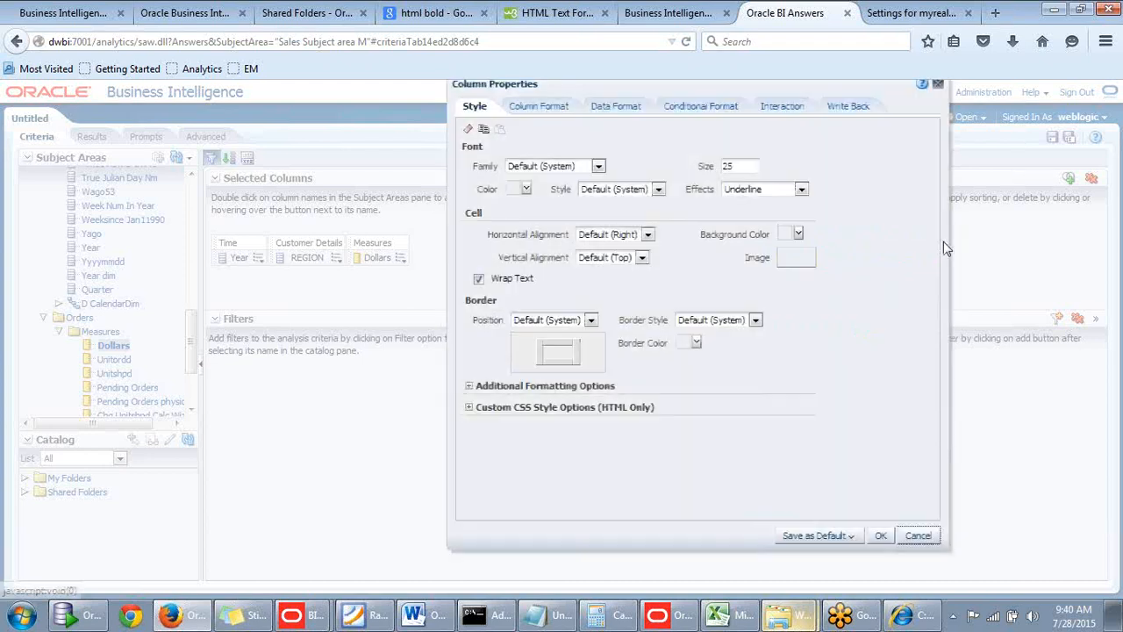
# Browse the available graphics and assign the green check mark as the Year column's cell image.
pyautogui.click(795, 257)
pyautogui.moveTo(845, 275); pyautogui.dragTo(802, 216)
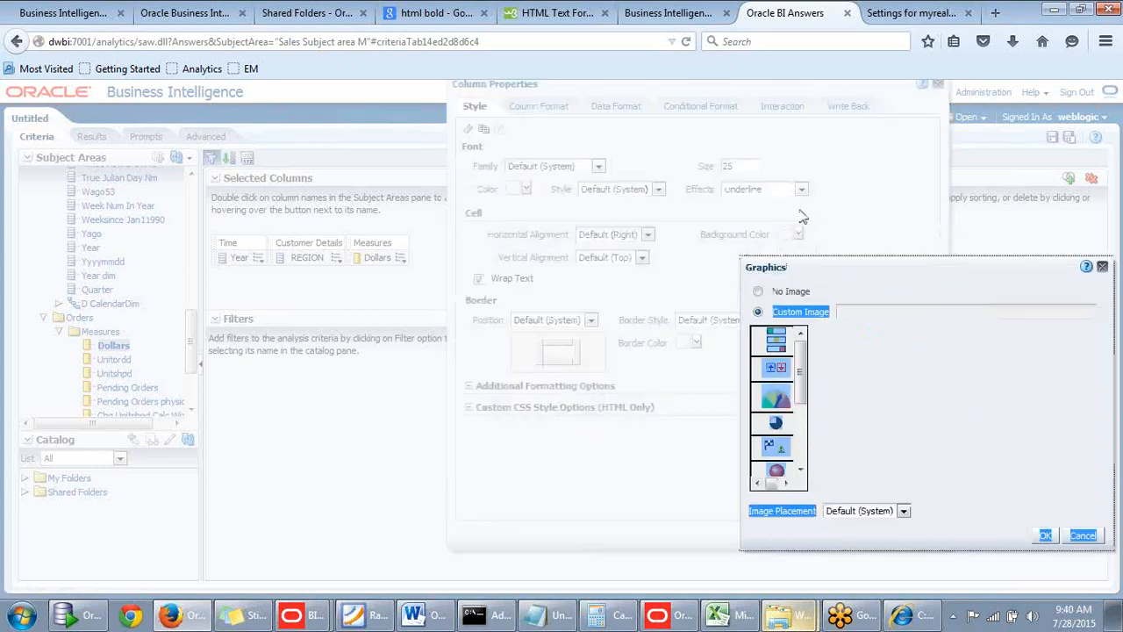
pyautogui.moveTo(802, 371); pyautogui.dragTo(805, 392)
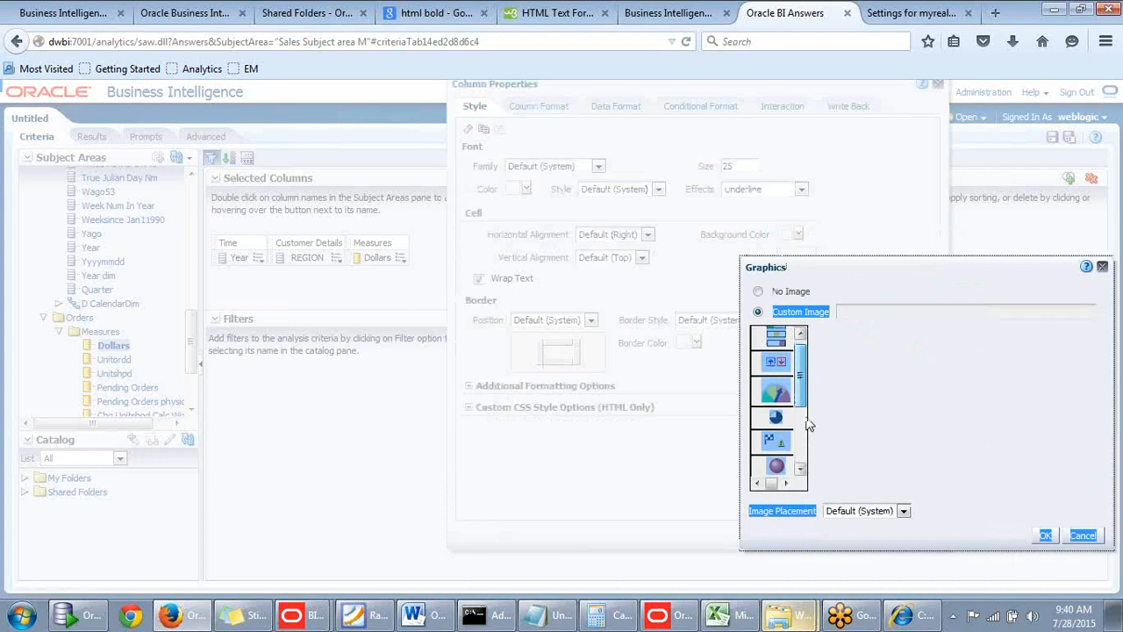
pyautogui.click(801, 470)
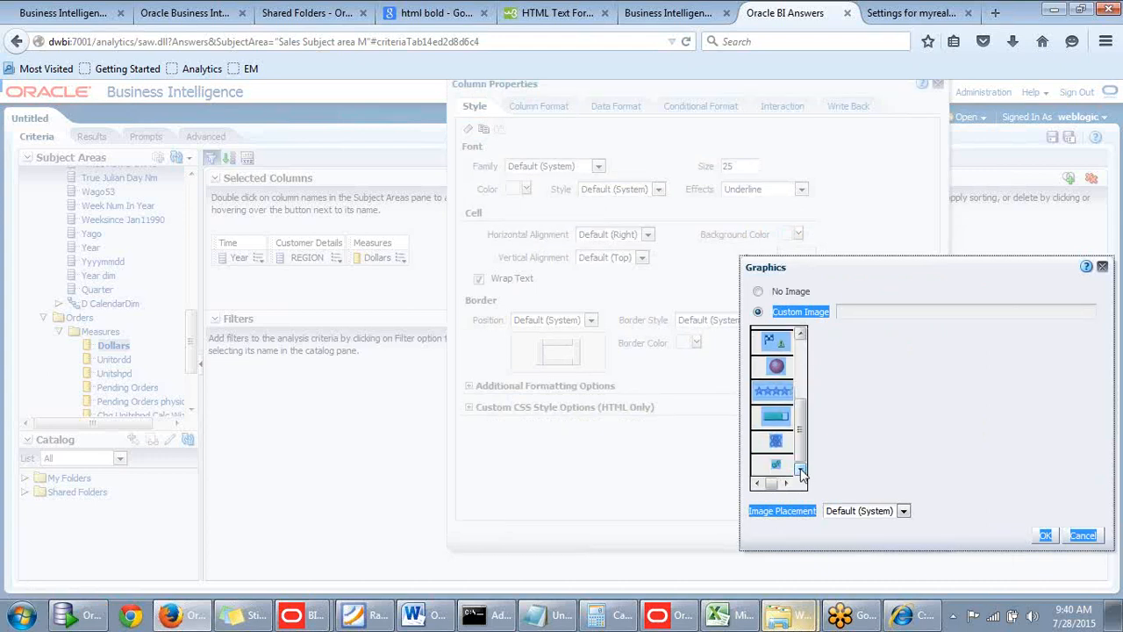
pyautogui.moveTo(802, 447); pyautogui.dragTo(800, 392)
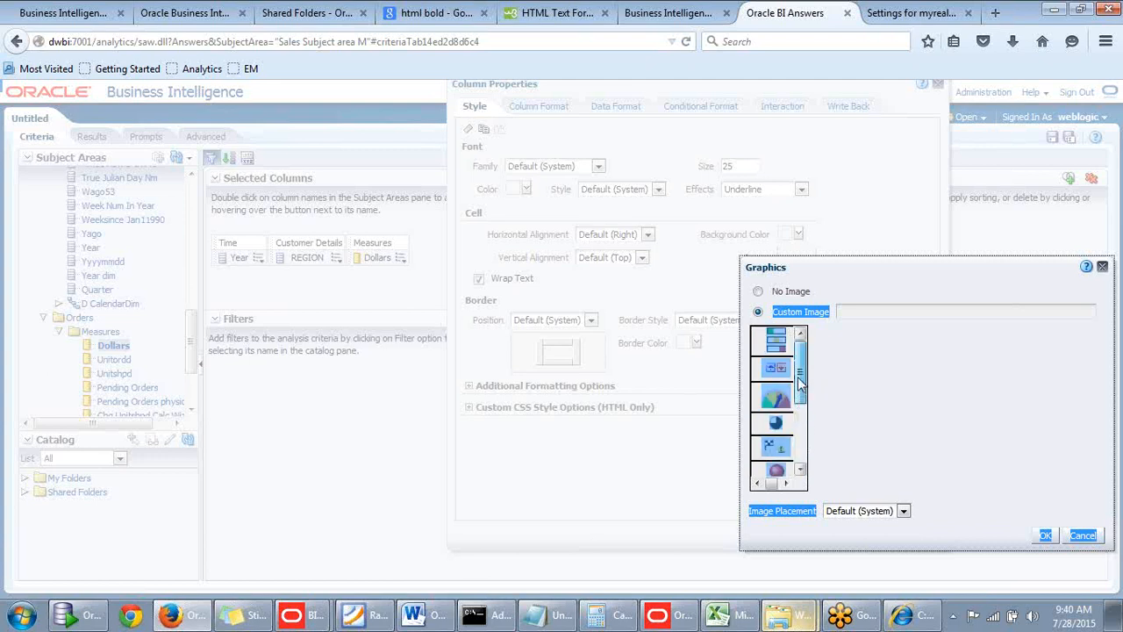
pyautogui.click(801, 470)
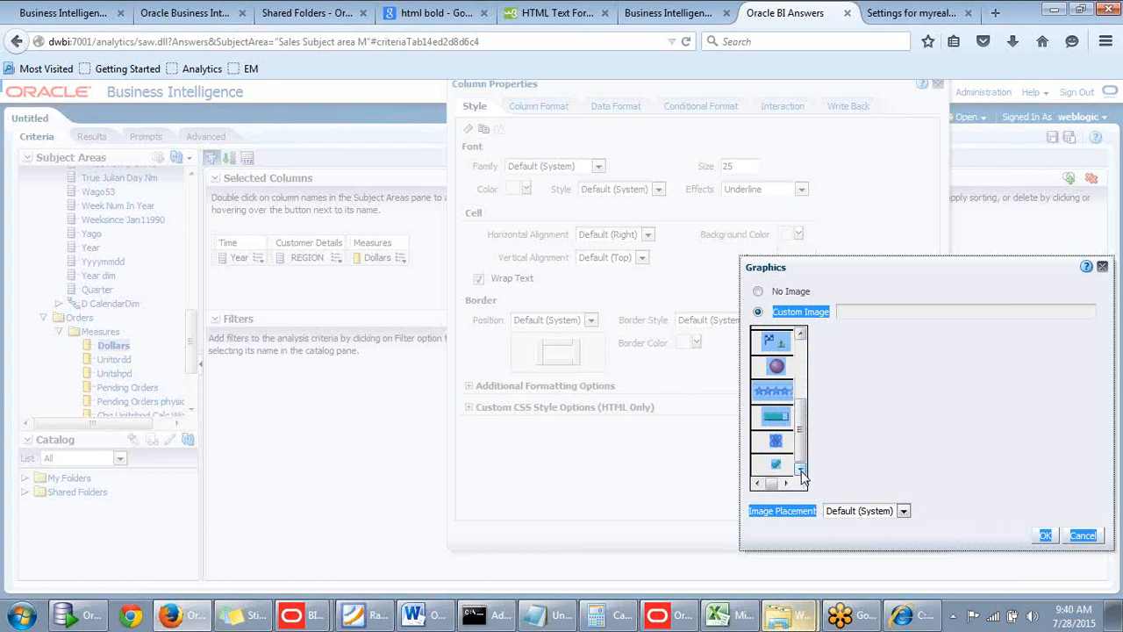
pyautogui.click(778, 465)
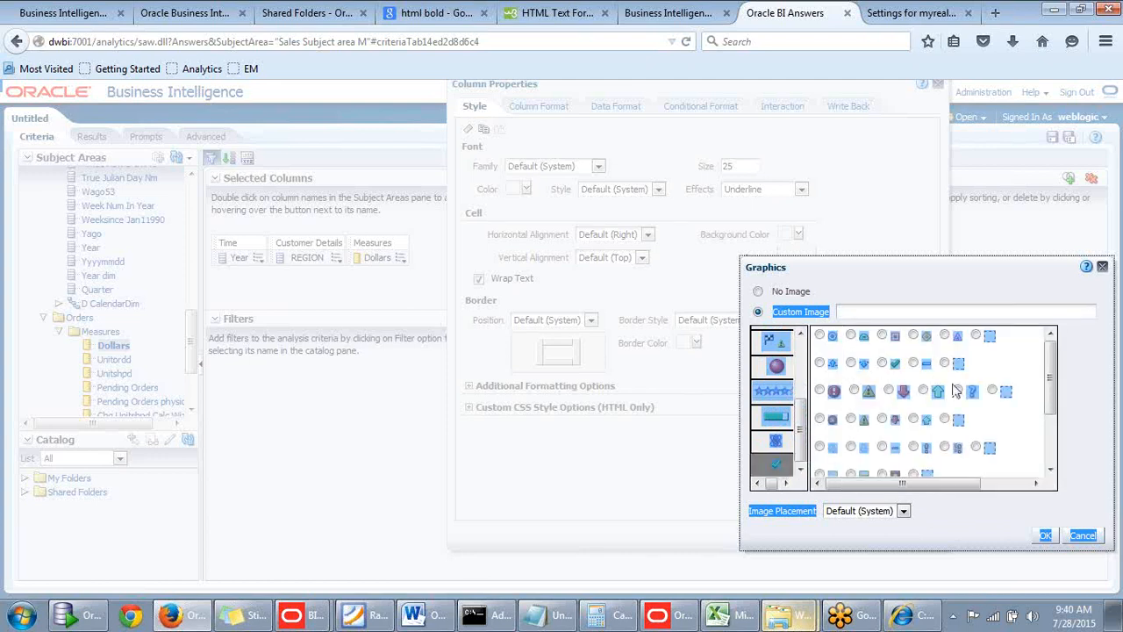
pyautogui.click(1023, 377)
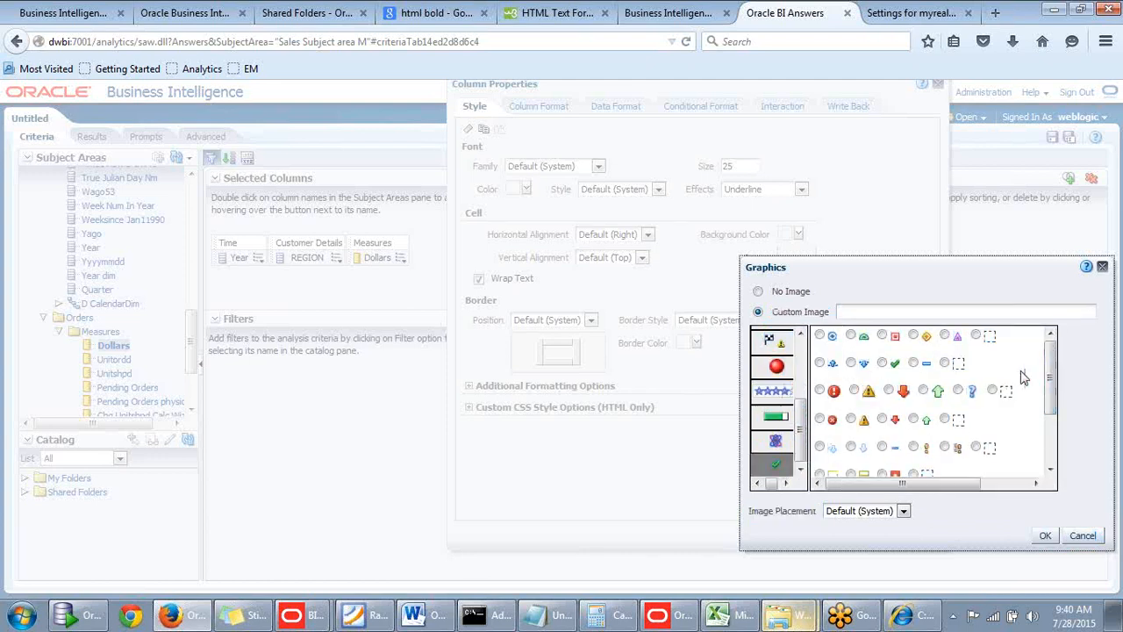
pyautogui.click(888, 390)
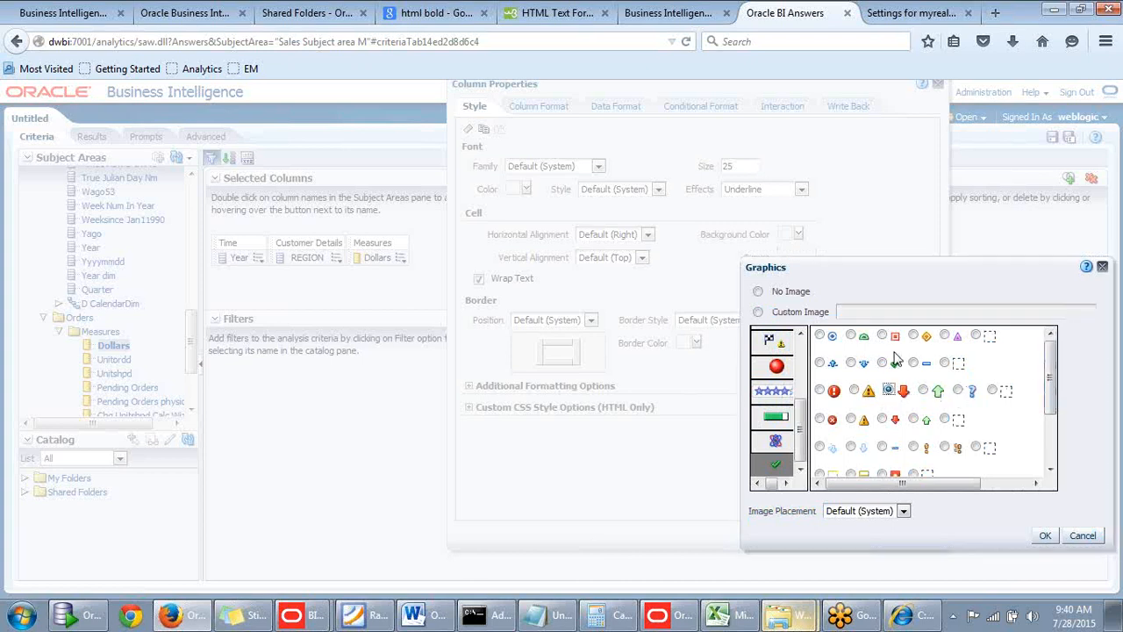
pyautogui.moveTo(1050, 388)
pyautogui.mouseDown()
pyautogui.moveTo(1051, 428)
pyautogui.moveTo(1051, 404)
pyautogui.mouseUp()
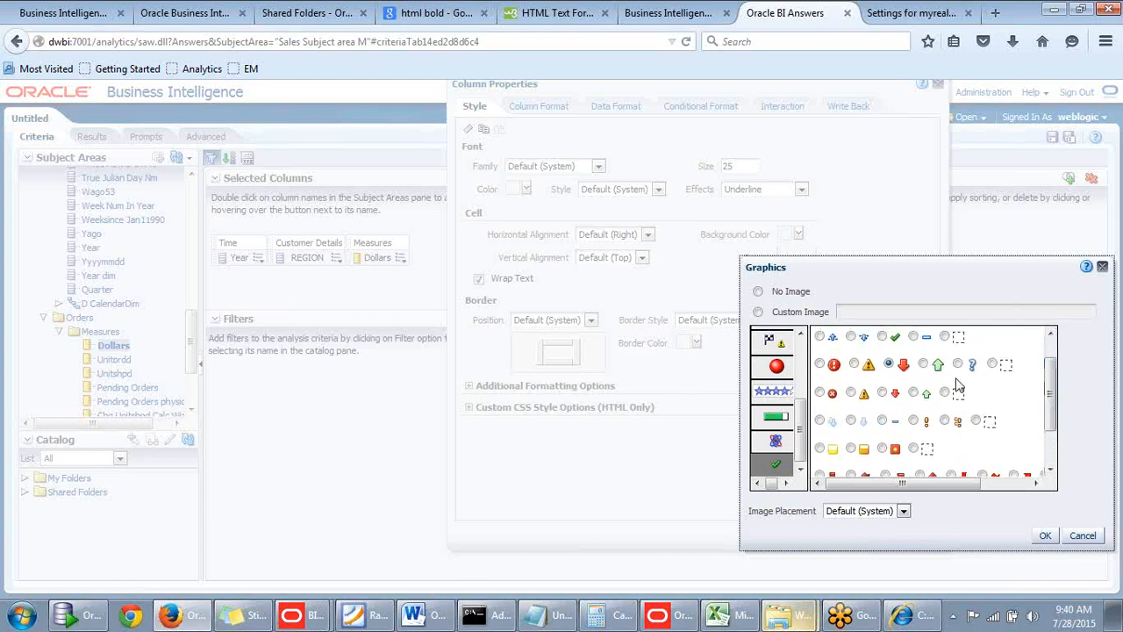
pyautogui.click(882, 337)
pyautogui.click(1046, 535)
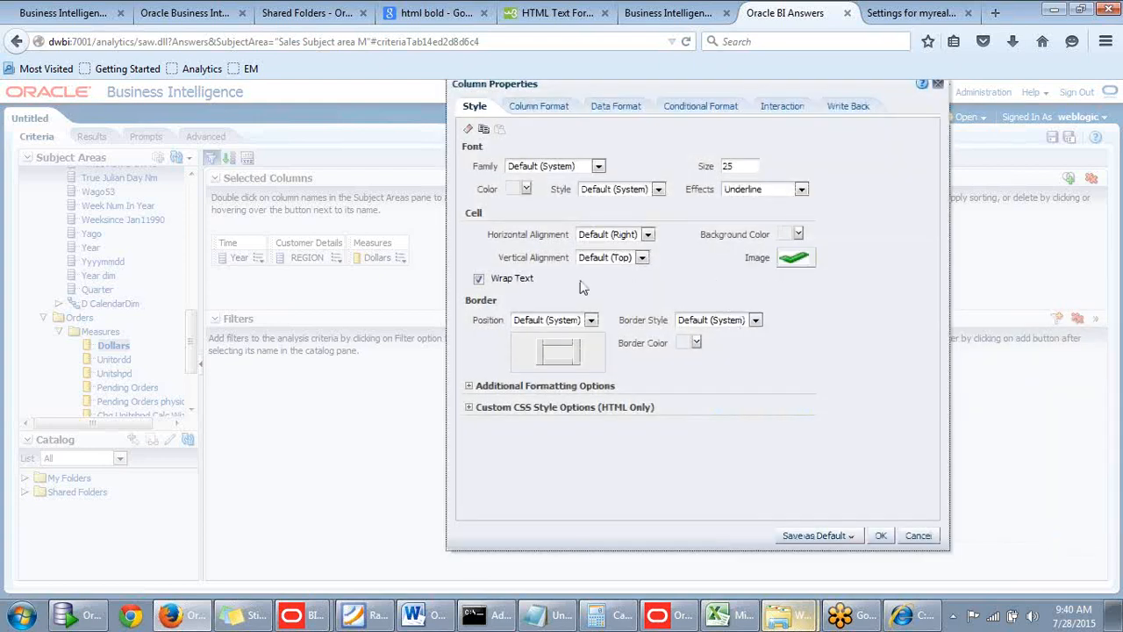
# Give the Year column's cells custom borders on the left and right sides and apply the column properties.
pyautogui.click(592, 321)
pyautogui.click(593, 322)
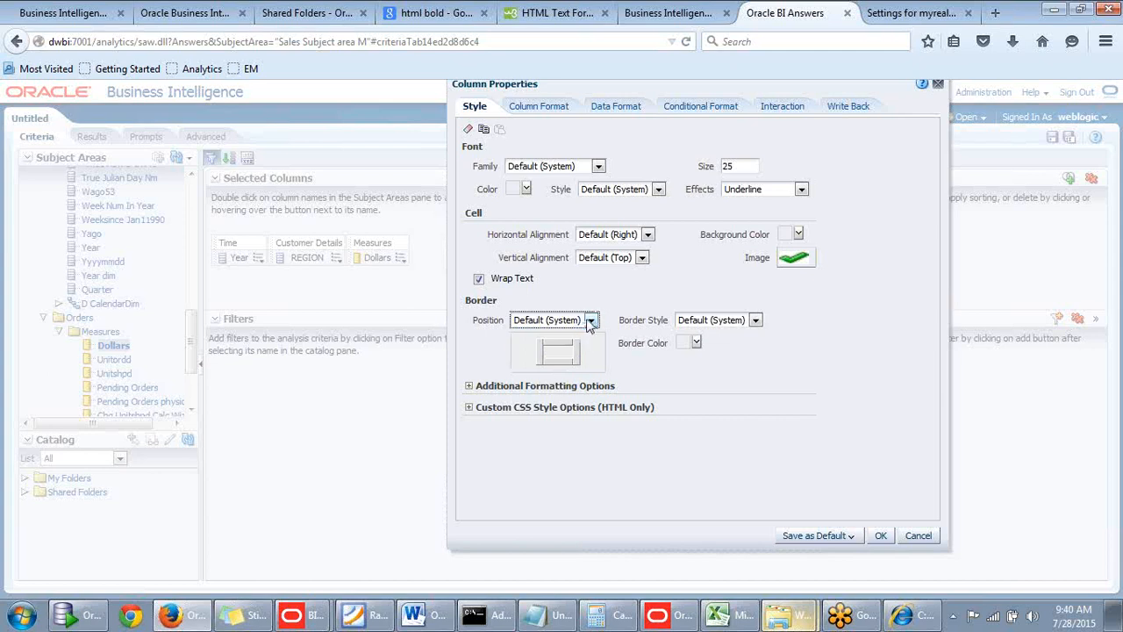
pyautogui.click(591, 321)
pyautogui.click(543, 373)
pyautogui.click(539, 353)
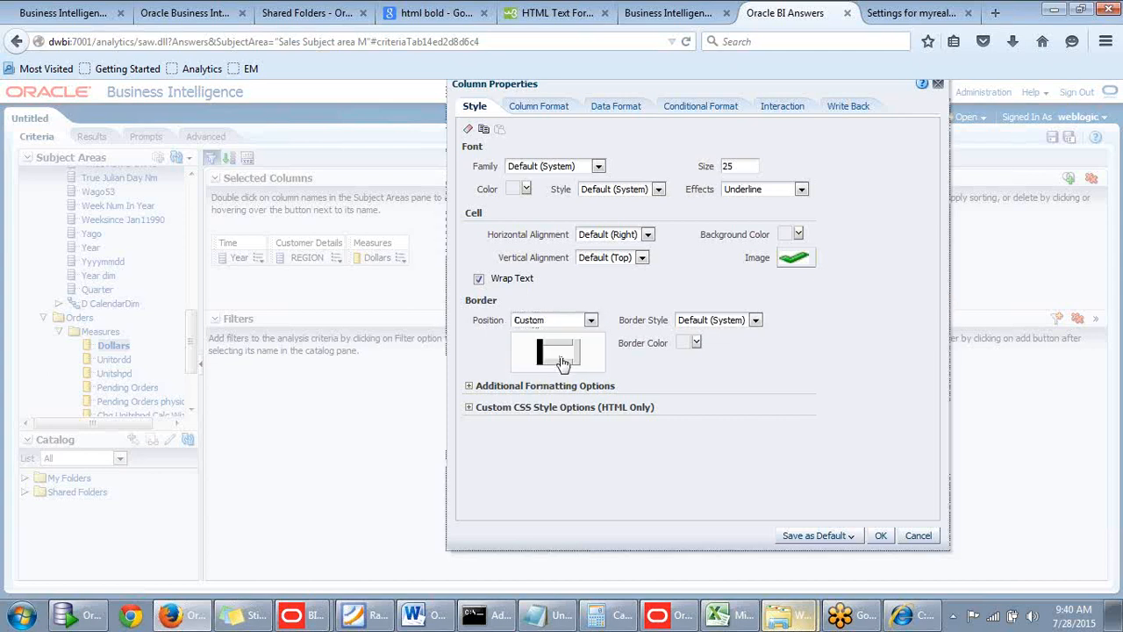
pyautogui.click(576, 353)
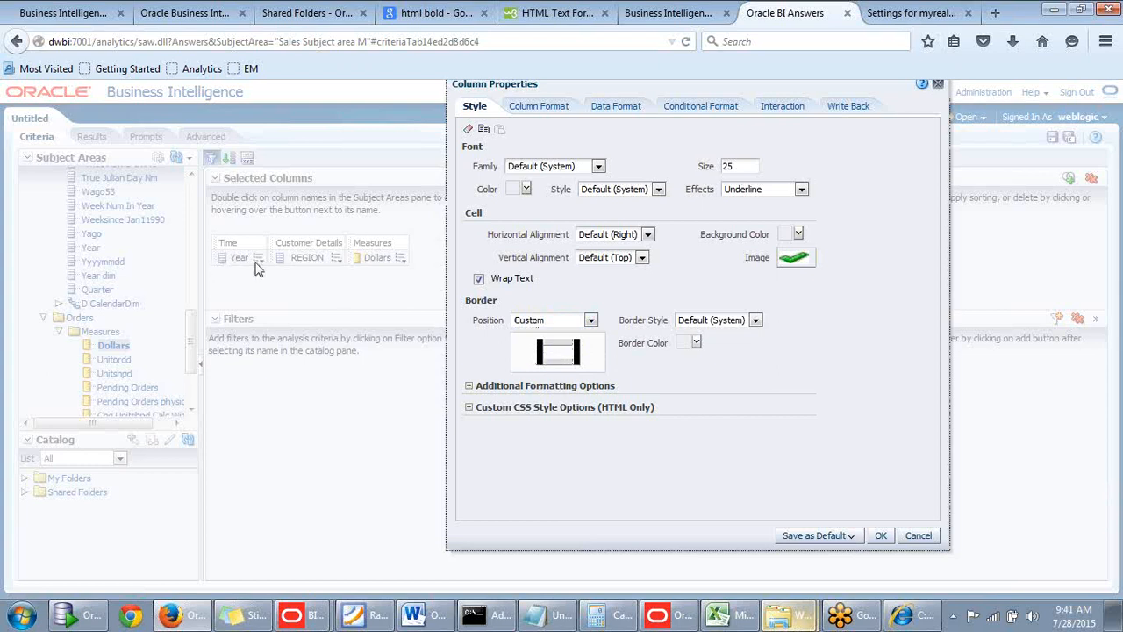
pyautogui.click(880, 537)
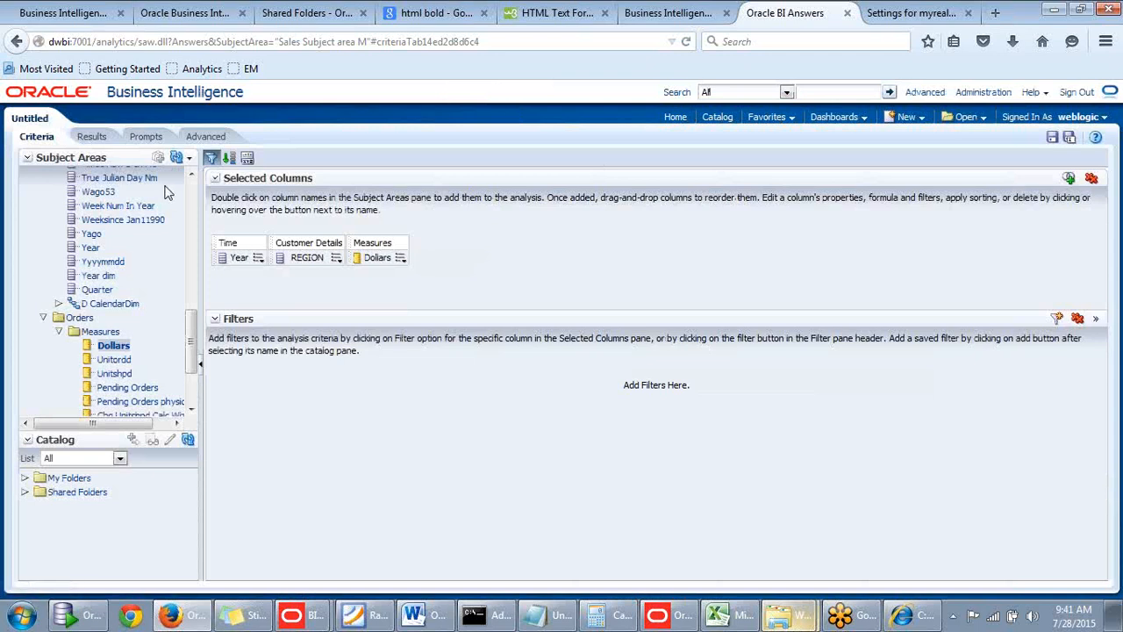
# Display the analysis results and move the Year column in front of REGION in the table.
pyautogui.click(91, 137)
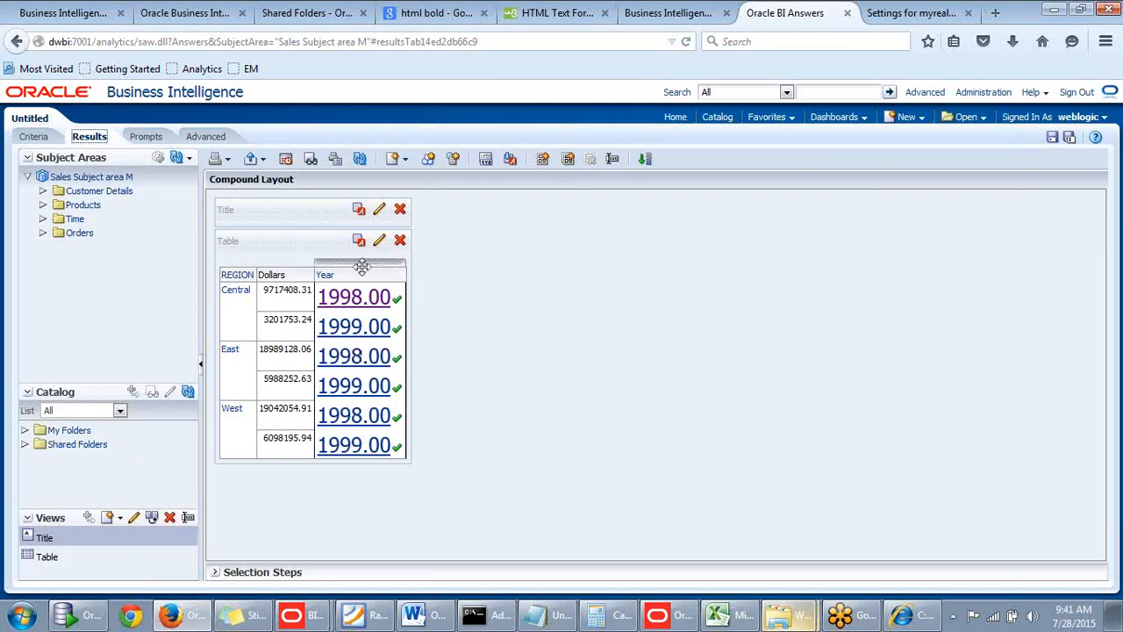
pyautogui.moveTo(358, 259); pyautogui.dragTo(236, 296)
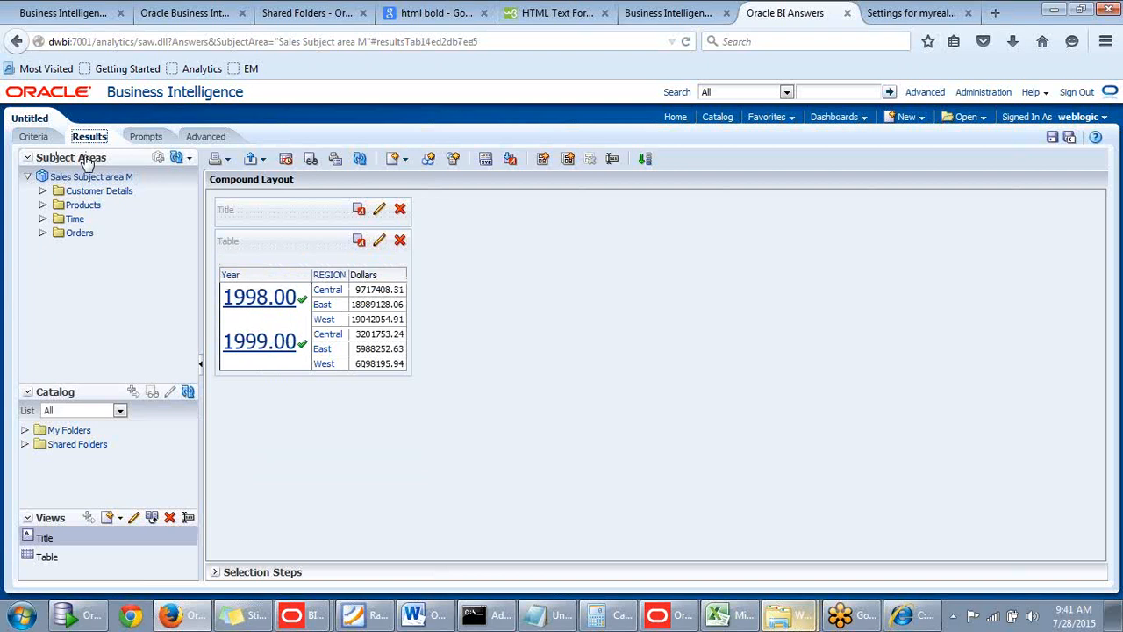
# Clear the Year column's font size, set its cell image to No Image, apply the properties and display the results.
pyautogui.click(37, 138)
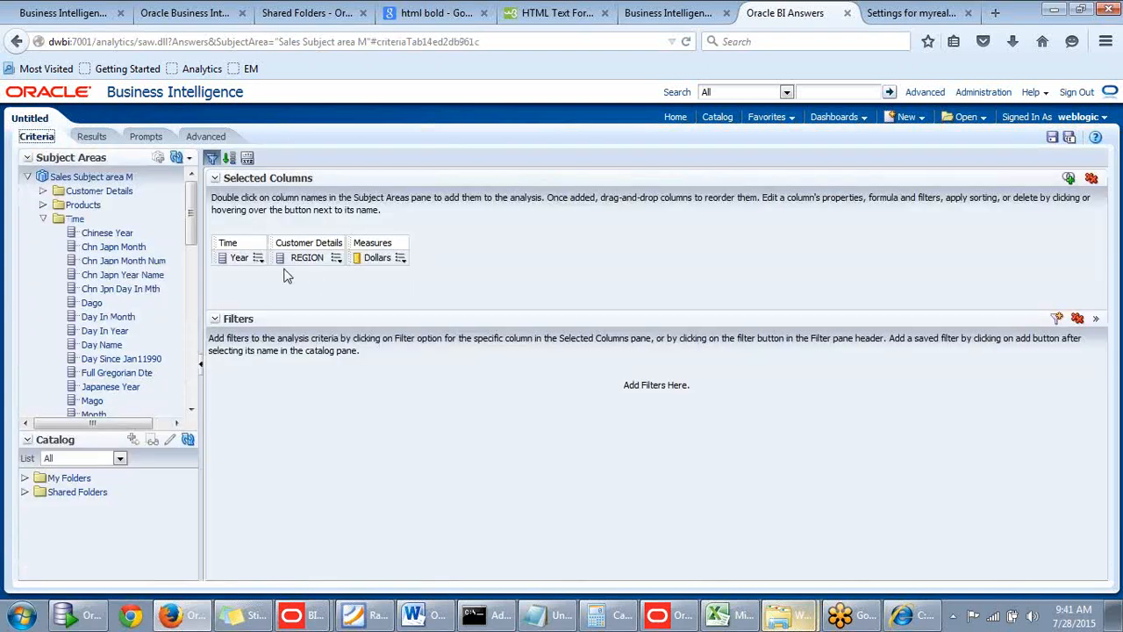
pyautogui.moveTo(259, 258)
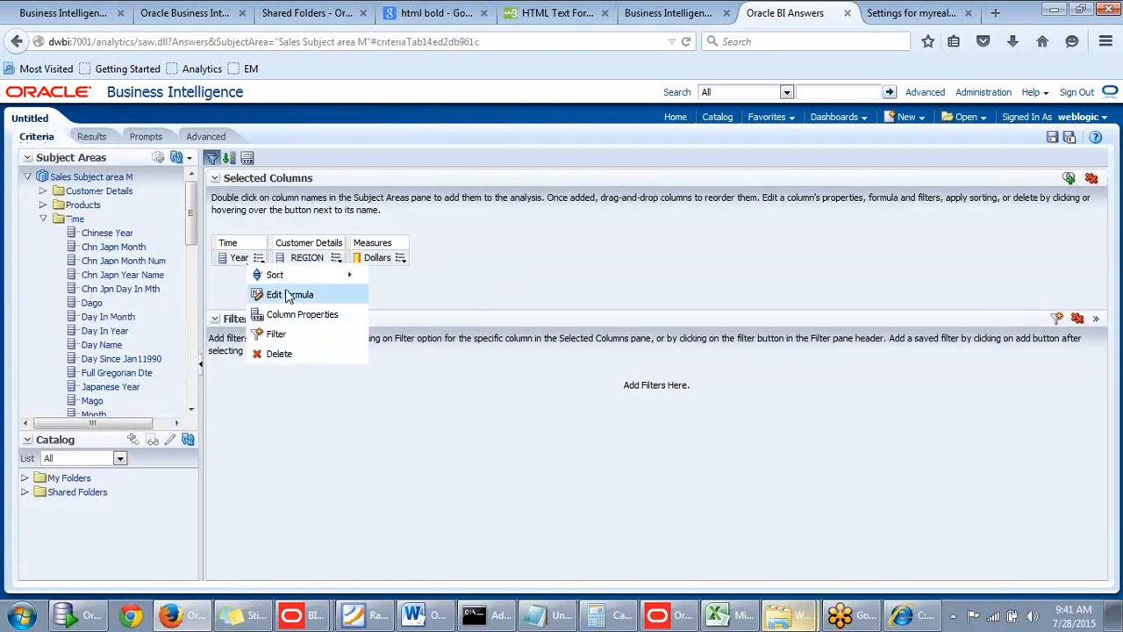
pyautogui.click(293, 316)
pyautogui.doubleClick(597, 205)
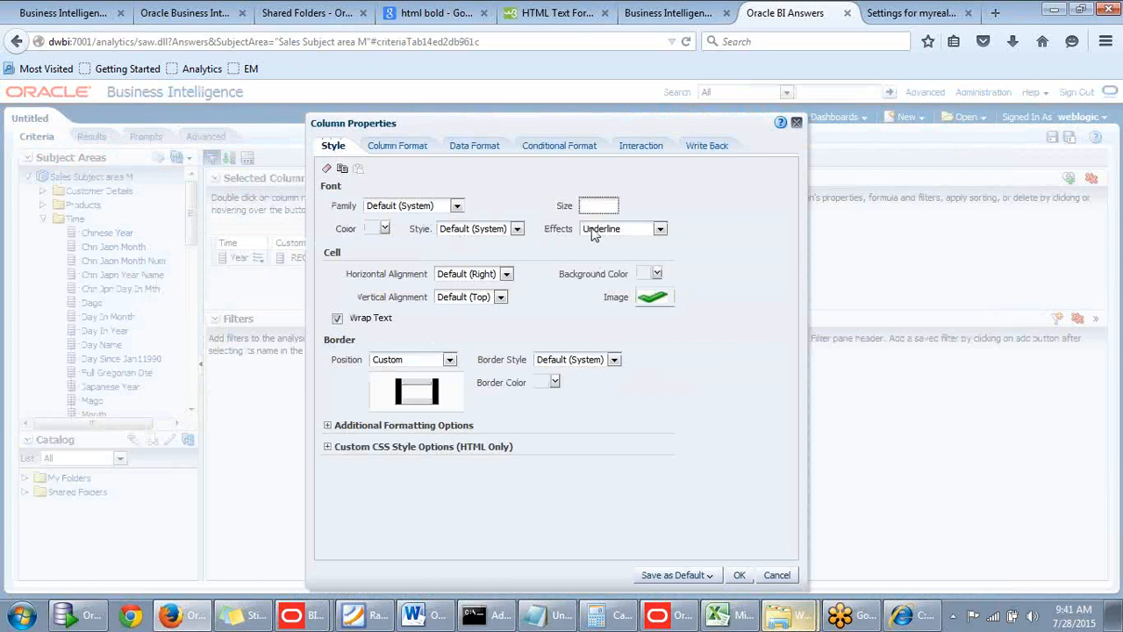
pyautogui.click(650, 296)
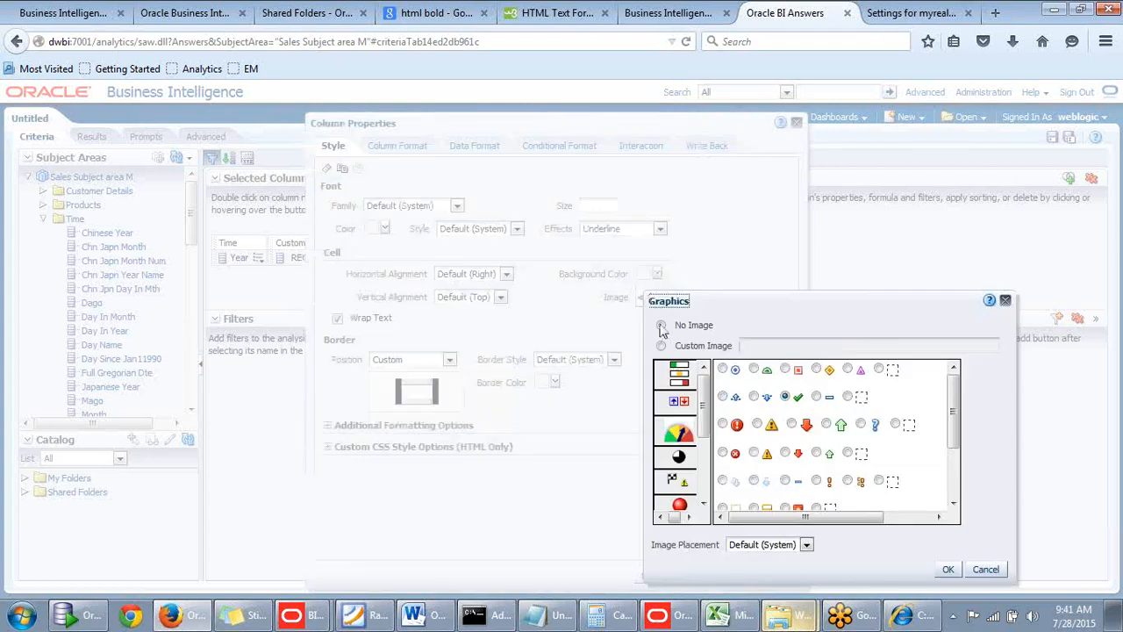
pyautogui.click(949, 568)
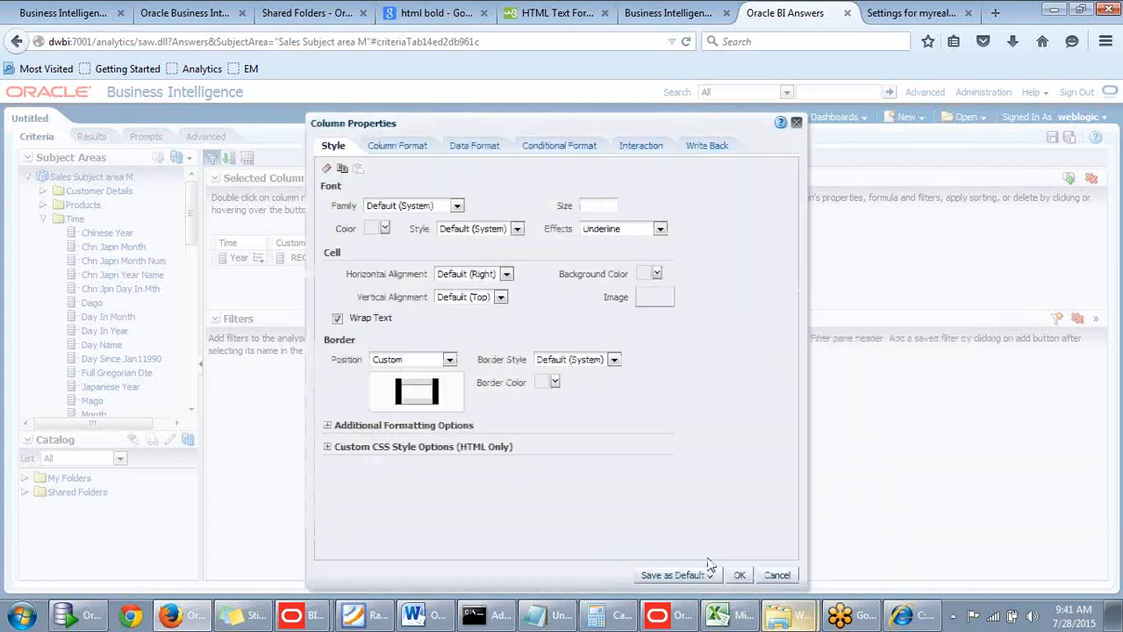
pyautogui.click(737, 575)
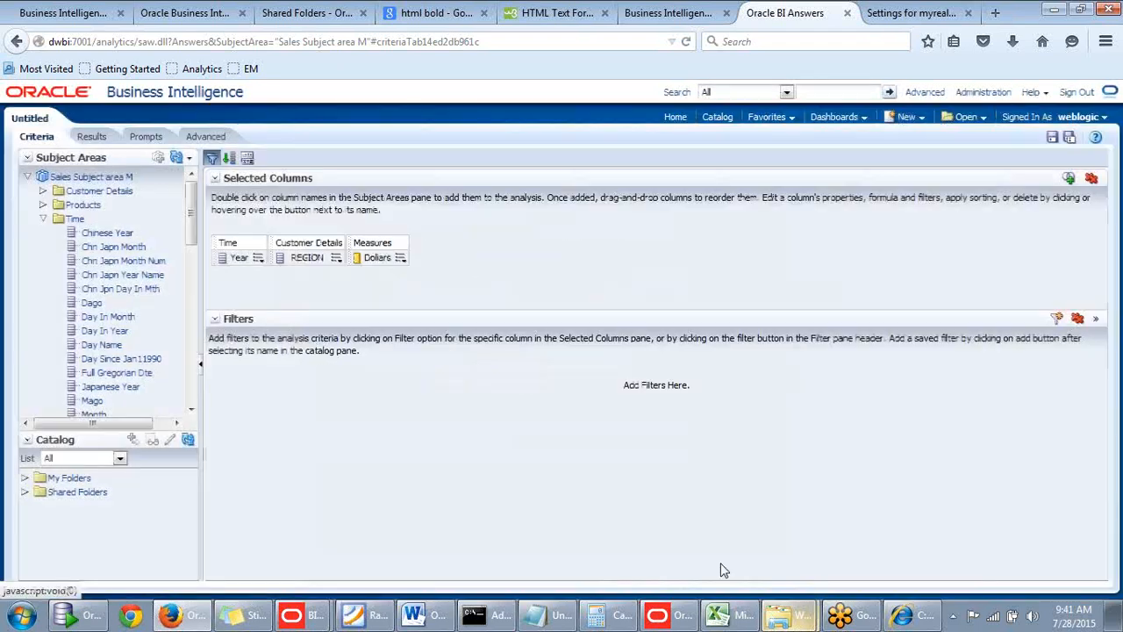
pyautogui.click(88, 139)
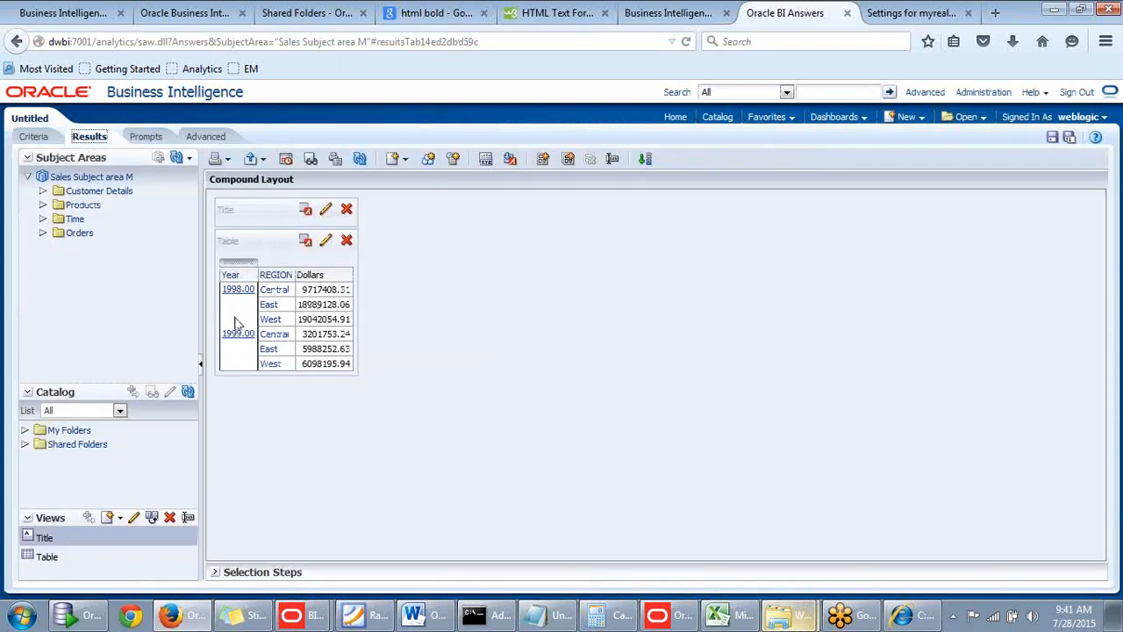
# Reopen the Year column's properties and enable Custom Headings in its column format settings.
pyautogui.click(35, 138)
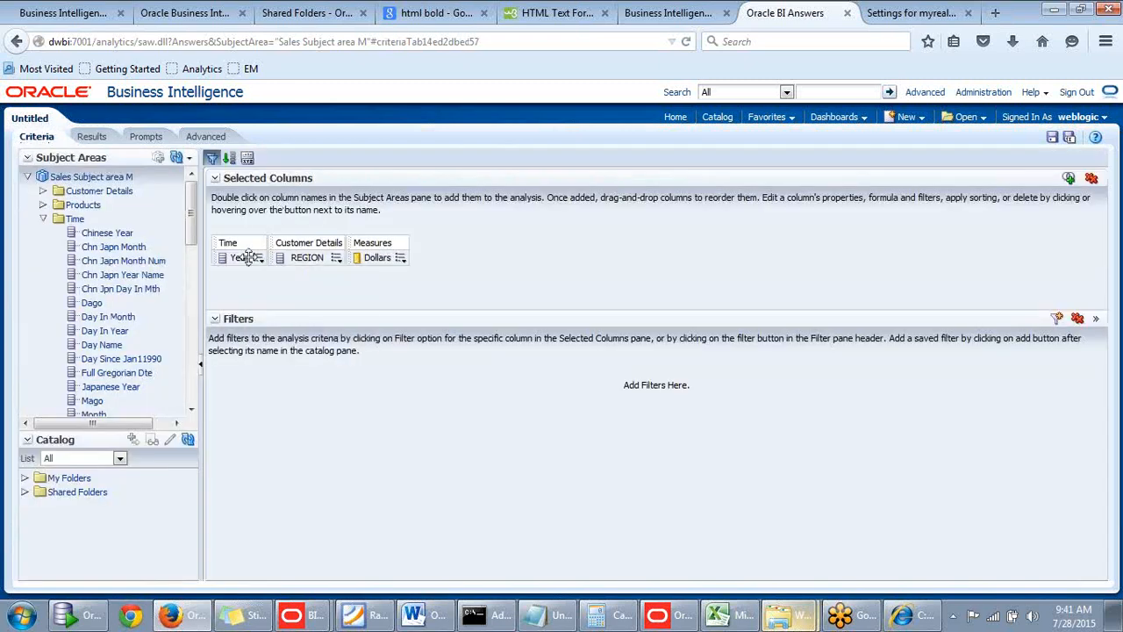
pyautogui.moveTo(259, 268)
pyautogui.click(279, 314)
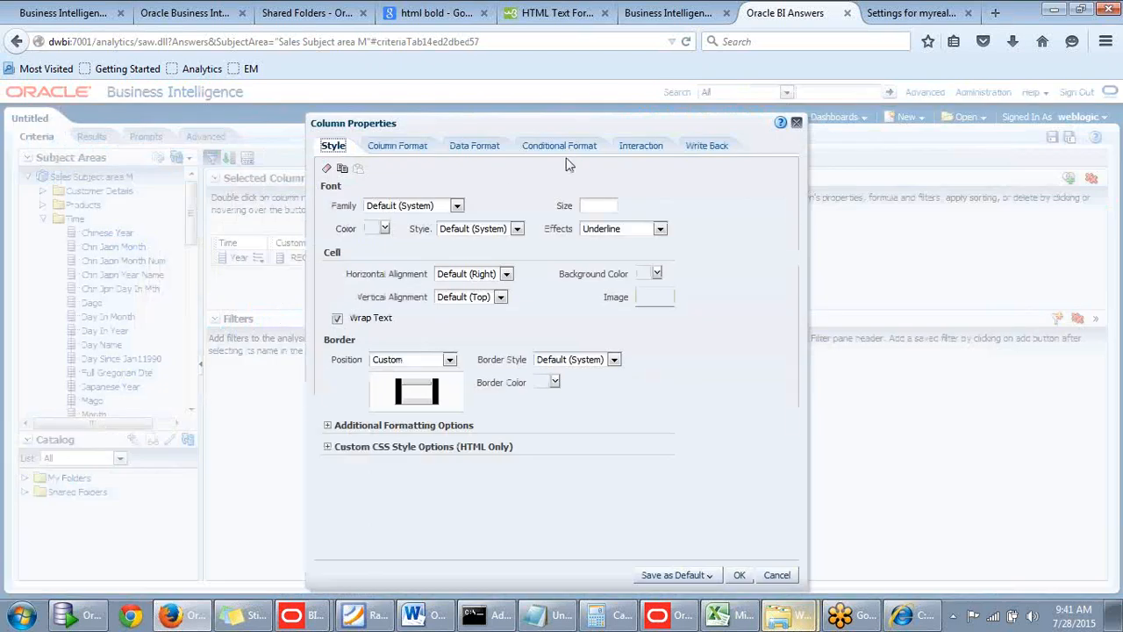
pyautogui.click(419, 151)
pyautogui.moveTo(487, 122); pyautogui.dragTo(586, 112)
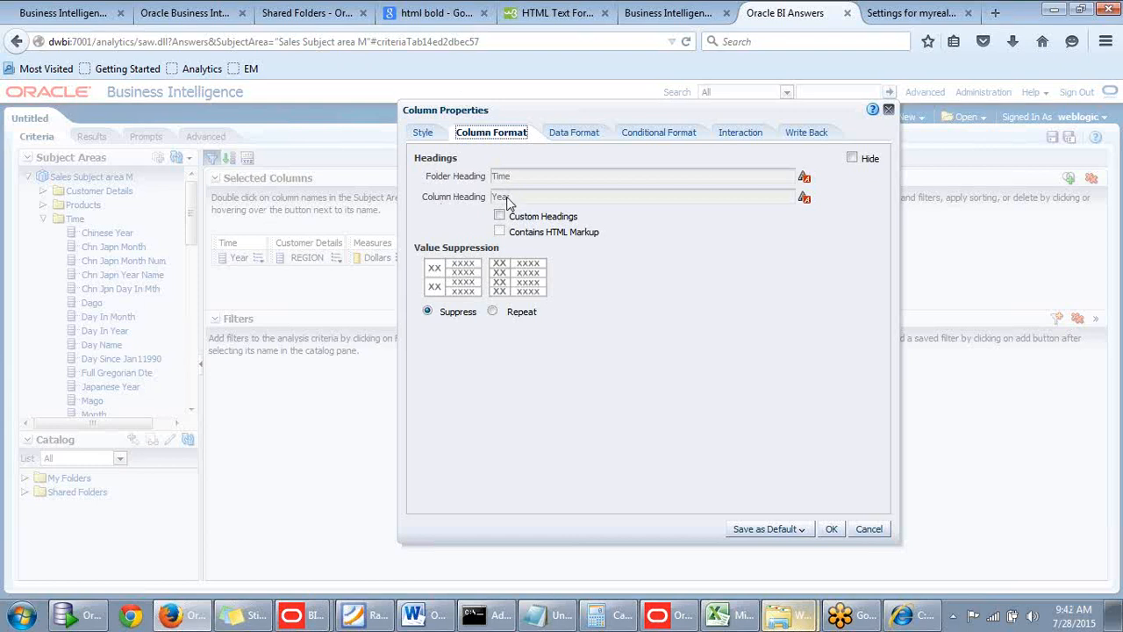
pyautogui.click(500, 217)
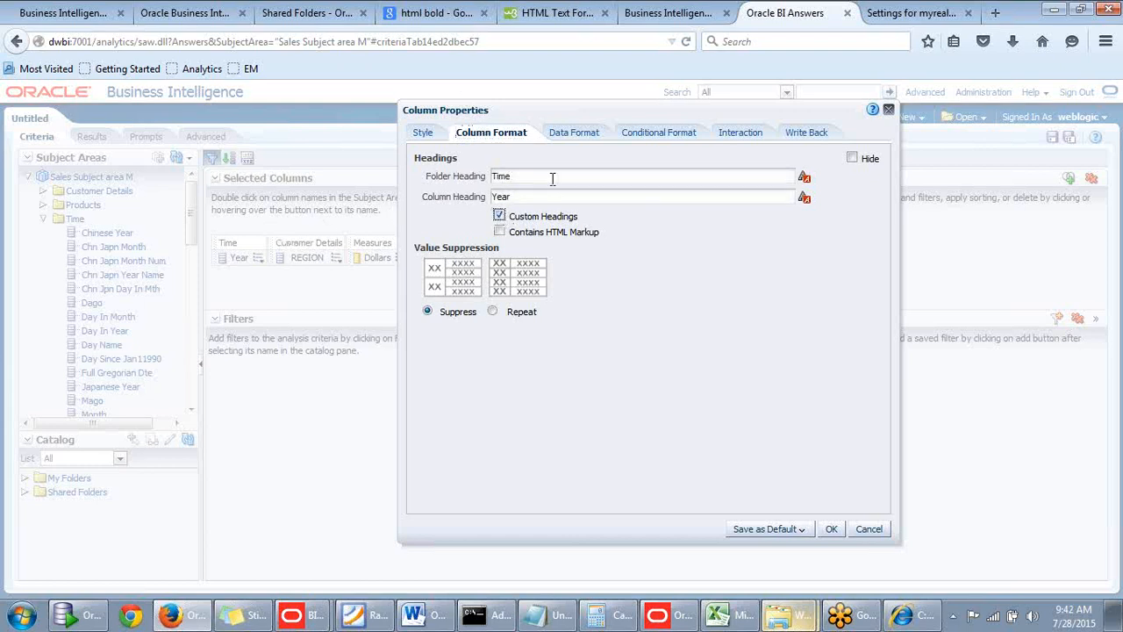
# Examine the format options available for the Year column heading and close them without changes.
pyautogui.click(521, 197)
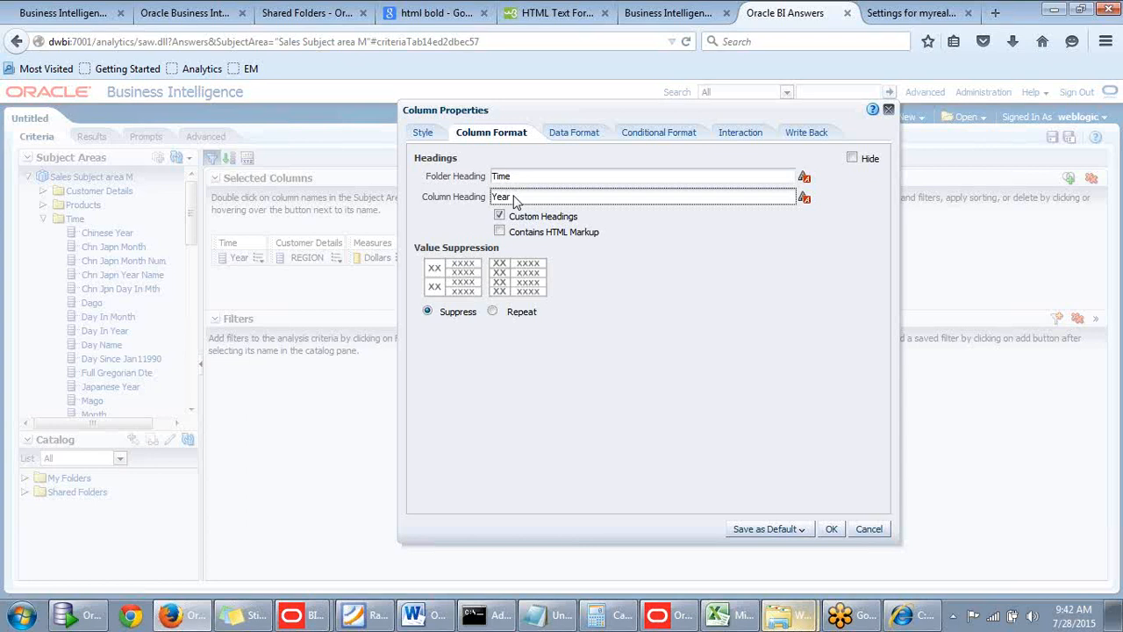
pyautogui.click(805, 200)
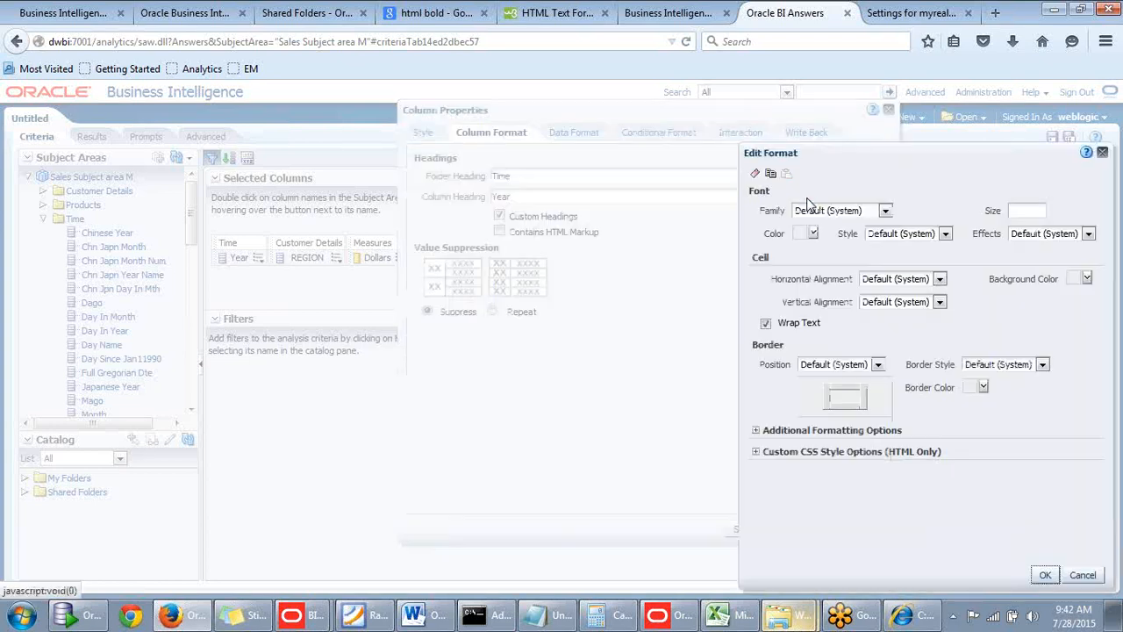
pyautogui.moveTo(847, 183); pyautogui.dragTo(744, 191)
pyautogui.click(886, 186)
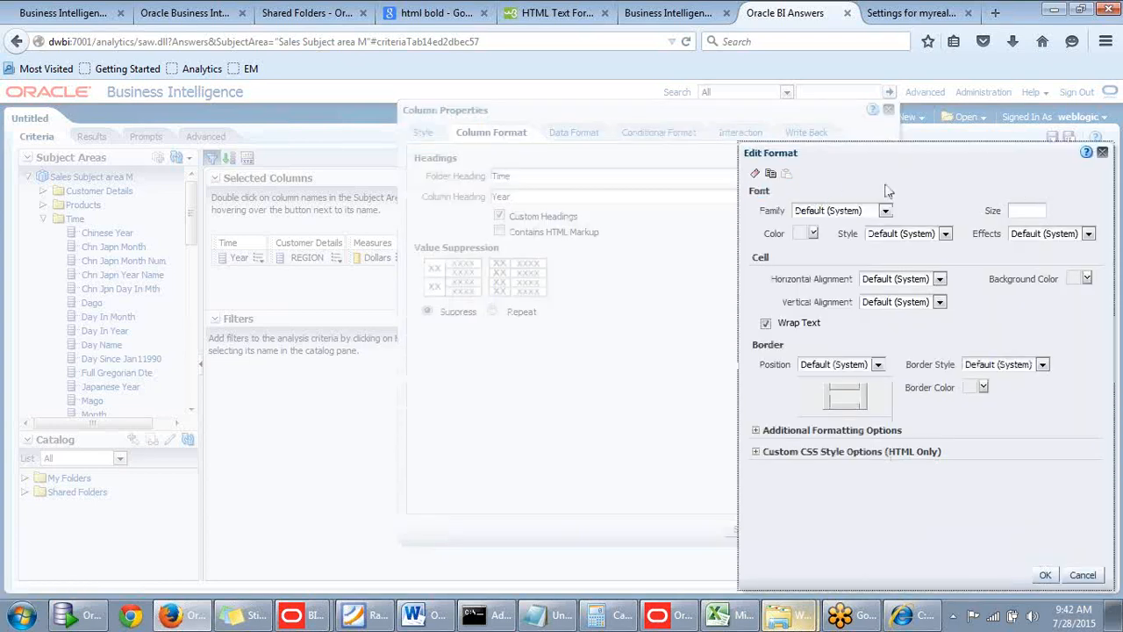
pyautogui.click(1103, 155)
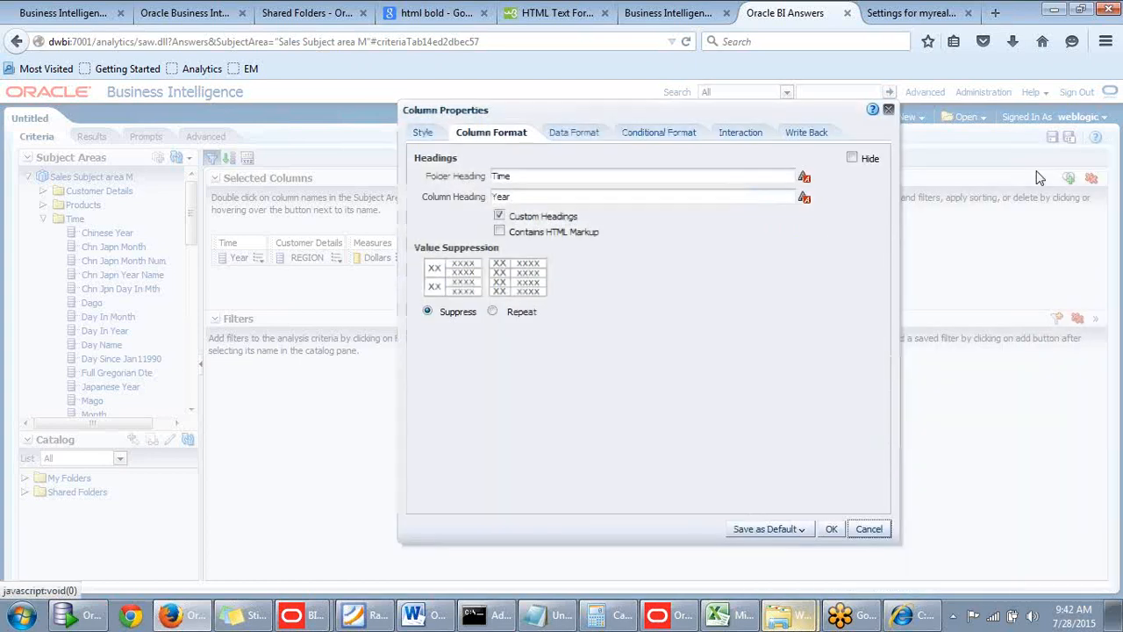
# Mark the Year column's custom heading as containing HTML markup.
pyautogui.moveTo(629, 198); pyautogui.dragTo(488, 198)
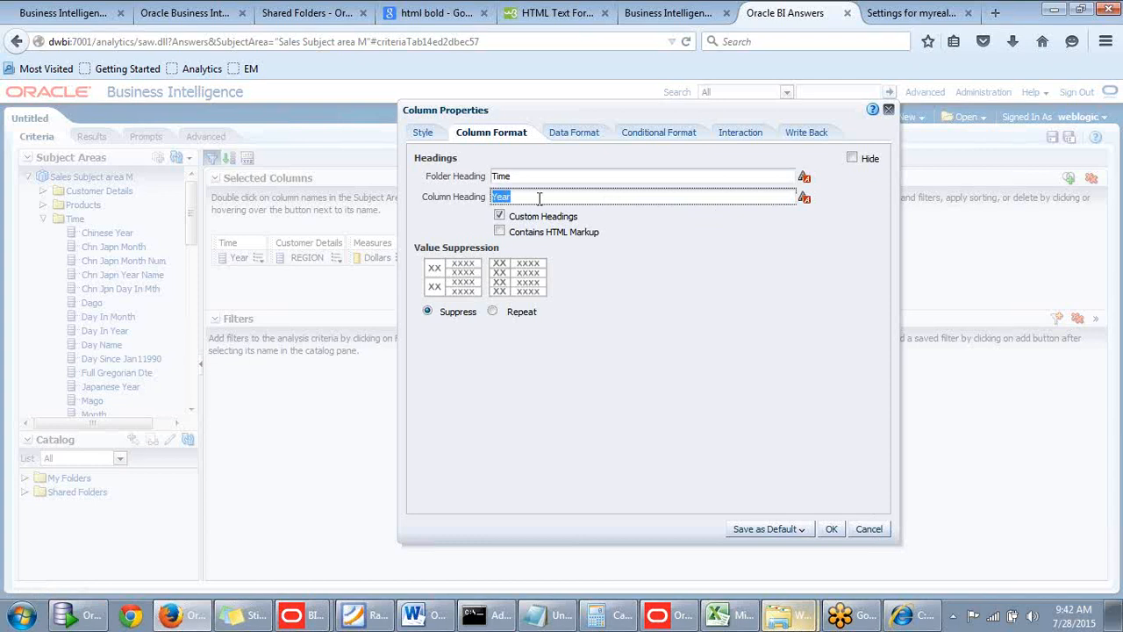
pyautogui.click(633, 229)
pyautogui.click(562, 201)
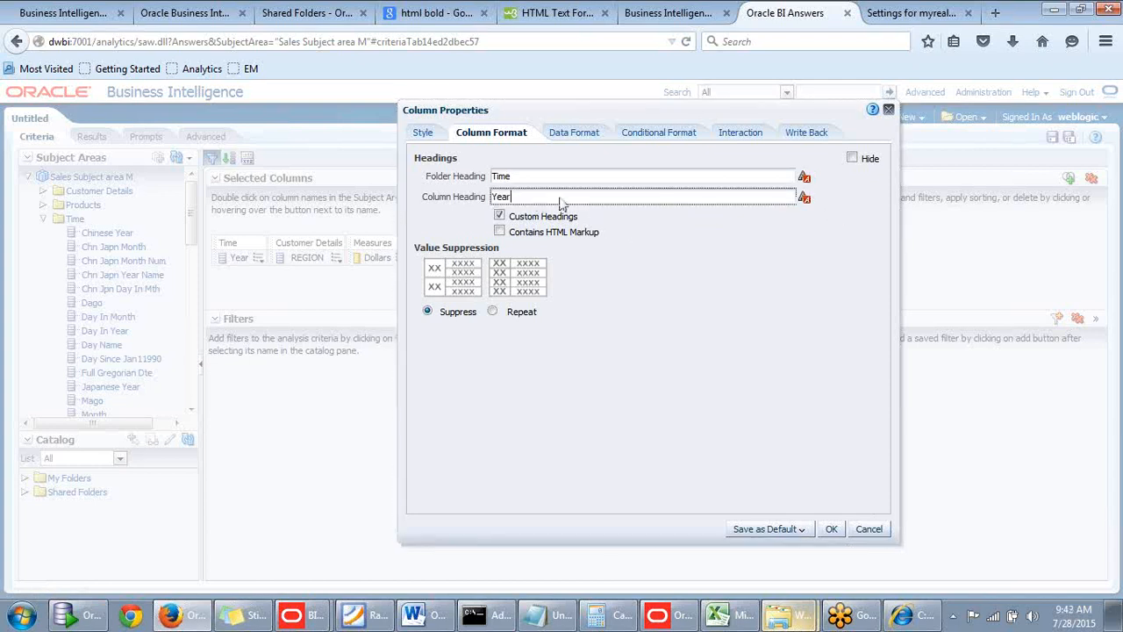
pyautogui.click(500, 235)
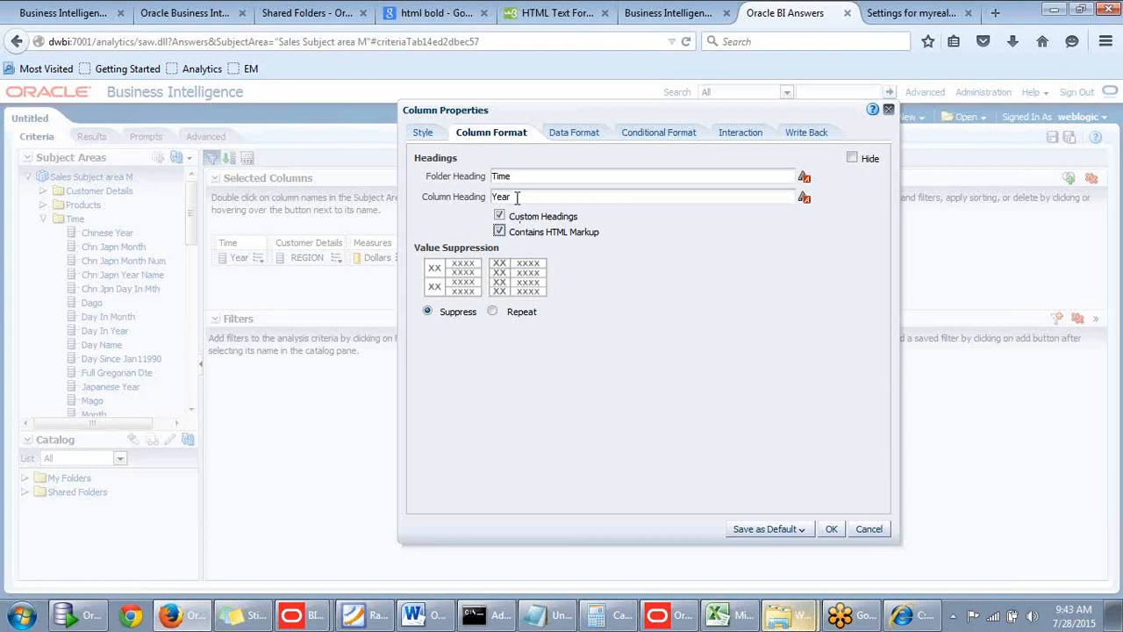
# Look through the W3Schools HTML Text Formatting page for examples of text formatting tags.
pyautogui.click(565, 18)
pyautogui.scroll(-5, 451, 215)
pyautogui.scroll(4, 451, 215)
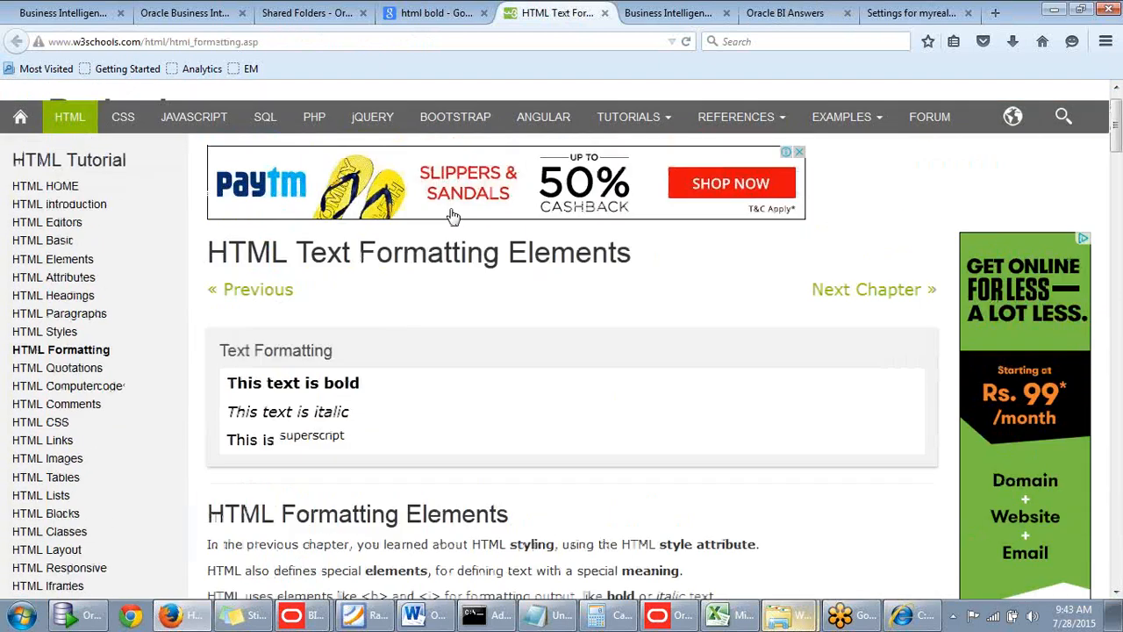
pyautogui.scroll(-6, 452, 213)
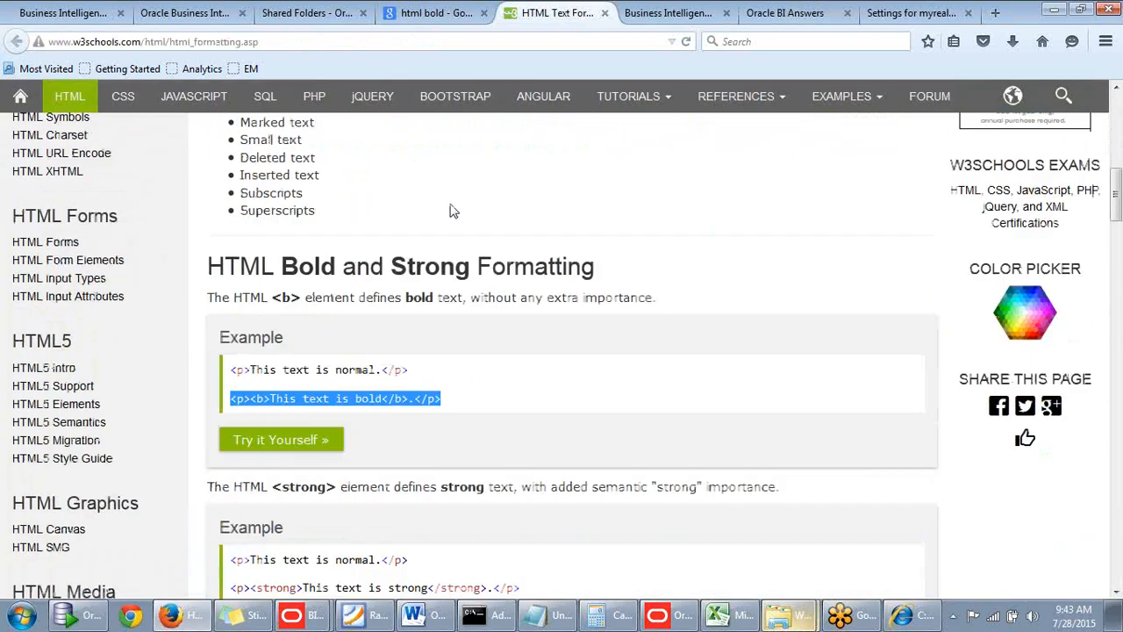
pyautogui.scroll(-3, 328, 314)
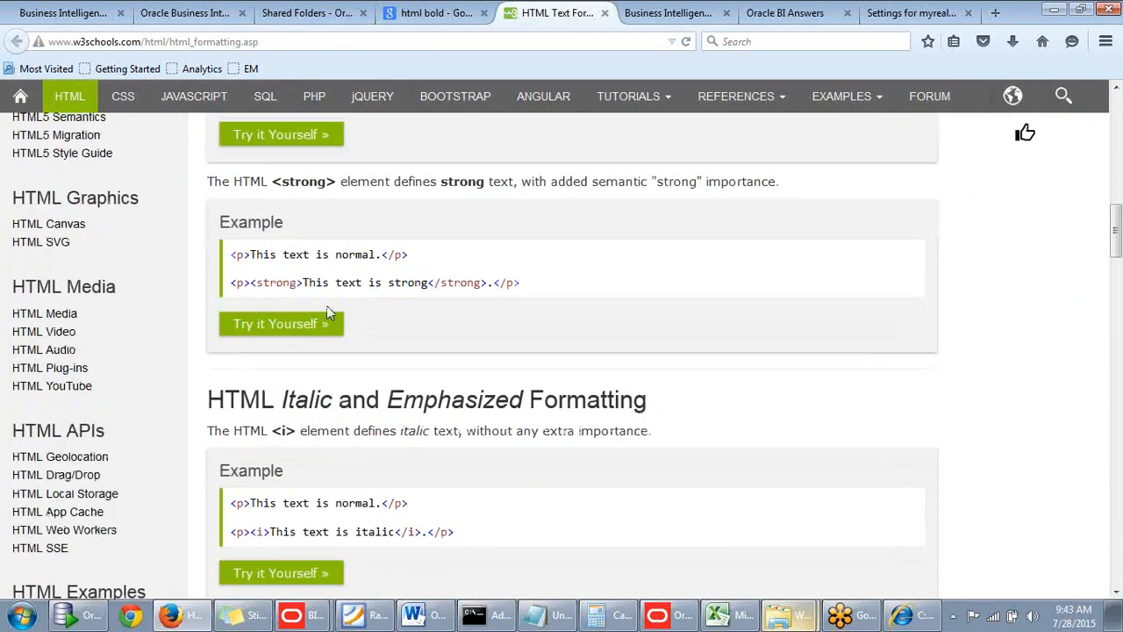
pyautogui.scroll(3, 307, 281)
pyautogui.scroll(-5, 289, 263)
pyautogui.scroll(-2, 371, 325)
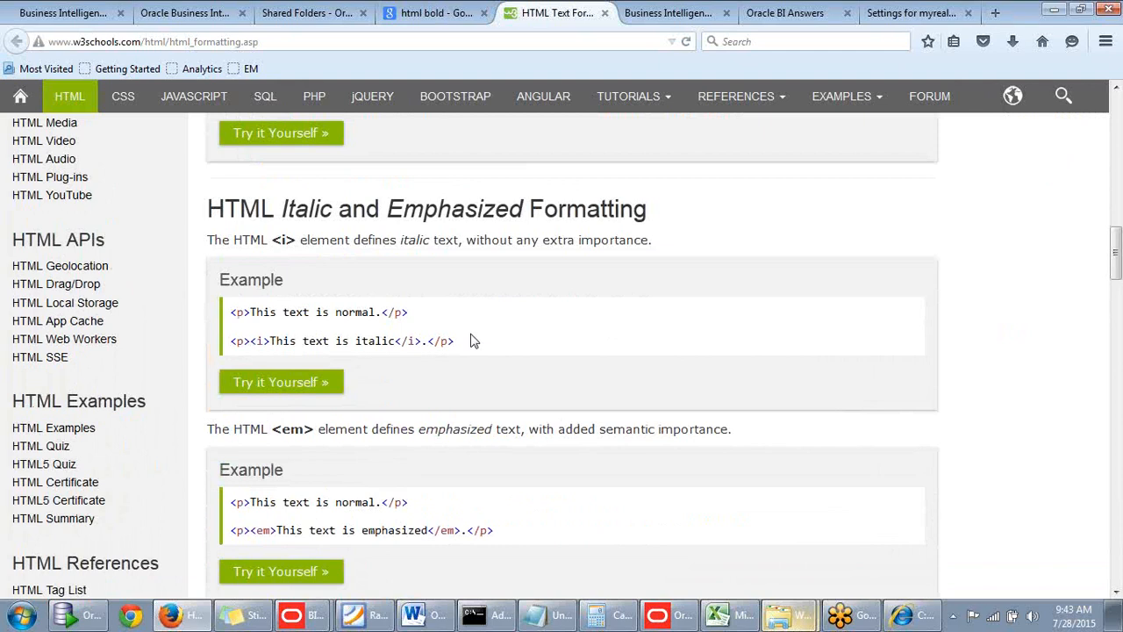
pyautogui.scroll(-8, 471, 340)
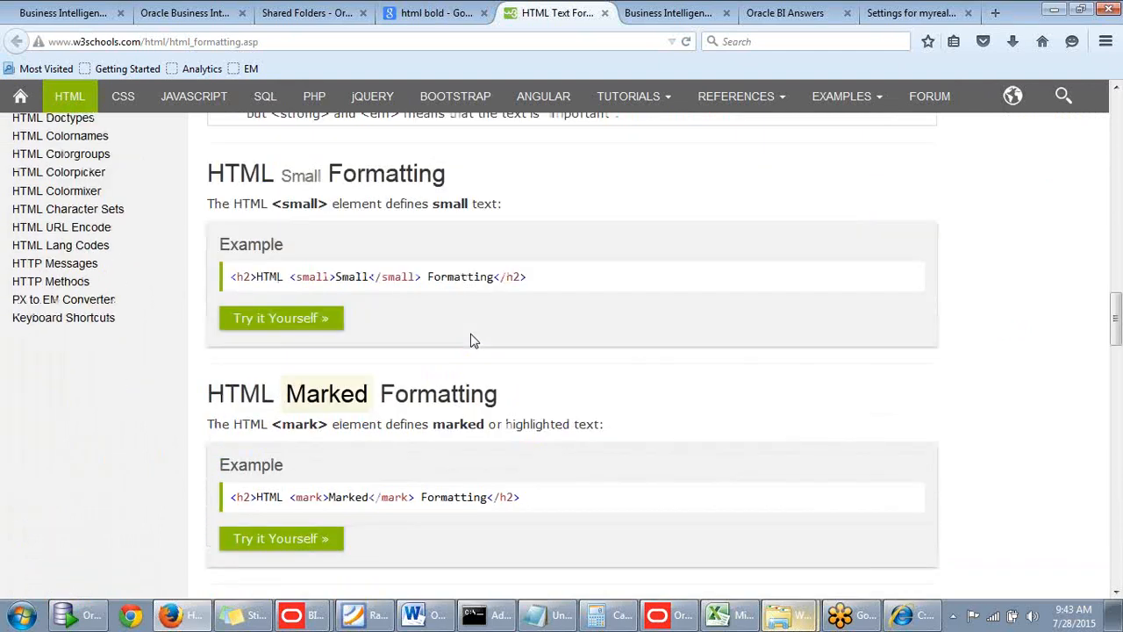
pyautogui.scroll(-10, 471, 341)
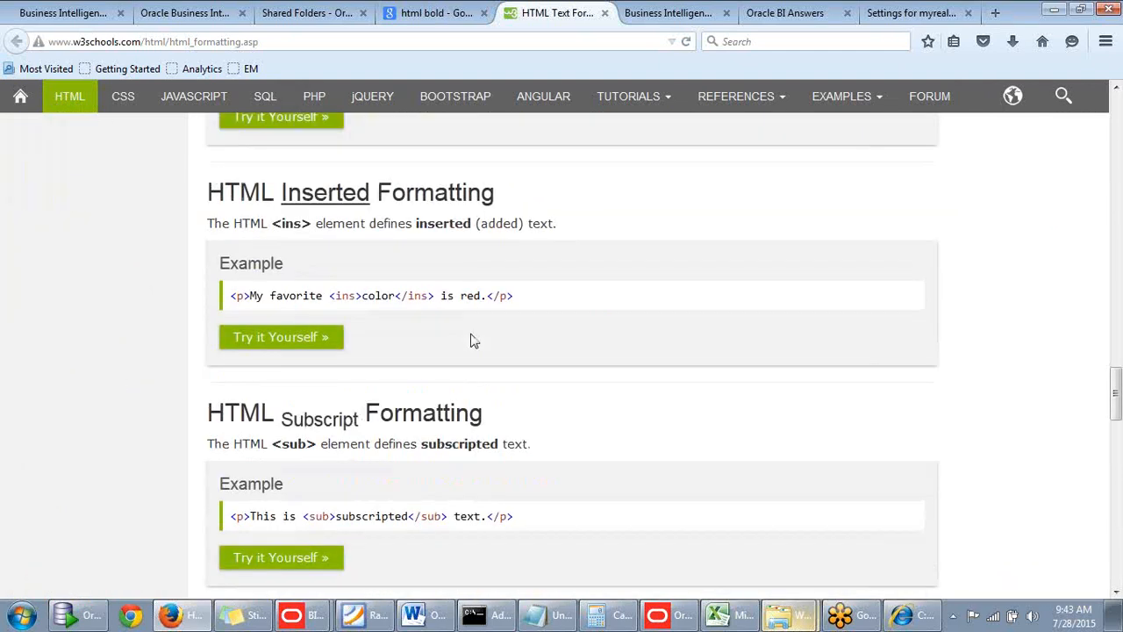
pyautogui.scroll(-5, 471, 341)
pyautogui.scroll(8, 471, 340)
pyautogui.scroll(2, 539, 299)
# Search the page for "bold" and go through the matches to the Bold and Strong Formatting section.
pyautogui.hotkey('ctrl', 'f')
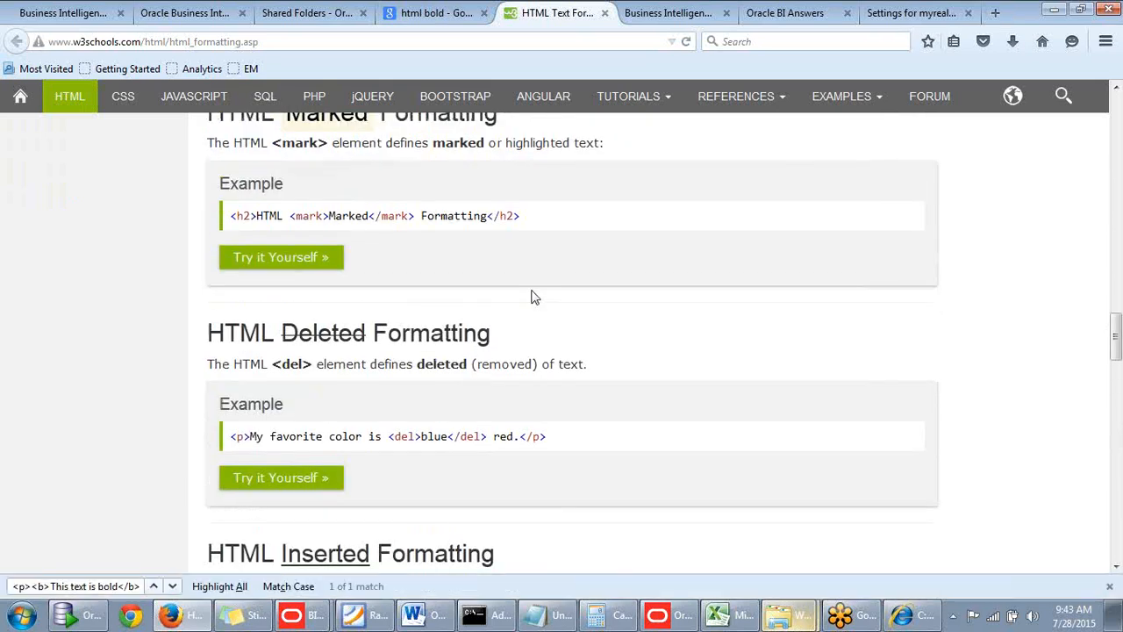
pyautogui.tripleClick(62, 588)
pyautogui.press('BackSpace')
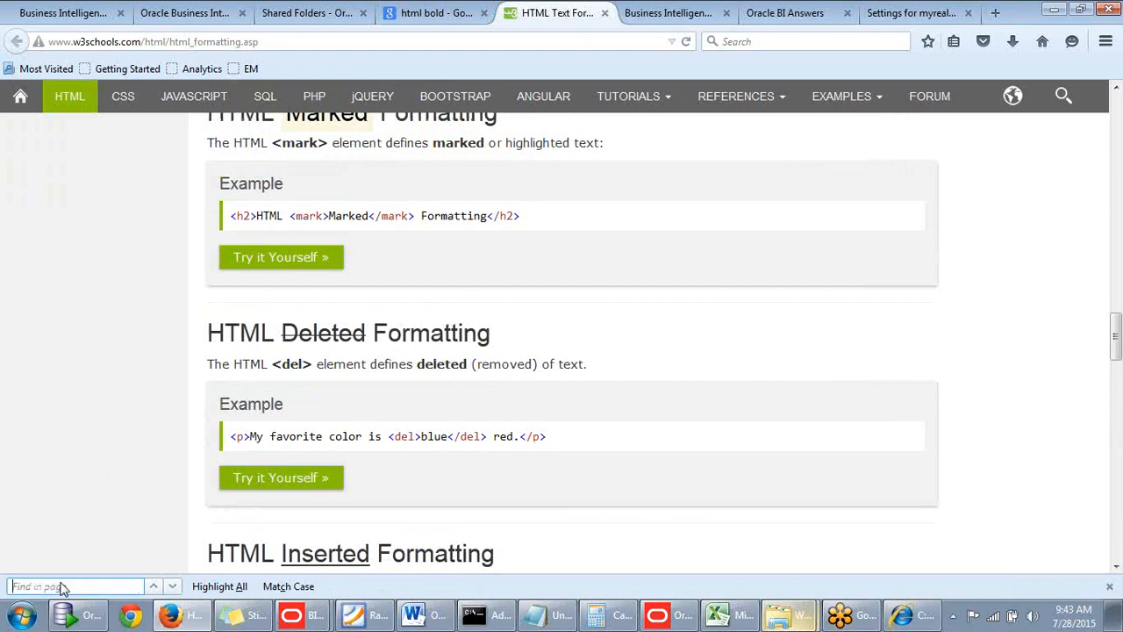
pyautogui.write('bold')
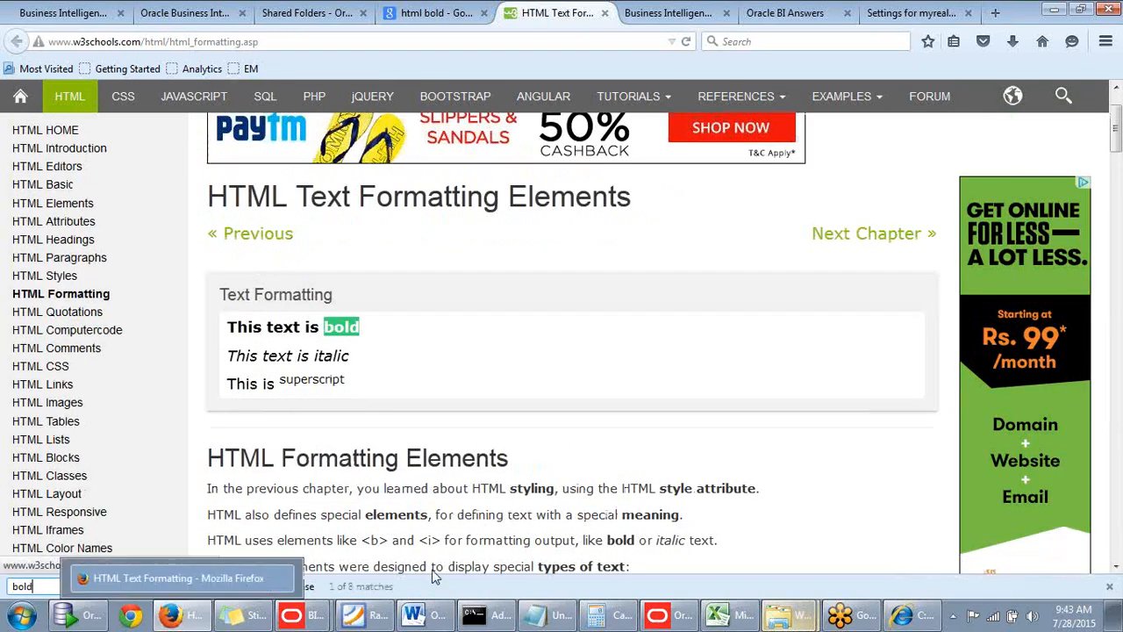
pyautogui.press('Return')
pyautogui.press('Return')
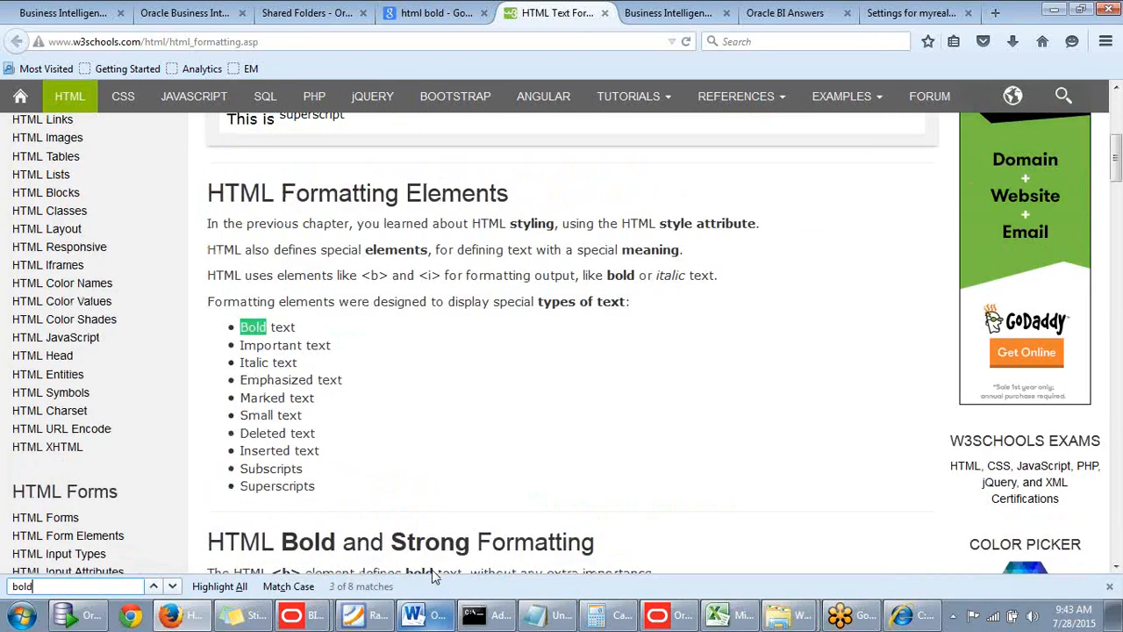
pyautogui.press('Return')
pyautogui.scroll(-4, 672, 388)
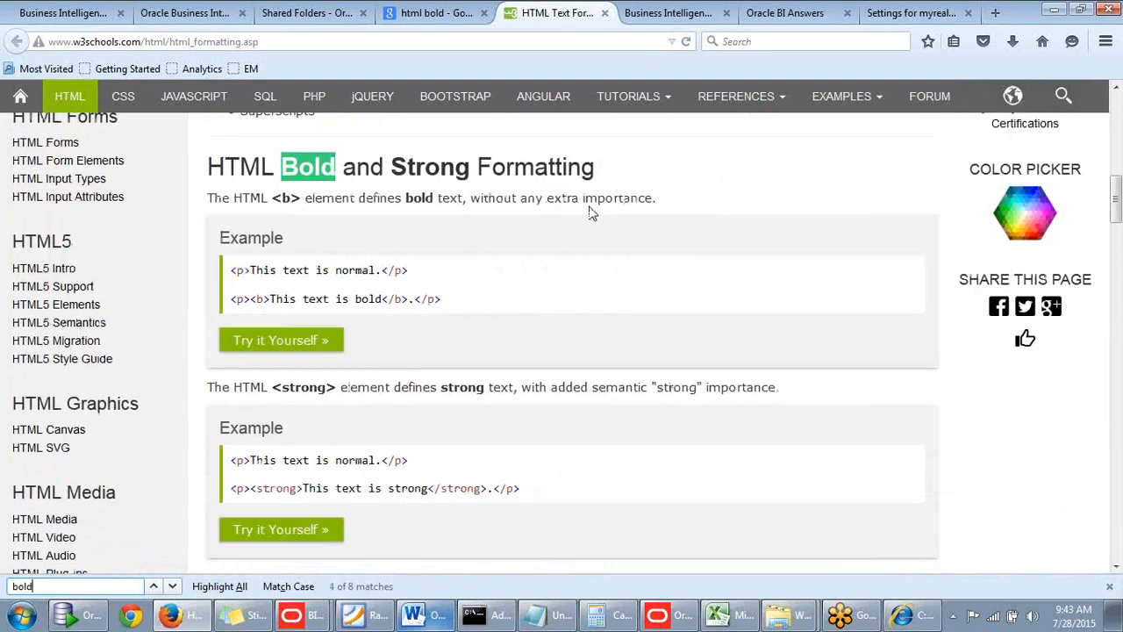
# Copy the HTML bold example and use it in Oracle BI Answers to make the Year column heading <p><b>Year</b> </p>.
pyautogui.moveTo(441, 298); pyautogui.dragTo(228, 298)
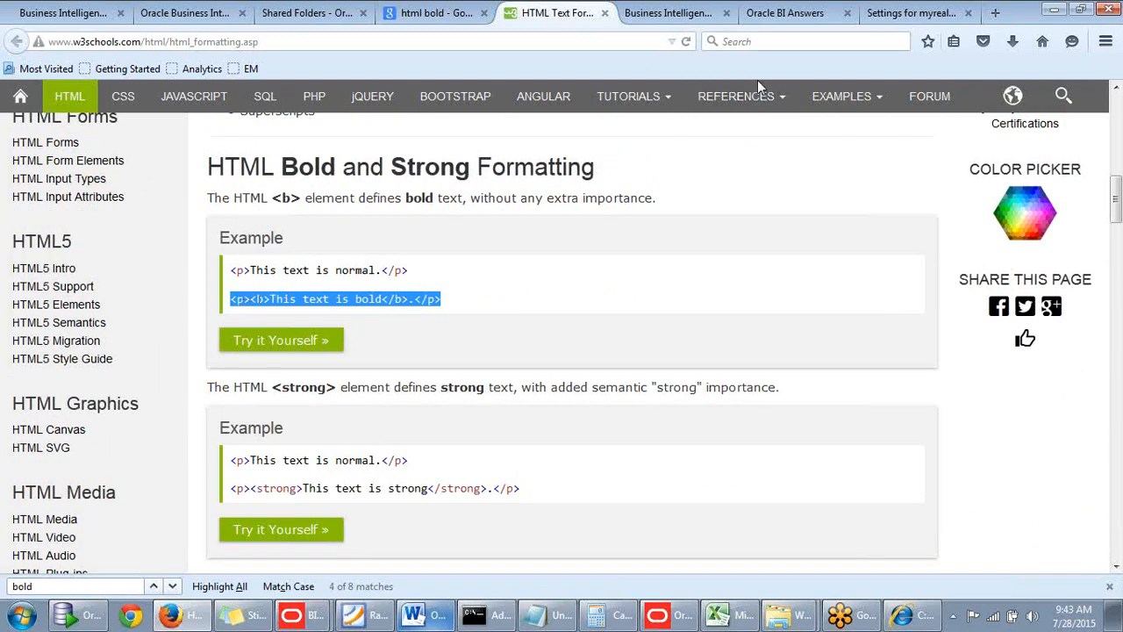
pyautogui.click(692, 15)
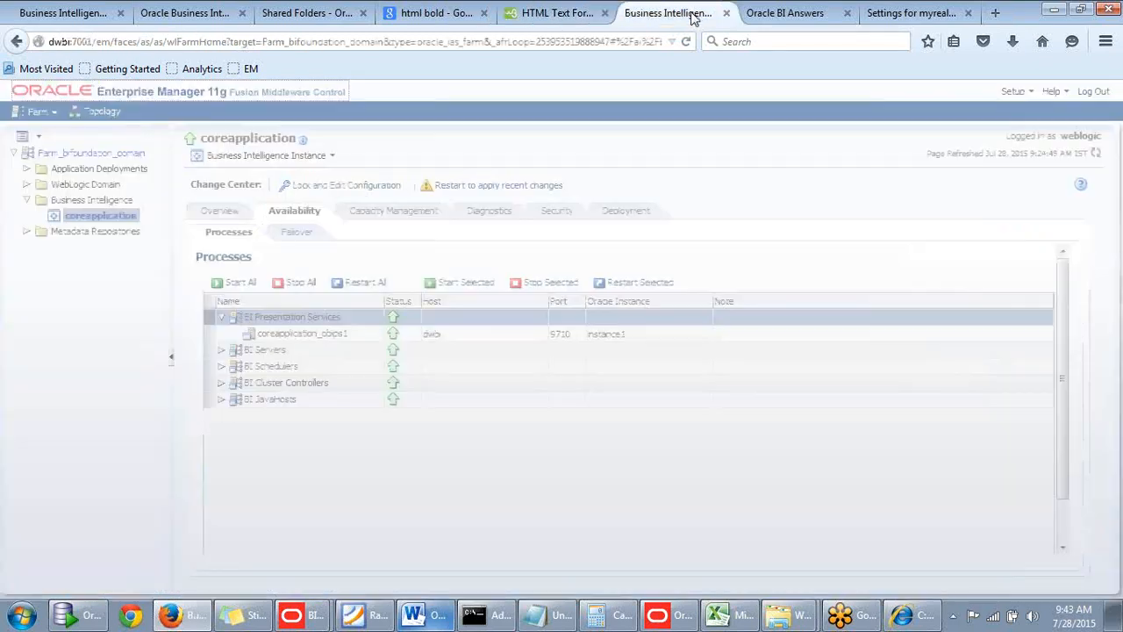
pyautogui.click(786, 25)
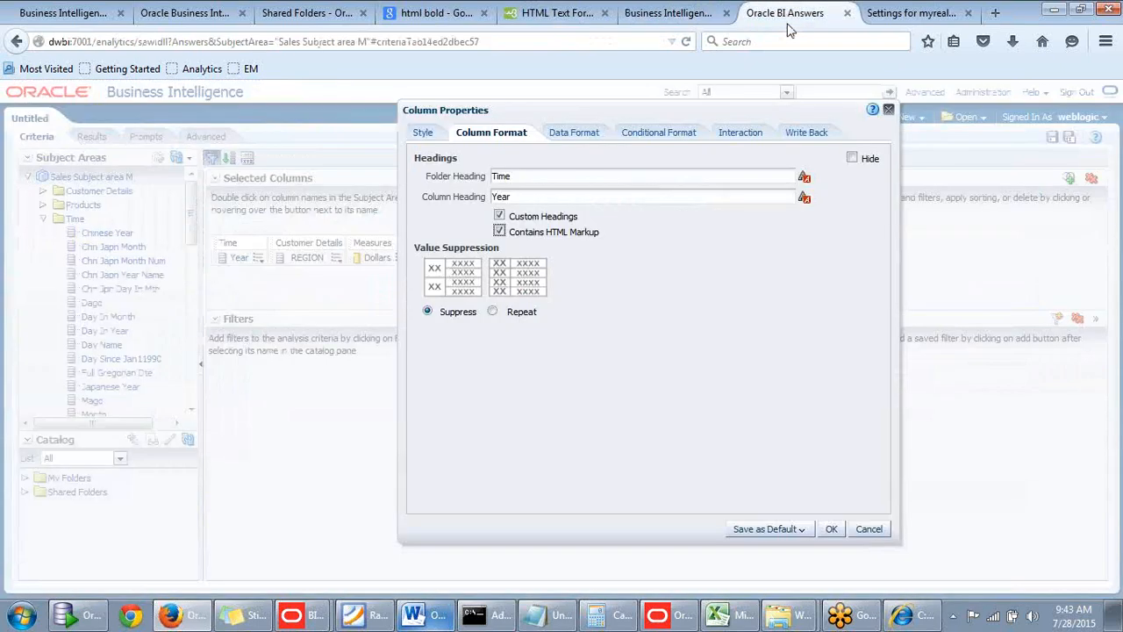
pyautogui.moveTo(533, 200); pyautogui.dragTo(439, 196)
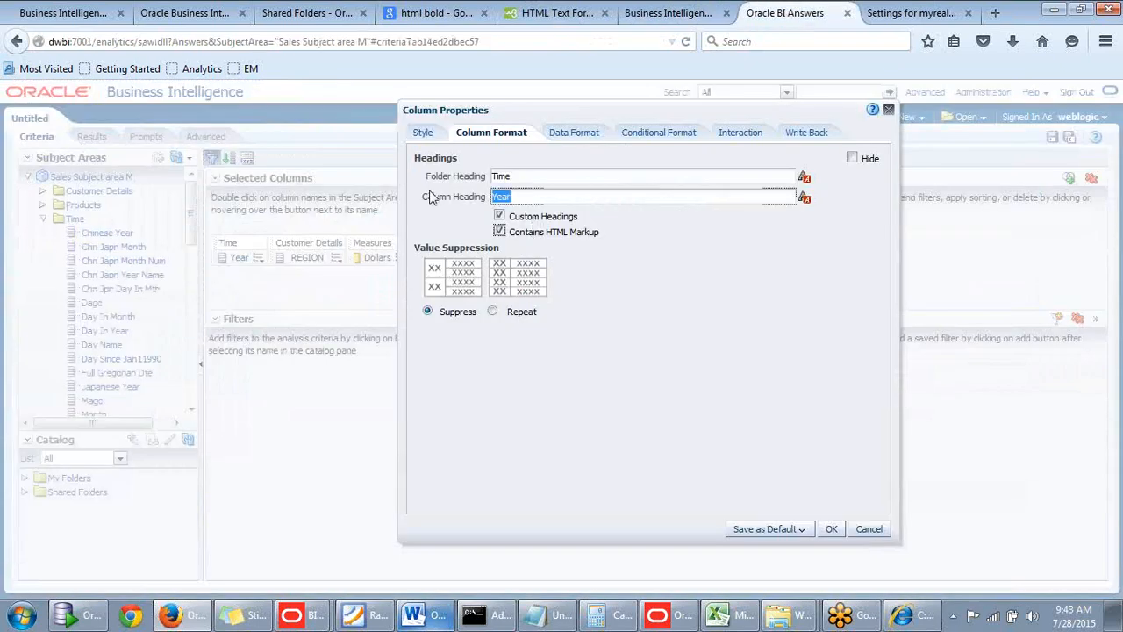
pyautogui.write('<p><b>This text is bold</b>.</p>.')
pyautogui.moveTo(528, 196); pyautogui.dragTo(595, 196)
pyautogui.write('Year')
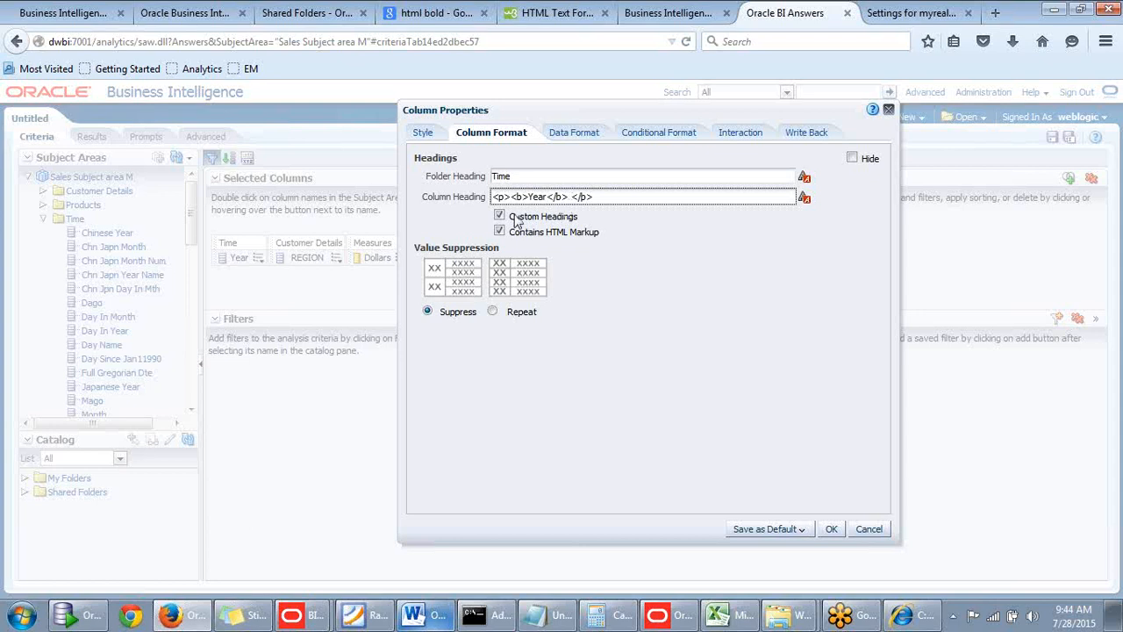
# Turn off the HTML markup option for the Year column's custom heading.
pyautogui.click(499, 233)
pyautogui.click(499, 232)
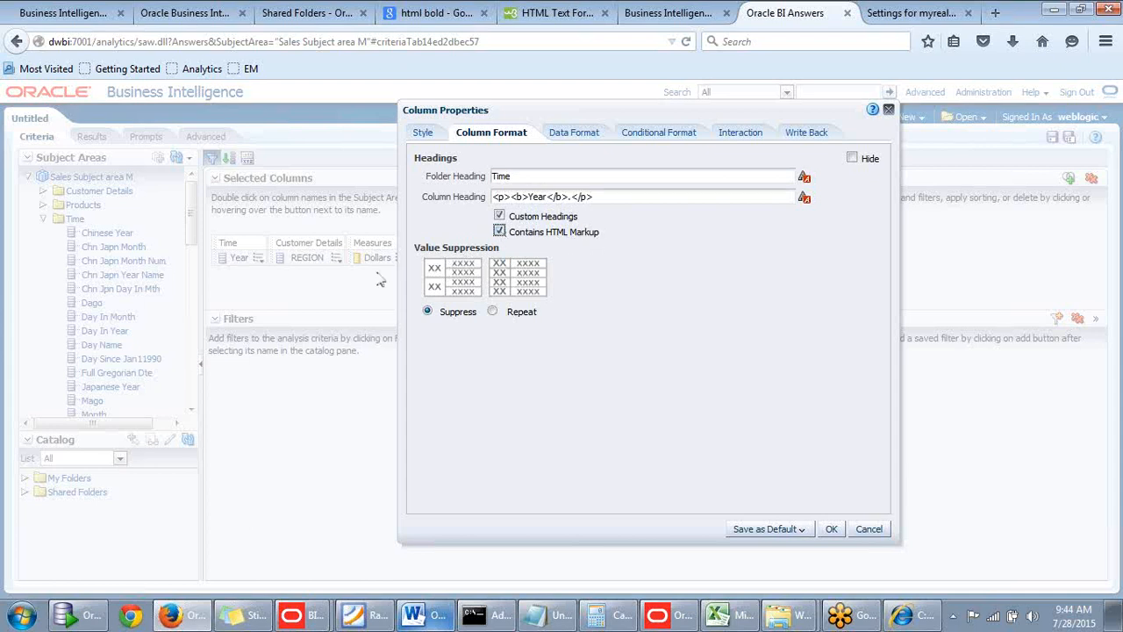
pyautogui.doubleClick(533, 196)
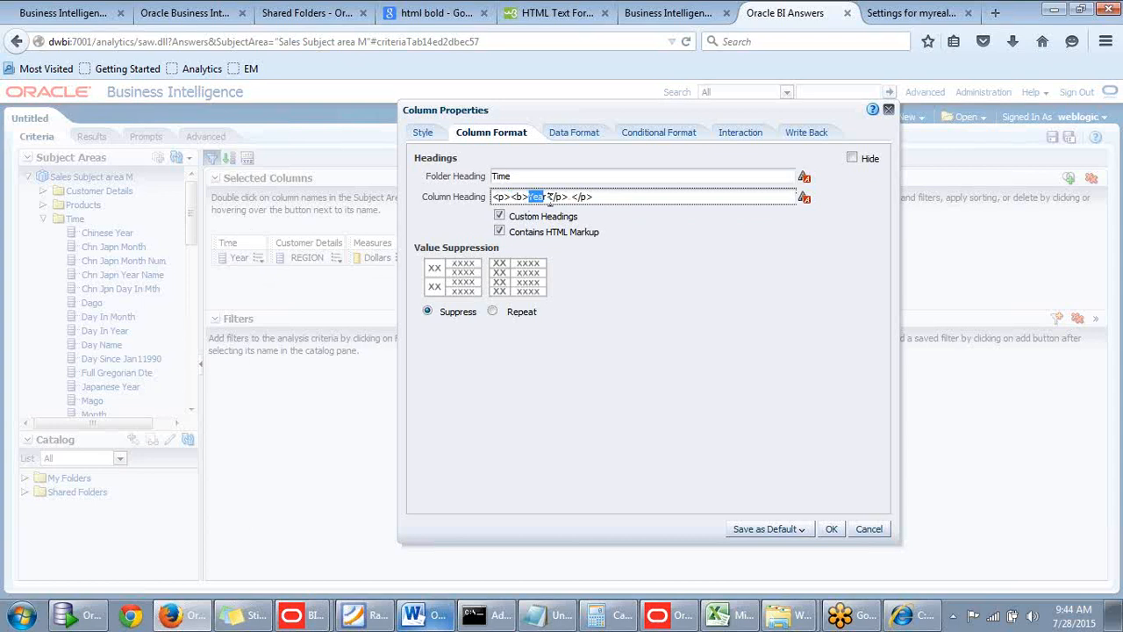
pyautogui.click(499, 231)
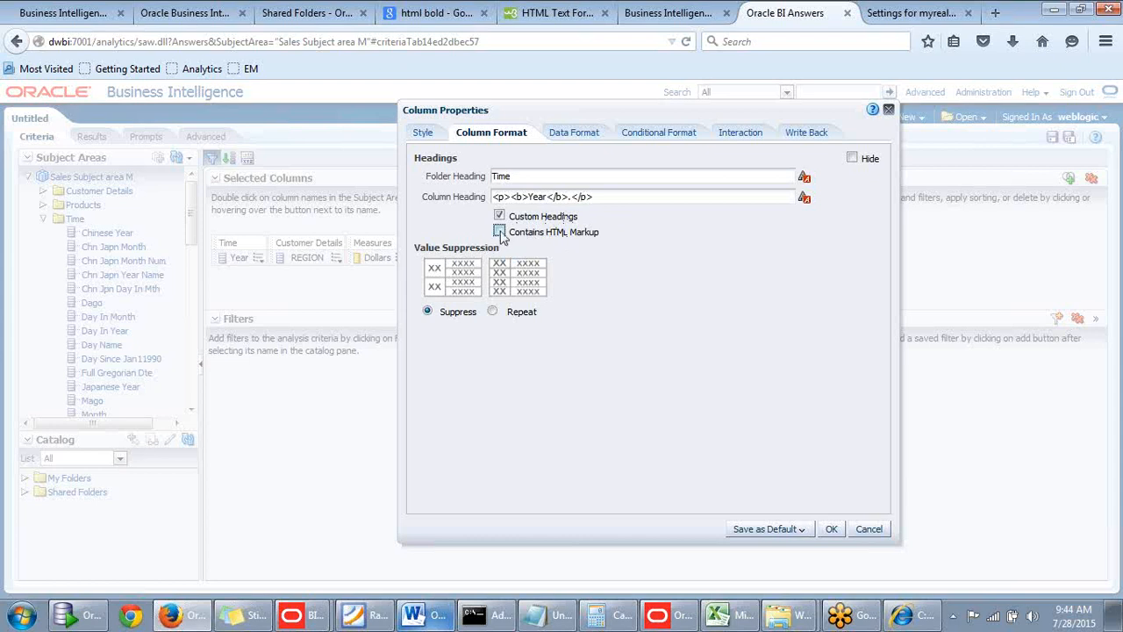
pyautogui.click(425, 133)
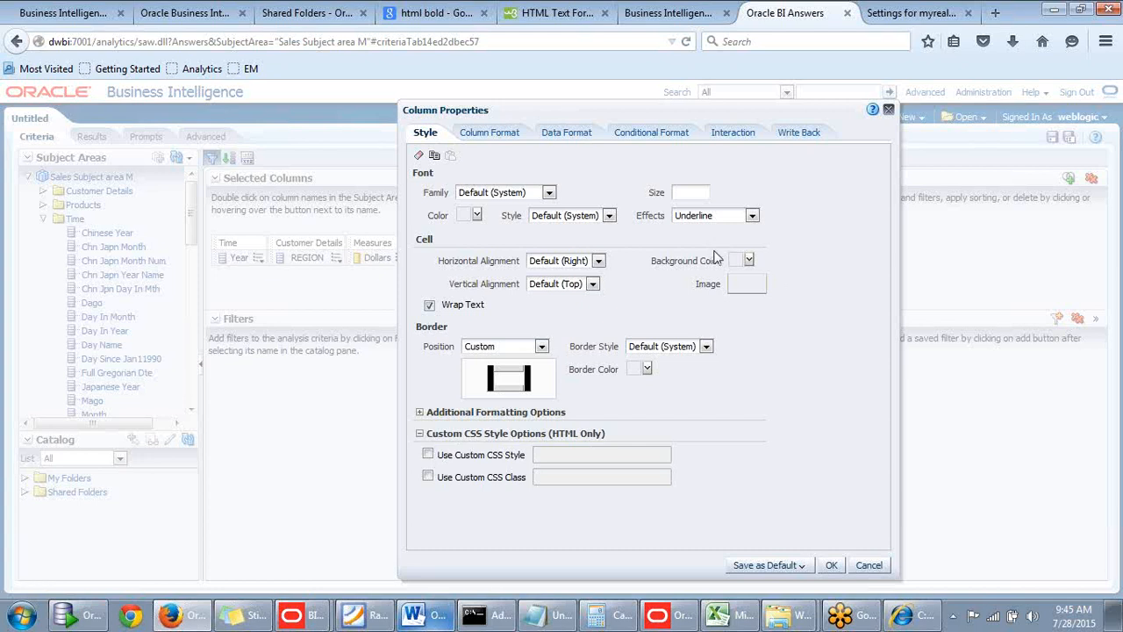
pyautogui.moveTo(630, 121); pyautogui.dragTo(600, 96)
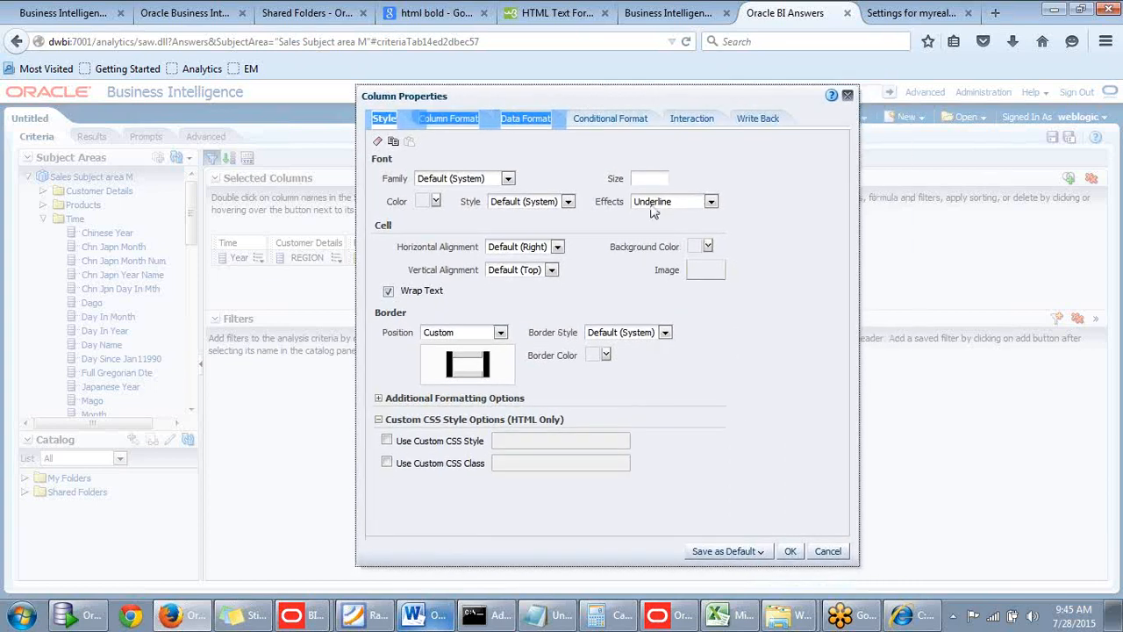
pyautogui.click(751, 347)
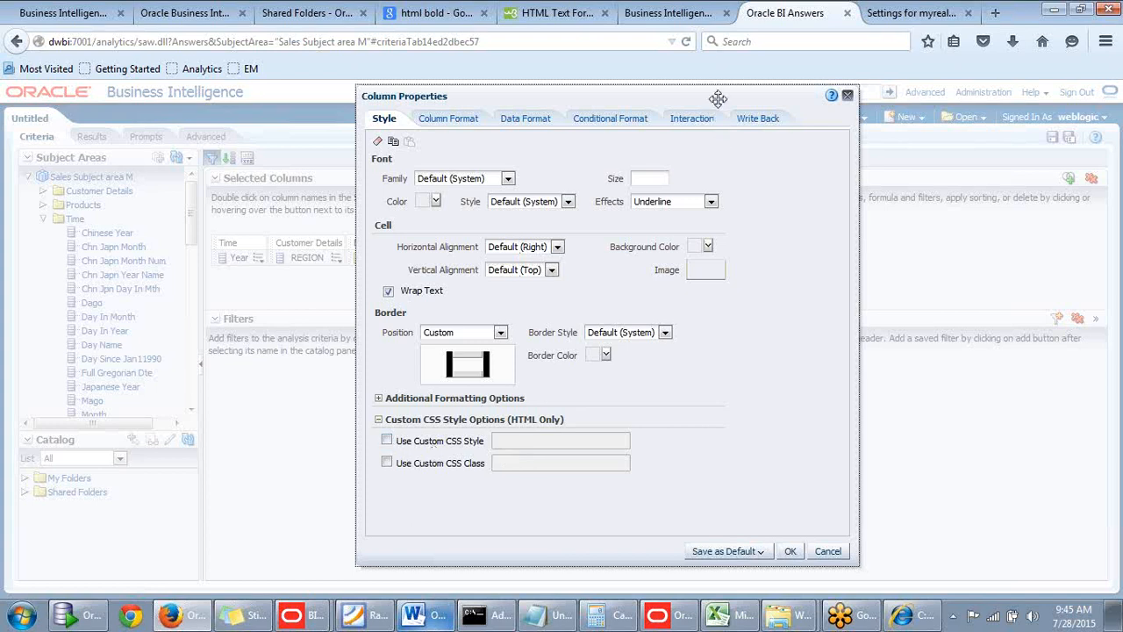
pyautogui.moveTo(718, 97); pyautogui.dragTo(741, 95)
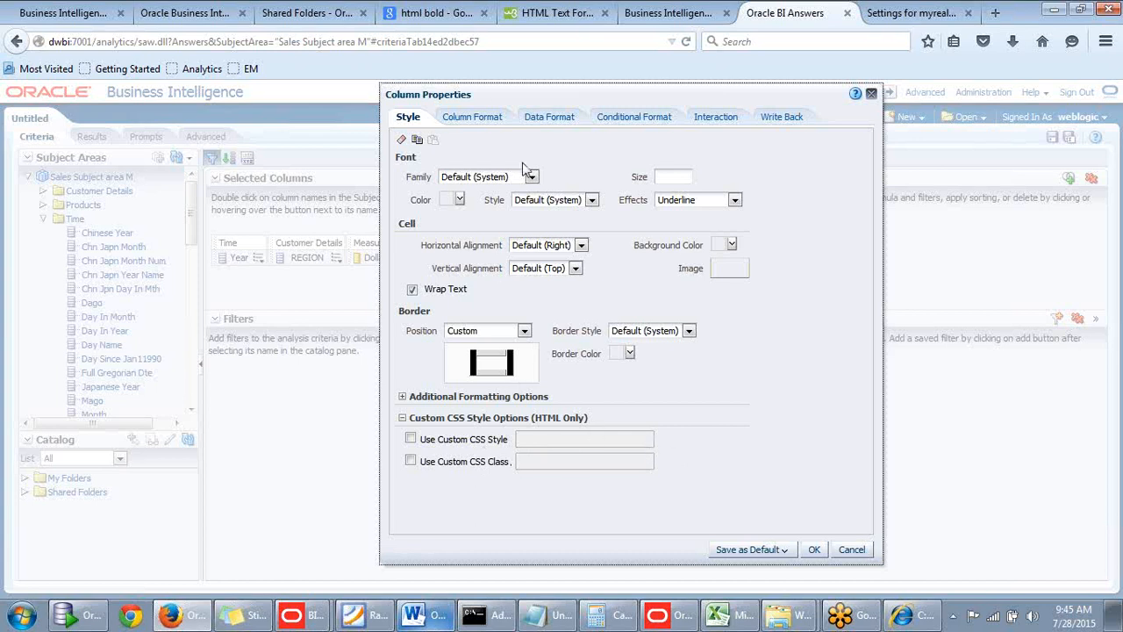
# Set the Year column's value suppression to Repeat, apply the column format and show the analysis results.
pyautogui.click(482, 117)
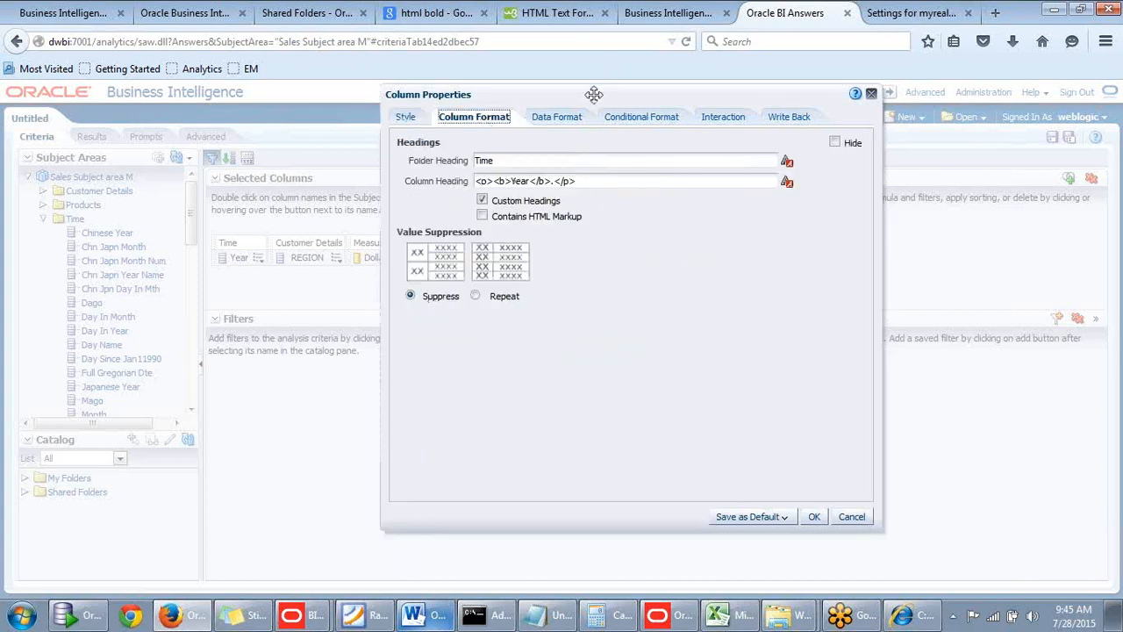
pyautogui.moveTo(589, 92); pyautogui.dragTo(680, 87)
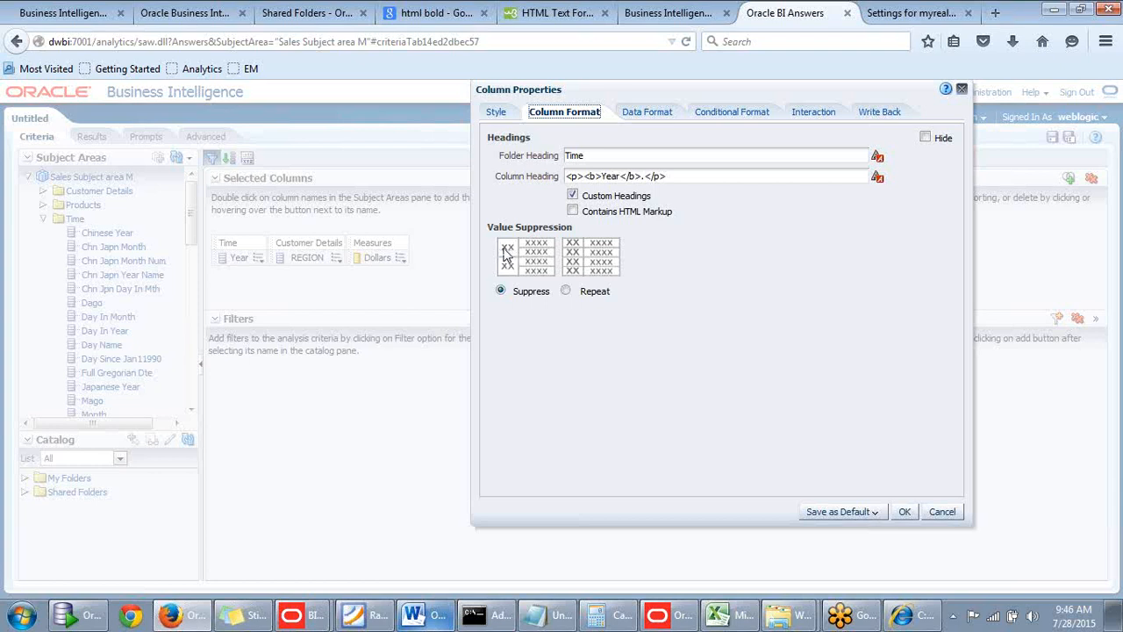
pyautogui.click(566, 291)
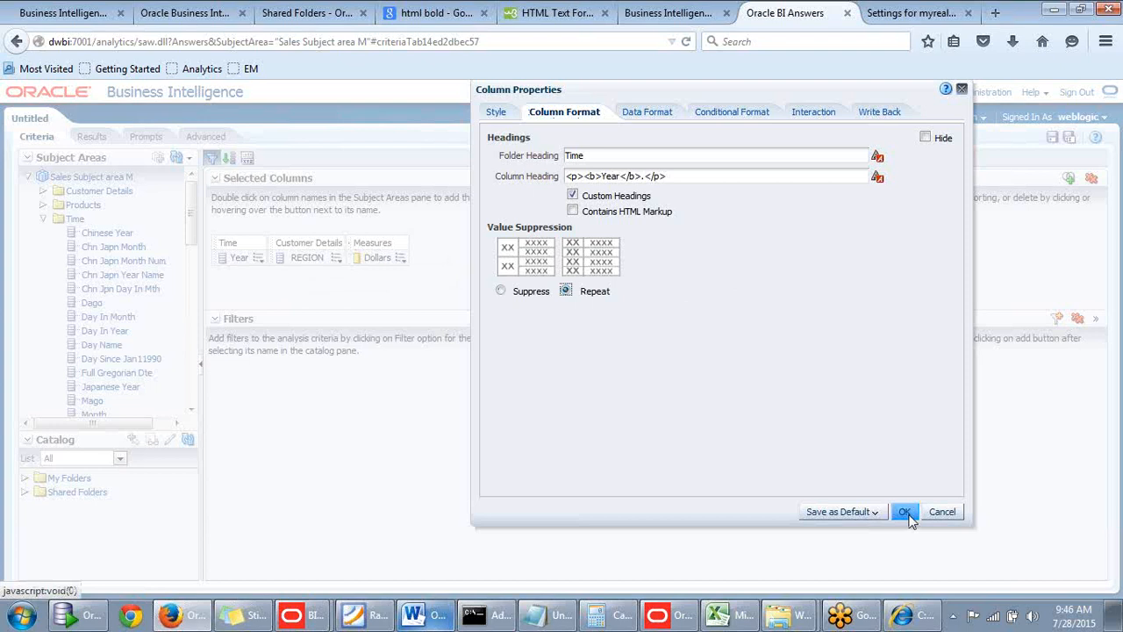
pyautogui.click(906, 513)
pyautogui.click(91, 137)
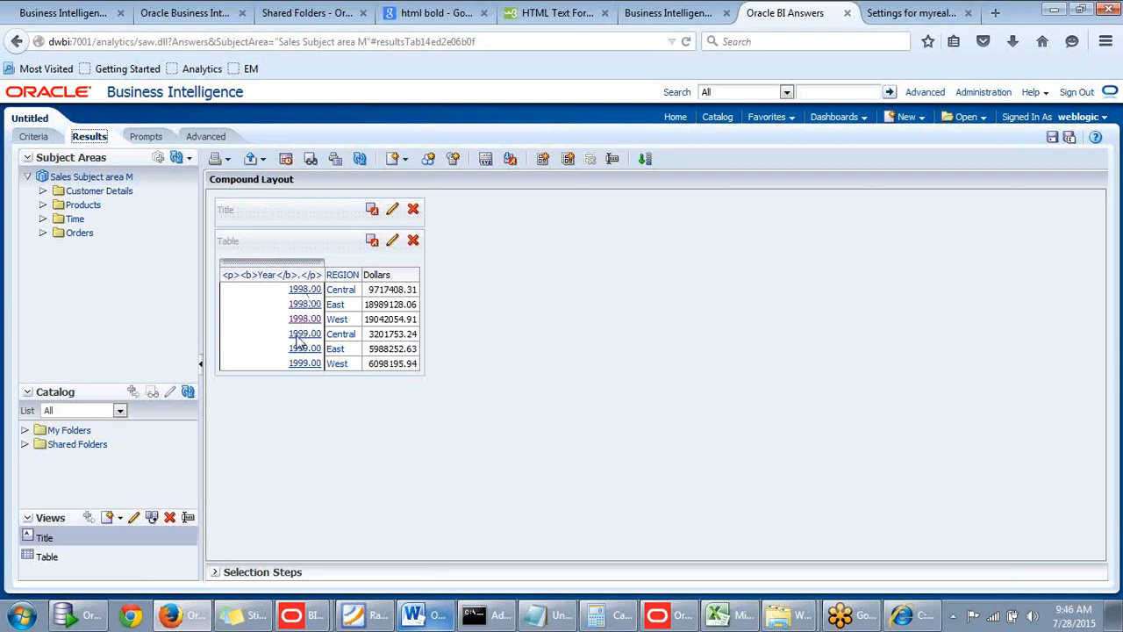
# Return to the analysis criteria and set the Year column's border position to None in its column properties.
pyautogui.click(36, 138)
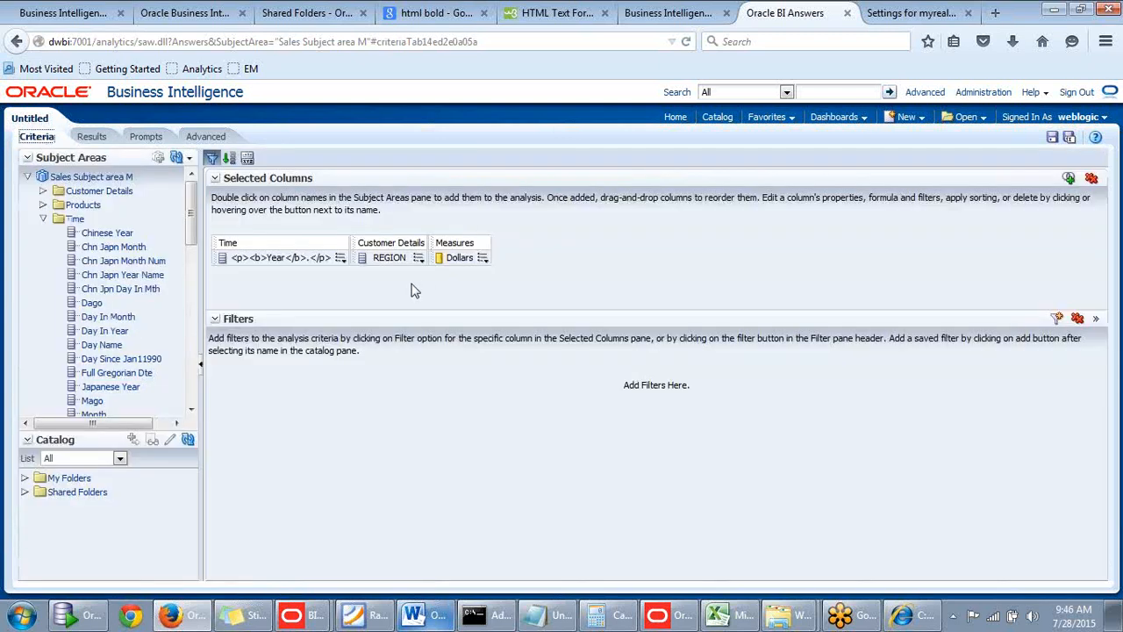
pyautogui.click(340, 258)
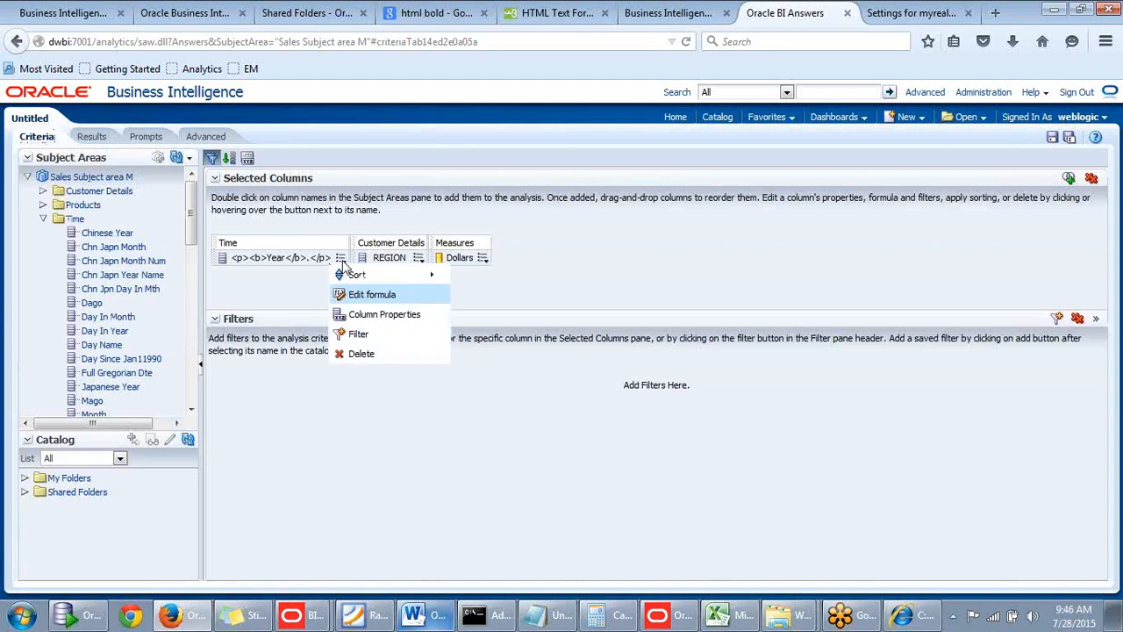
pyautogui.click(377, 314)
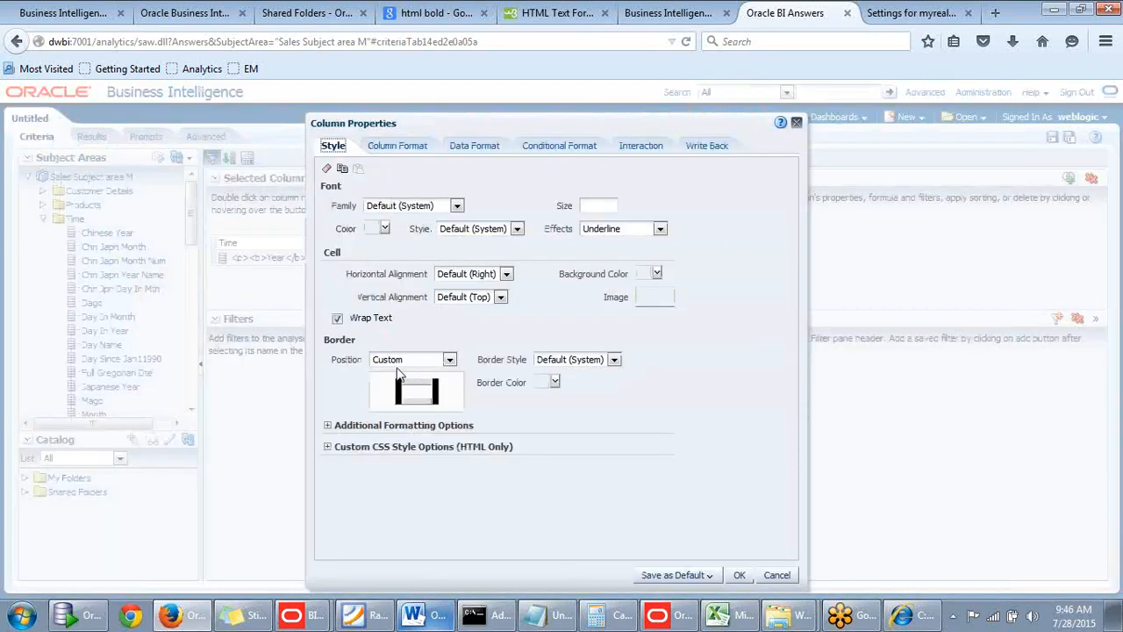
pyautogui.click(452, 363)
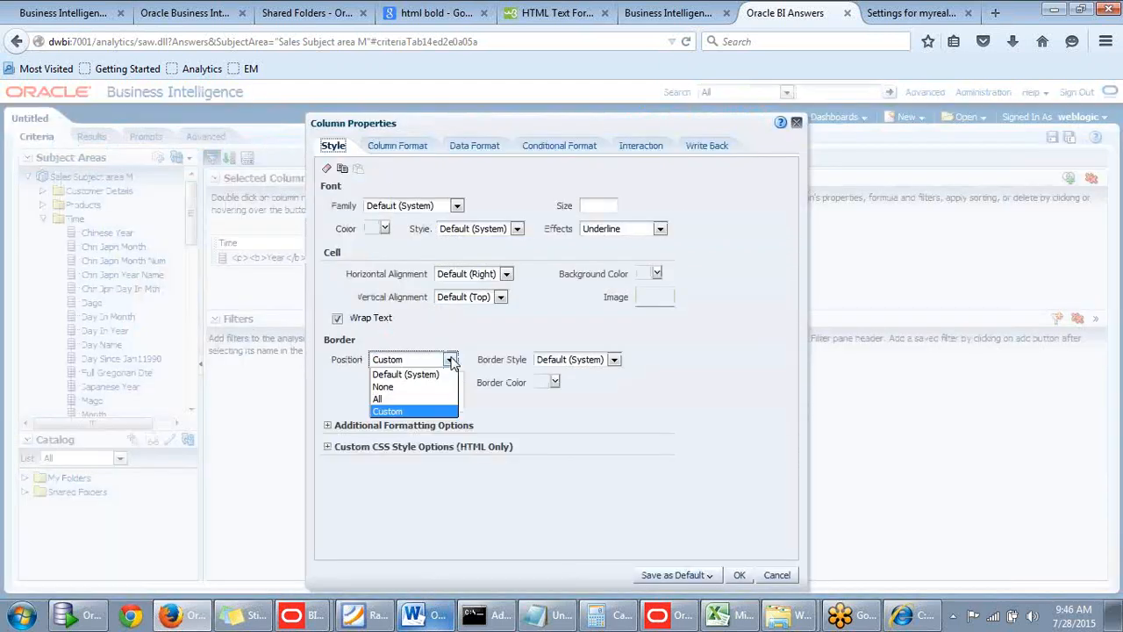
pyautogui.click(395, 386)
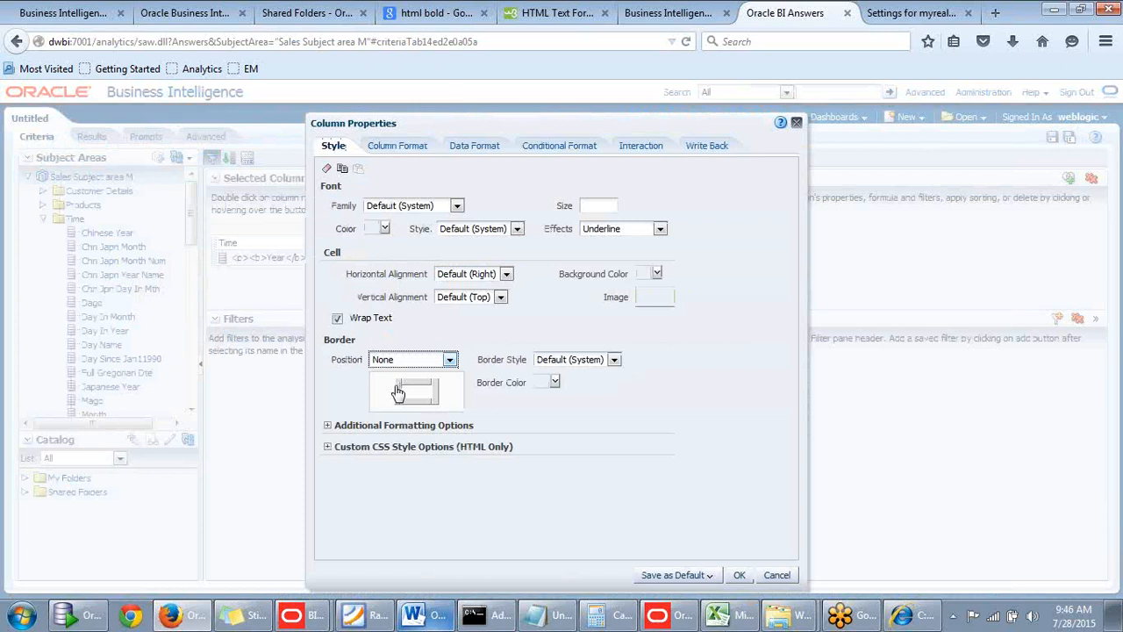
# Set the Year column to Suppress repeated values, mark its heading as containing HTML markup, and show the results.
pyautogui.click(399, 148)
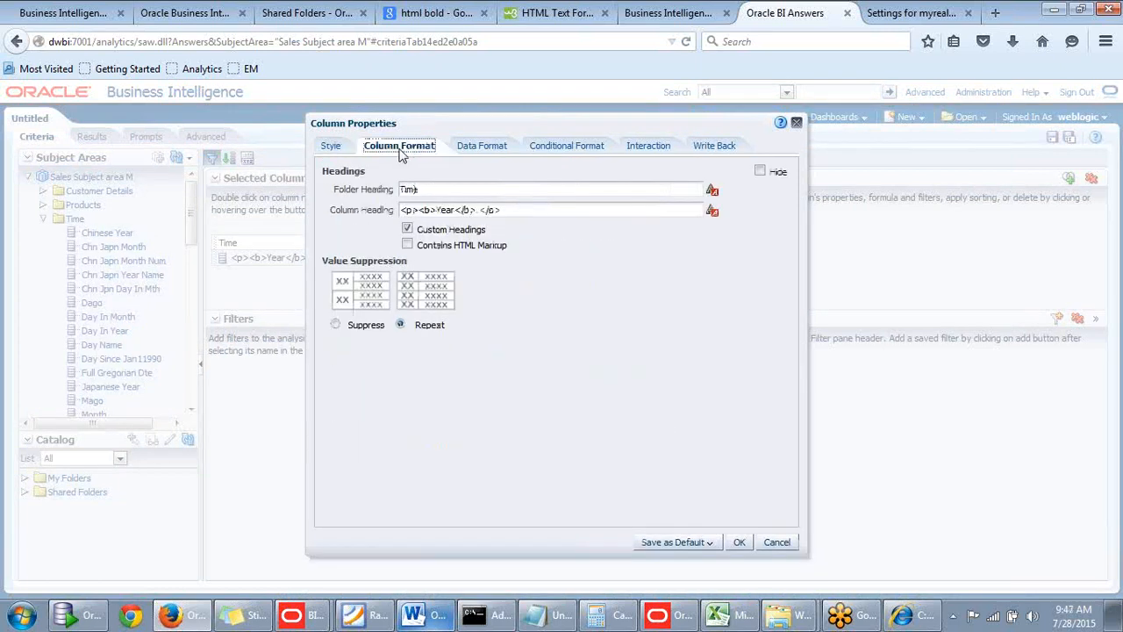
pyautogui.click(336, 324)
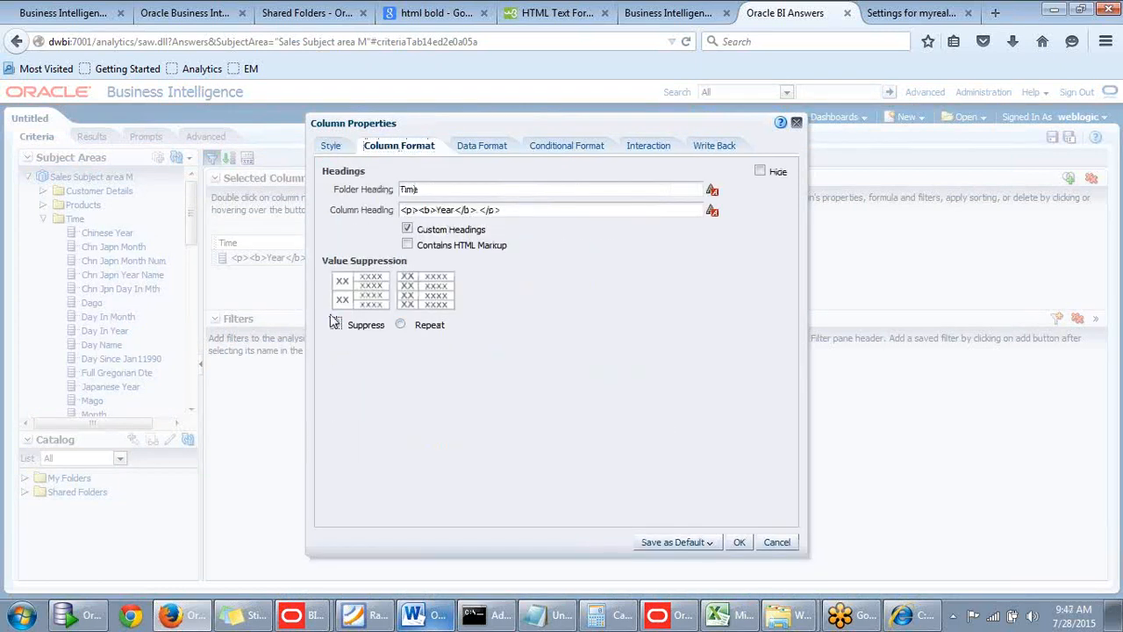
pyautogui.click(408, 245)
pyautogui.click(738, 542)
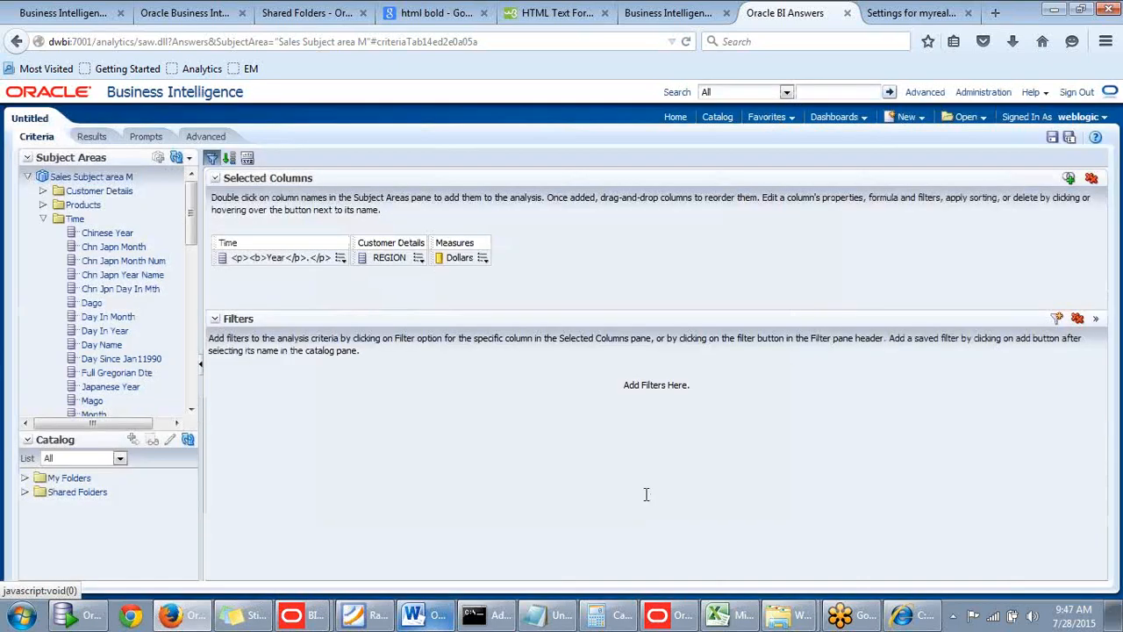
pyautogui.click(93, 138)
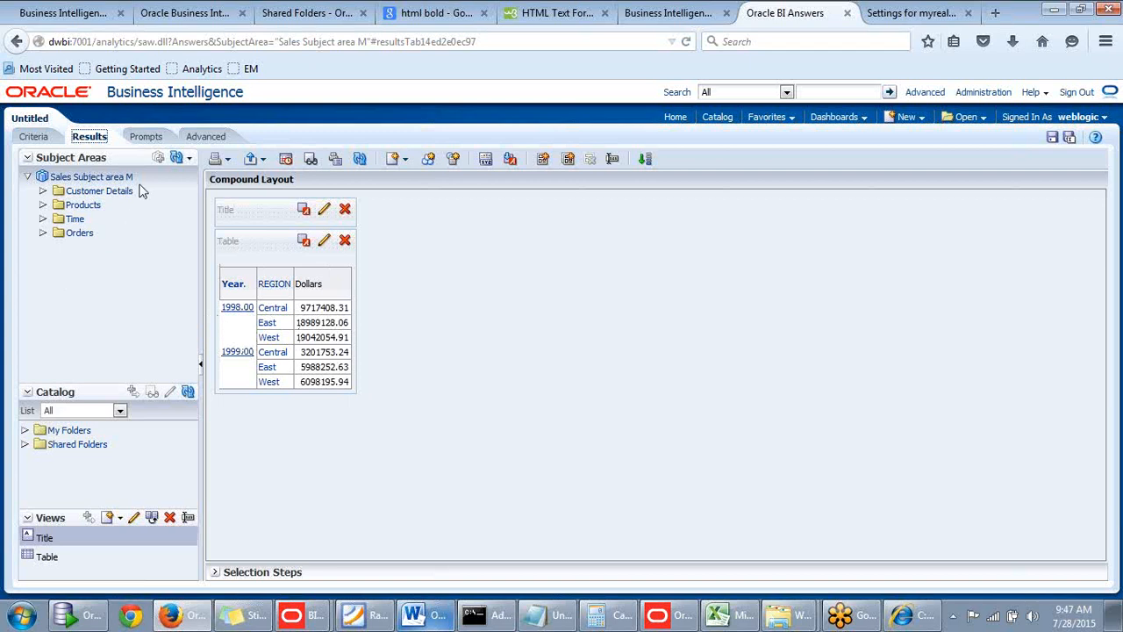
# Reopen the Year column's format settings from the criteria, set the column to Hide, and show the results.
pyautogui.click(46, 141)
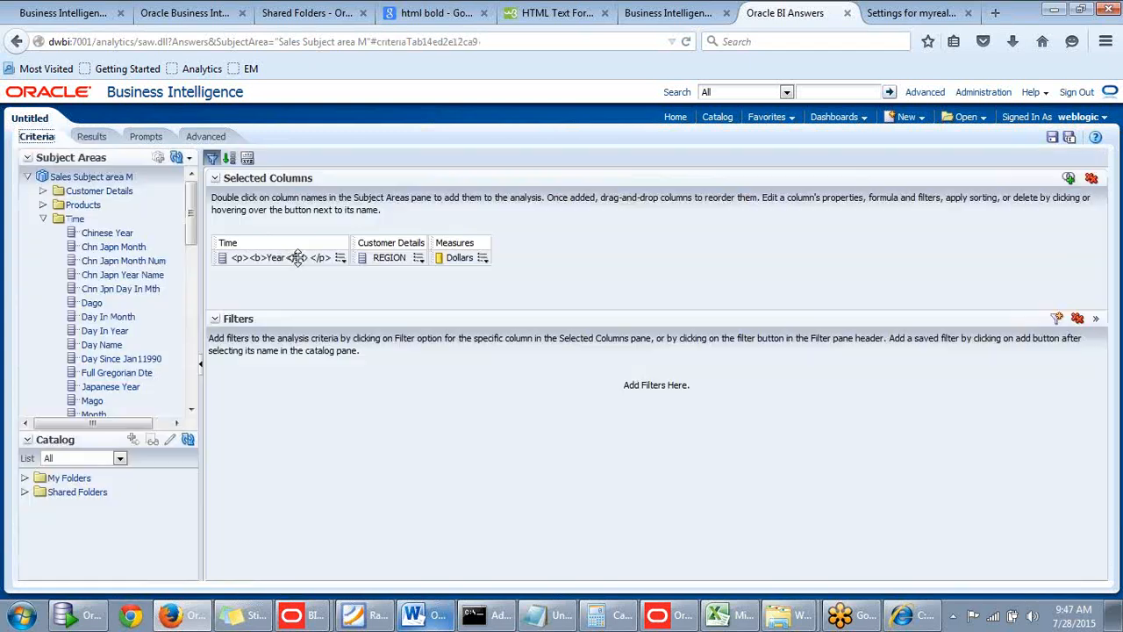
pyautogui.click(339, 257)
pyautogui.click(340, 258)
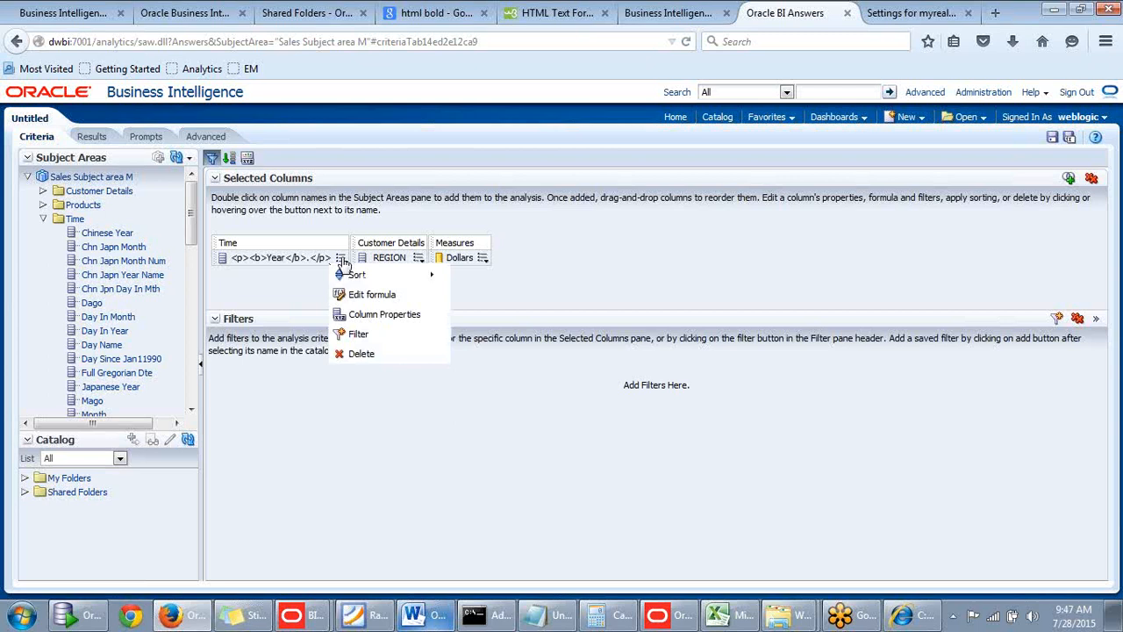
pyautogui.click(355, 317)
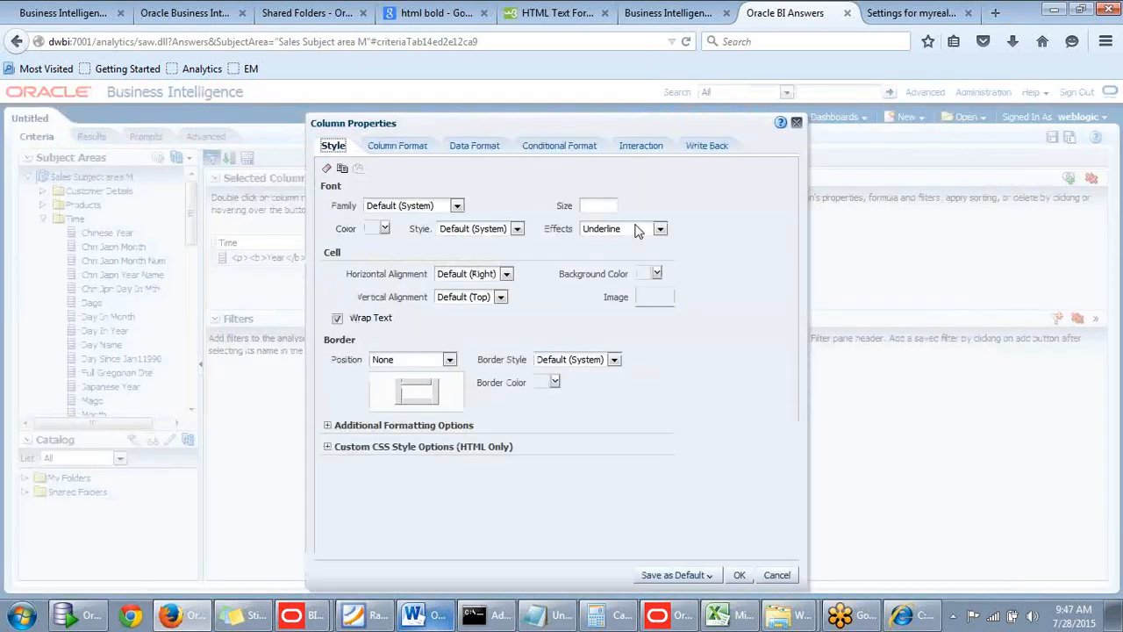
pyautogui.click(385, 151)
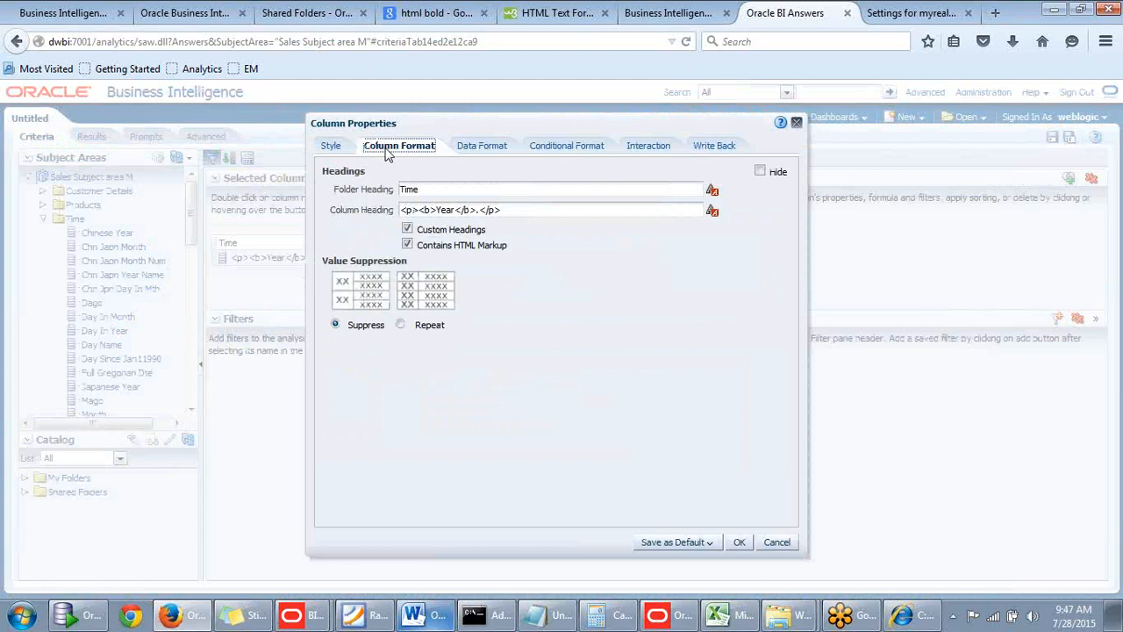
pyautogui.moveTo(524, 120); pyautogui.dragTo(573, 115)
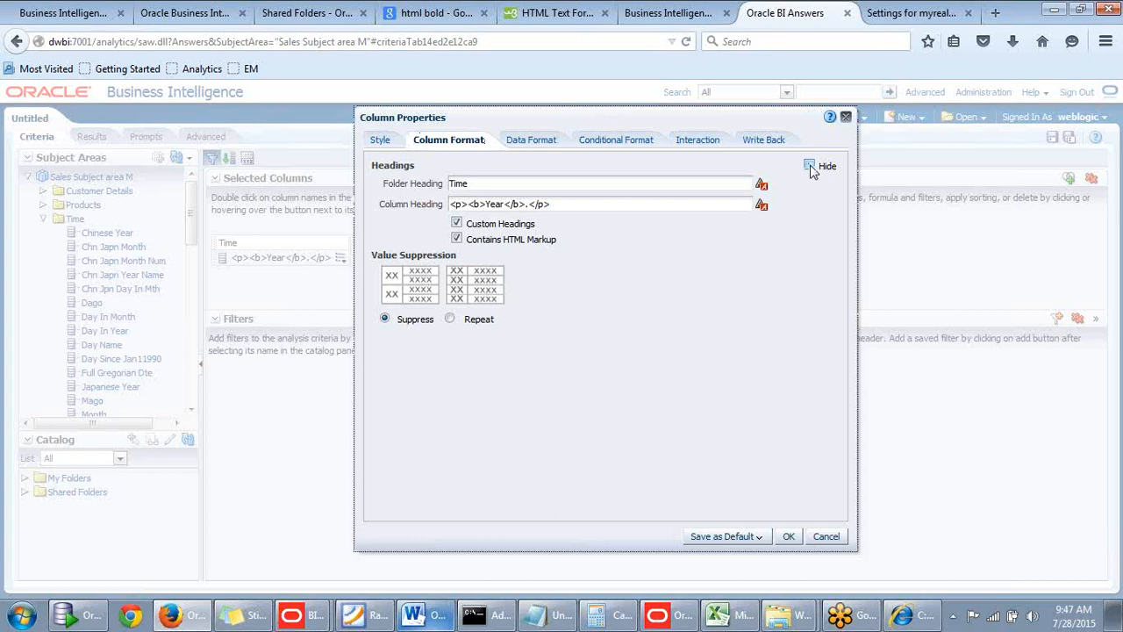
pyautogui.moveTo(672, 117); pyautogui.dragTo(755, 122)
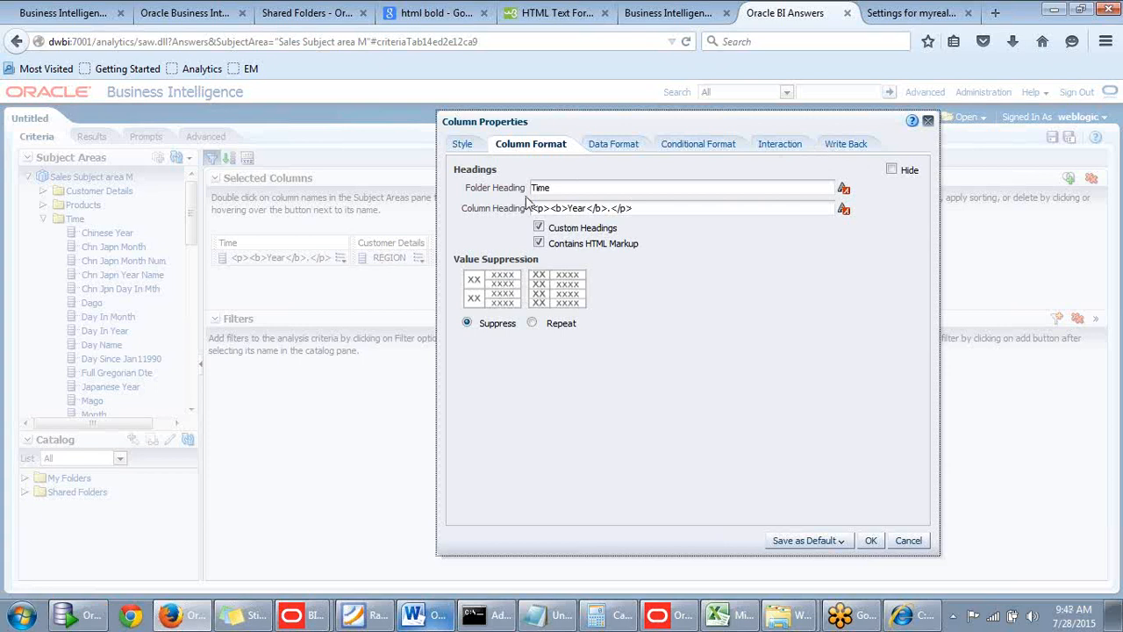
pyautogui.click(891, 169)
pyautogui.click(871, 540)
pyautogui.click(91, 136)
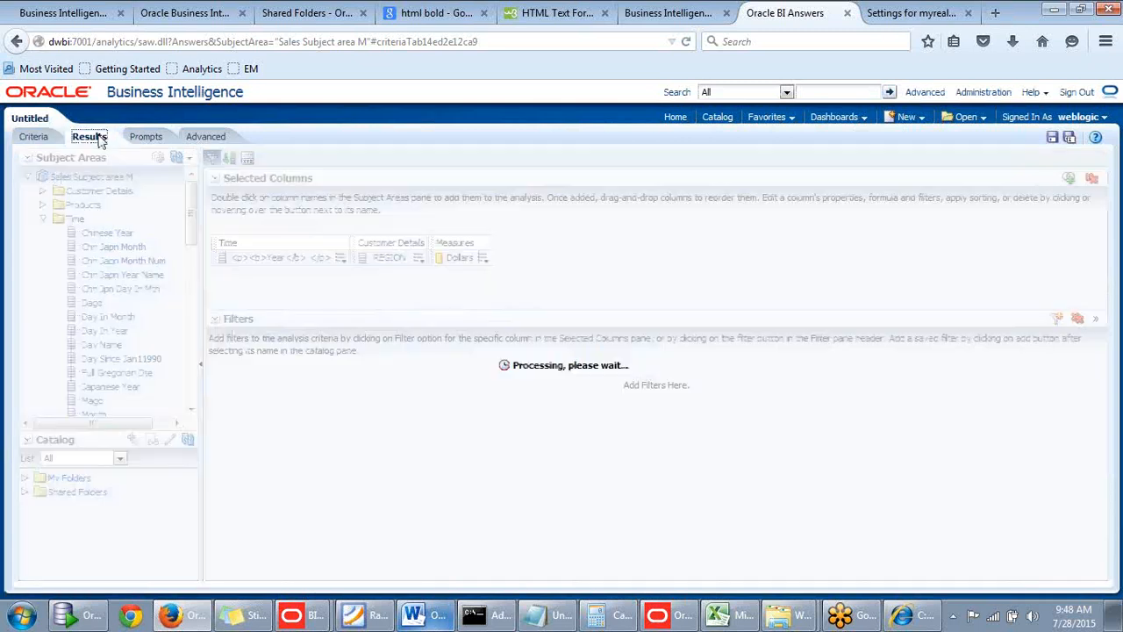
# Reopen the Year column's properties from the criteria and enable overriding its default data format.
pyautogui.click(35, 136)
pyautogui.click(340, 259)
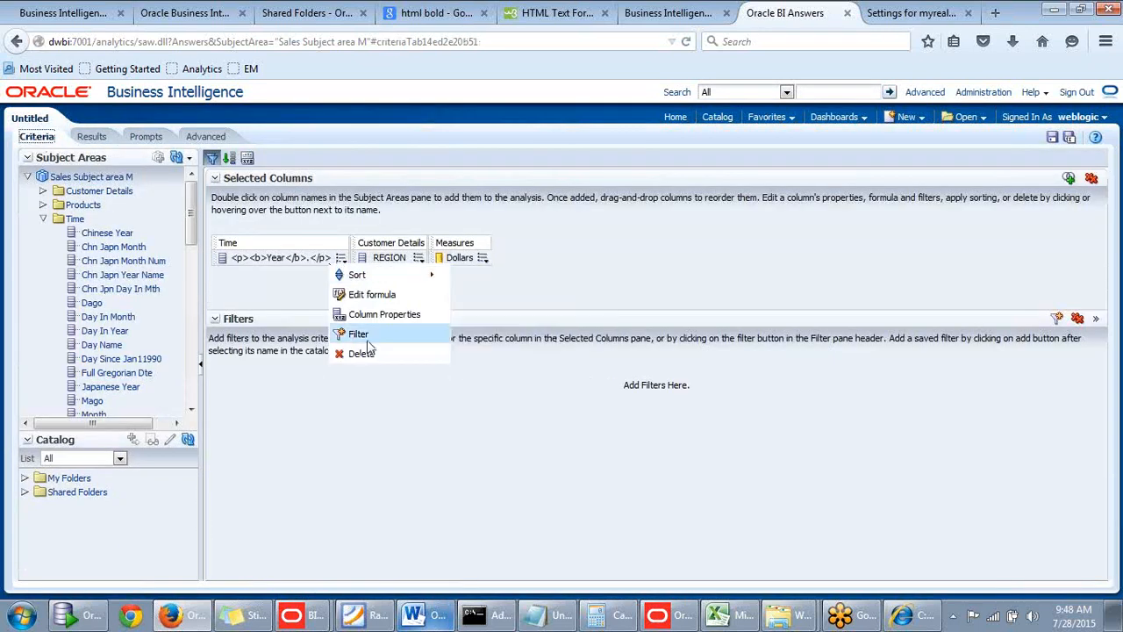
pyautogui.click(375, 313)
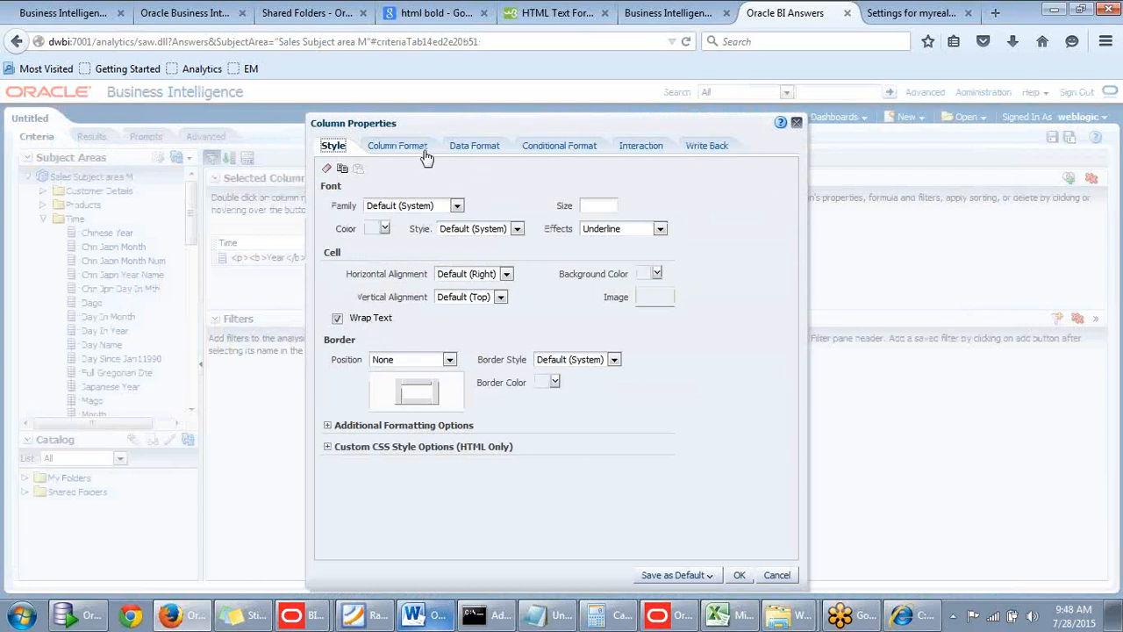
pyautogui.click(419, 146)
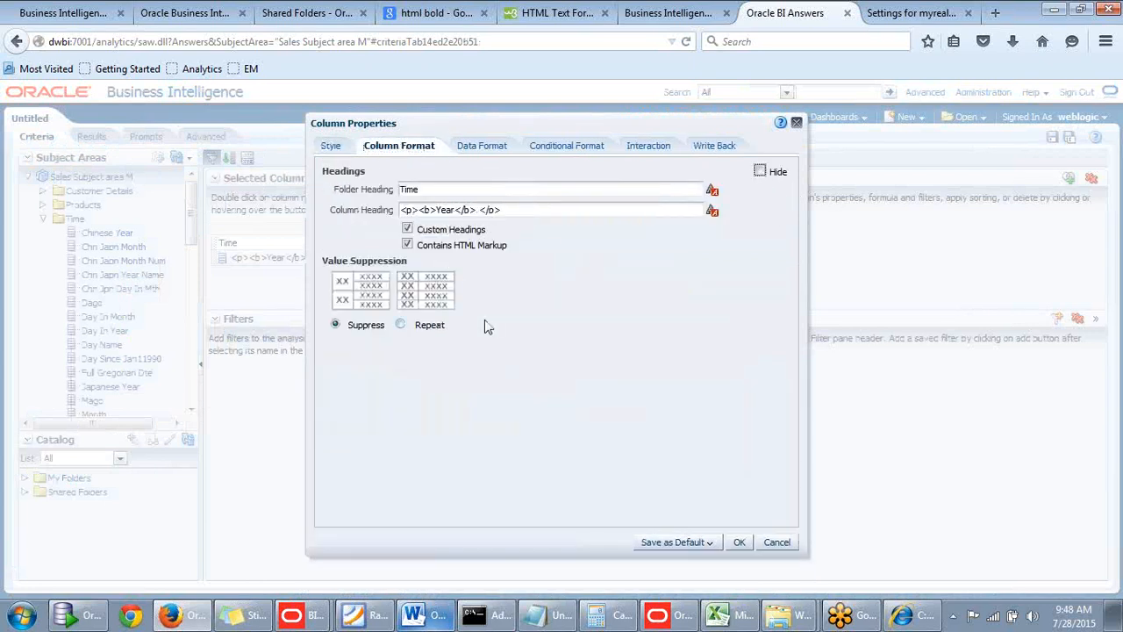
pyautogui.click(488, 149)
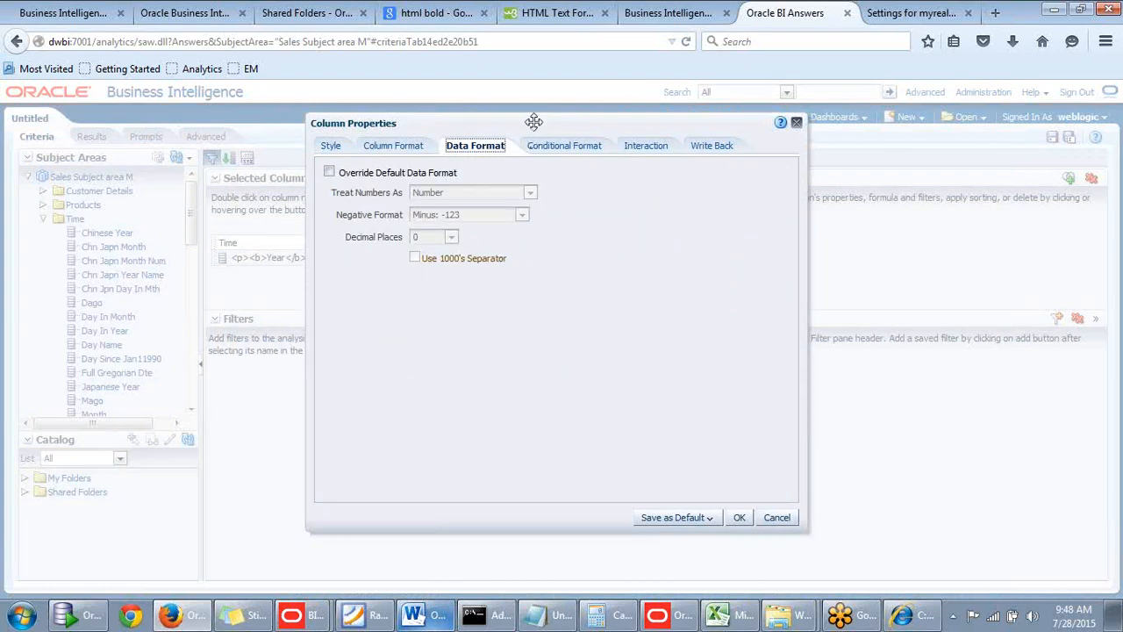
pyautogui.moveTo(531, 118); pyautogui.dragTo(699, 103)
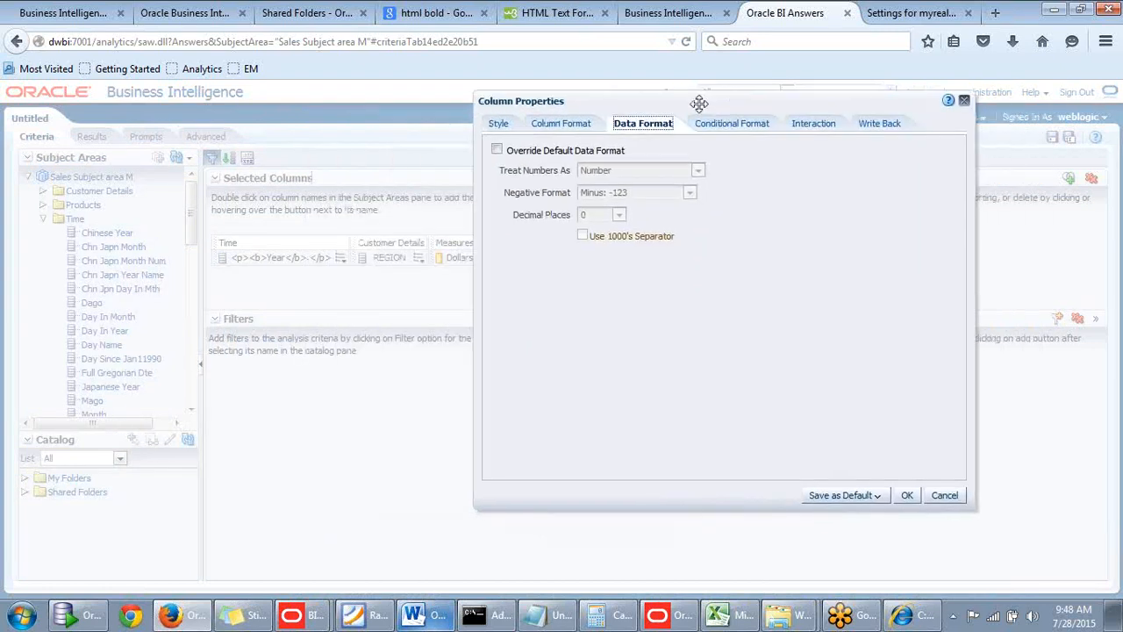
pyautogui.moveTo(708, 100); pyautogui.dragTo(710, 105)
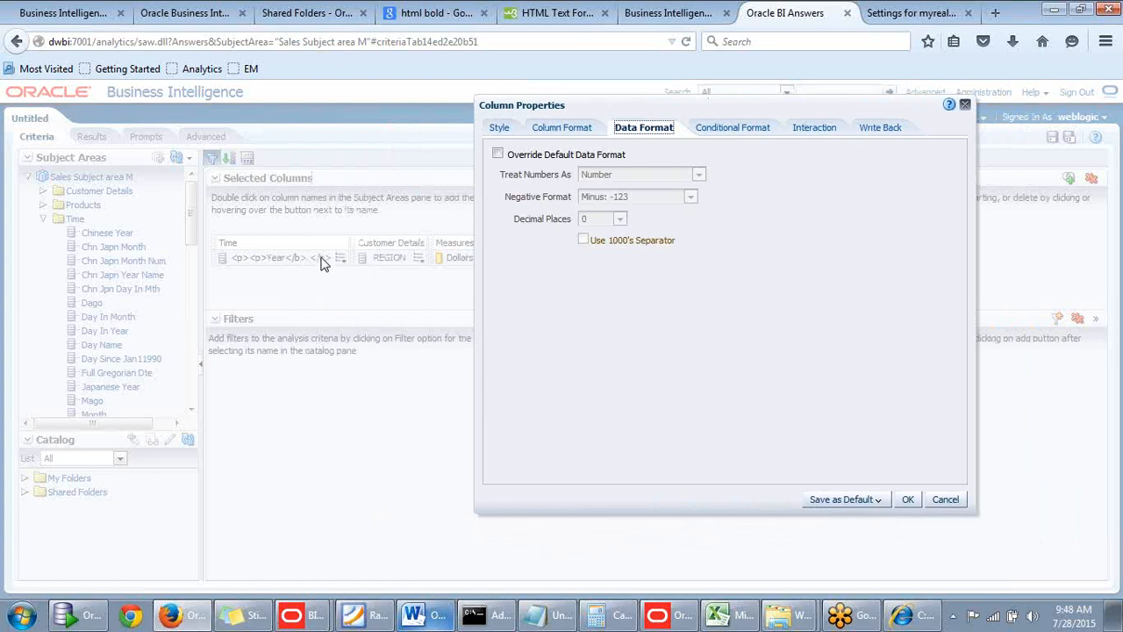
pyautogui.click(498, 155)
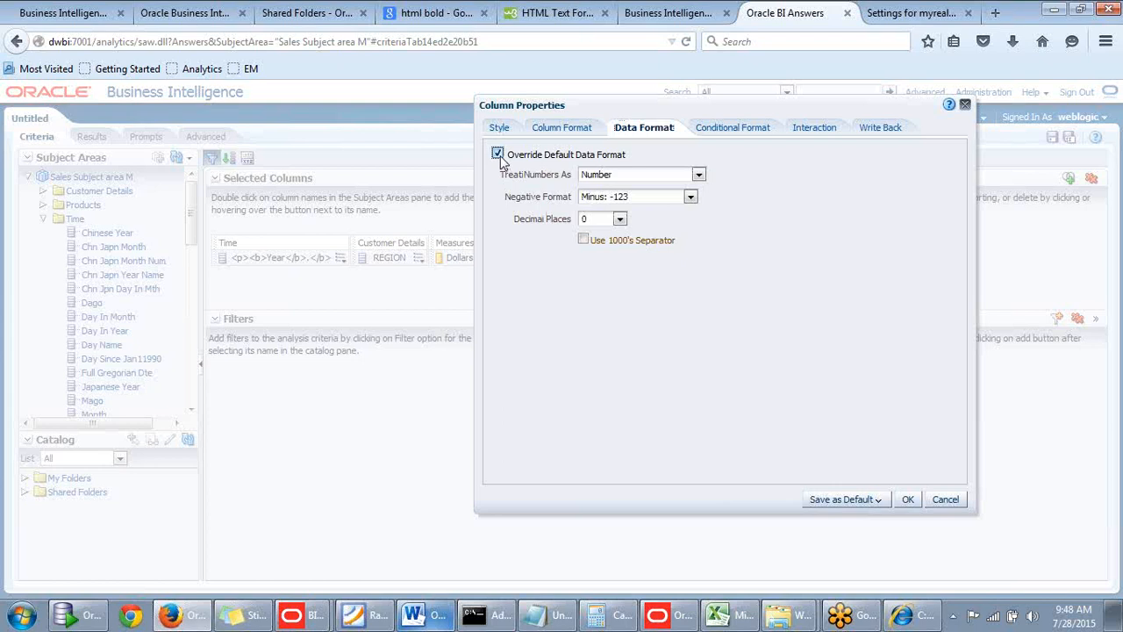
pyautogui.doubleClick(770, 113)
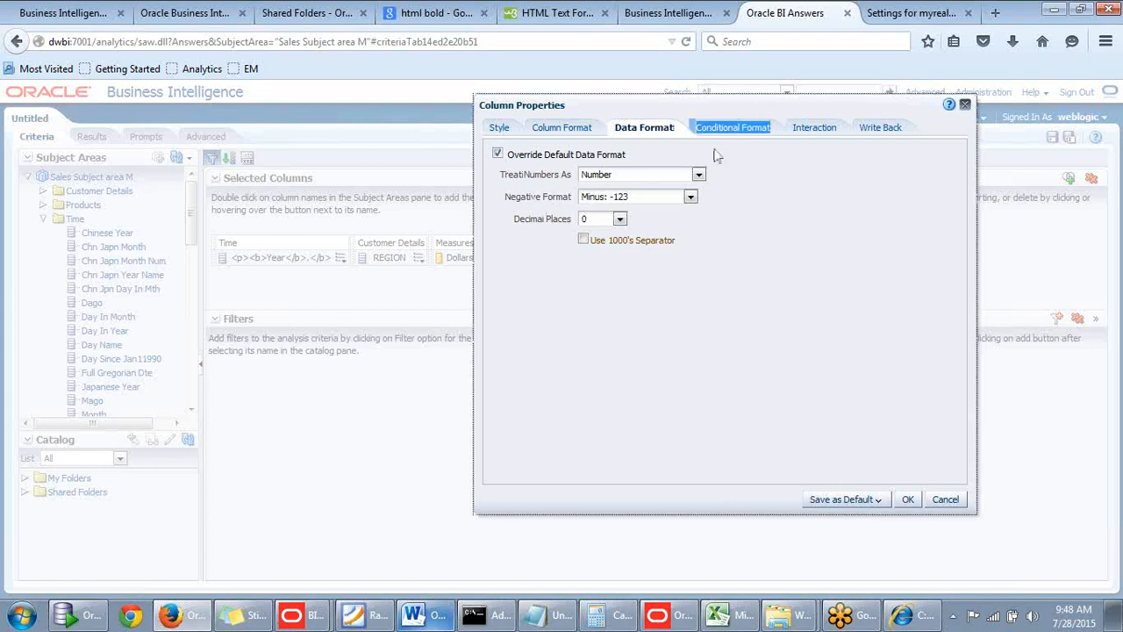
pyautogui.click(726, 112)
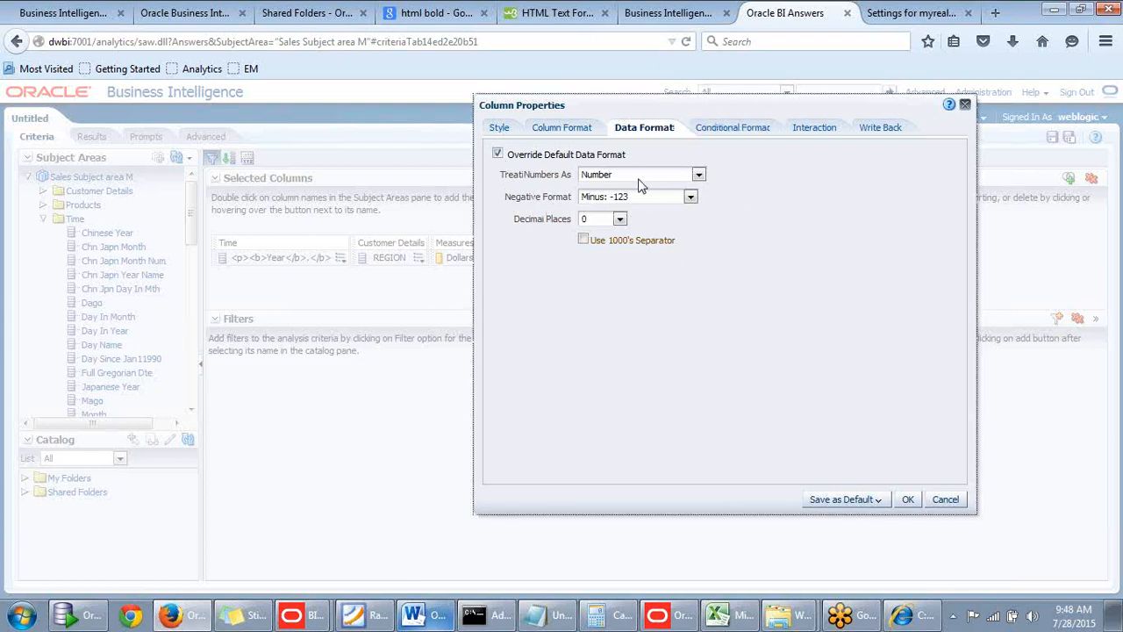
# Set the Year column to treat numbers as Percentage, apply the format, and show the results.
pyautogui.click(698, 175)
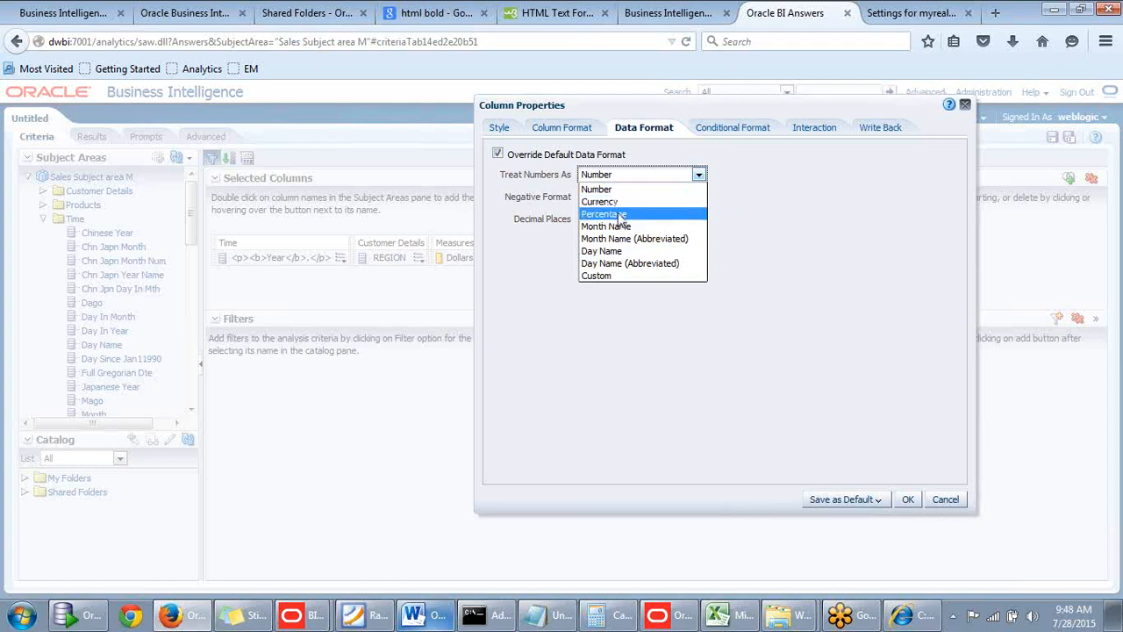
pyautogui.click(620, 215)
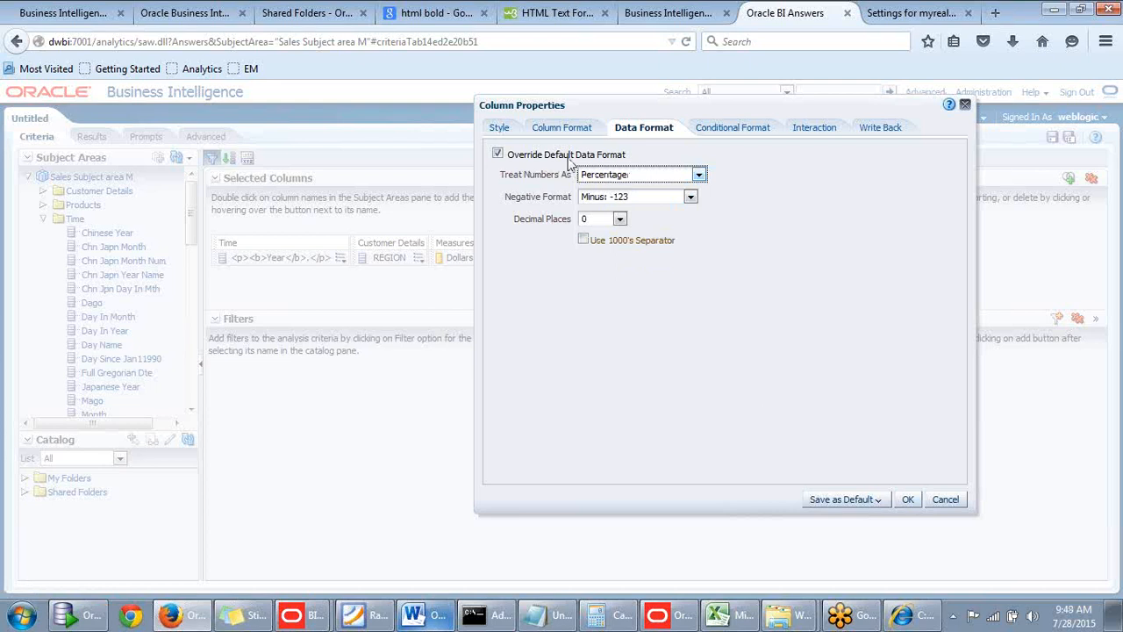
pyautogui.click(909, 498)
pyautogui.click(90, 137)
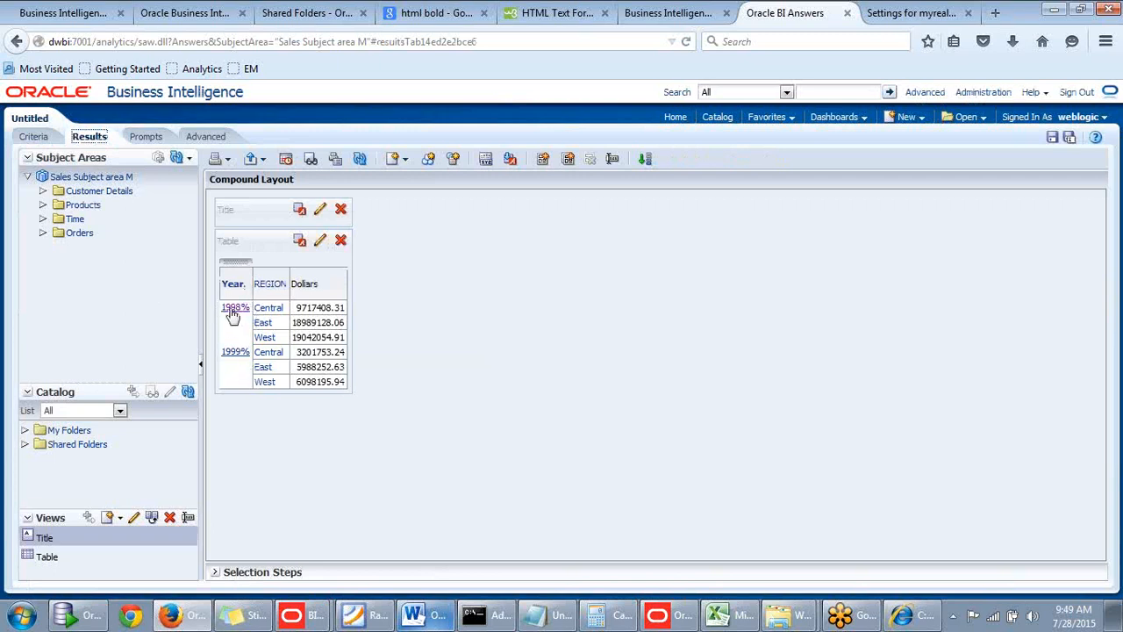
# Reopen the Year column's properties from the criteria and turn off the override of its default data format.
pyautogui.click(44, 138)
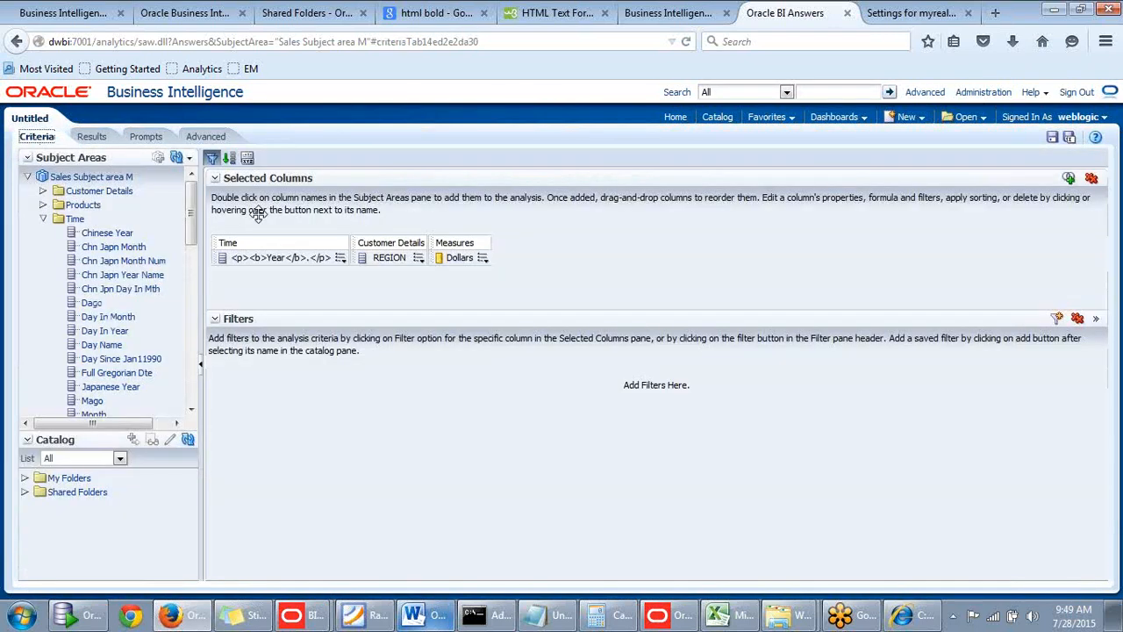
pyautogui.click(344, 261)
pyautogui.click(376, 316)
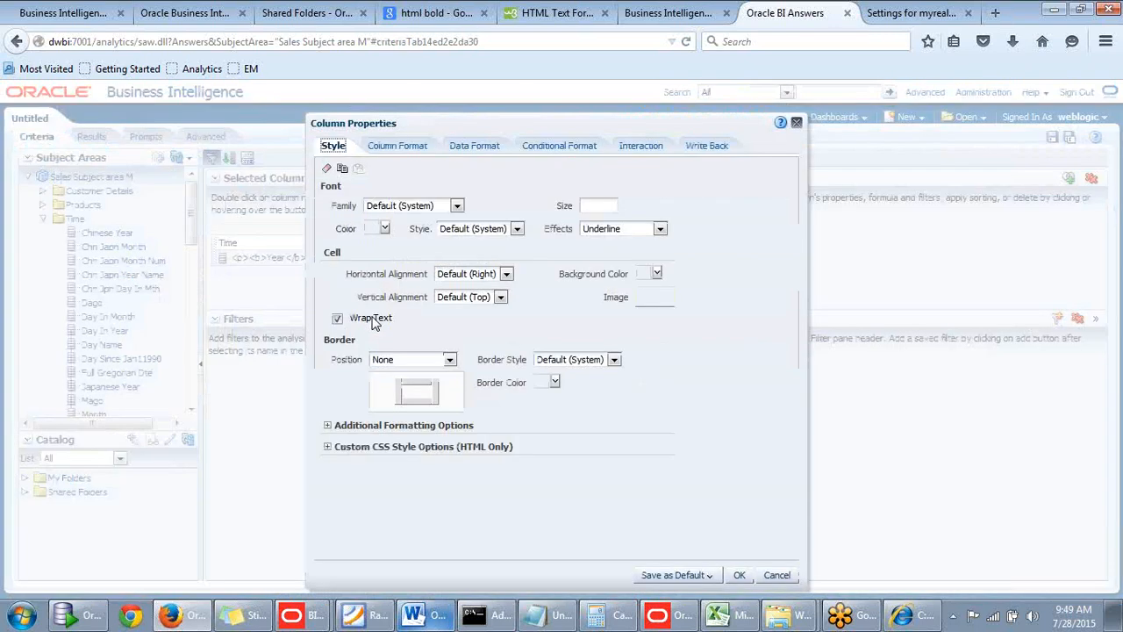
pyautogui.click(487, 150)
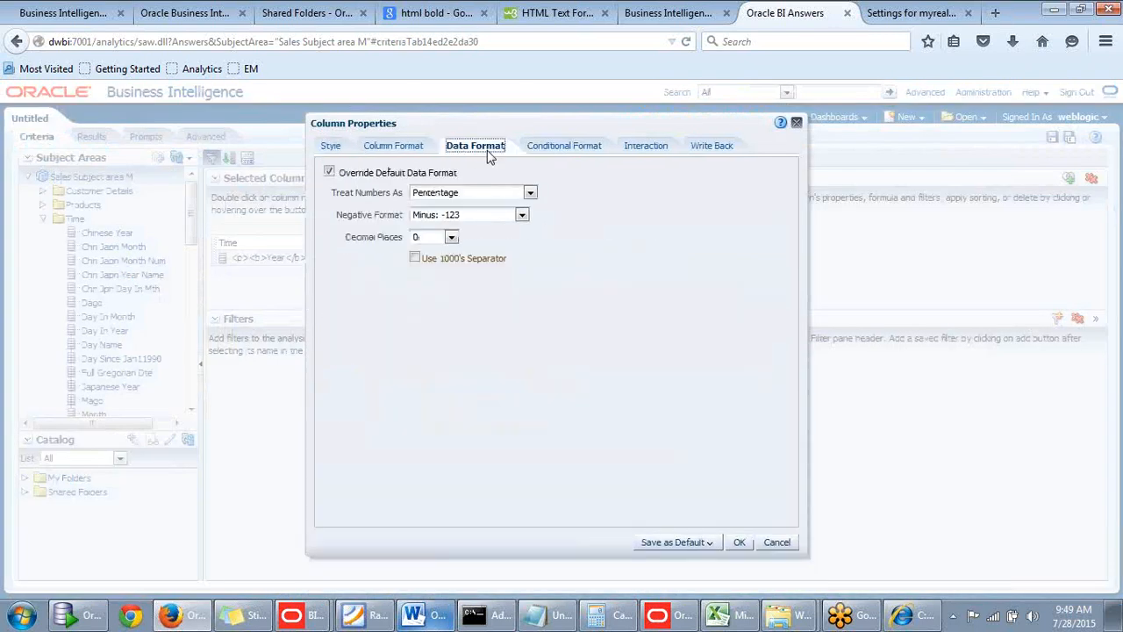
pyautogui.click(329, 172)
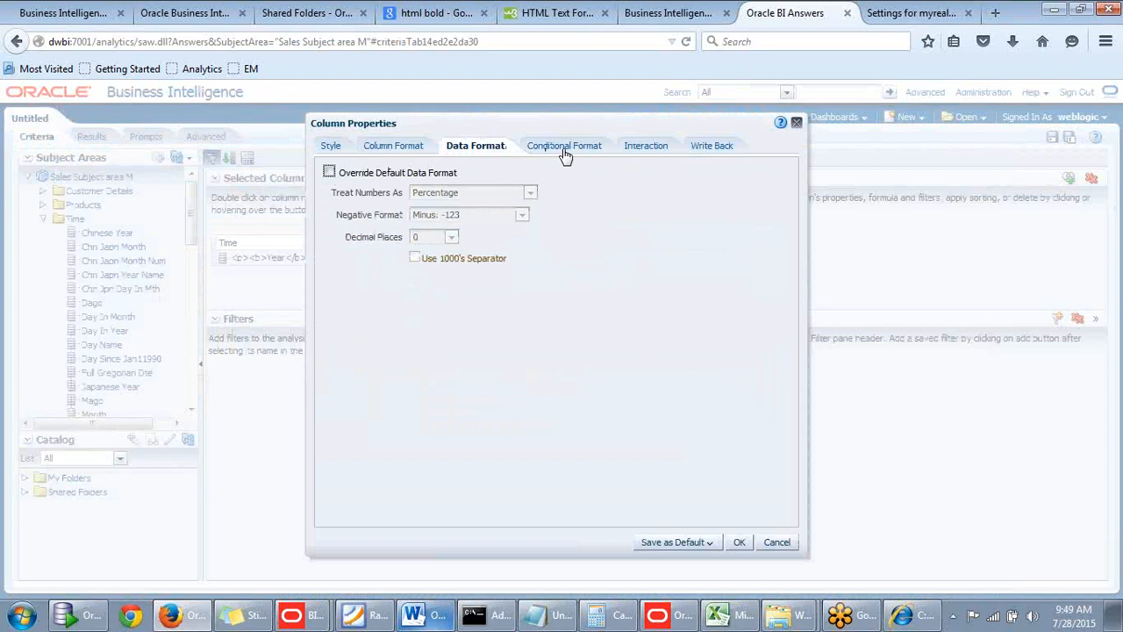
# Add a conditional format to the Year column with the condition REGION is equal to / is in Central.
pyautogui.click(564, 151)
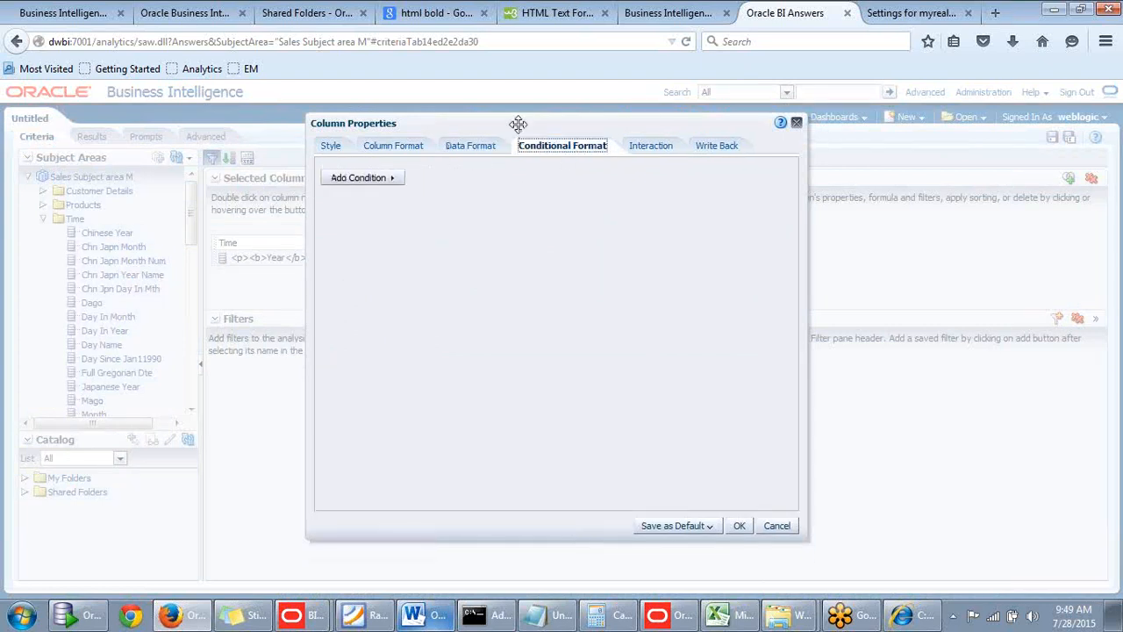
pyautogui.moveTo(527, 118); pyautogui.dragTo(571, 103)
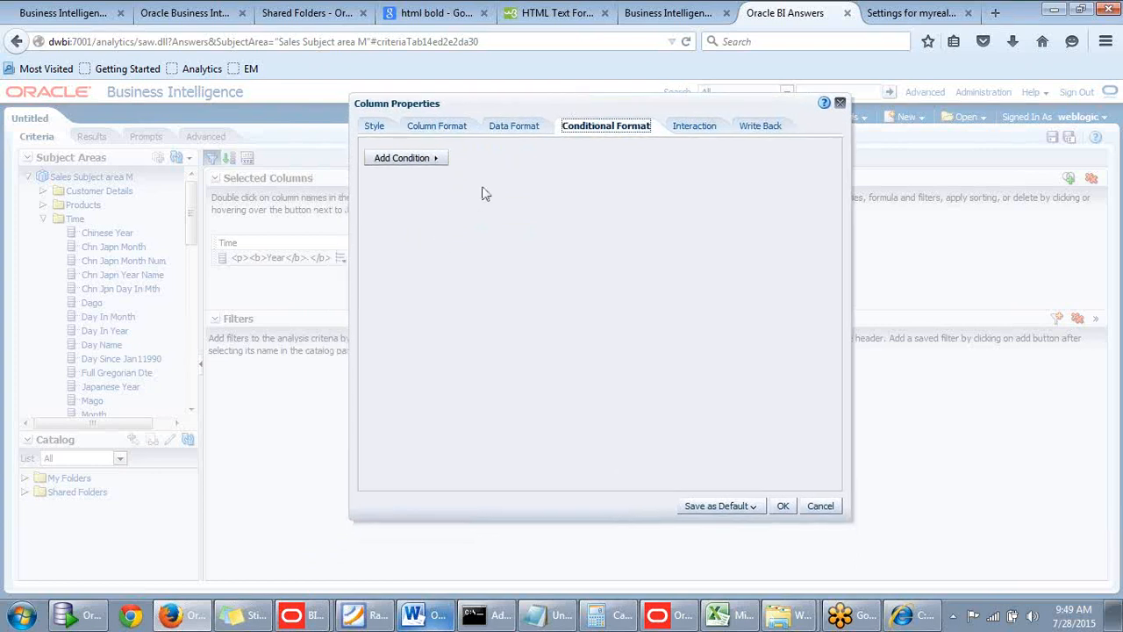
pyautogui.click(437, 162)
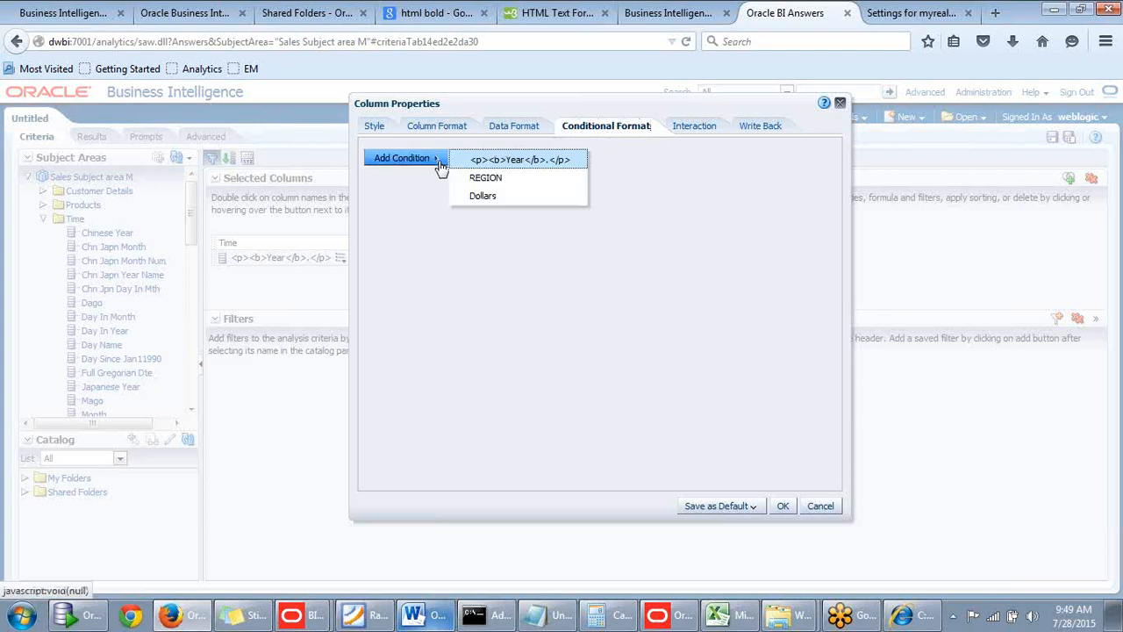
pyautogui.click(484, 180)
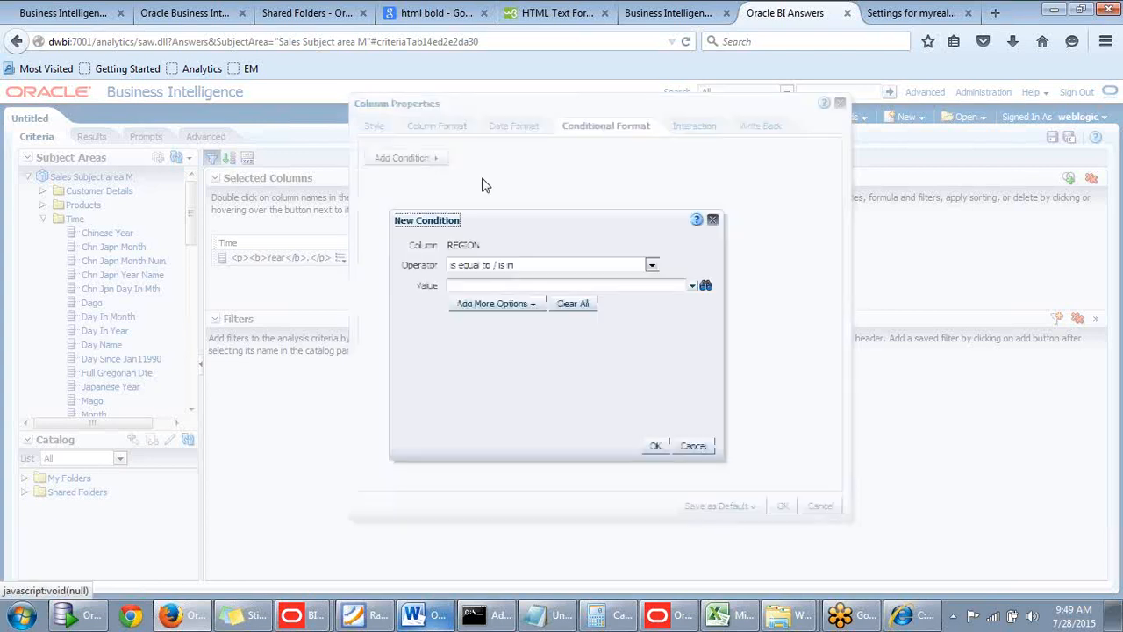
pyautogui.click(691, 286)
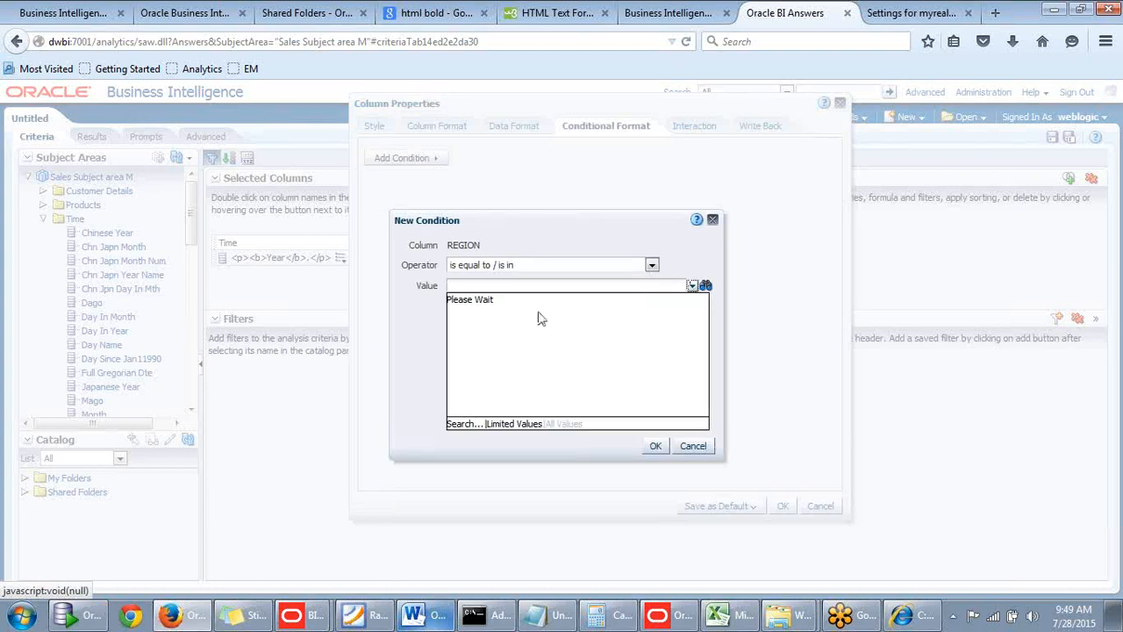
pyautogui.click(457, 302)
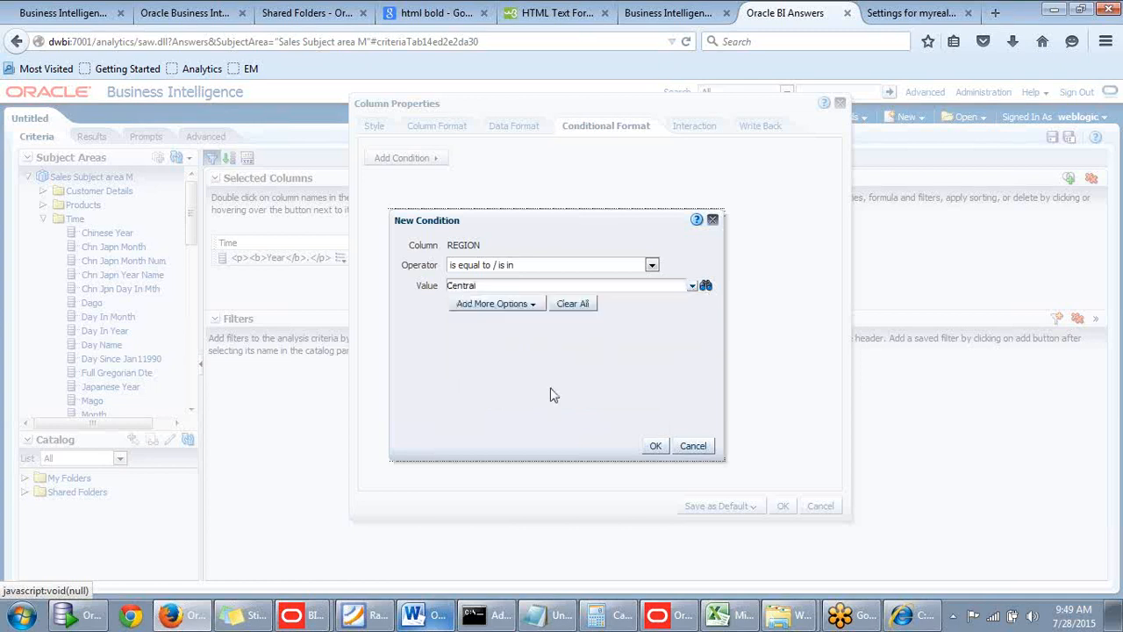
pyautogui.click(656, 445)
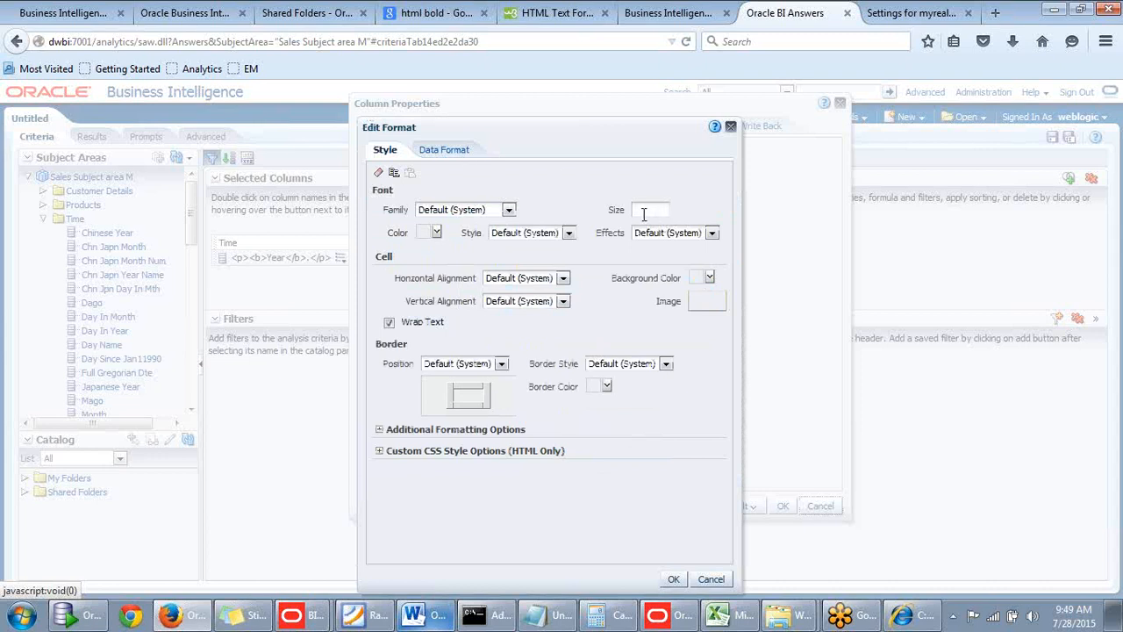
# Set the Central condition's font color to #996600, apply it to the Year column, and show the results.
pyautogui.click(436, 232)
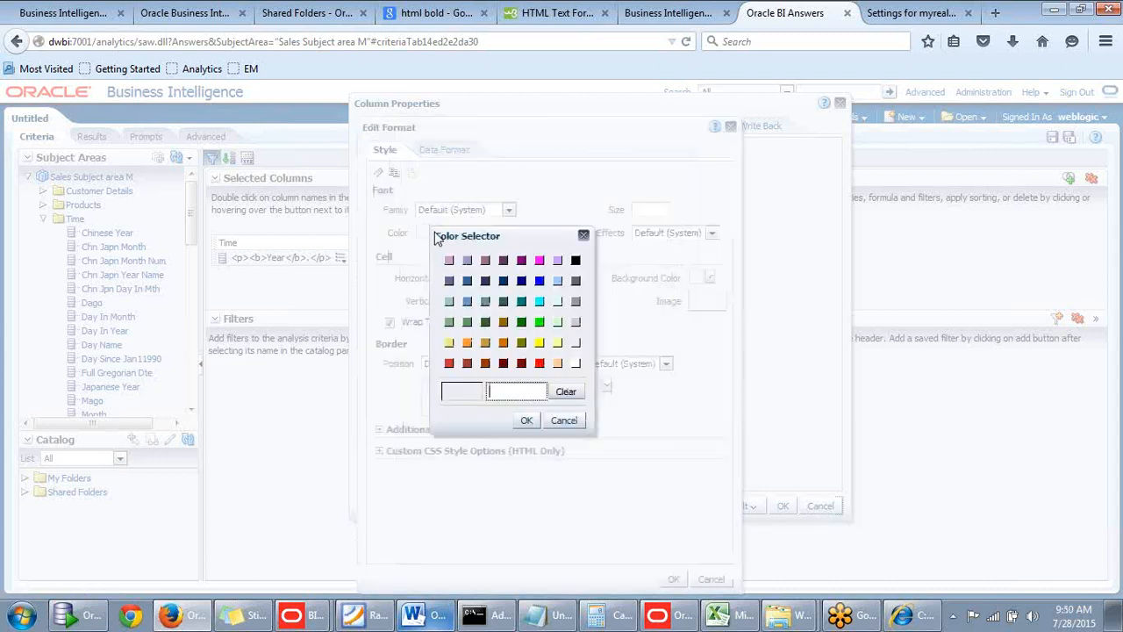
pyautogui.click(503, 322)
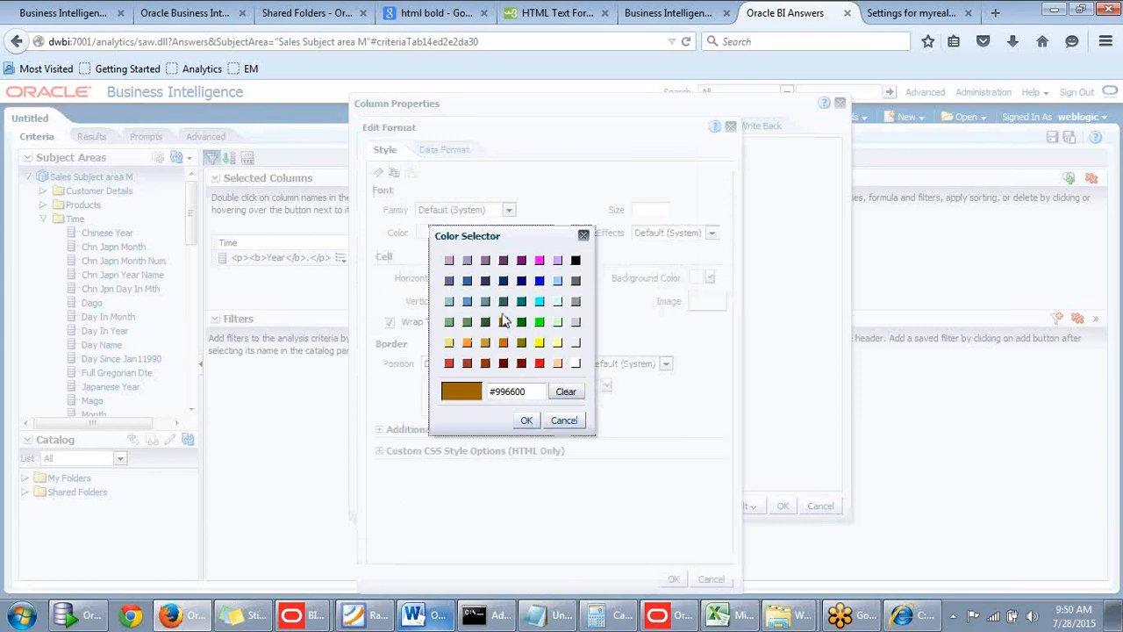
pyautogui.click(526, 421)
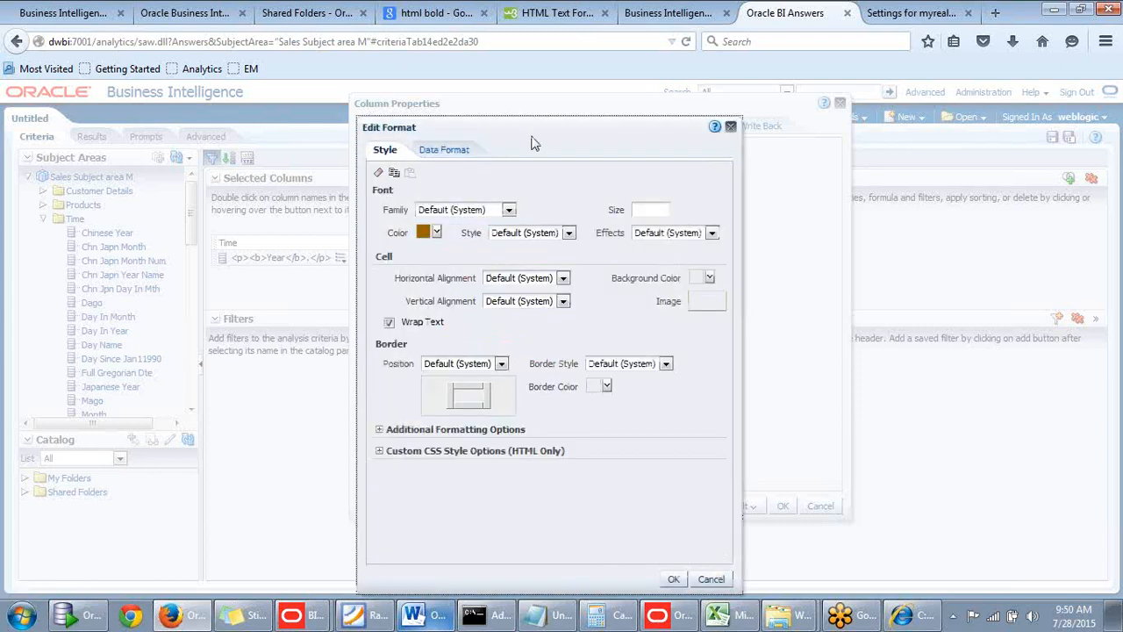
pyautogui.moveTo(531, 137); pyautogui.dragTo(548, 104)
pyautogui.click(451, 151)
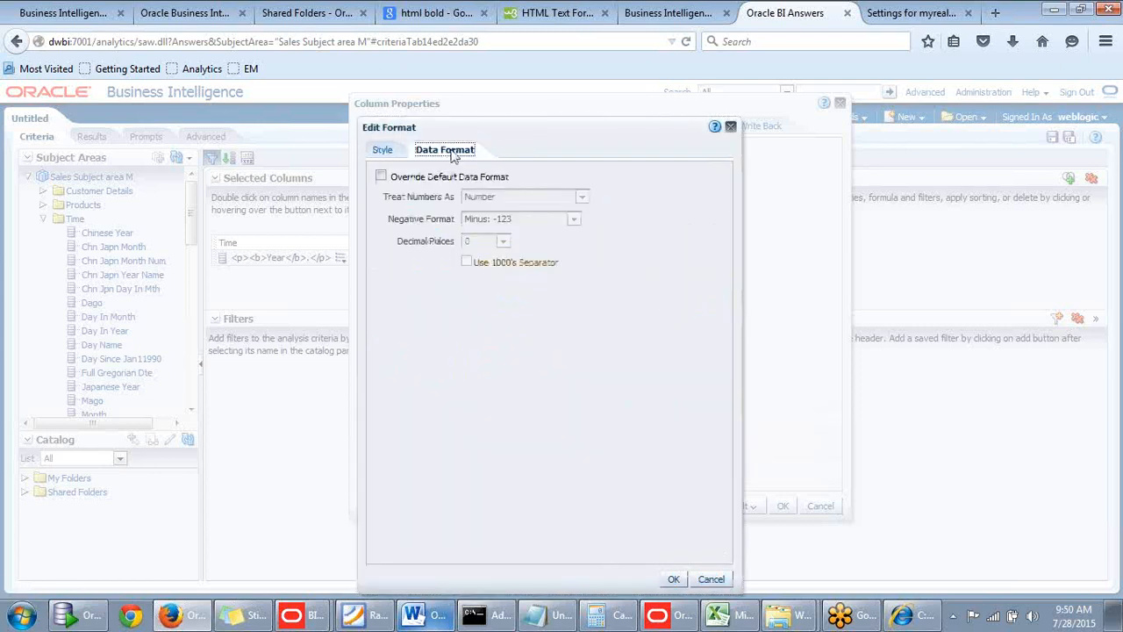
pyautogui.click(384, 150)
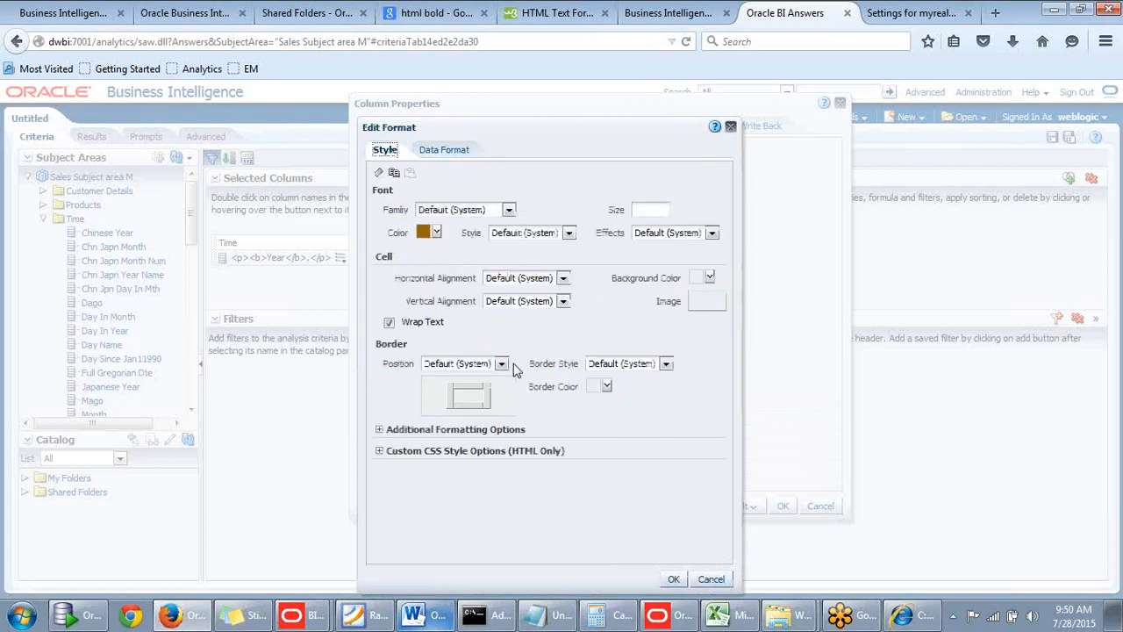
pyautogui.moveTo(650, 151); pyautogui.dragTo(667, 526)
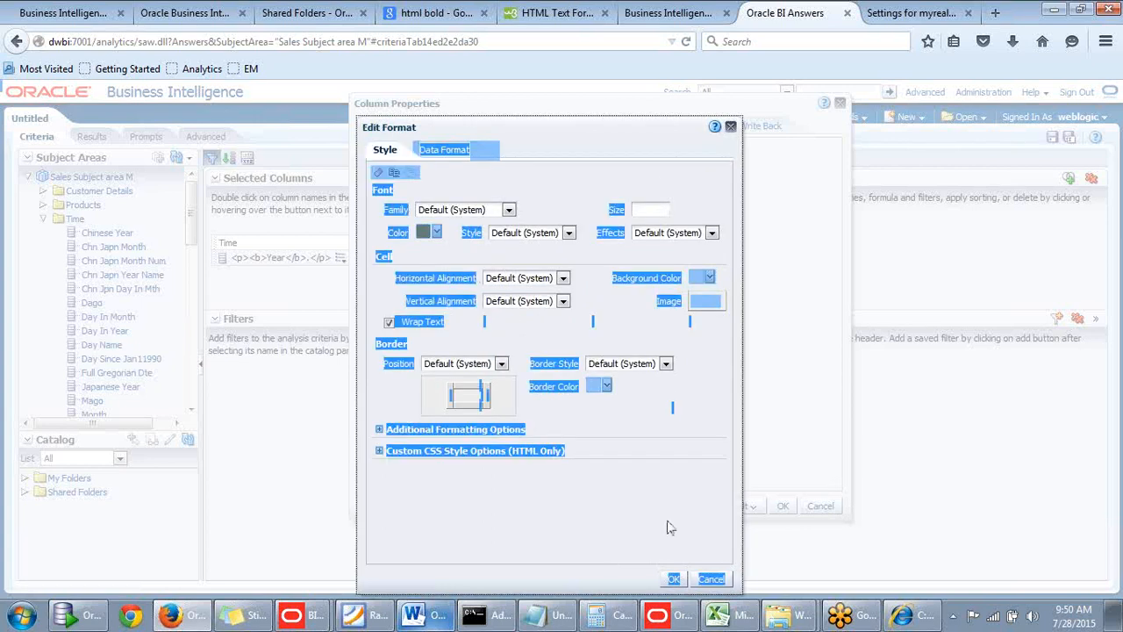
pyautogui.click(674, 580)
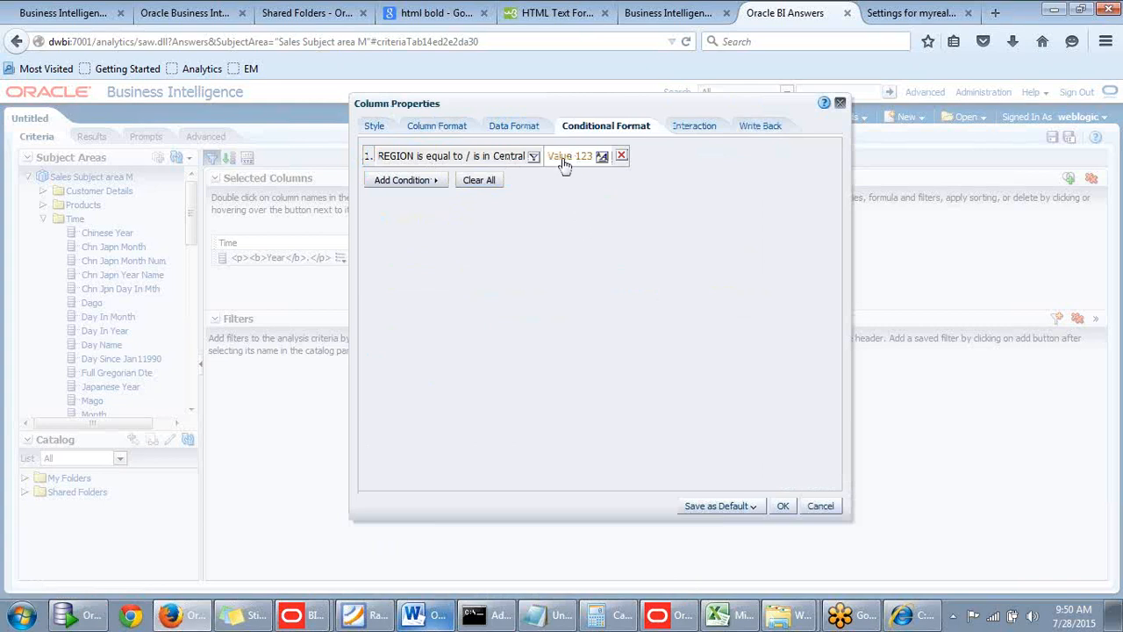
pyautogui.click(781, 505)
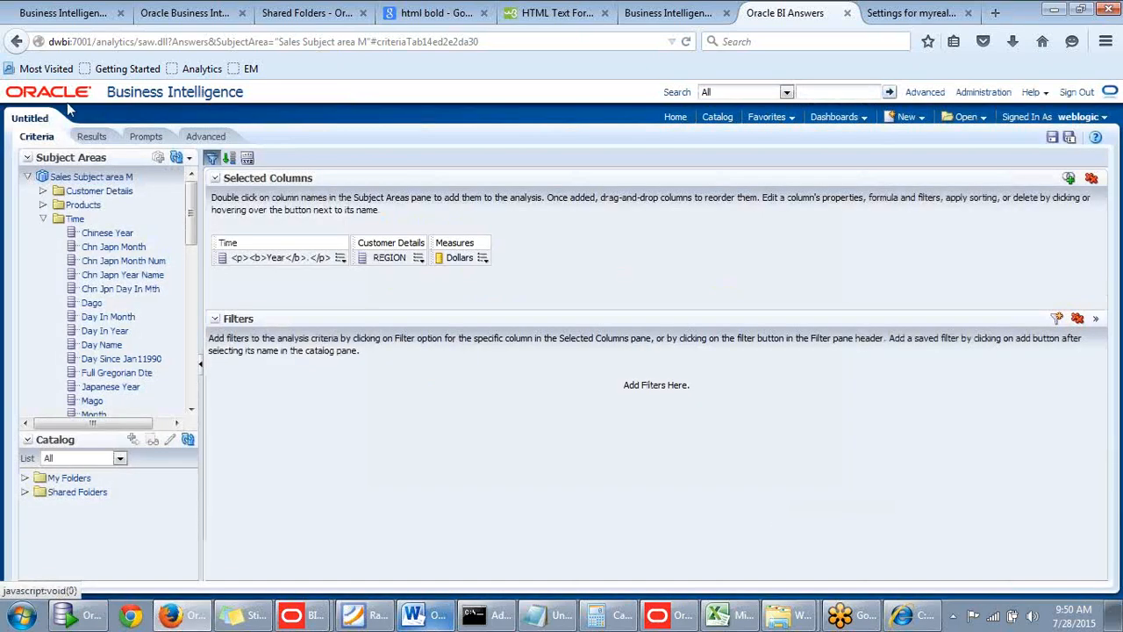
pyautogui.click(92, 137)
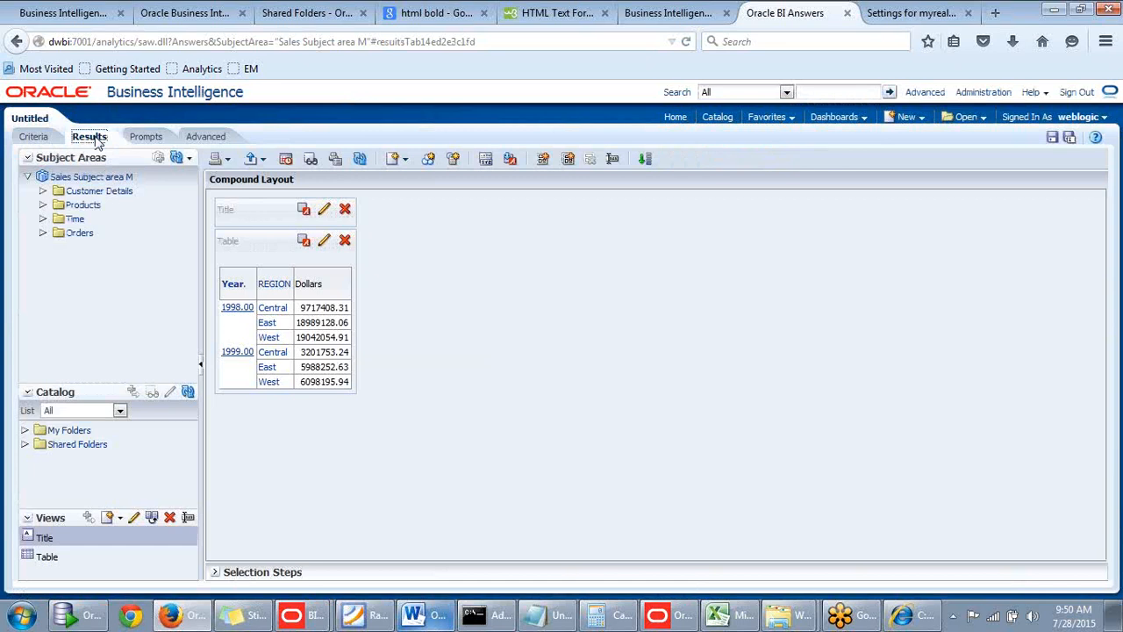
# Drill down twice on the Central region under 1998 and check the resulting columns and filters in the criteria and results.
pyautogui.click(267, 309)
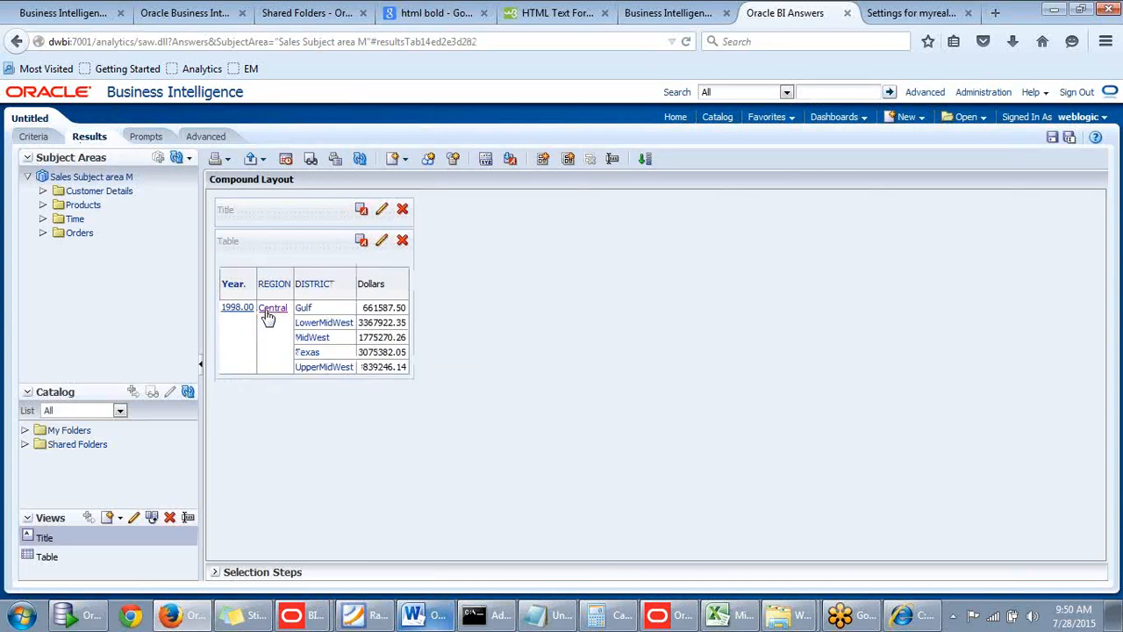
pyautogui.click(366, 163)
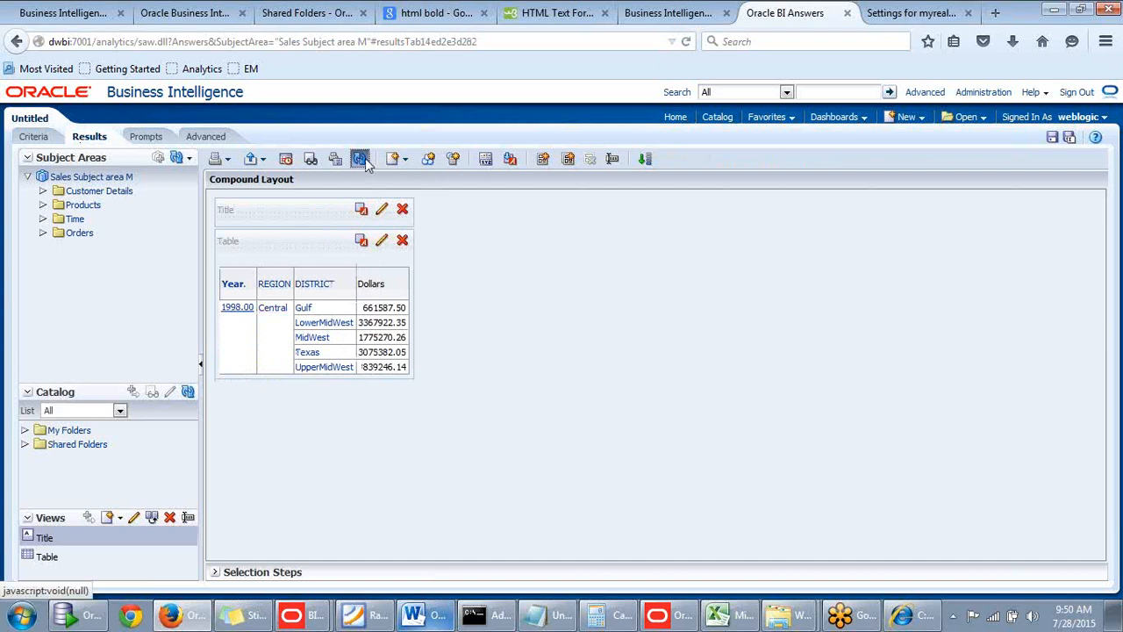
pyautogui.click(273, 312)
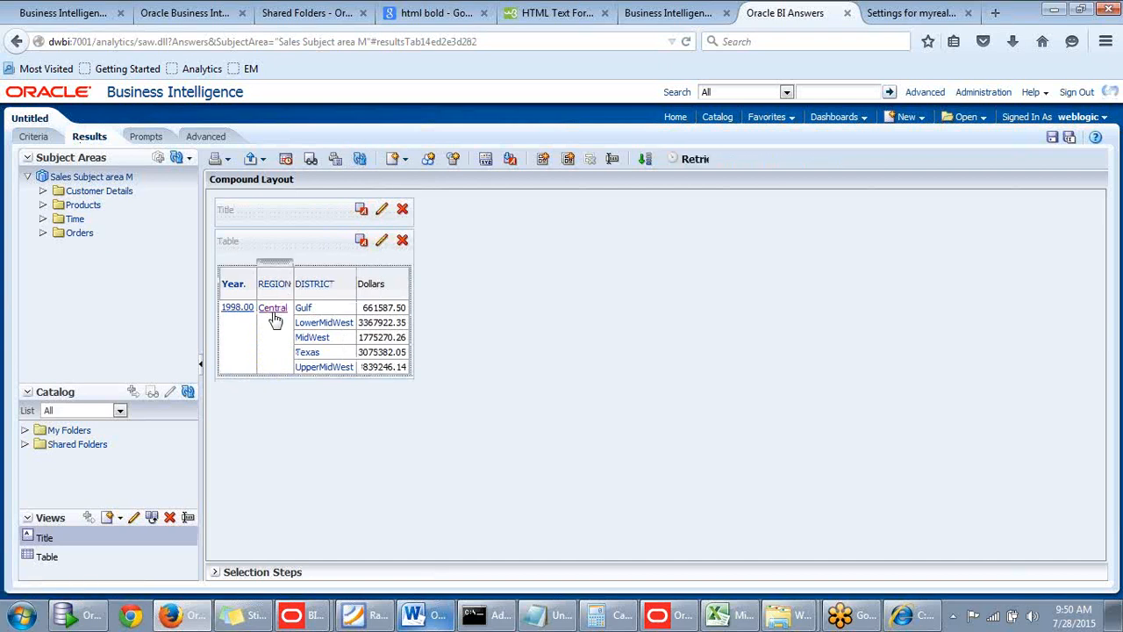
pyautogui.click(34, 139)
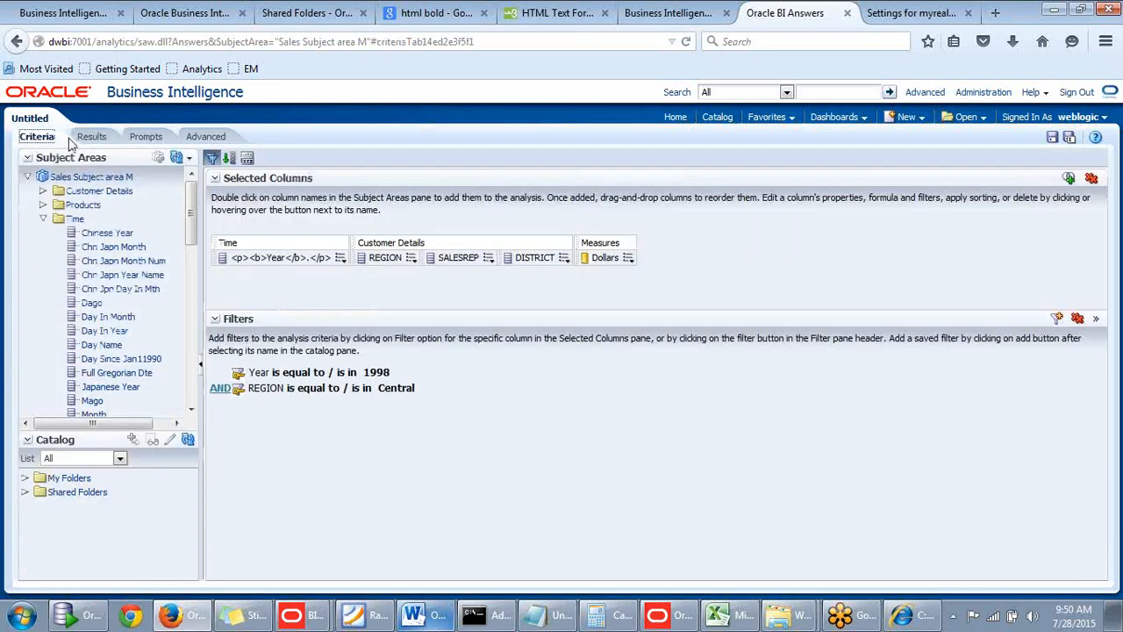
pyautogui.click(91, 137)
pyautogui.click(35, 138)
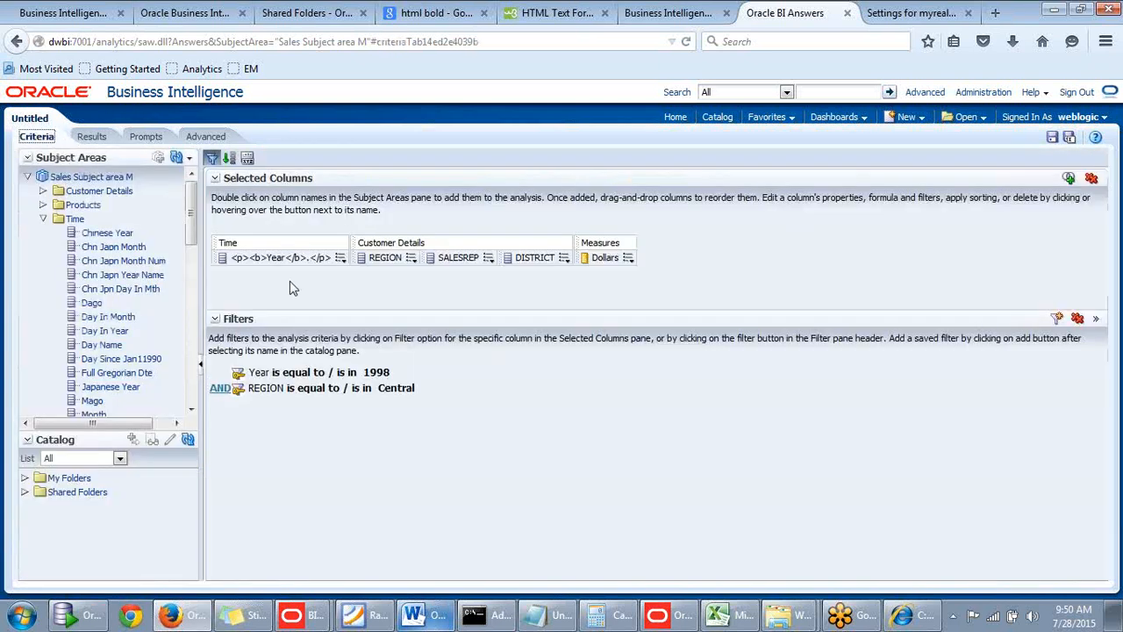
pyautogui.click(90, 139)
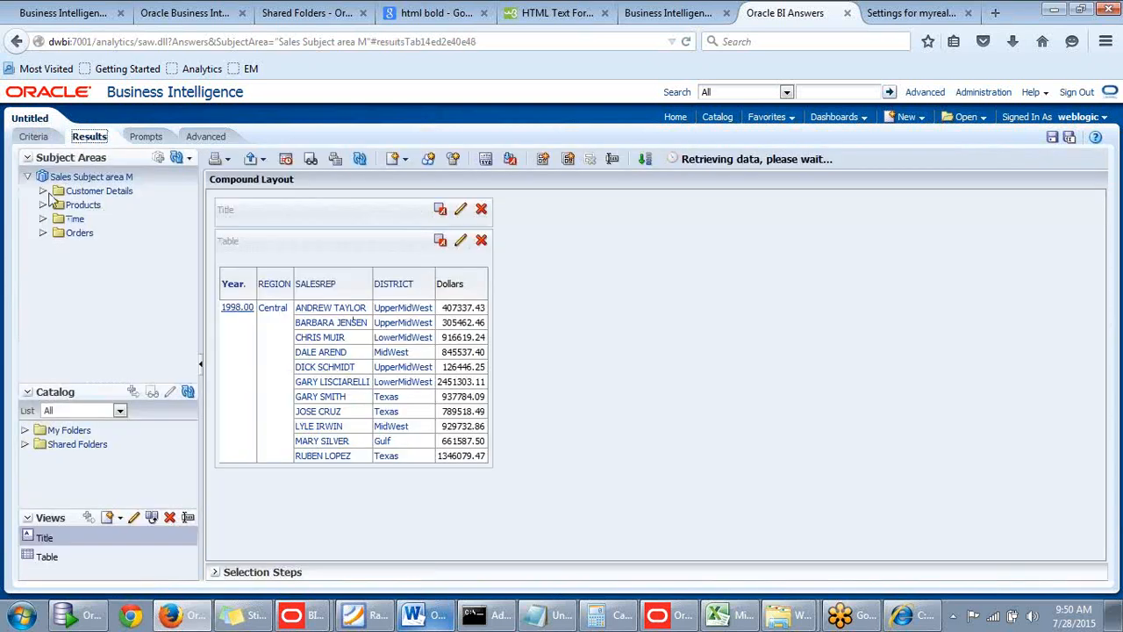
# Add a conditional format to the Dollars column from the criteria with the condition Dollars is greater than 200000.
pyautogui.click(35, 137)
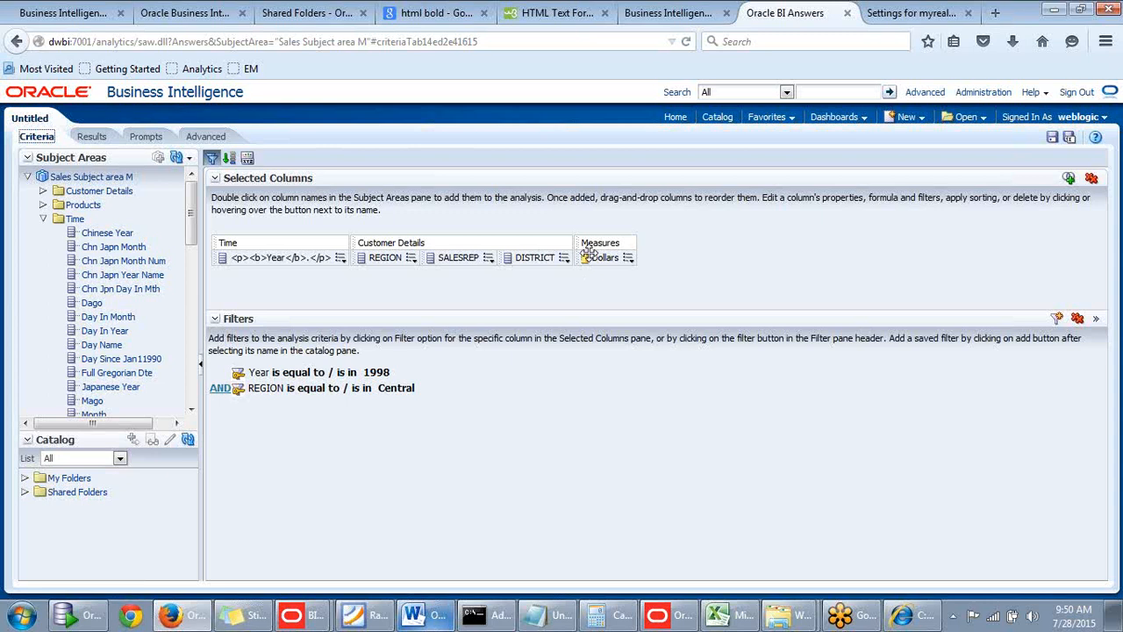
pyautogui.click(628, 259)
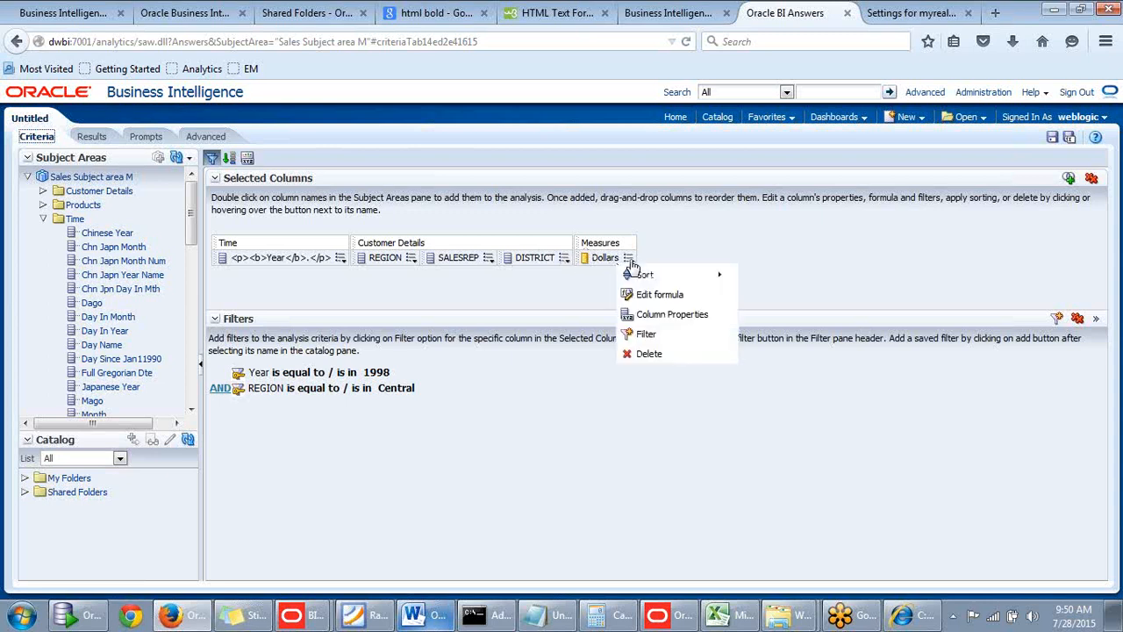
pyautogui.click(639, 313)
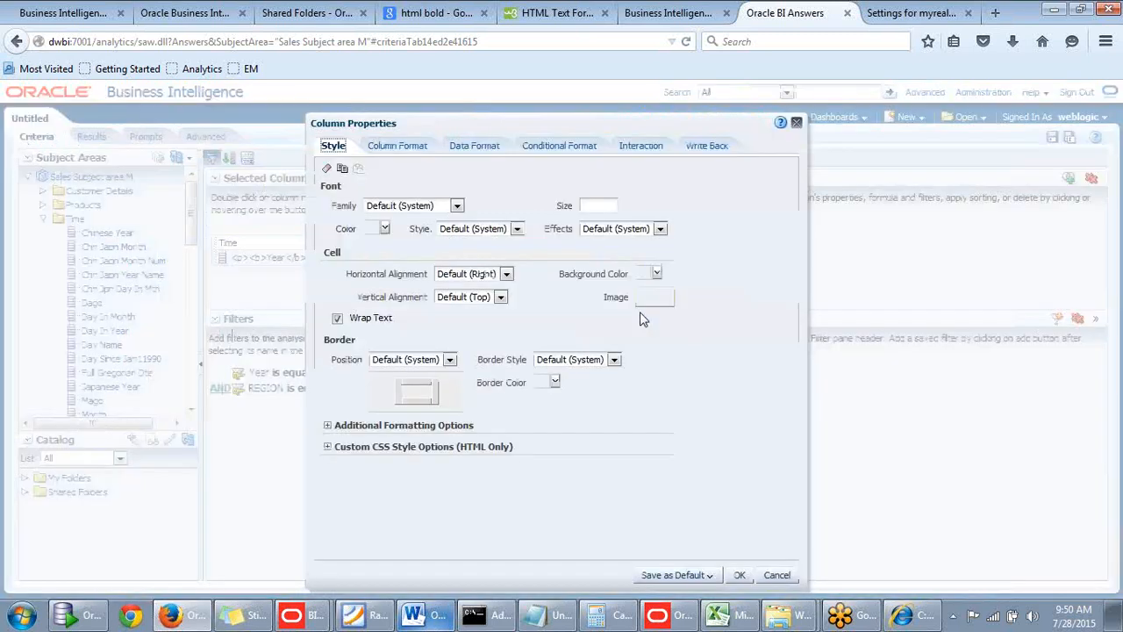
pyautogui.click(566, 148)
pyautogui.click(394, 179)
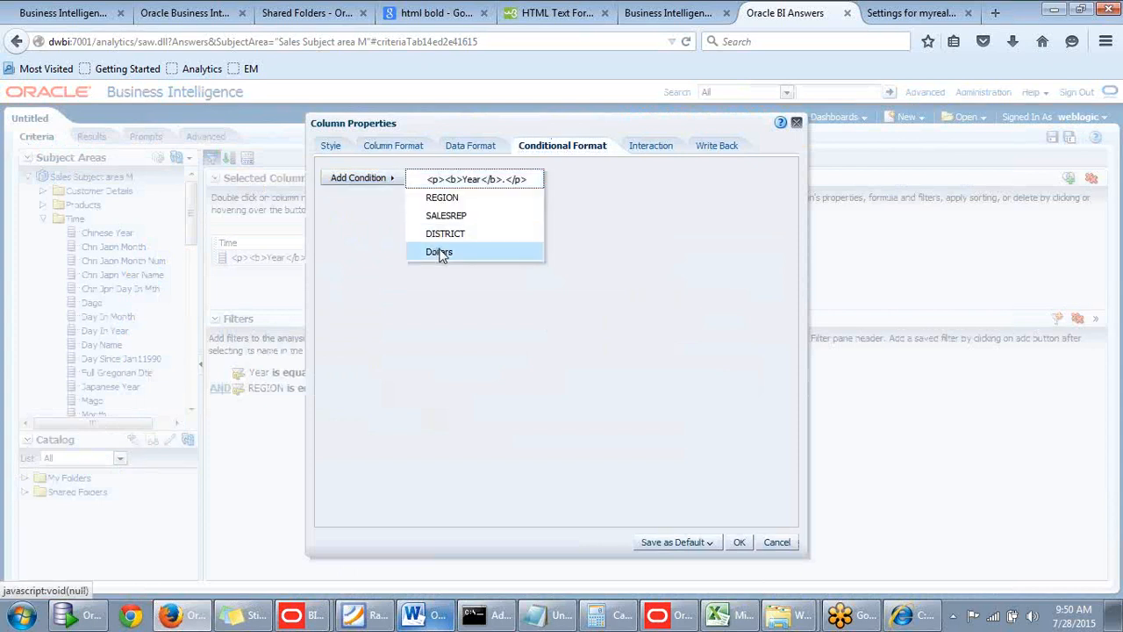
pyautogui.click(439, 254)
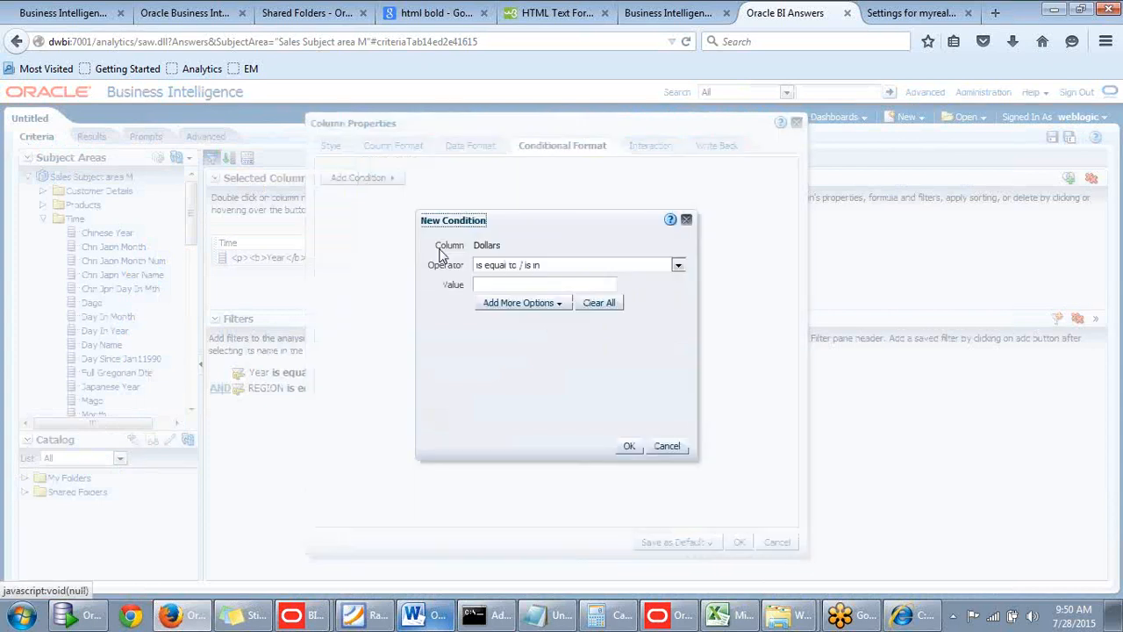
pyautogui.click(676, 267)
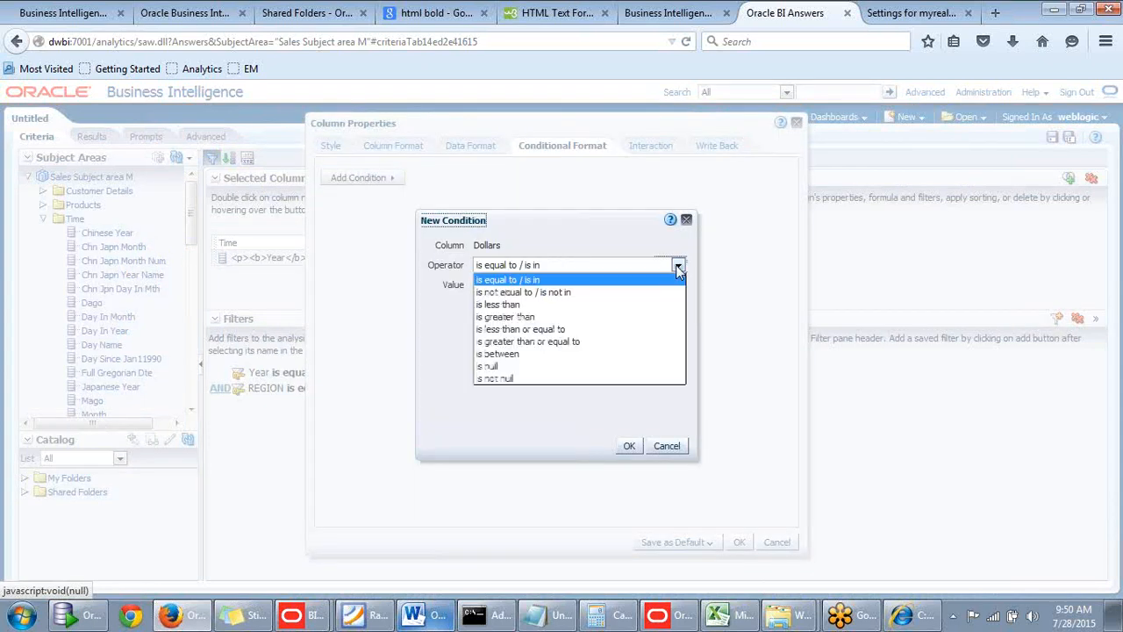
pyautogui.click(530, 318)
pyautogui.write('200000')
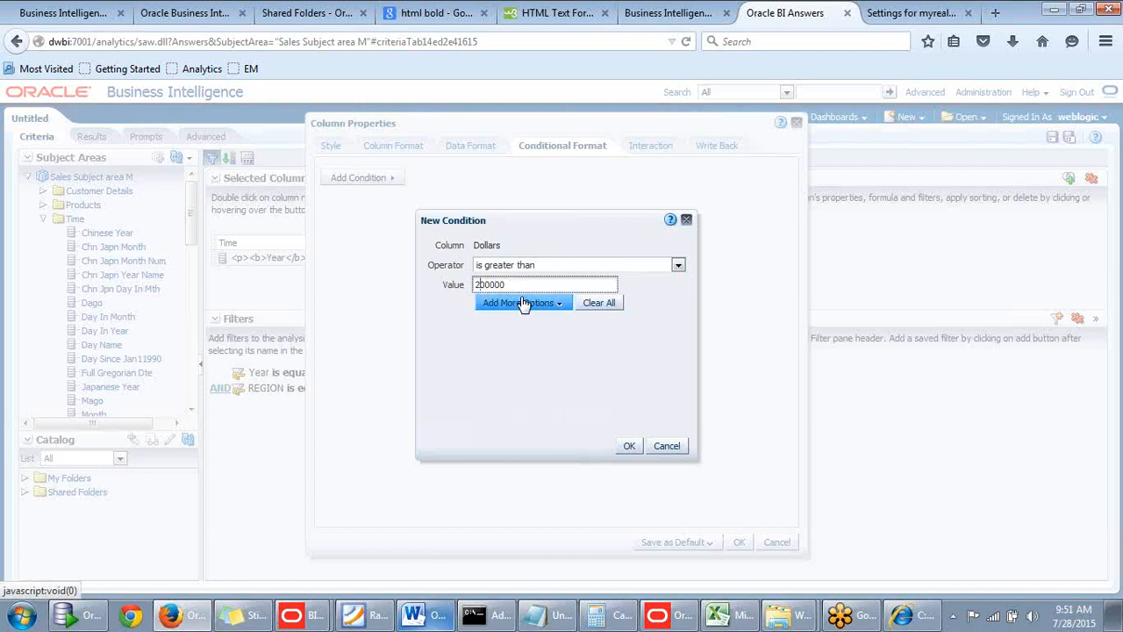
pyautogui.click(629, 447)
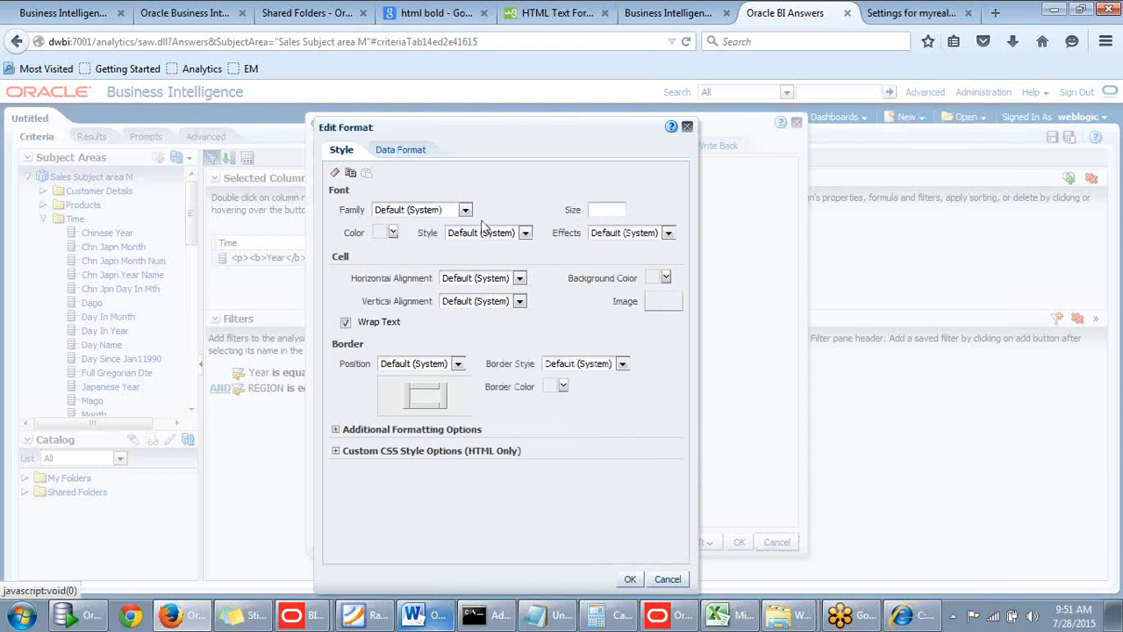
# Set the condition's cell background color to #00FF00, apply it to the Dollars column, and show the results.
pyautogui.click(665, 278)
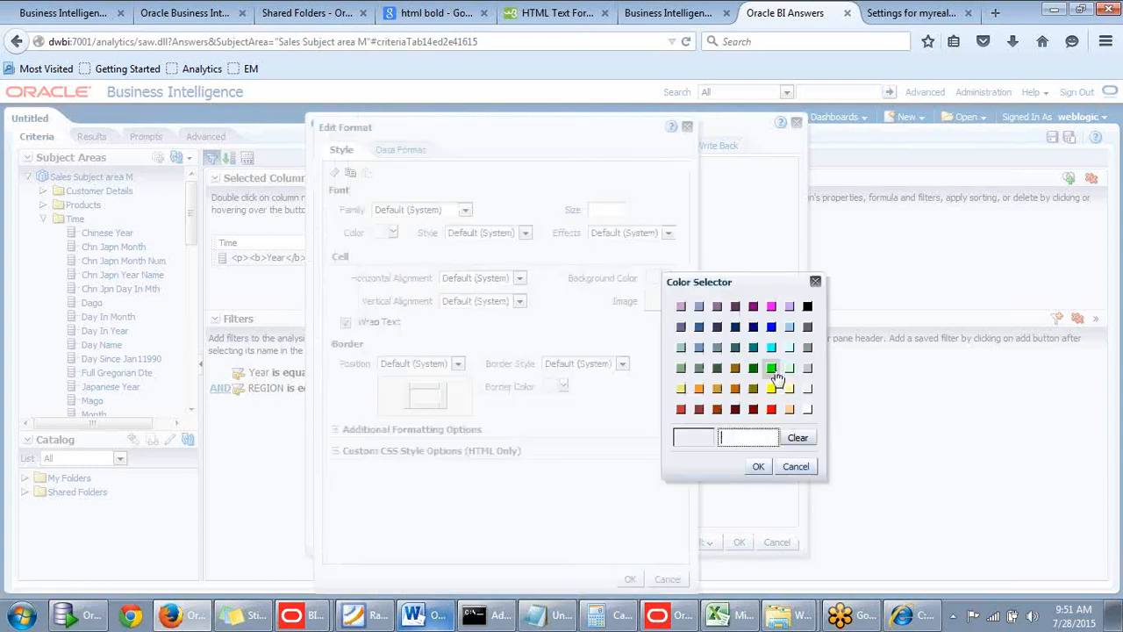
pyautogui.click(771, 368)
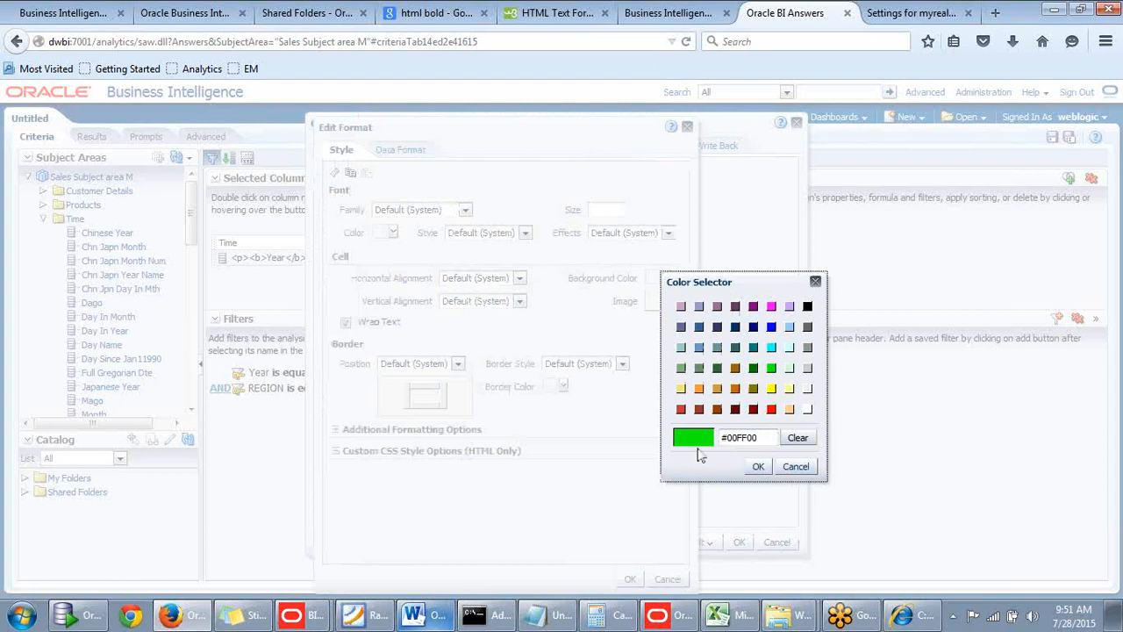
pyautogui.click(756, 468)
pyautogui.click(629, 579)
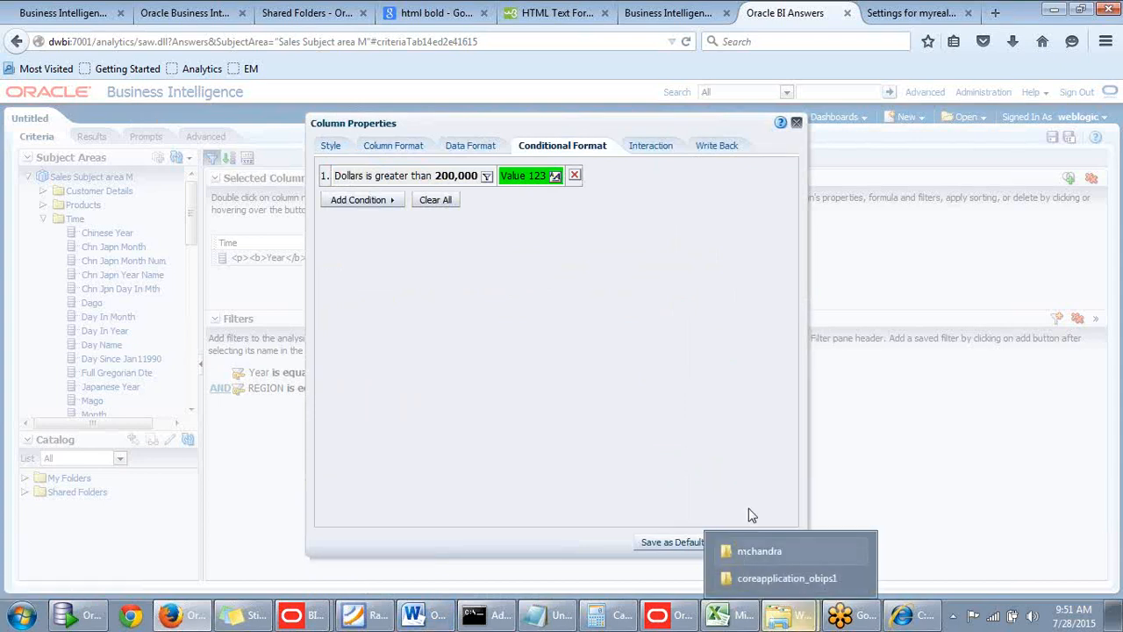
pyautogui.click(739, 541)
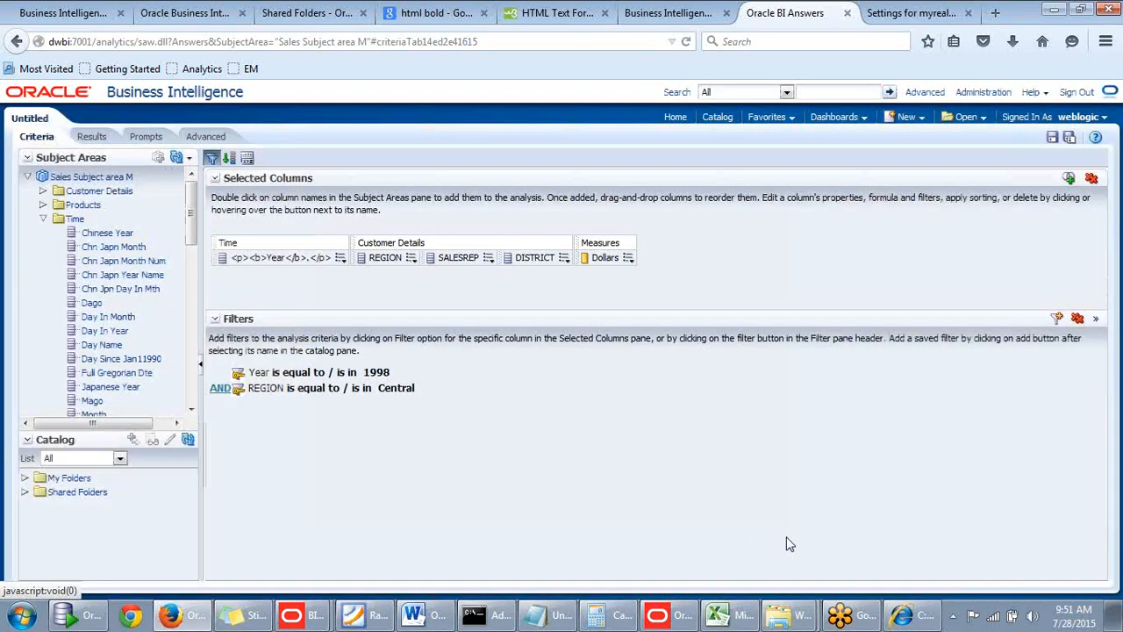
pyautogui.click(91, 136)
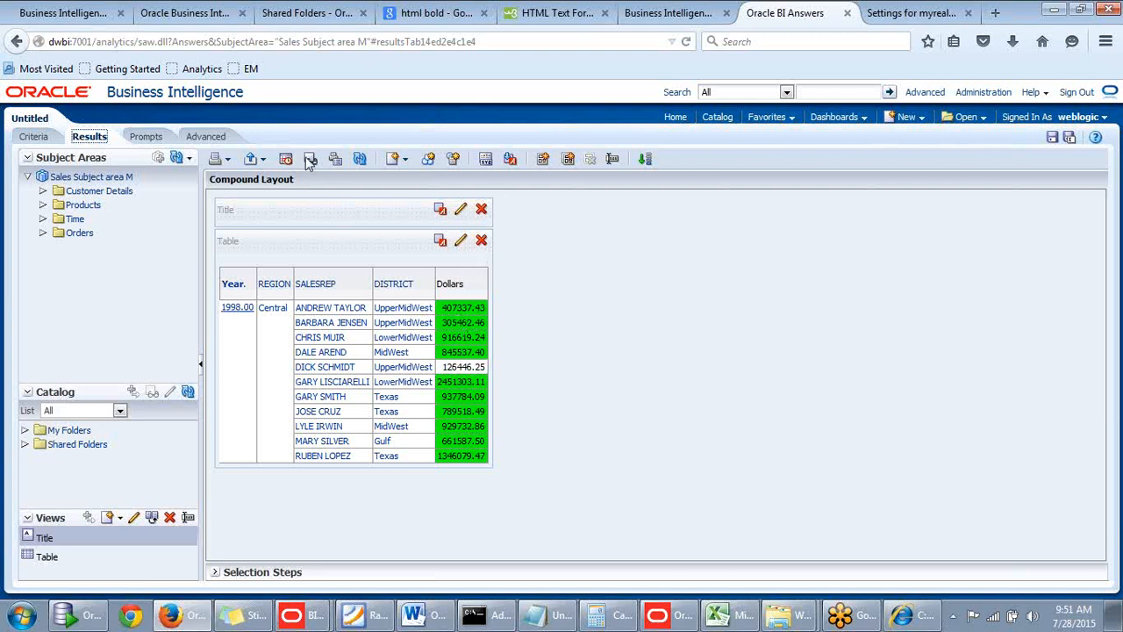
# Reopen the Dollars column's properties from the criteria and review its data format, conditional format and column heading interaction options.
pyautogui.click(33, 137)
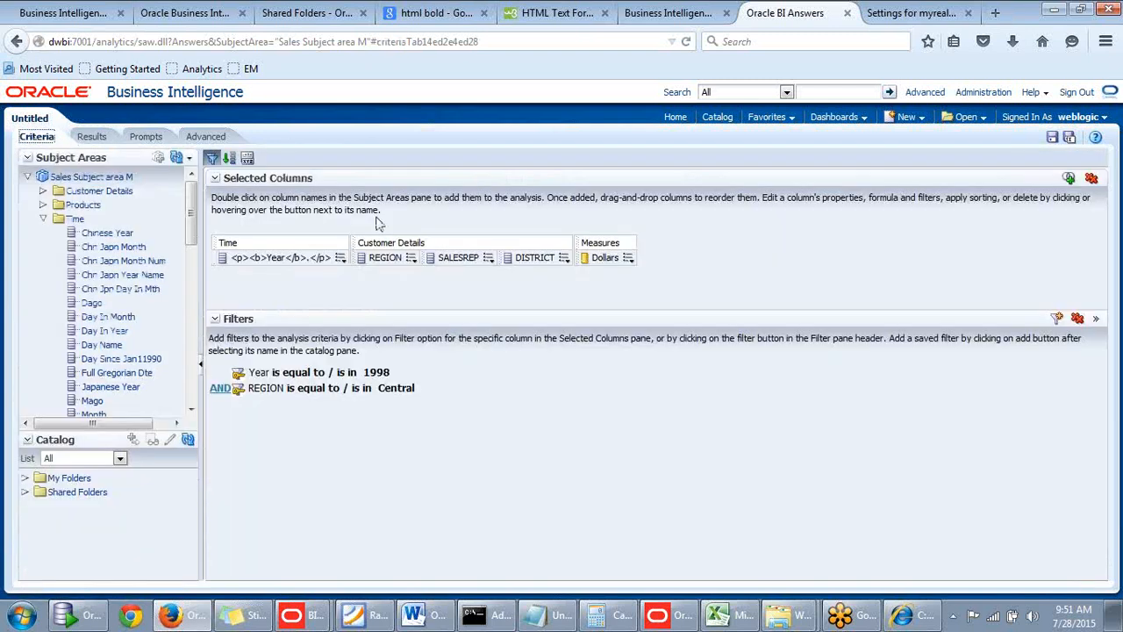
pyautogui.click(630, 259)
pyautogui.click(666, 316)
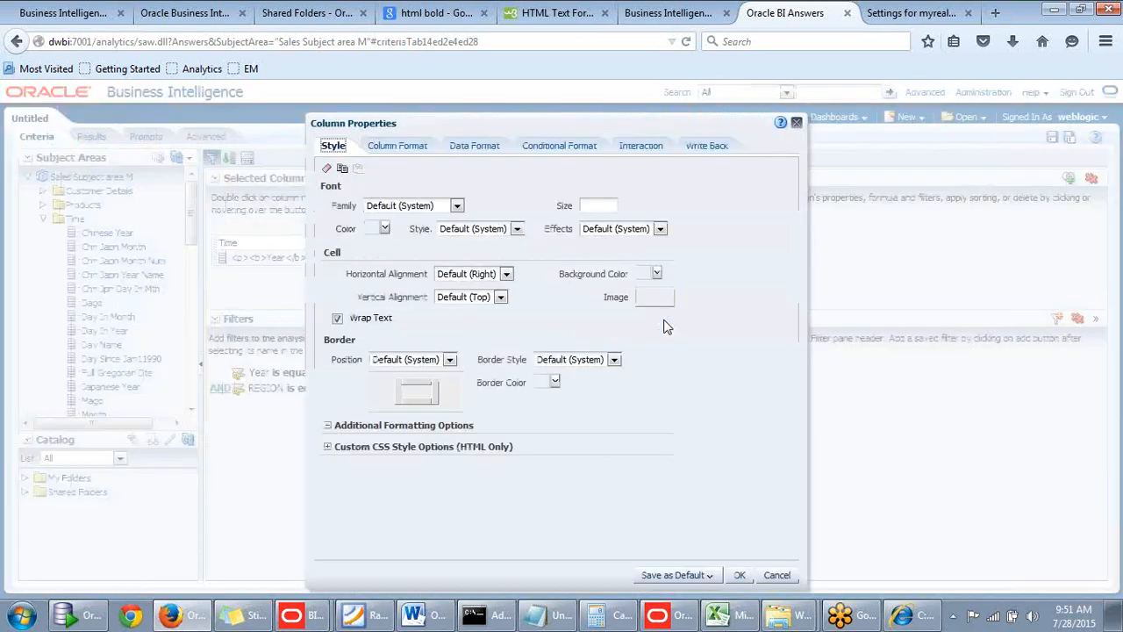
pyautogui.click(489, 147)
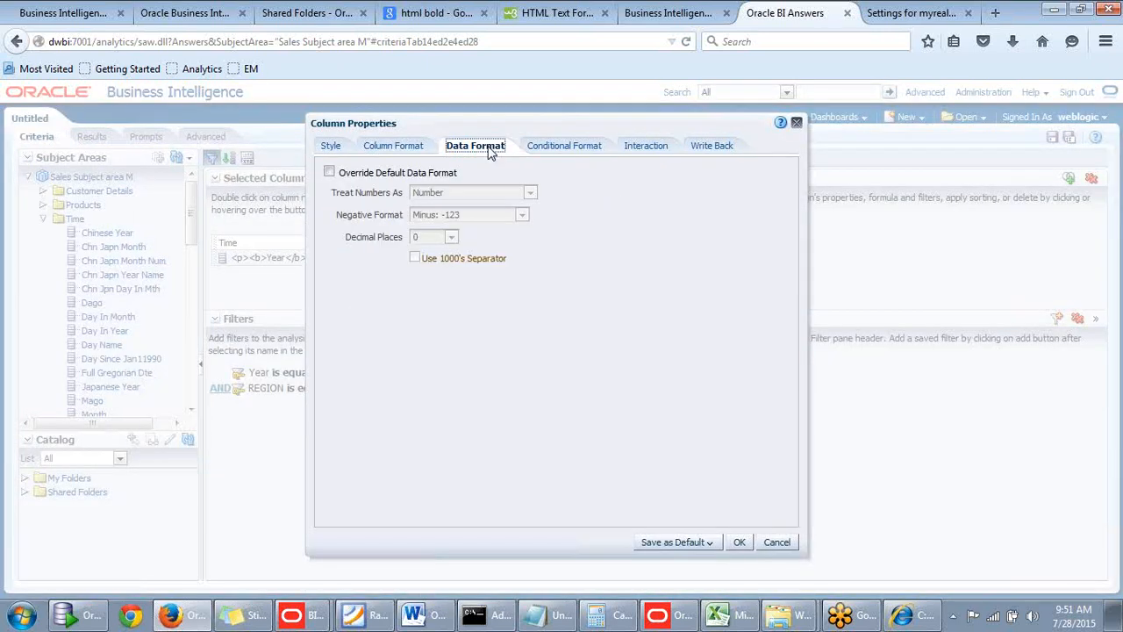
pyautogui.click(565, 154)
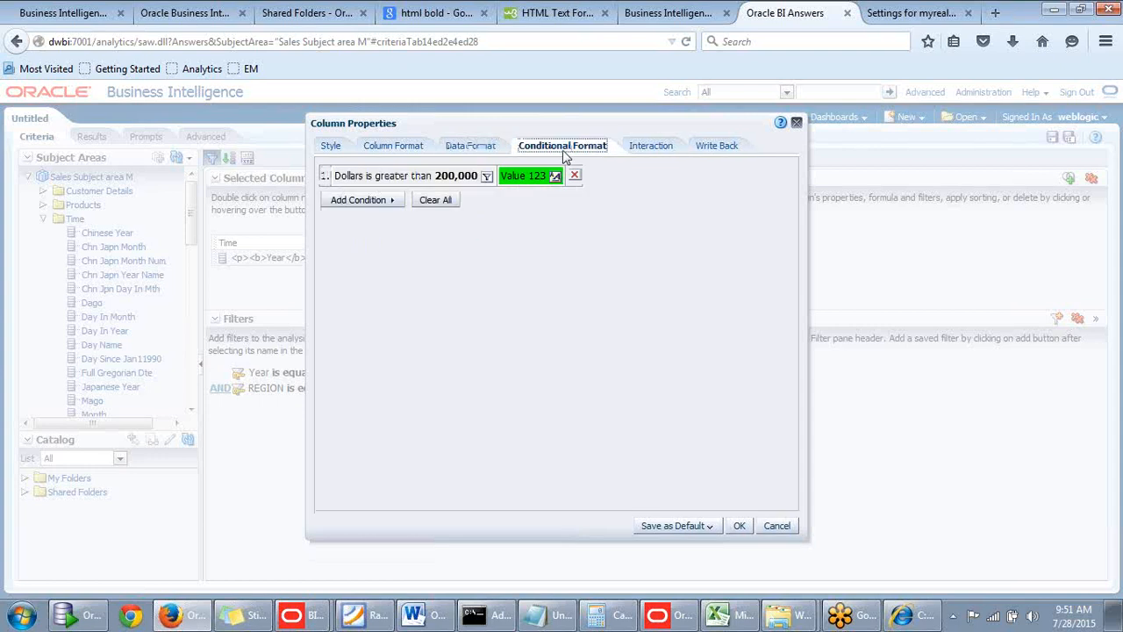
pyautogui.click(646, 150)
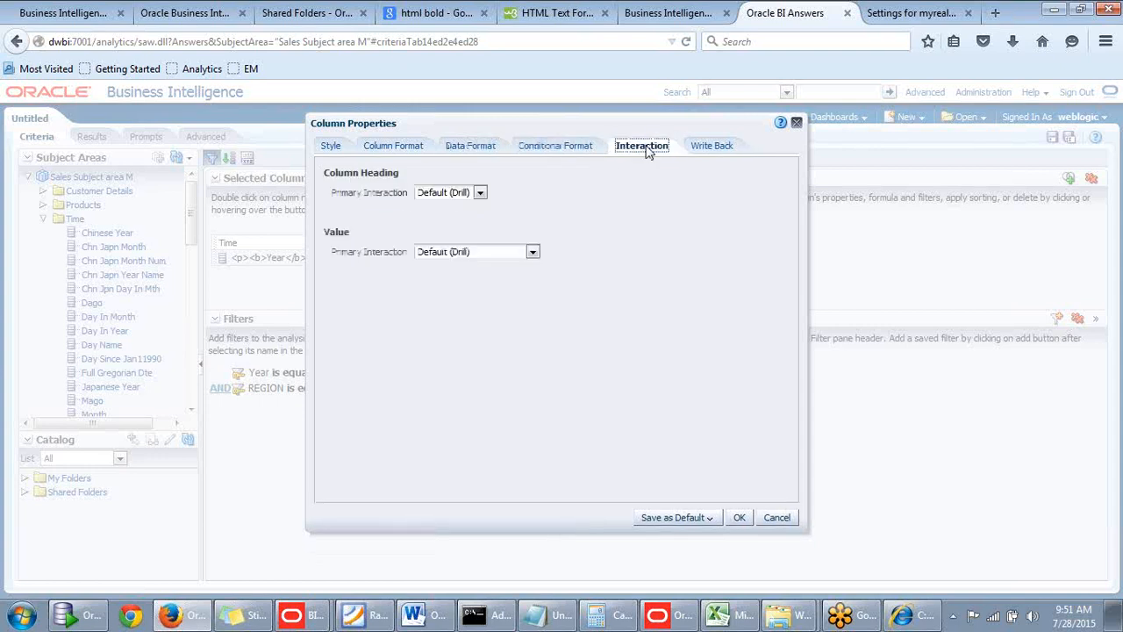
pyautogui.click(479, 193)
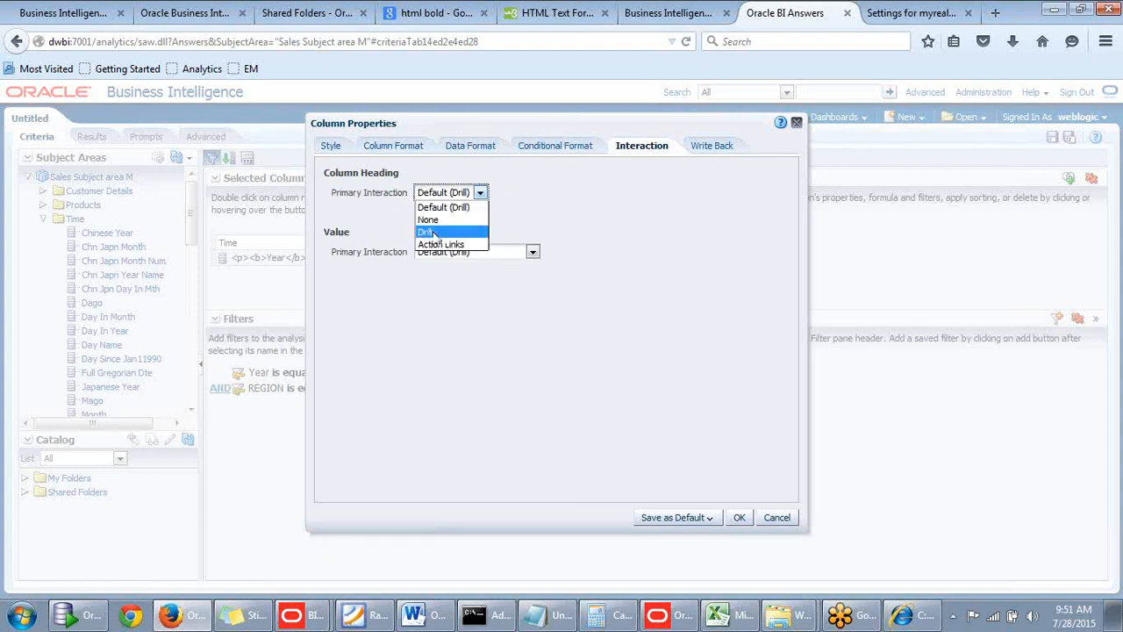
pyautogui.click(377, 230)
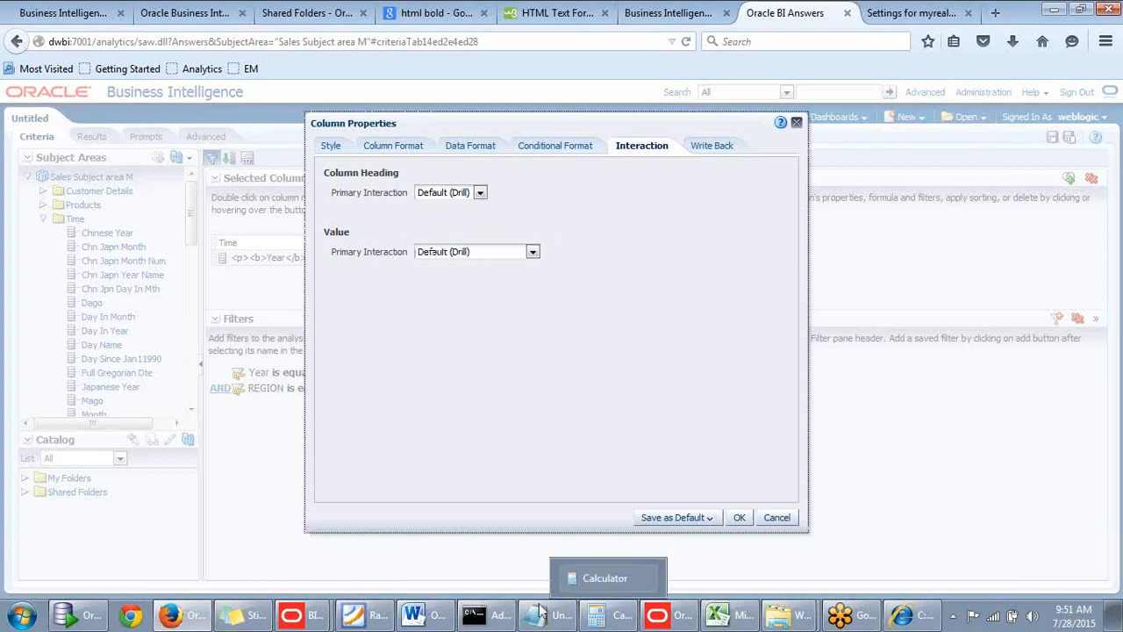
# Switch to the Training workbook in Excel and add a new worksheet named "Topics to be covered.".
pyautogui.click(726, 614)
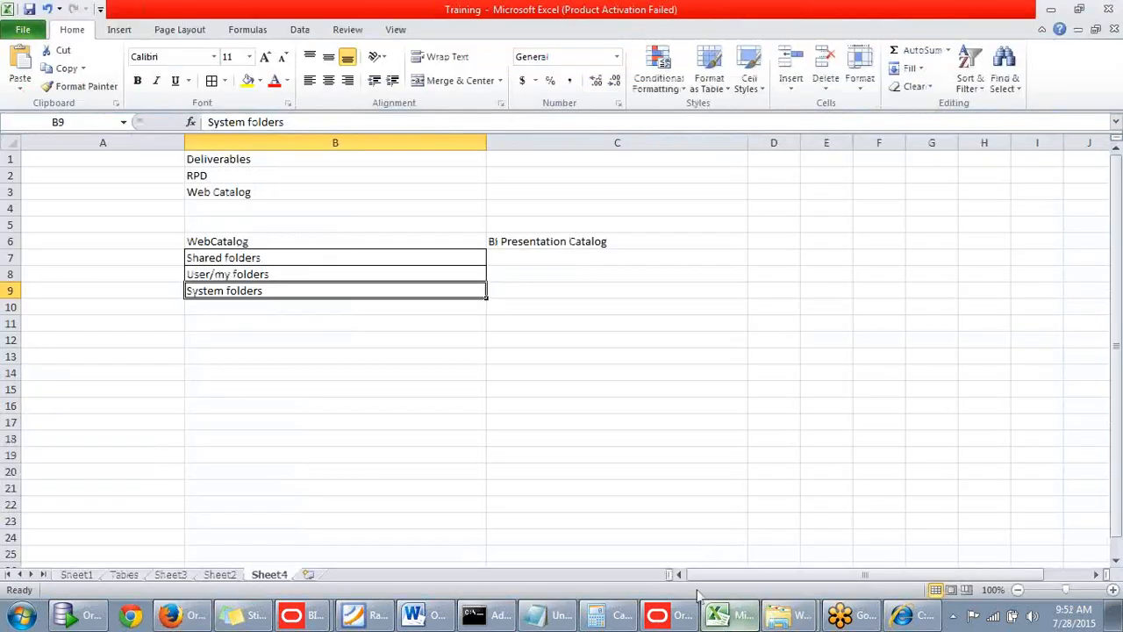
pyautogui.click(309, 574)
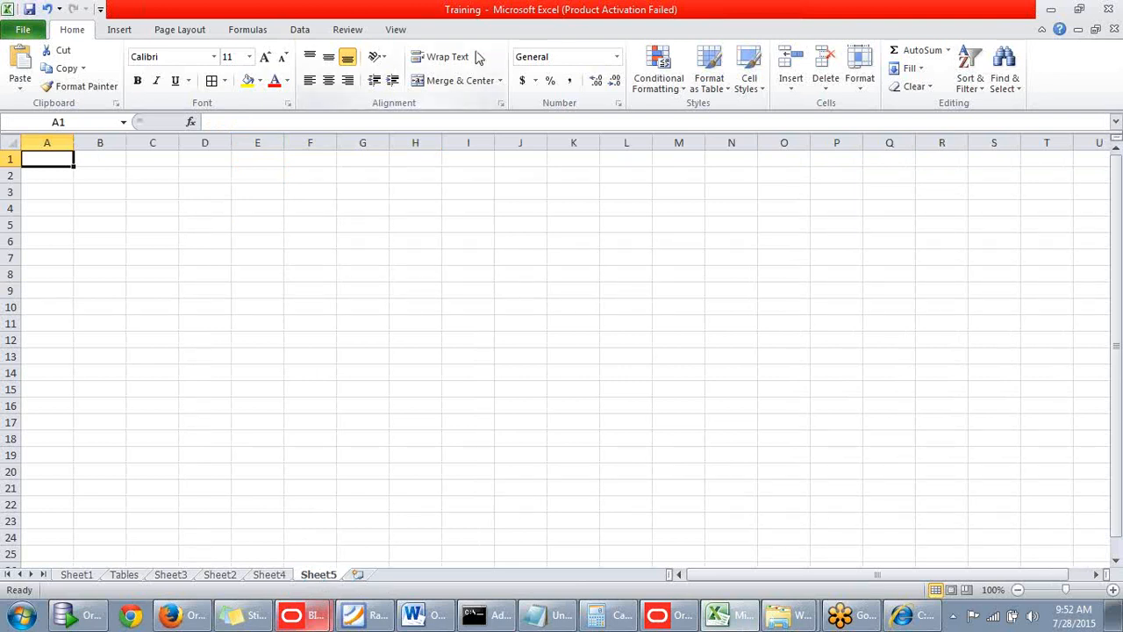
pyautogui.doubleClick(321, 575)
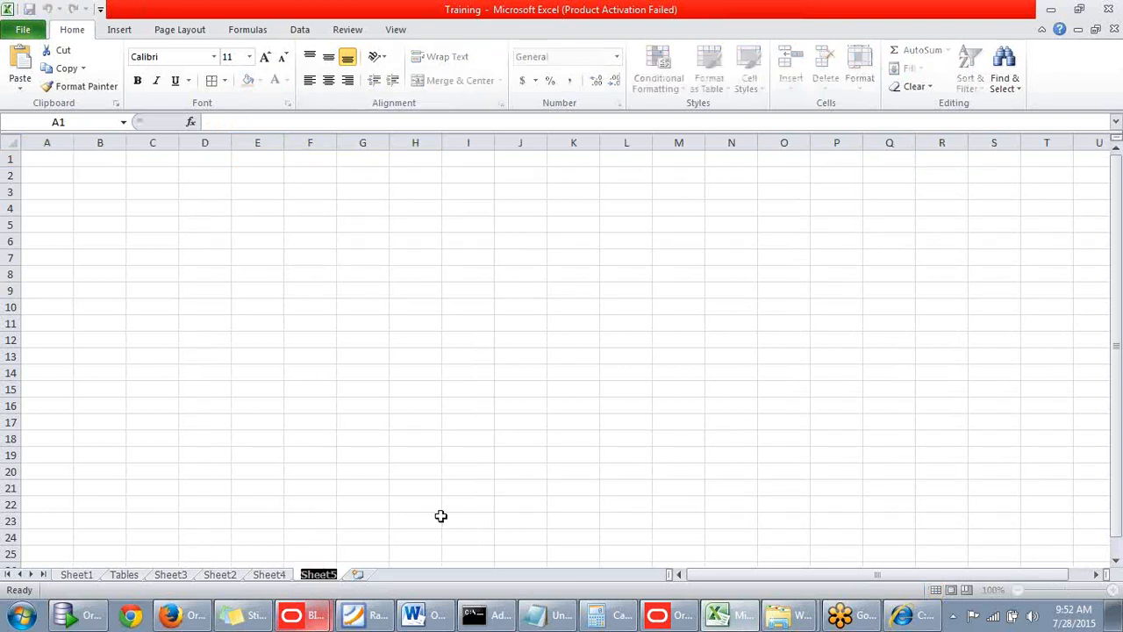
pyautogui.write('T')
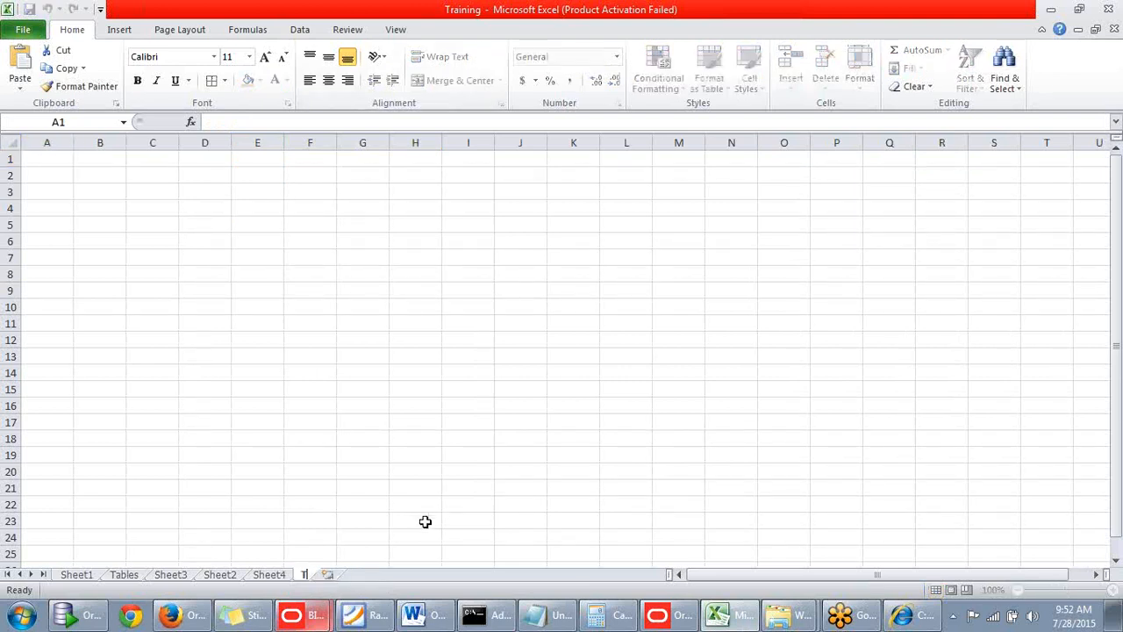
pyautogui.write('opics to be covered')
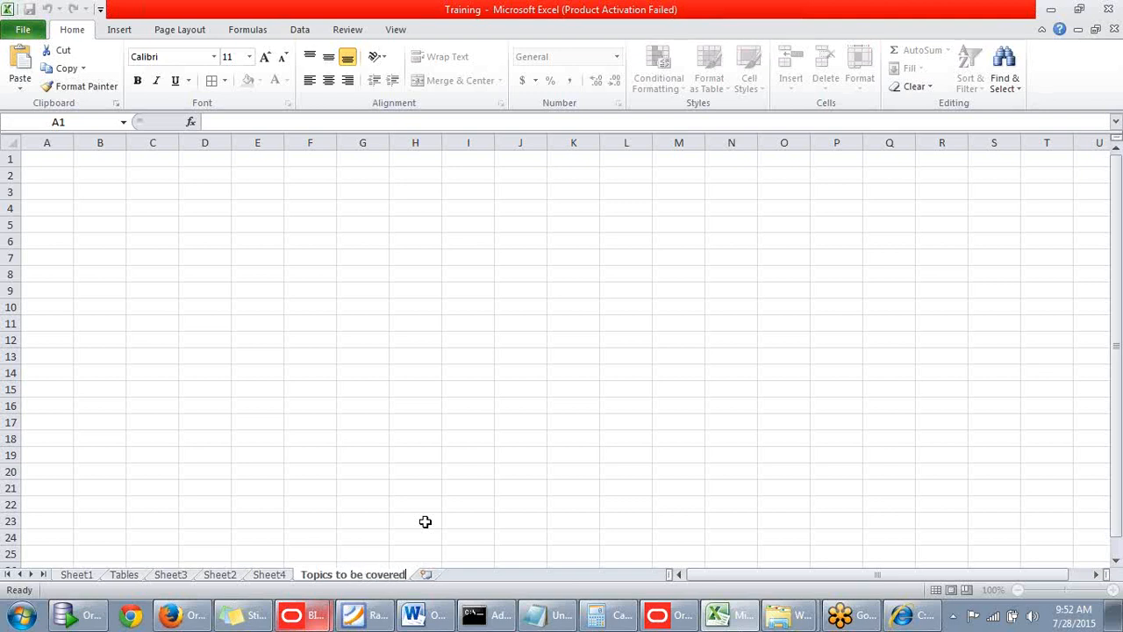
pyautogui.write('.')
pyautogui.click(235, 281)
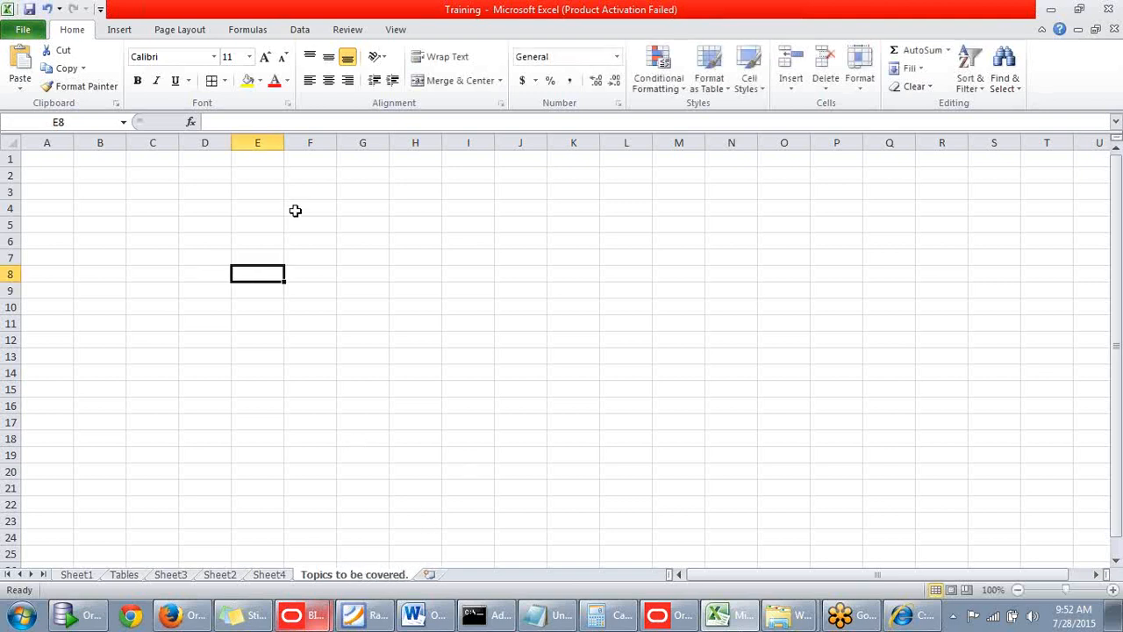
# Enter Analytics in cell F2 and widen column G.
pyautogui.click(321, 176)
pyautogui.write('Ana')
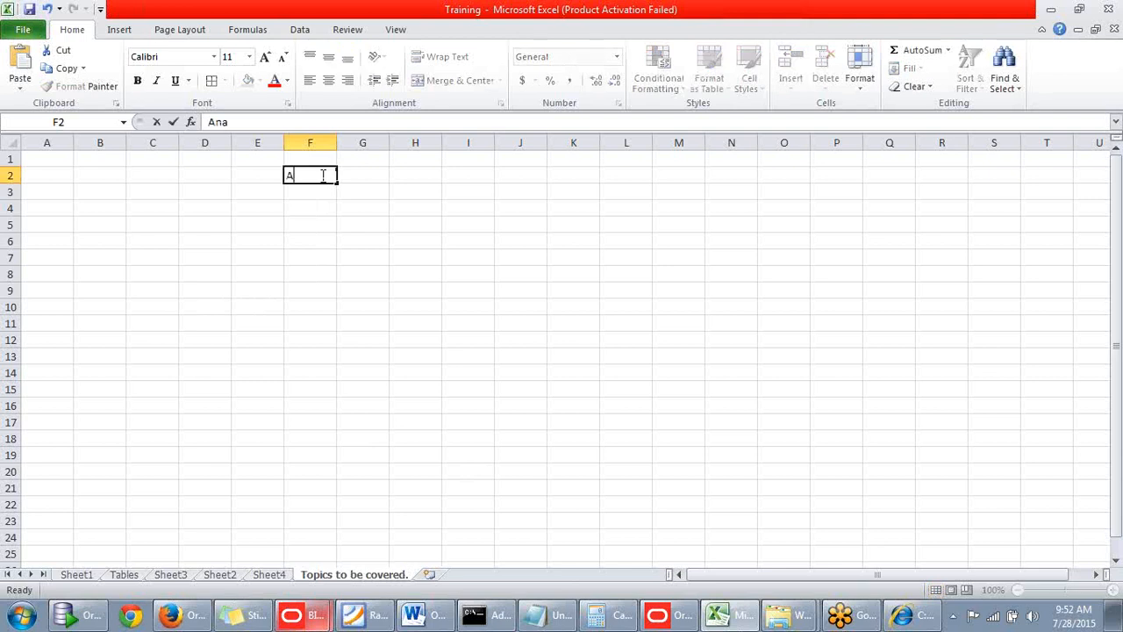
pyautogui.write('lyti')
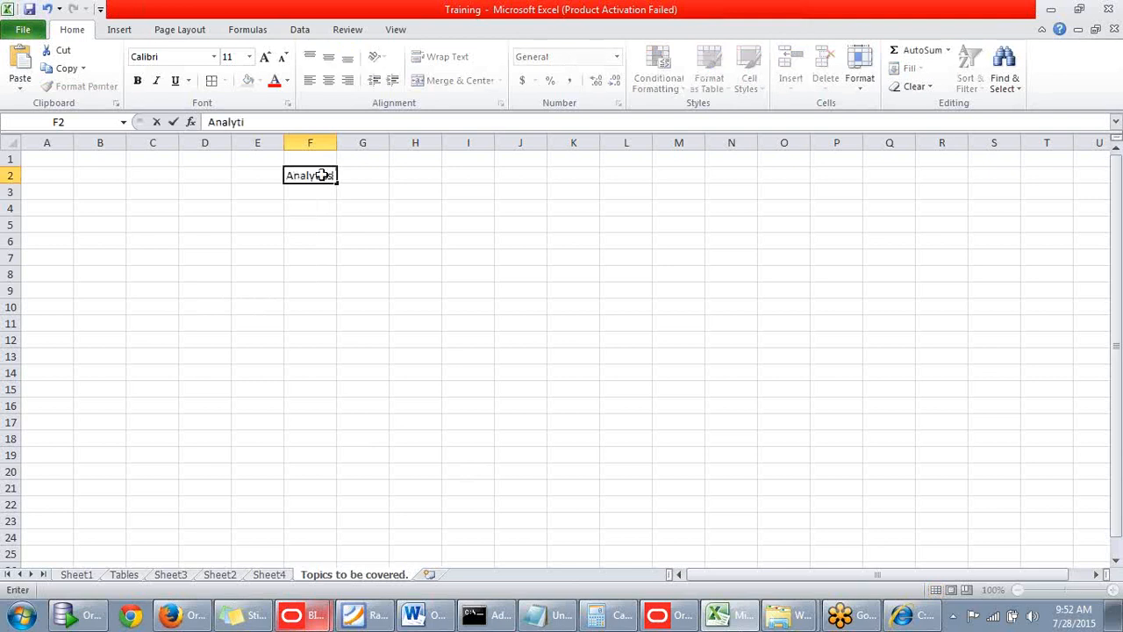
pyautogui.write('cs')
pyautogui.click(363, 176)
pyautogui.moveTo(392, 142); pyautogui.dragTo(460, 142)
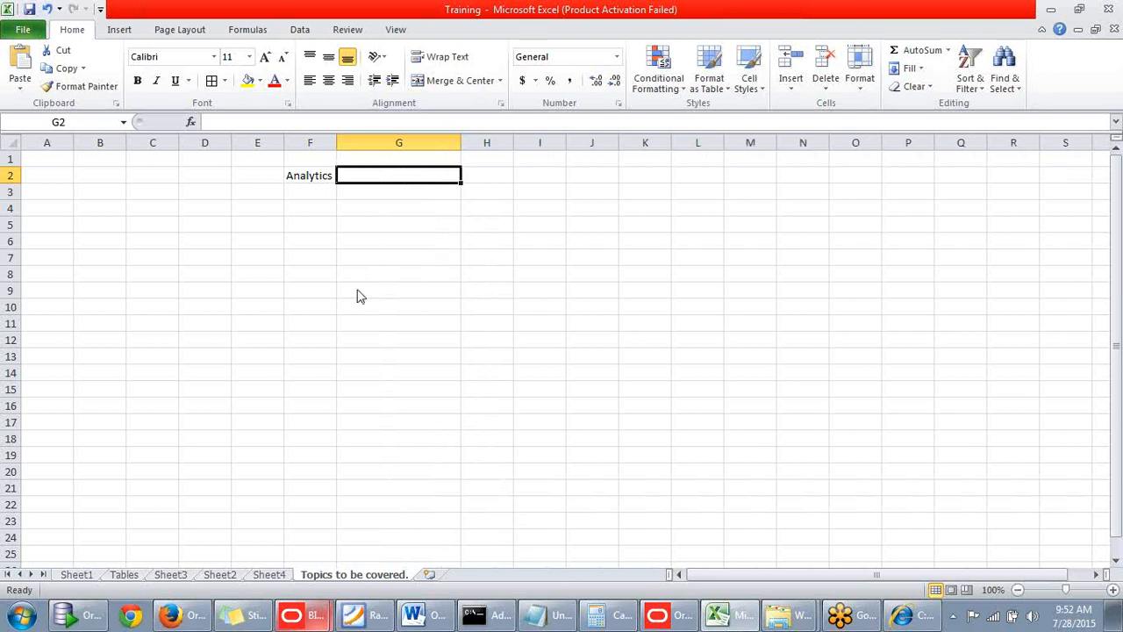
# Check the value's primary interaction options in Oracle BI, and enter Action Links in cell G2 of the Excel topics sheet.
pyautogui.click(194, 624)
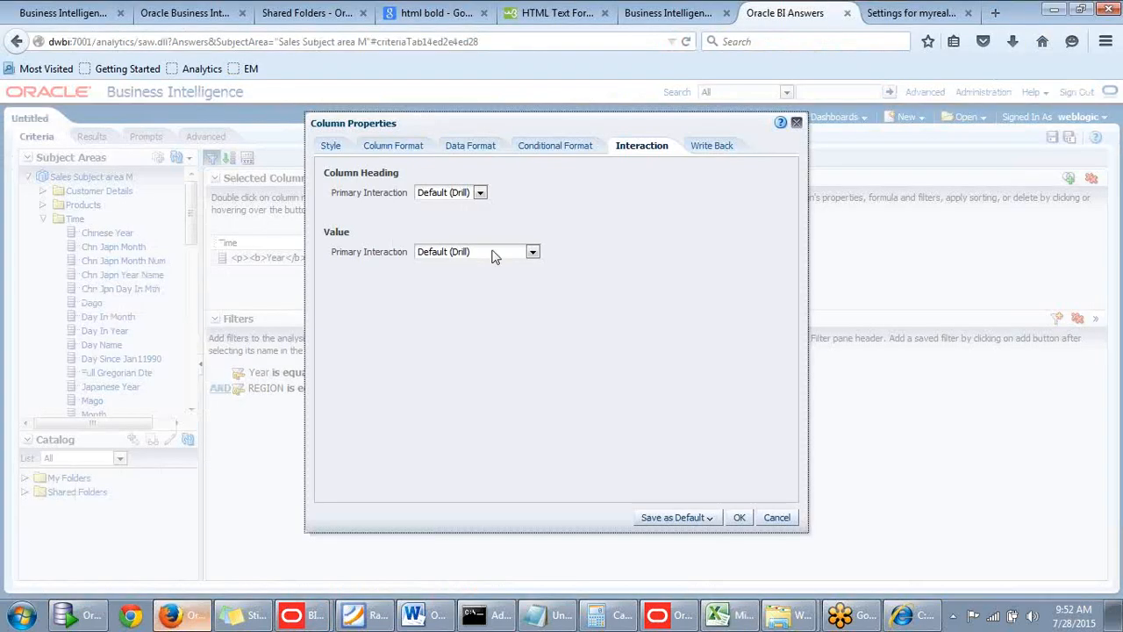
pyautogui.click(532, 251)
pyautogui.click(730, 616)
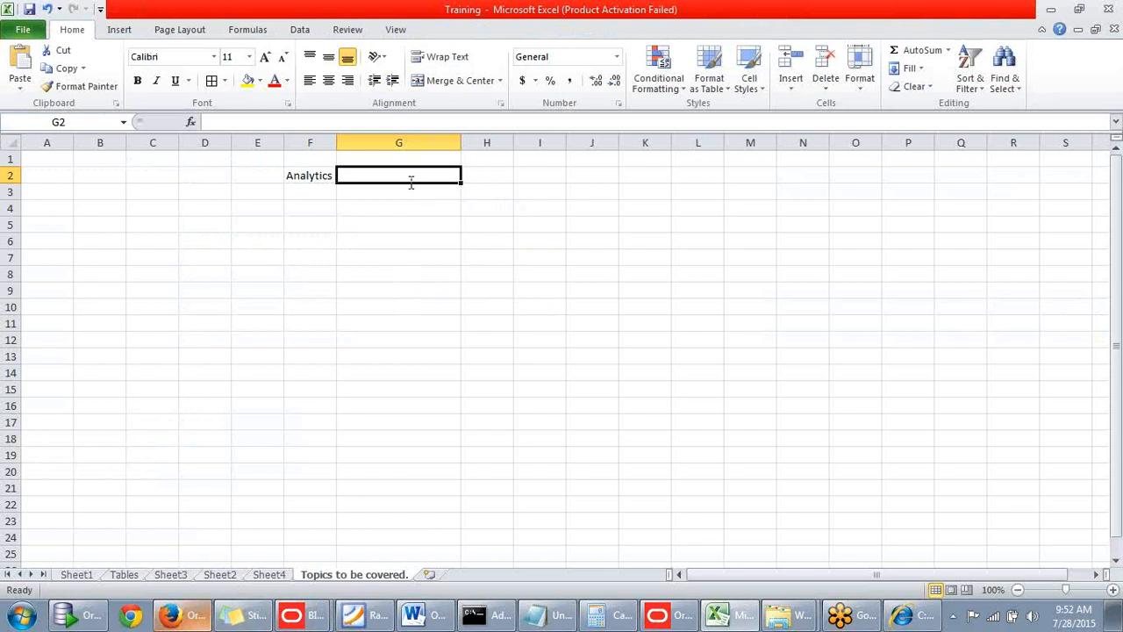
pyautogui.write('Action Links')
pyautogui.press('Return')
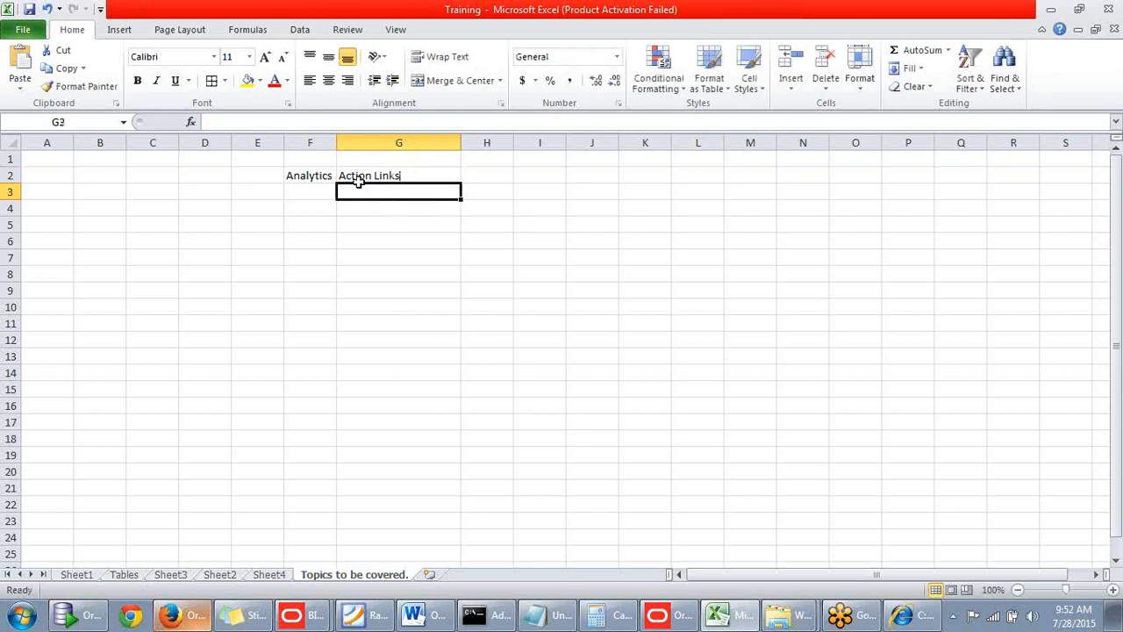
# Enter Write Back in cell G3 beneath Action Links.
pyautogui.write('Write Bac')
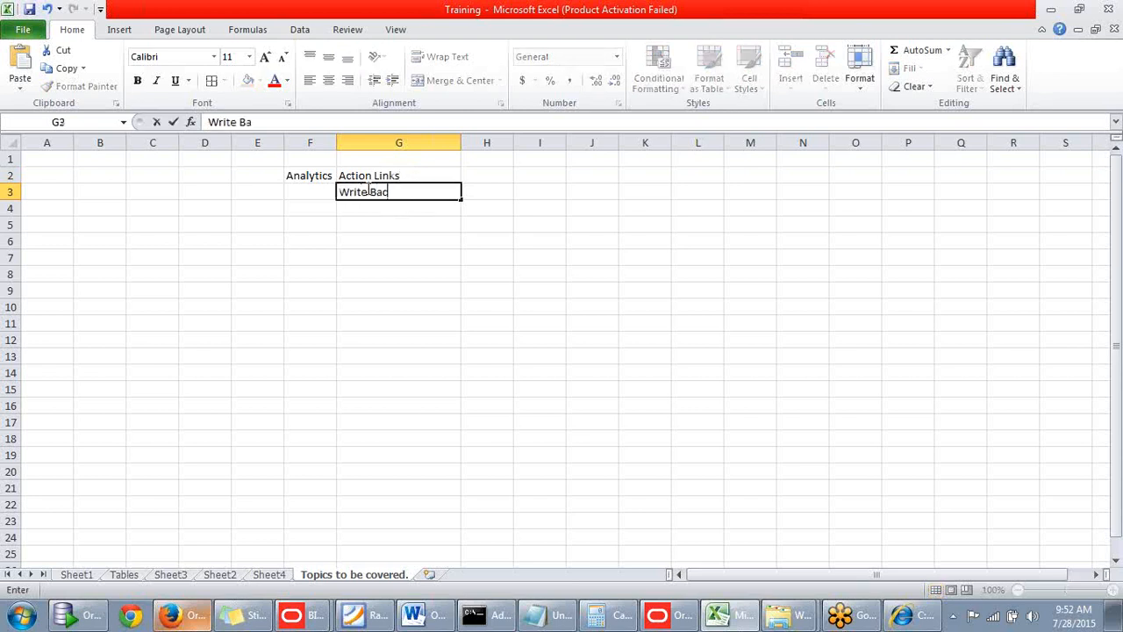
pyautogui.write('k')
pyautogui.click(741, 304)
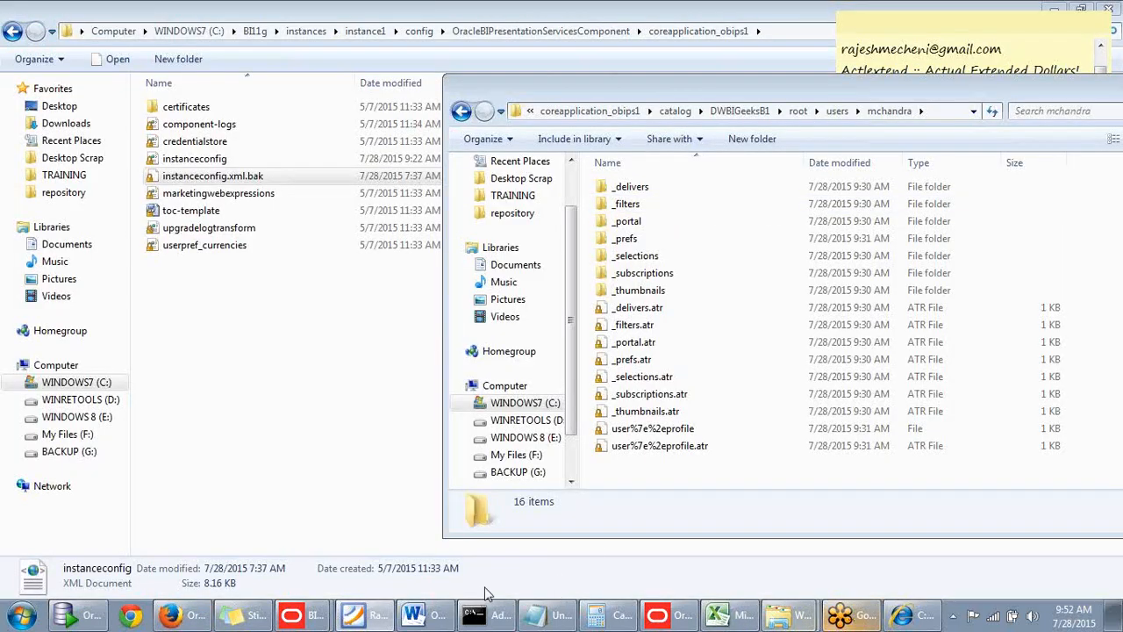
# Switch back to Oracle BI in Firefox and set the Dollars column heading's primary interaction to Drill.
pyautogui.click(180, 615)
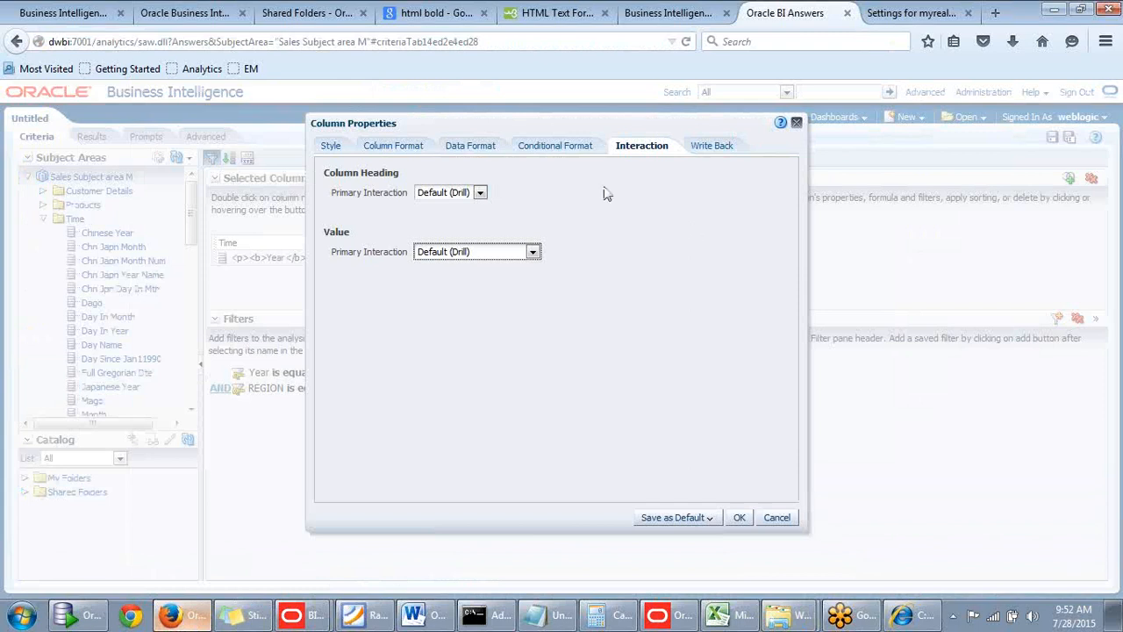
pyautogui.moveTo(597, 125); pyautogui.dragTo(610, 106)
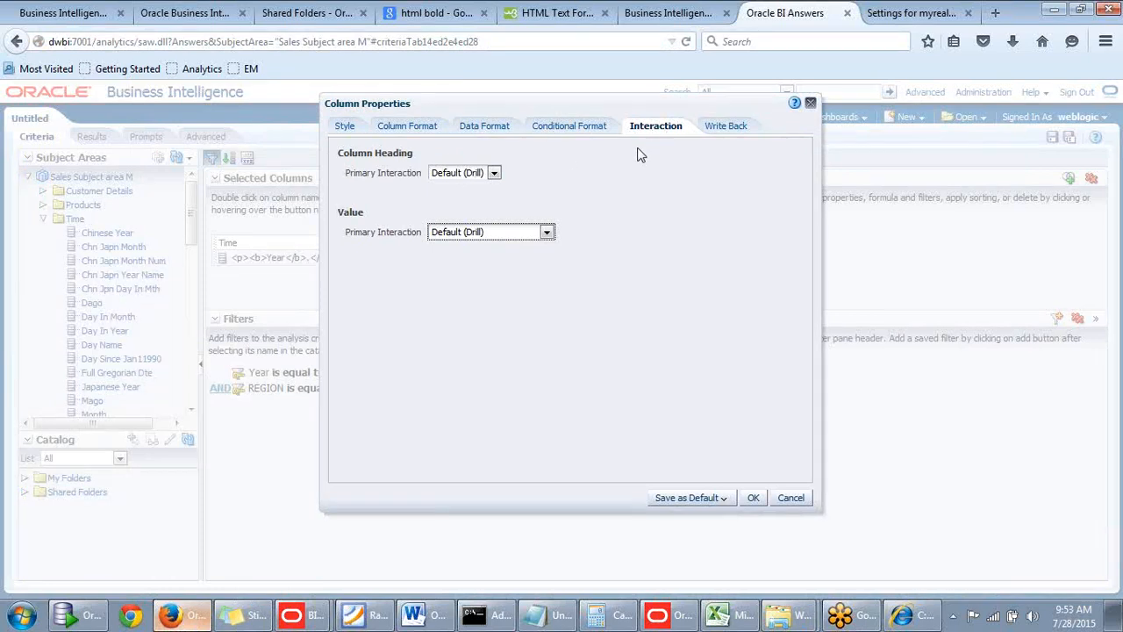
pyautogui.click(494, 173)
pyautogui.click(494, 173)
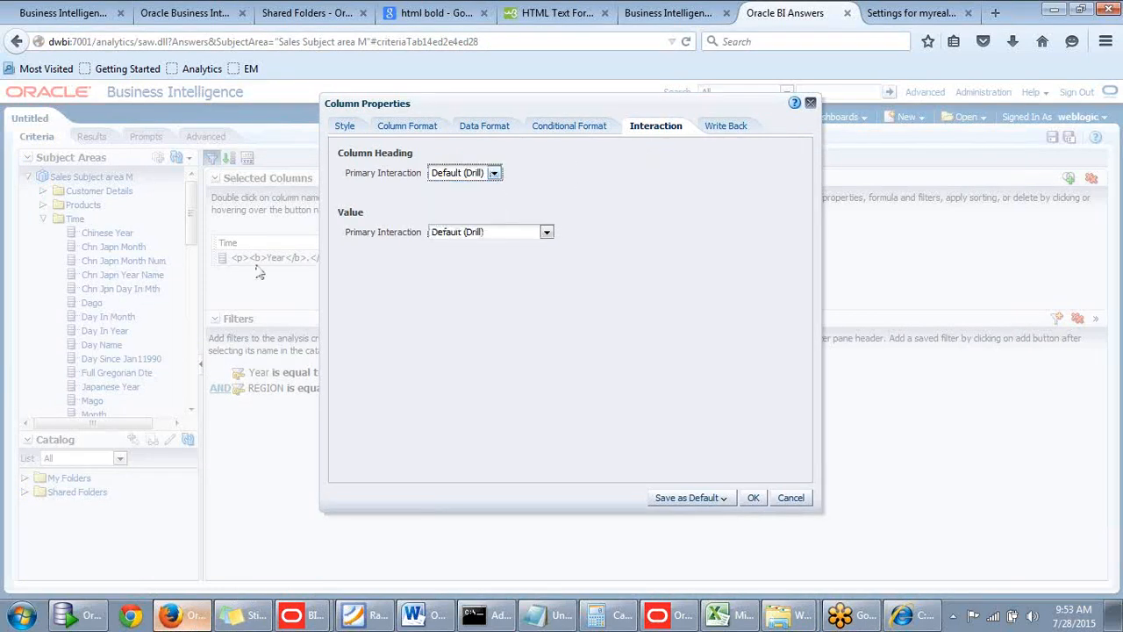
pyautogui.click(494, 174)
pyautogui.click(452, 200)
pyautogui.click(488, 173)
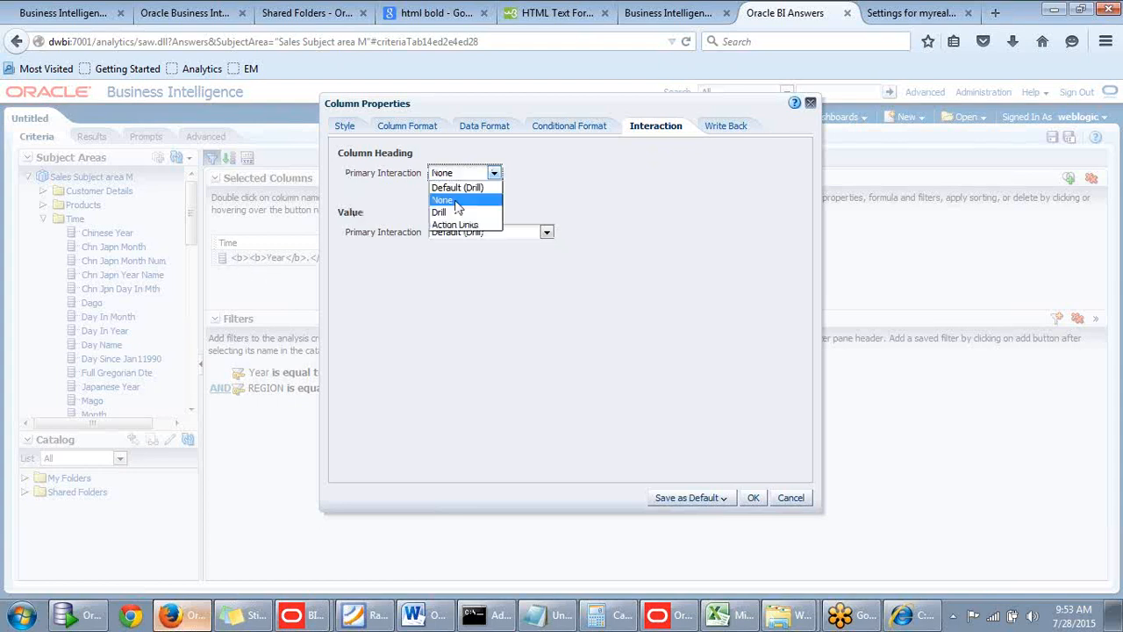
pyautogui.click(449, 213)
# Set the Dollars value's primary interaction to Drill, apply the column properties, and show the results.
pyautogui.click(545, 231)
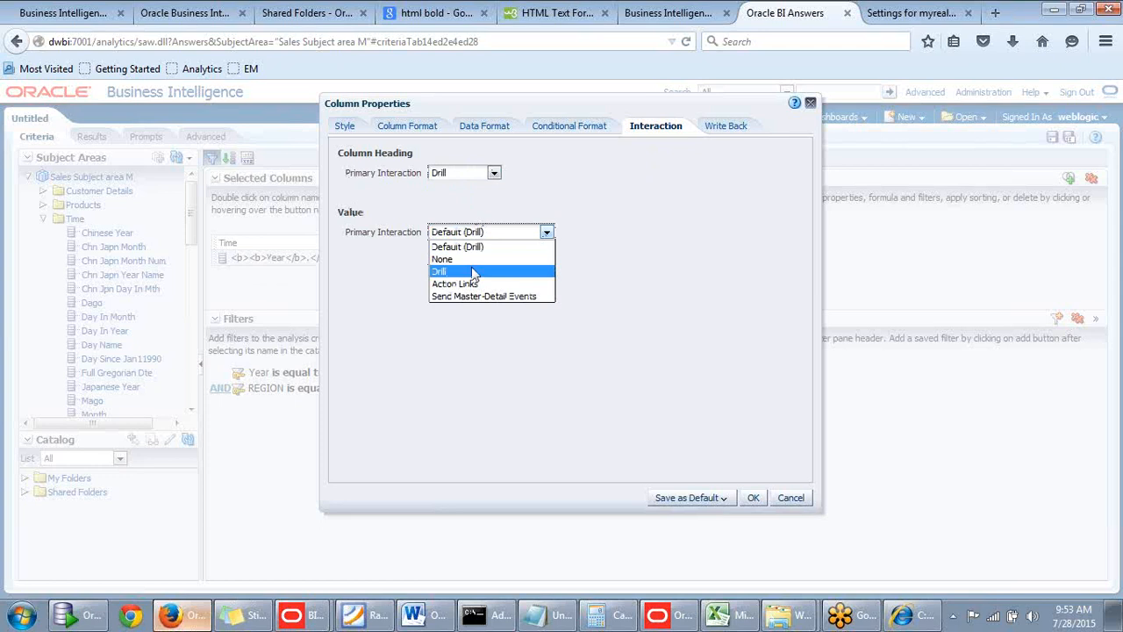
pyautogui.click(475, 271)
pyautogui.click(753, 498)
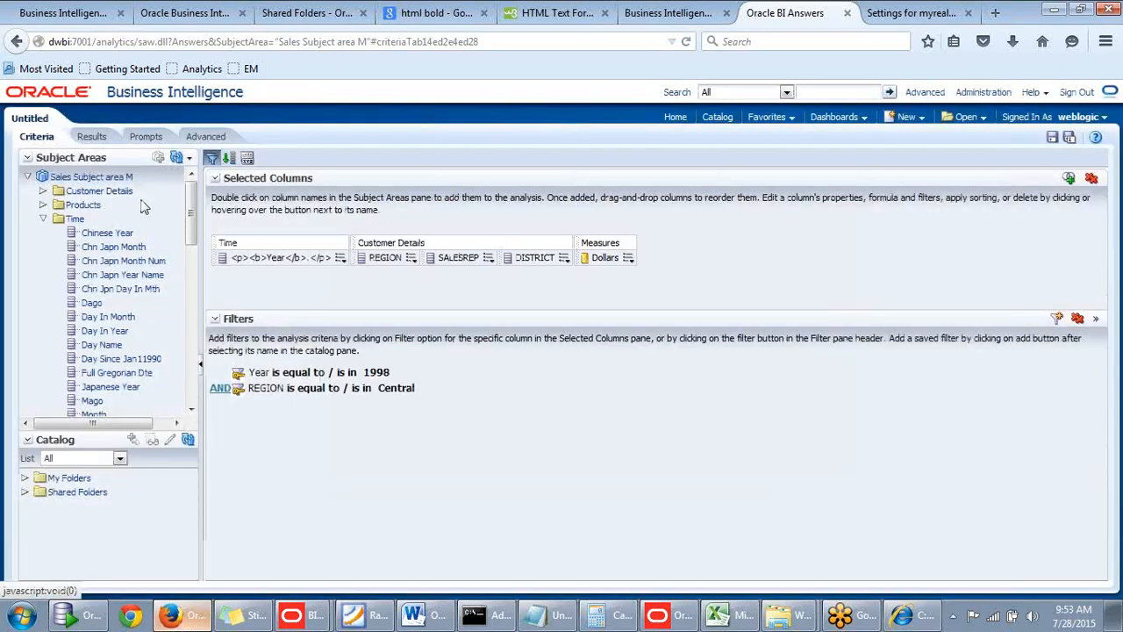
pyautogui.click(96, 138)
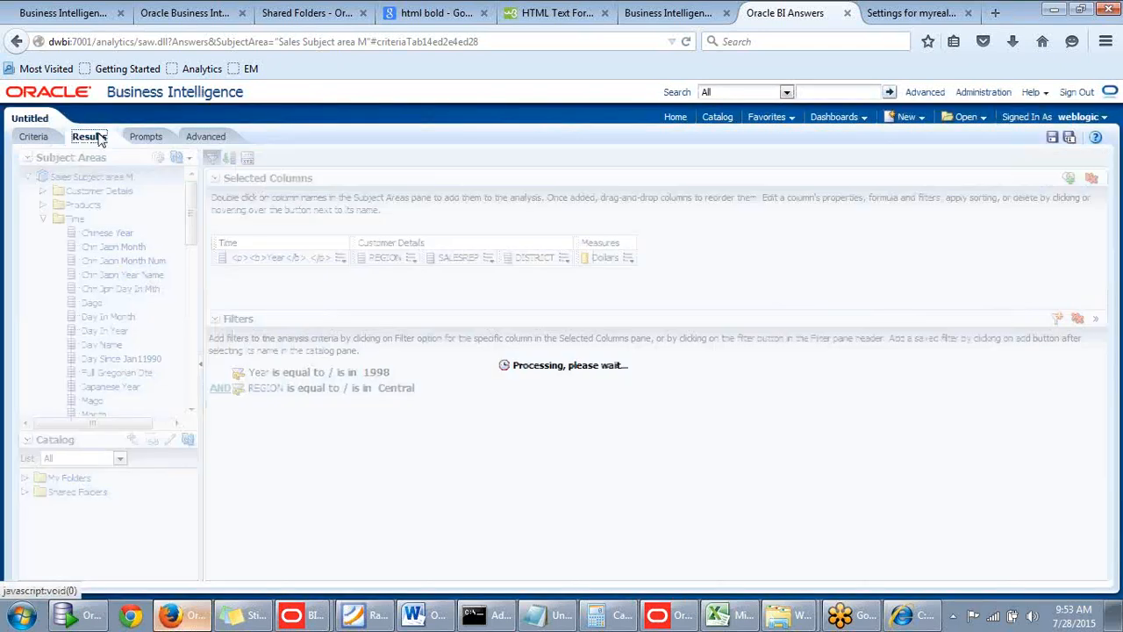
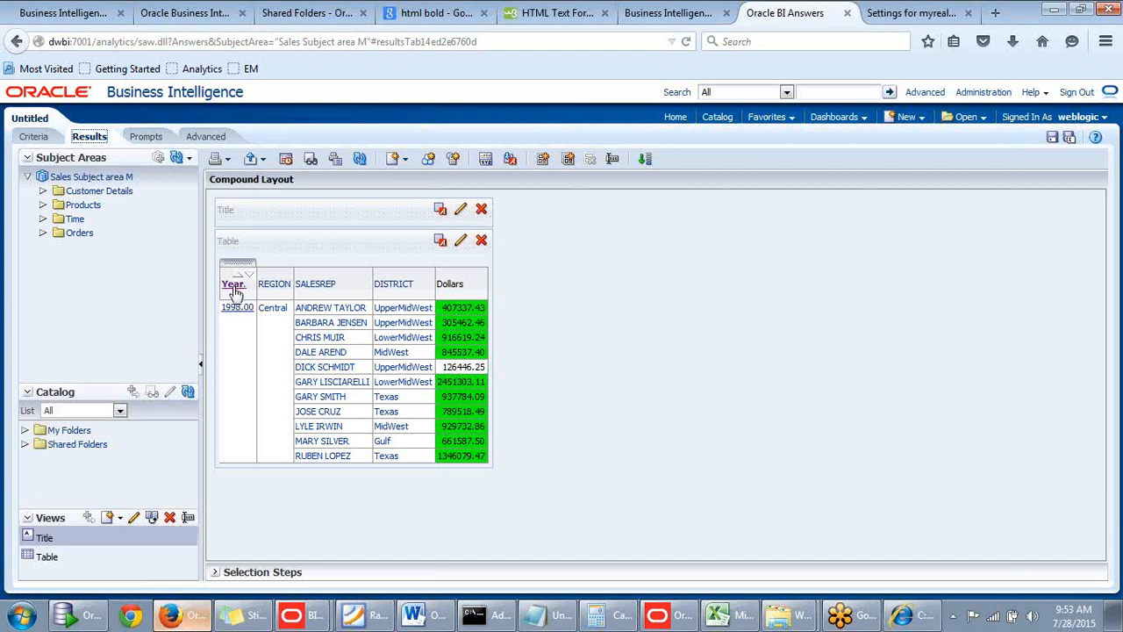
# Drill down from the Year column heading through quarter and month to the individual days in the results table.
pyautogui.click(233, 286)
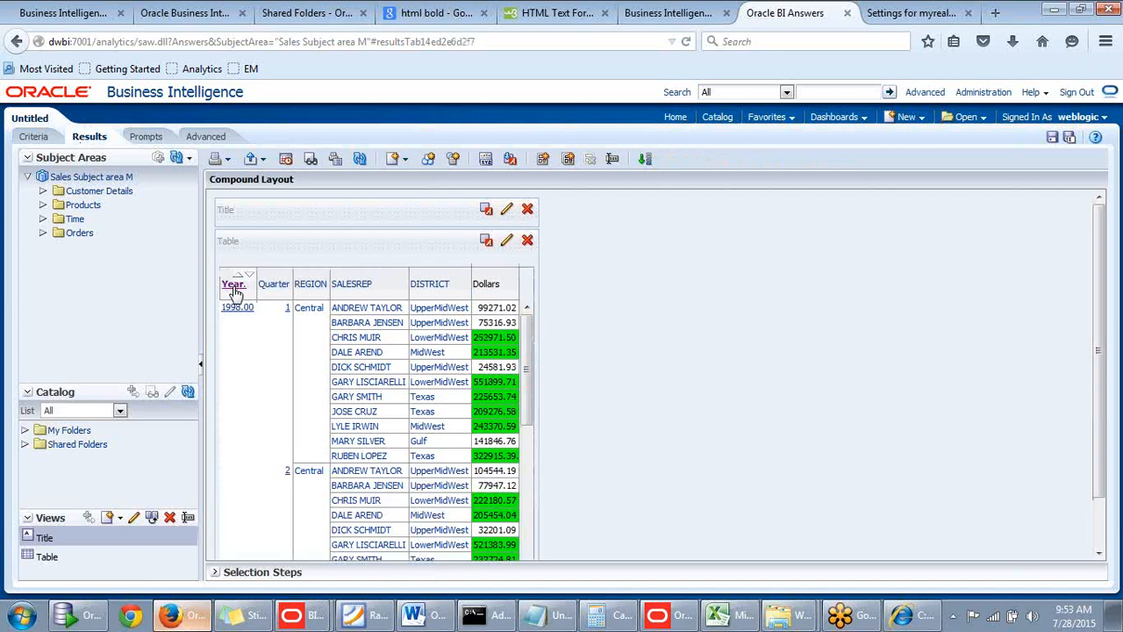
pyautogui.scroll(-1, 238, 281)
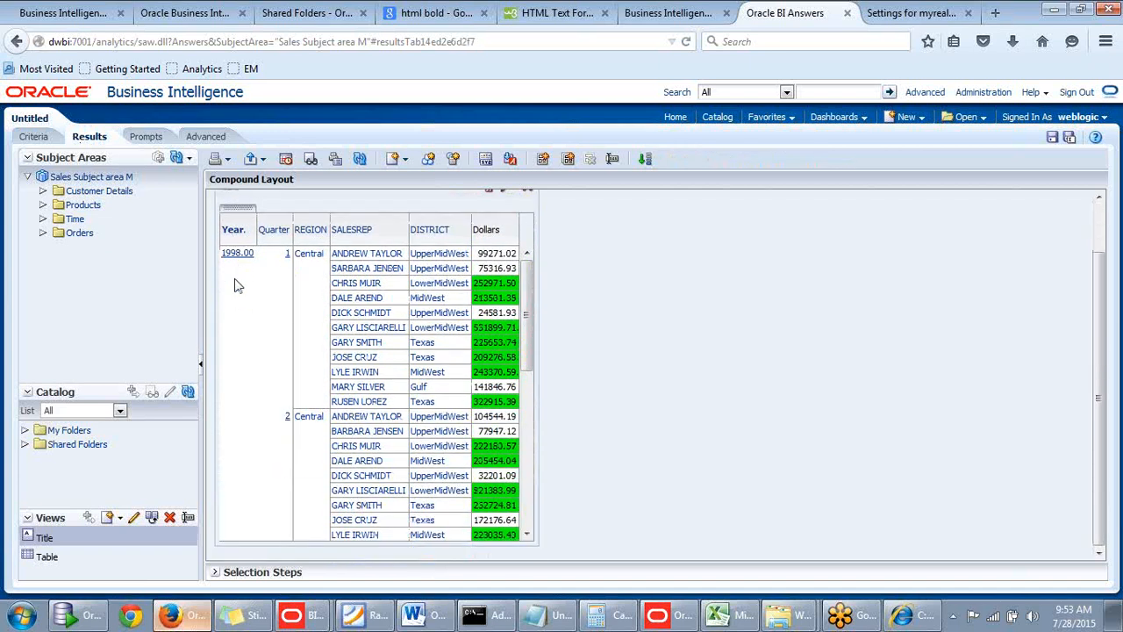
pyautogui.click(232, 235)
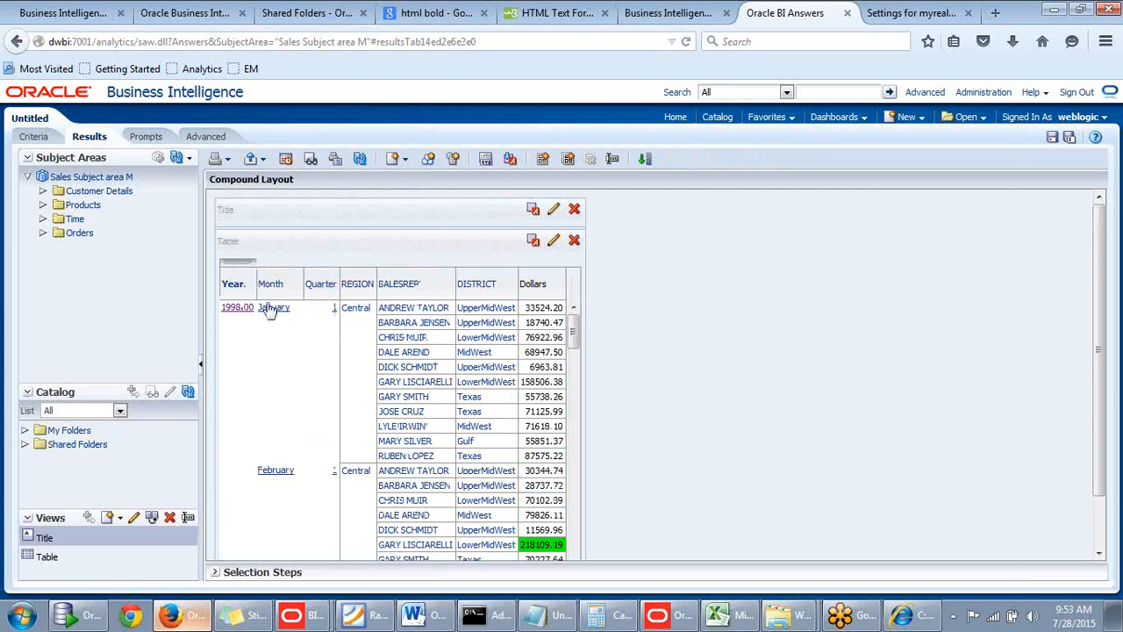
pyautogui.click(234, 289)
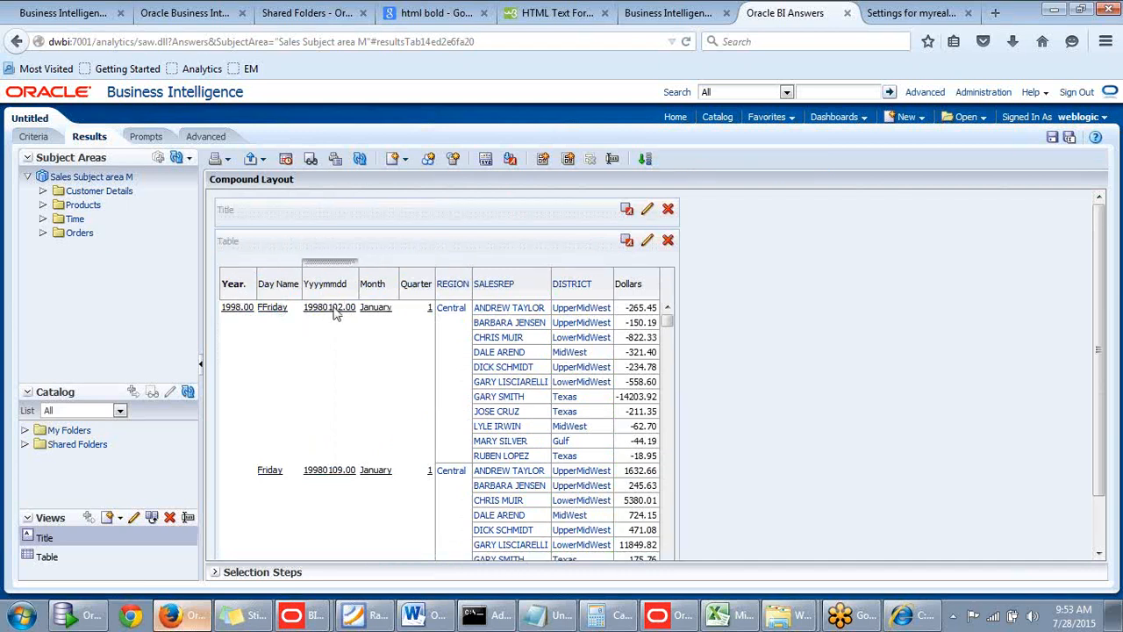
pyautogui.scroll(-3, 334, 314)
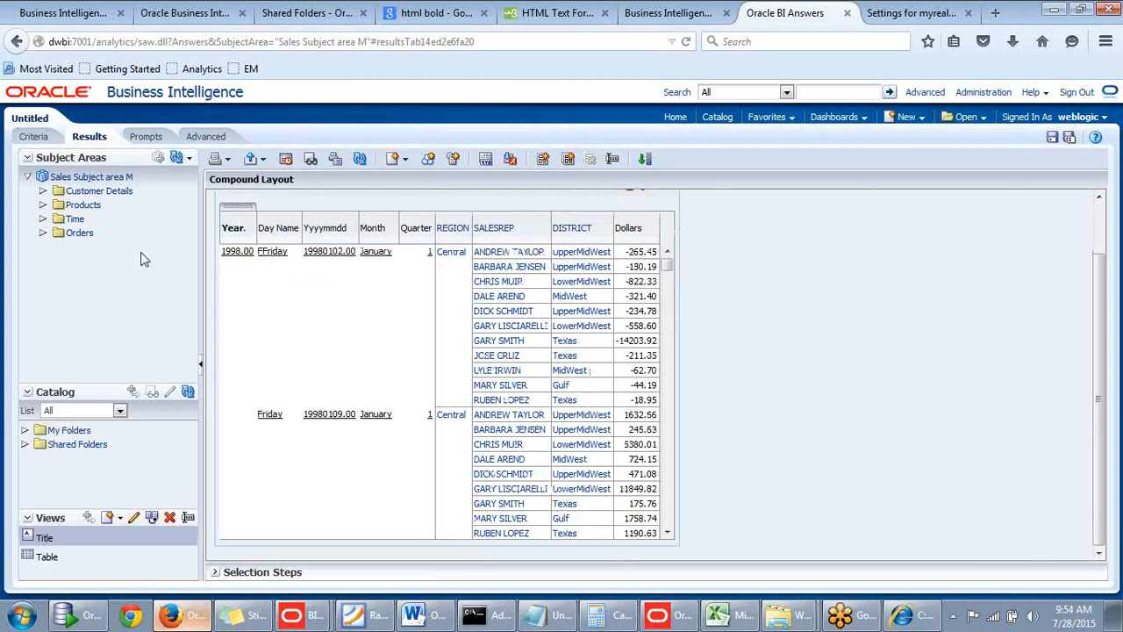
# Return to the analysis criteria and delete the Yyyymmdd and Day Name columns.
pyautogui.click(35, 137)
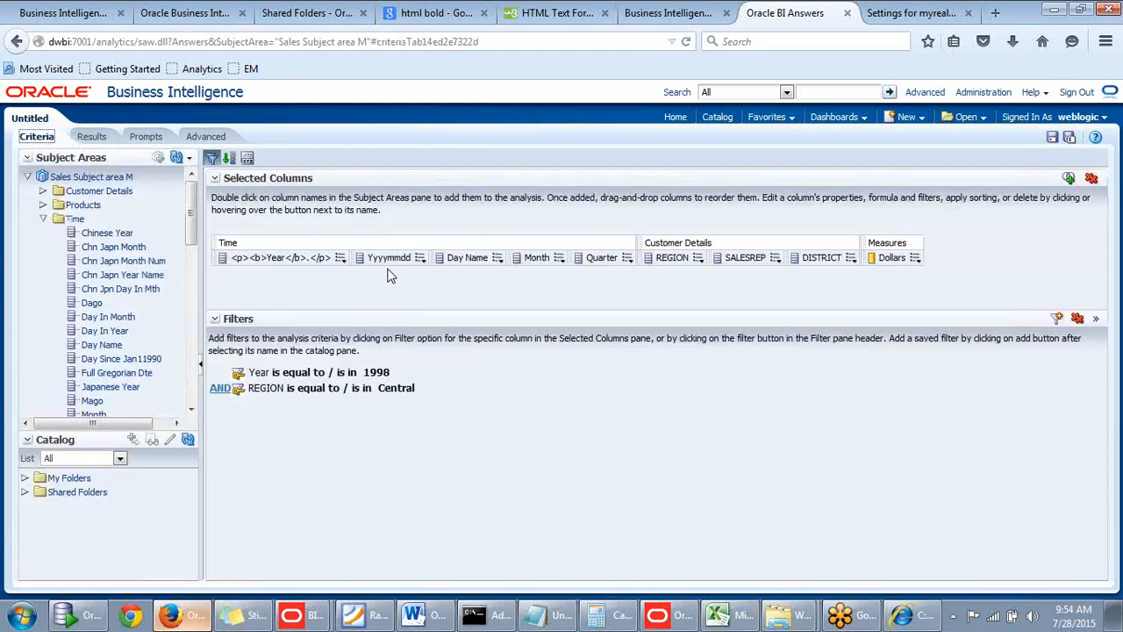
pyautogui.click(421, 260)
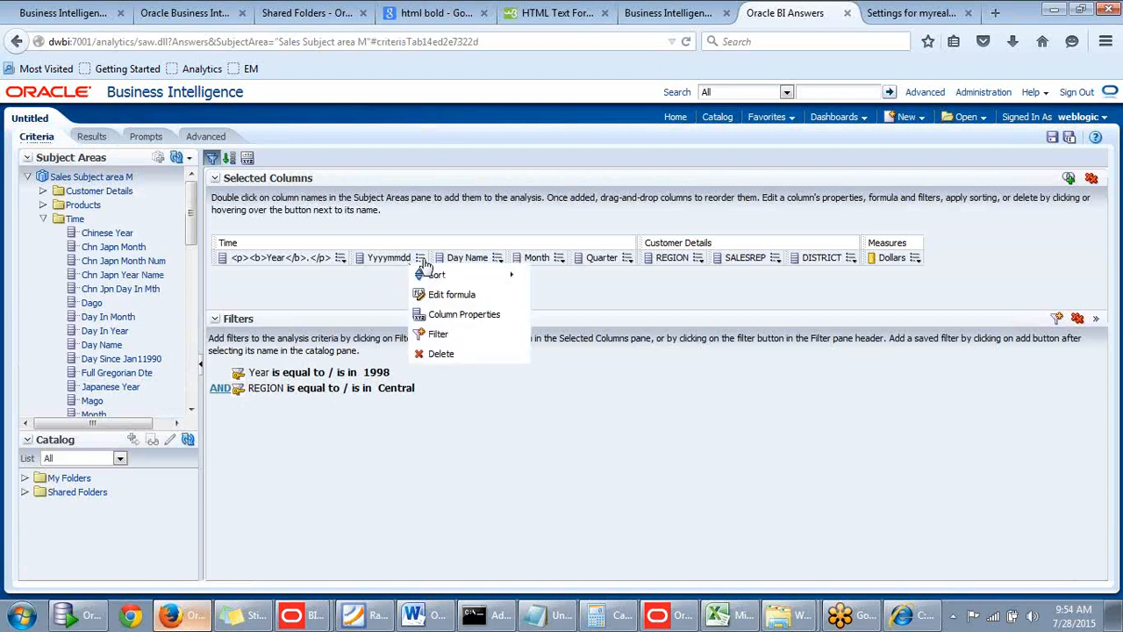
pyautogui.click(433, 360)
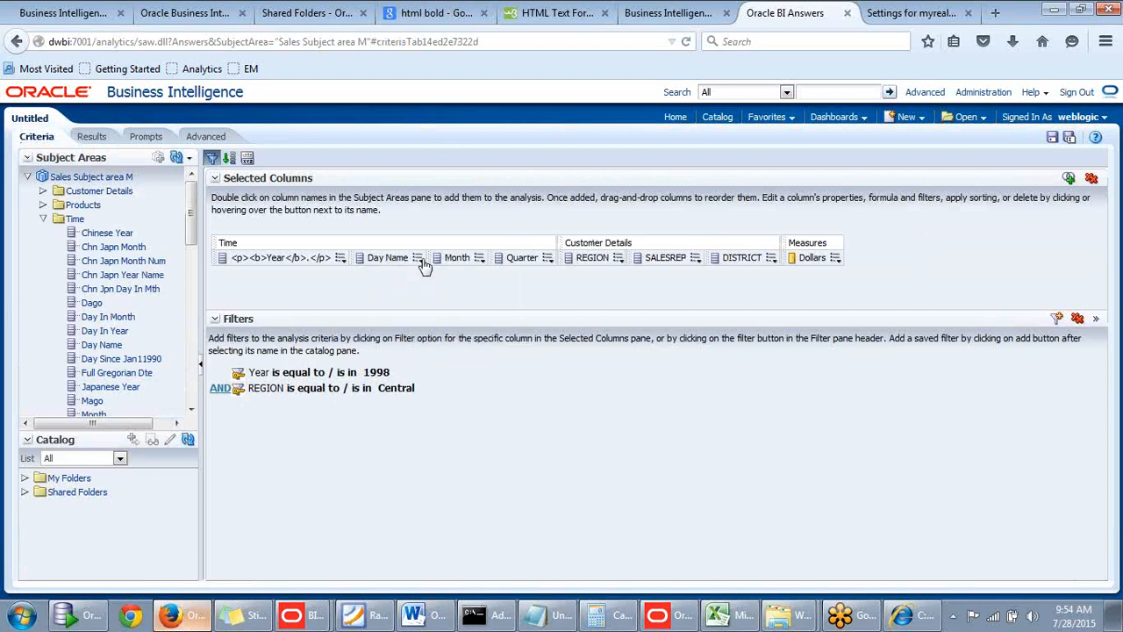
pyautogui.click(420, 259)
pyautogui.click(427, 354)
pyautogui.click(402, 260)
pyautogui.click(403, 260)
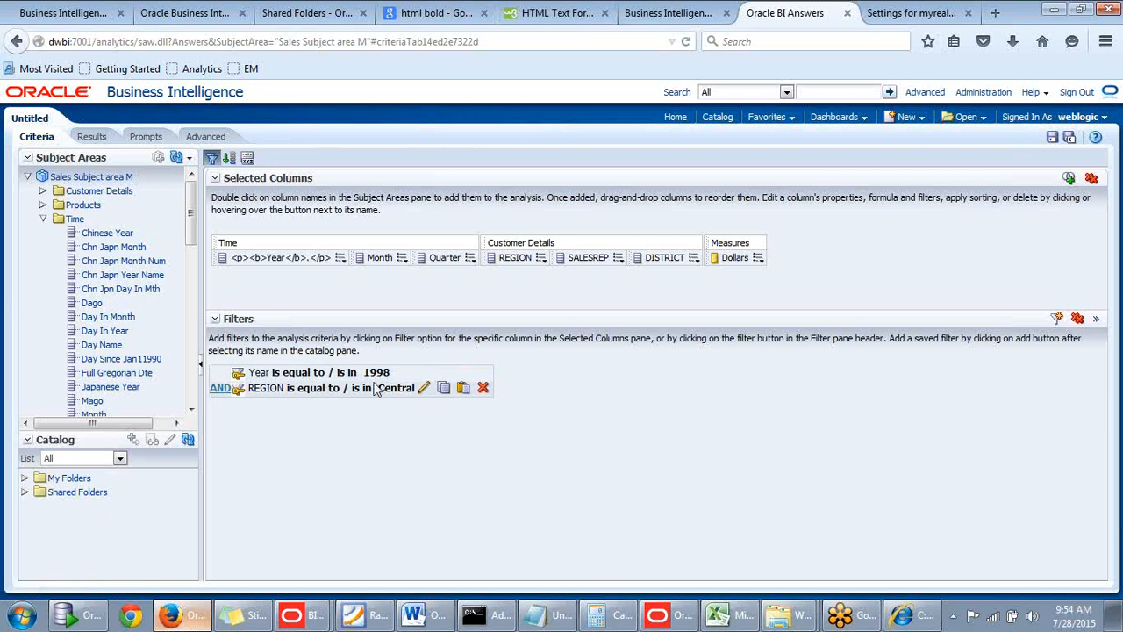
# Remove all filters from the analysis and delete the Month and Quarter columns.
pyautogui.click(1079, 317)
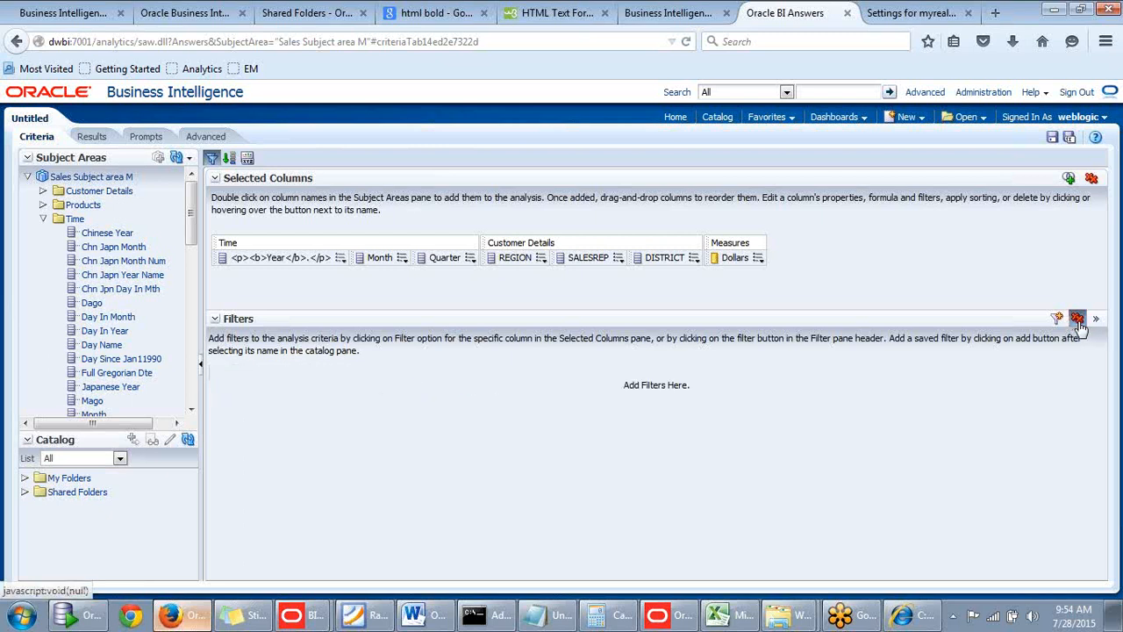
pyautogui.click(402, 257)
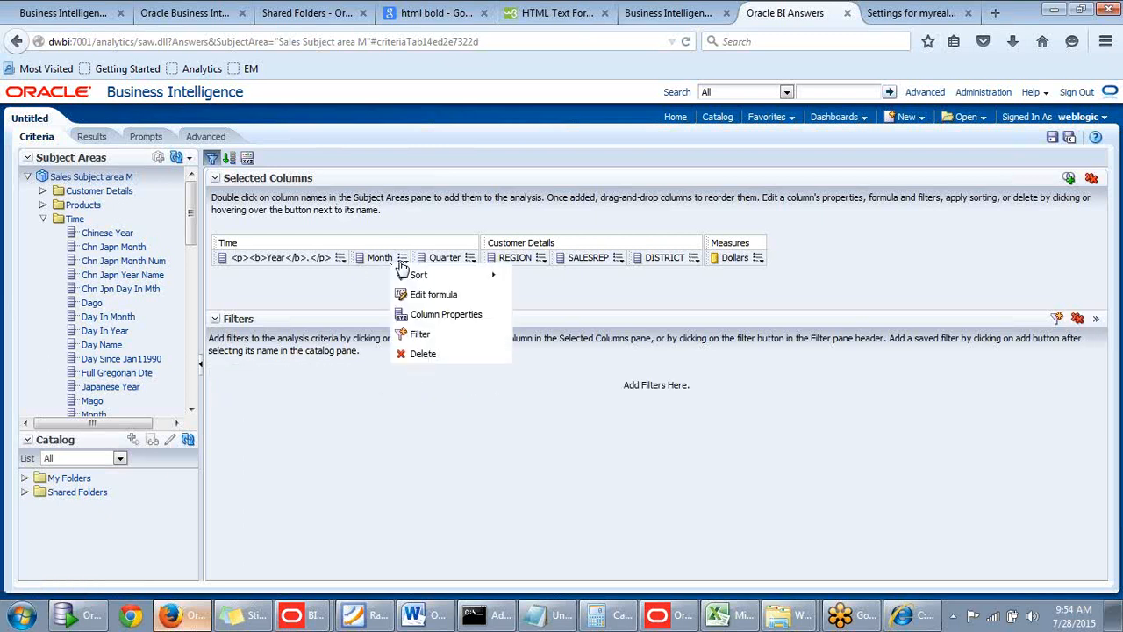
pyautogui.click(413, 354)
pyautogui.click(408, 257)
pyautogui.click(419, 354)
# Delete the SALESREP and DISTRICT columns from the selected columns.
pyautogui.click(488, 257)
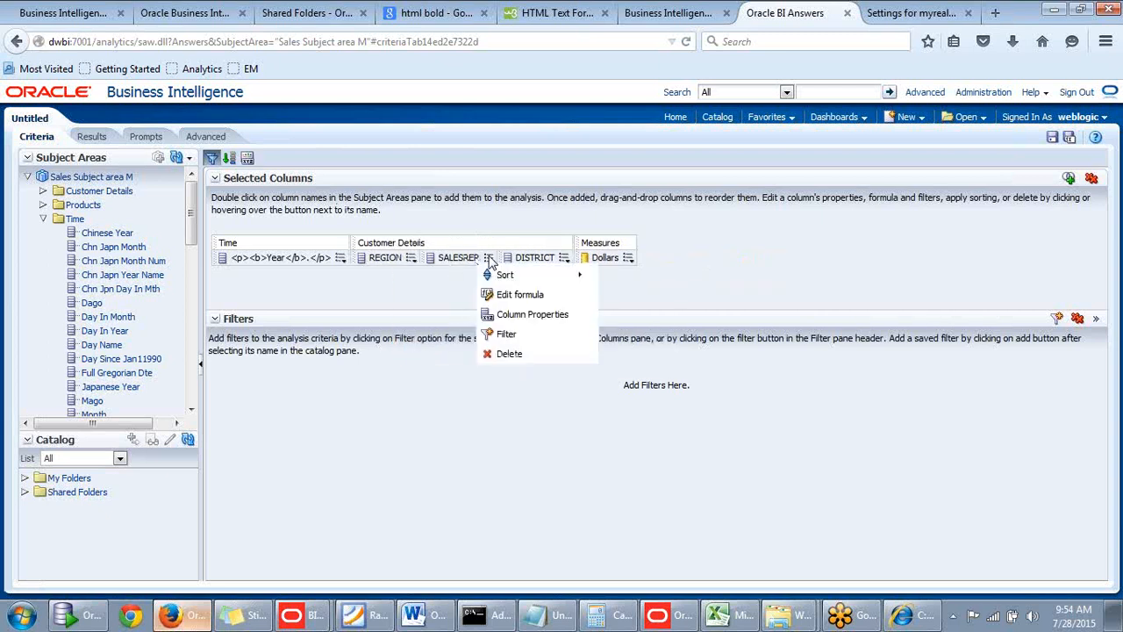
pyautogui.click(517, 355)
pyautogui.click(486, 257)
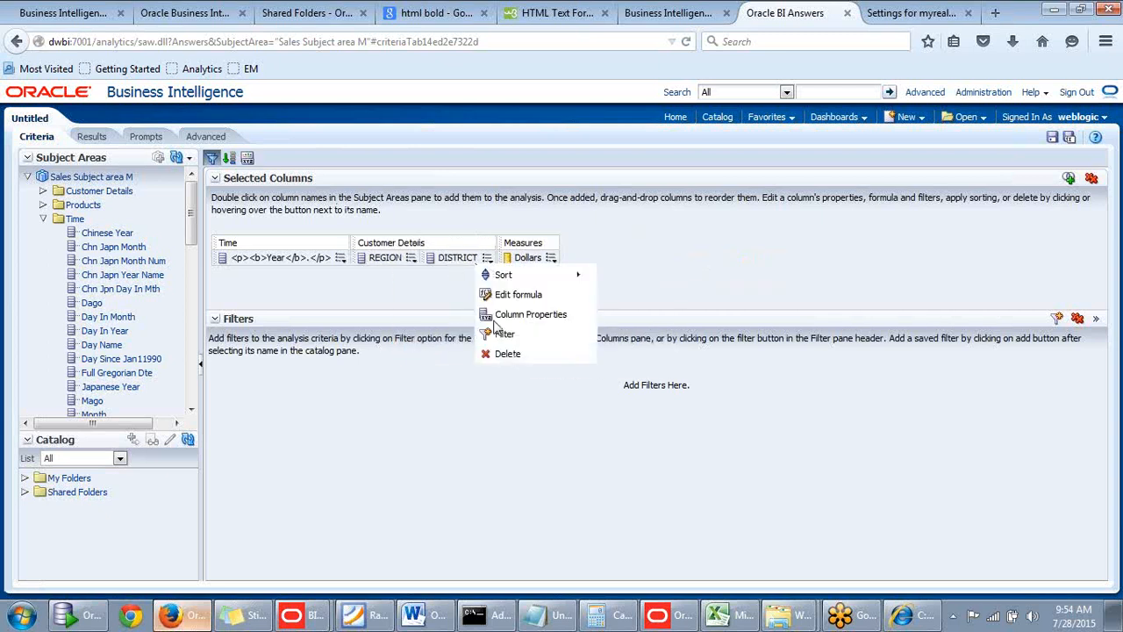
pyautogui.click(506, 355)
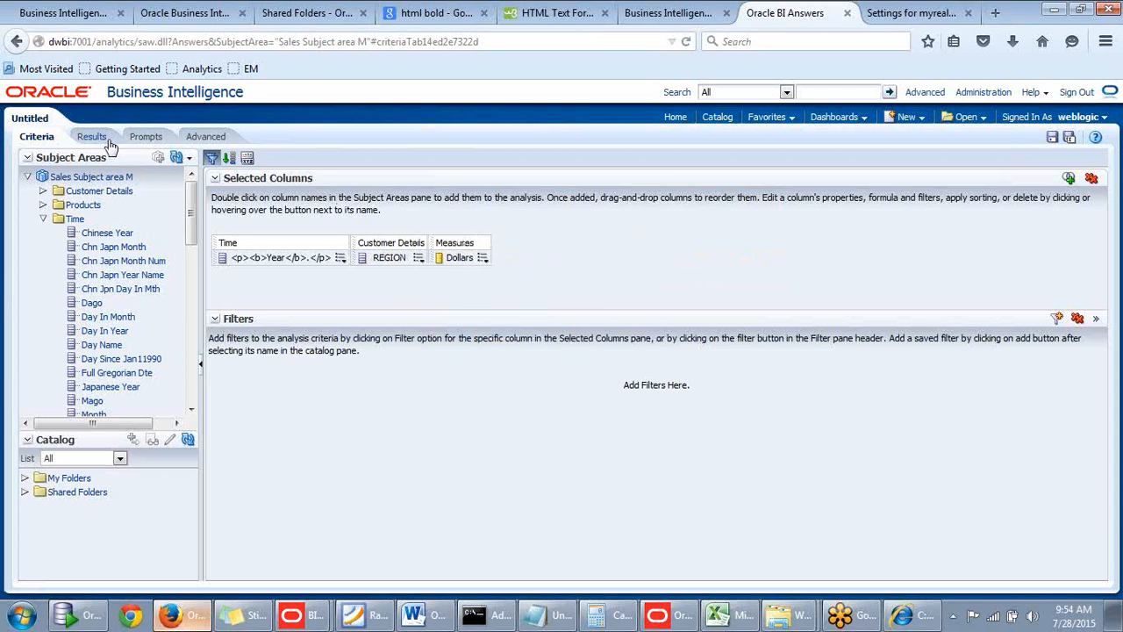
# Set the Year column heading's primary interaction to None, apply the column properties, and show the results.
pyautogui.click(341, 258)
pyautogui.click(393, 315)
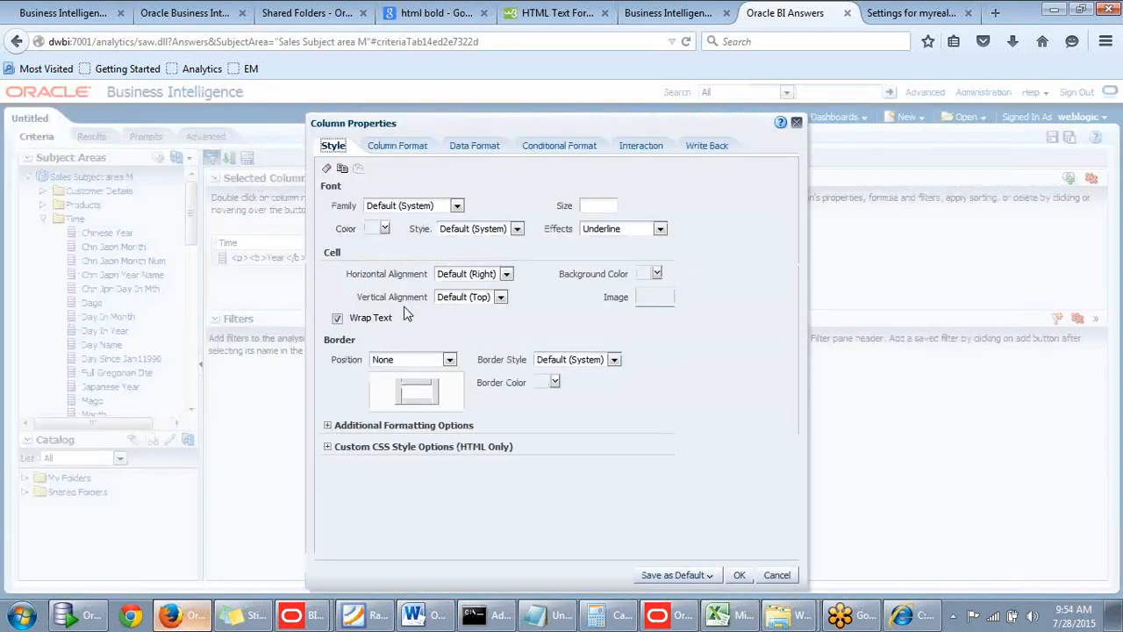
pyautogui.click(638, 149)
pyautogui.moveTo(552, 129); pyautogui.dragTo(577, 128)
pyautogui.click(506, 193)
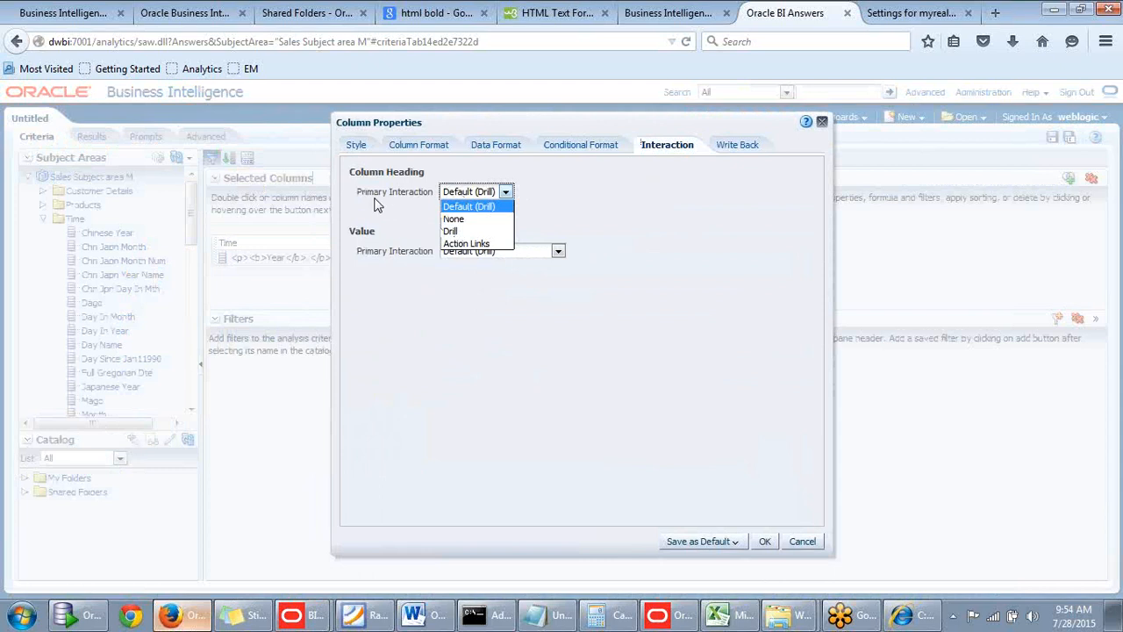
pyautogui.click(451, 220)
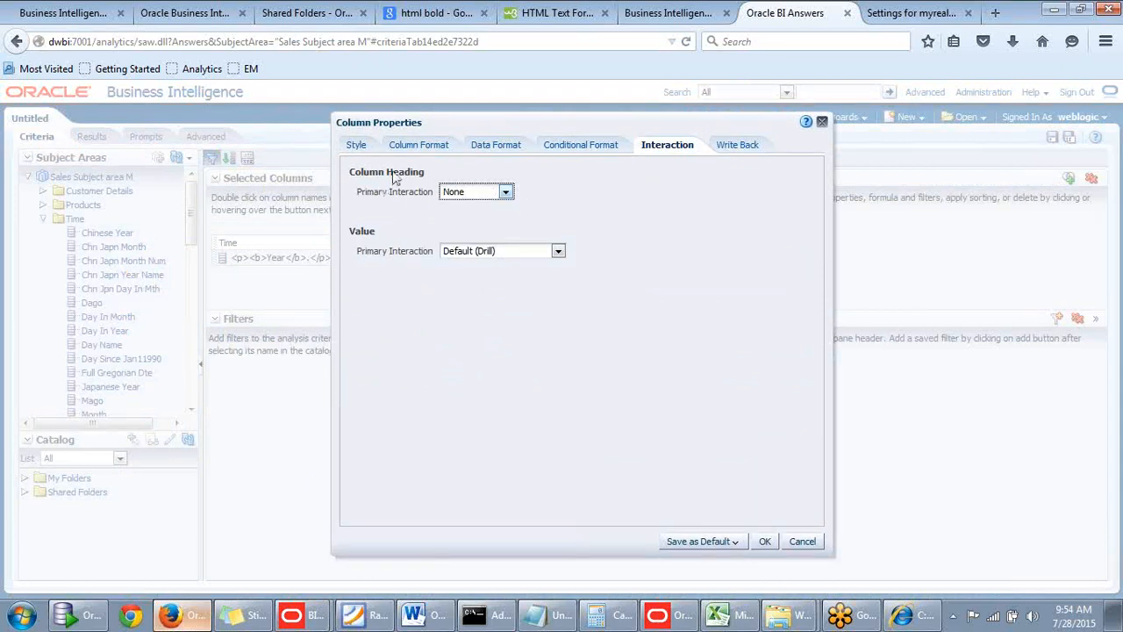
pyautogui.click(764, 541)
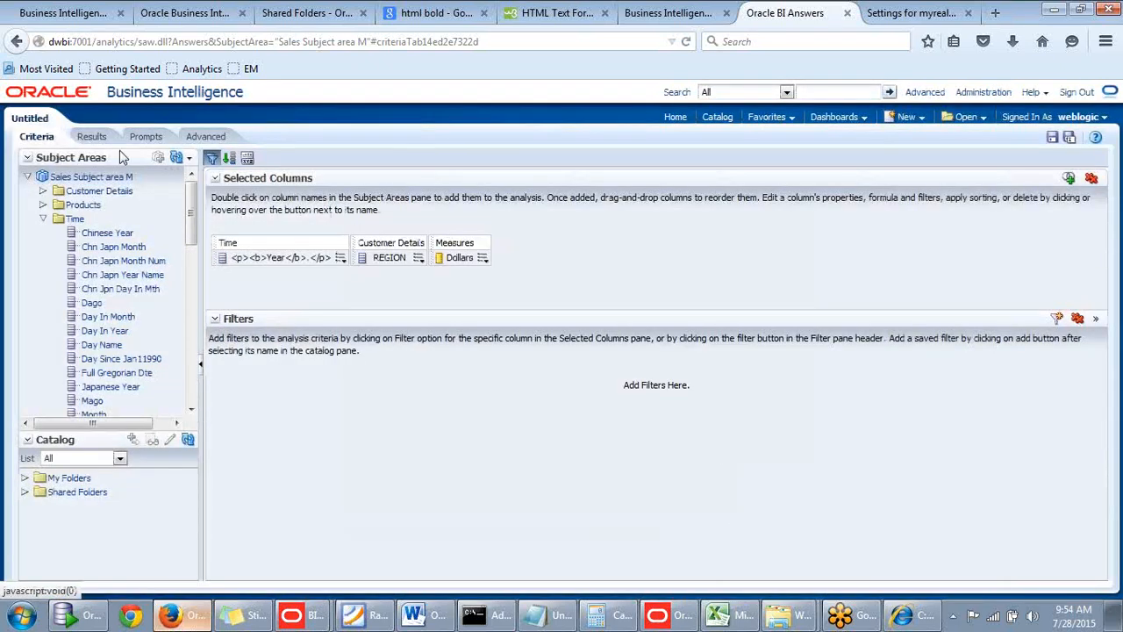
pyautogui.click(92, 136)
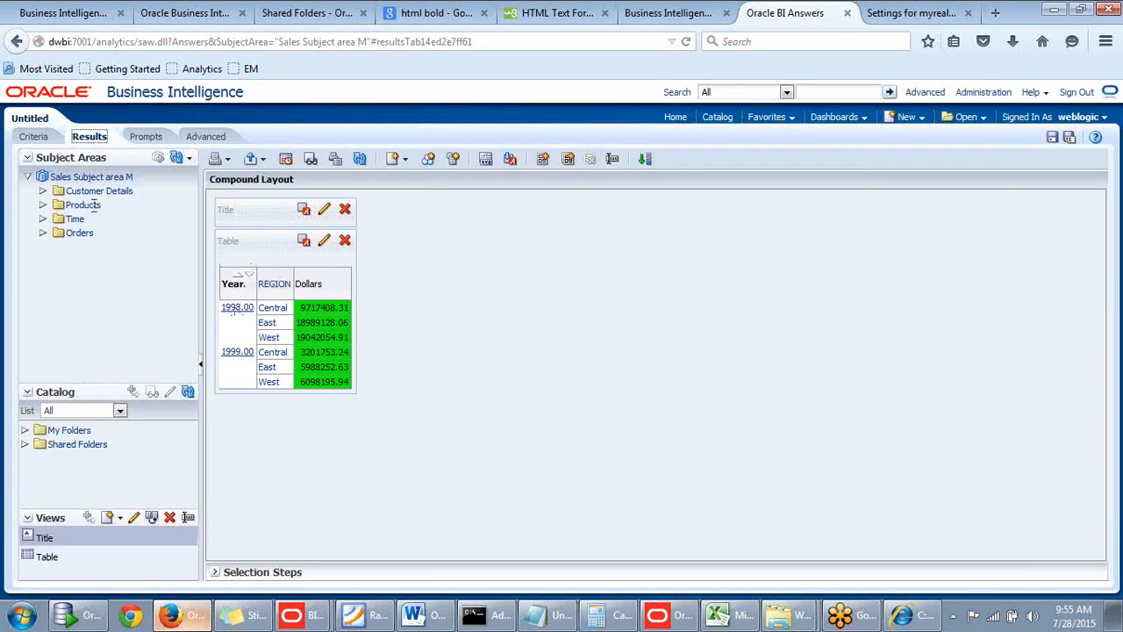
# Change the Year column heading's primary interaction to Drill, apply it, and show the results.
pyautogui.click(35, 137)
pyautogui.click(341, 257)
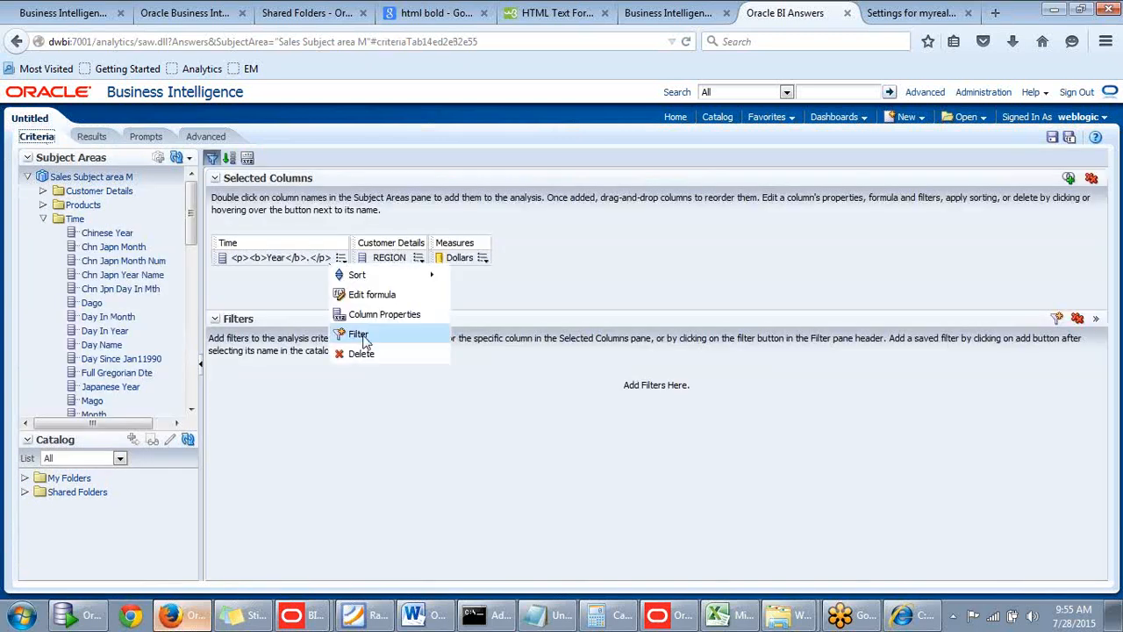
pyautogui.click(377, 314)
pyautogui.click(628, 146)
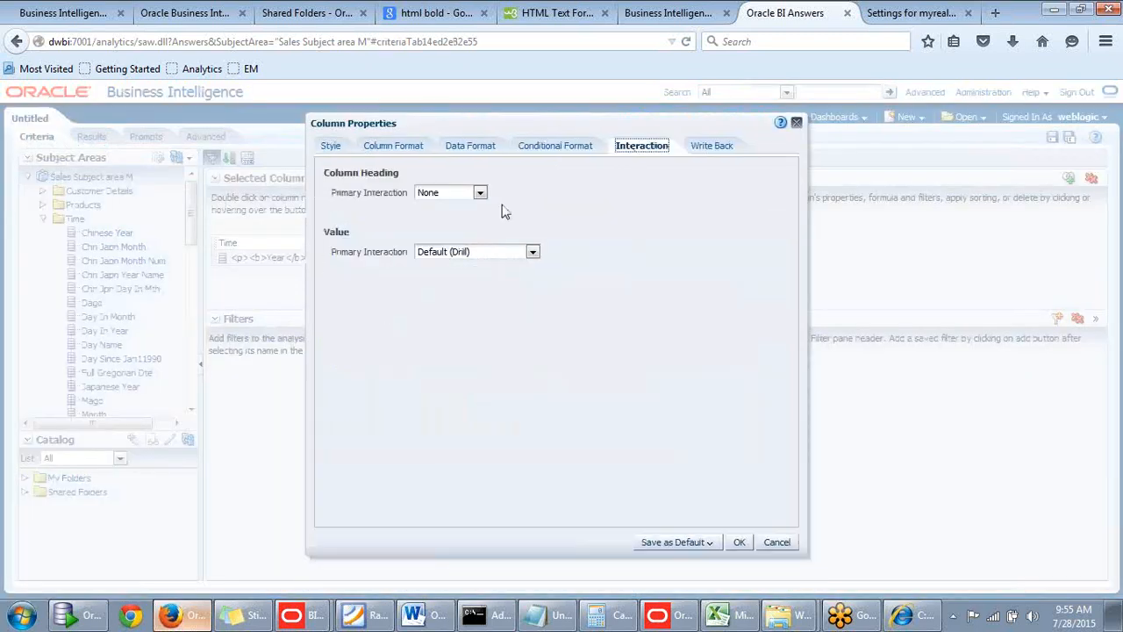
pyautogui.click(480, 193)
pyautogui.click(425, 232)
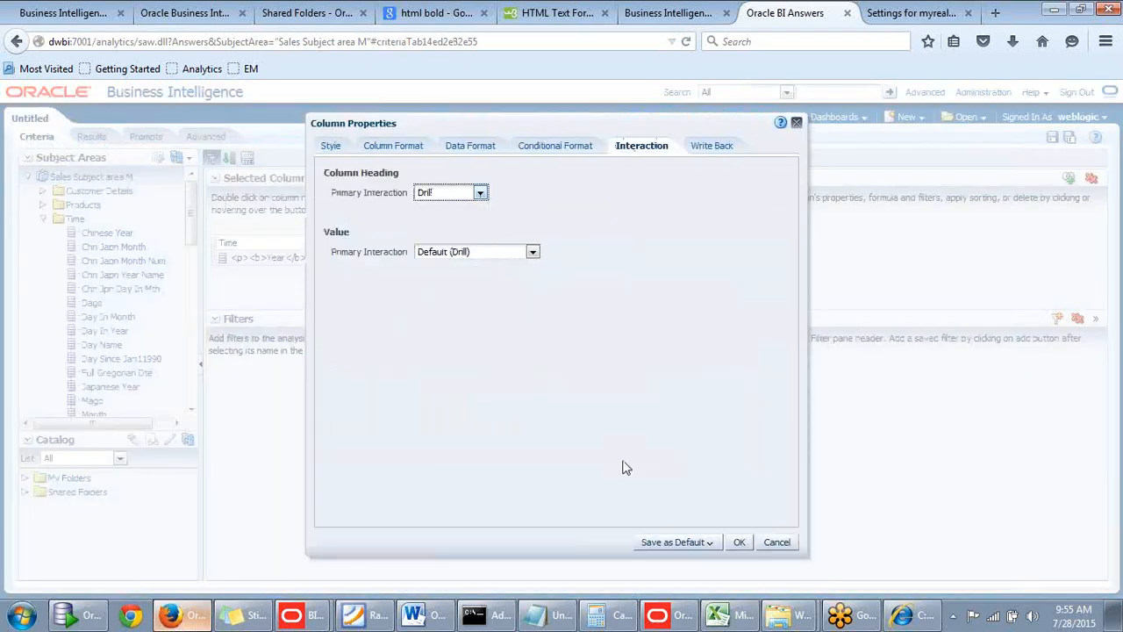
pyautogui.click(737, 540)
pyautogui.click(91, 136)
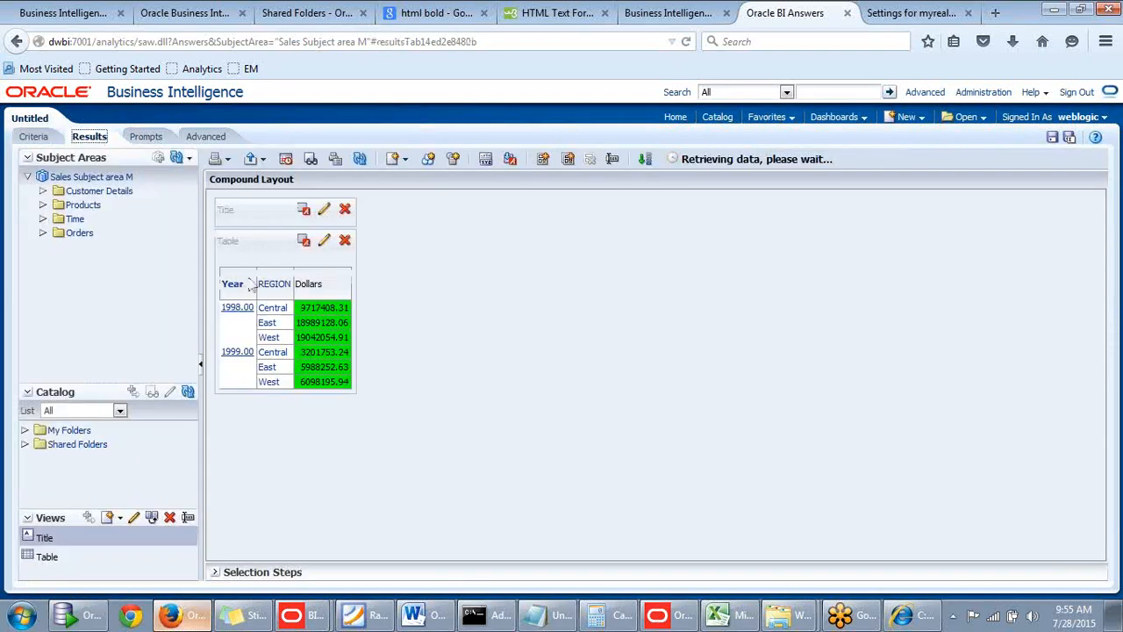
# Reopen the Year column's interaction properties from the criteria and set the column heading's primary interaction to None.
pyautogui.click(35, 136)
pyautogui.click(340, 257)
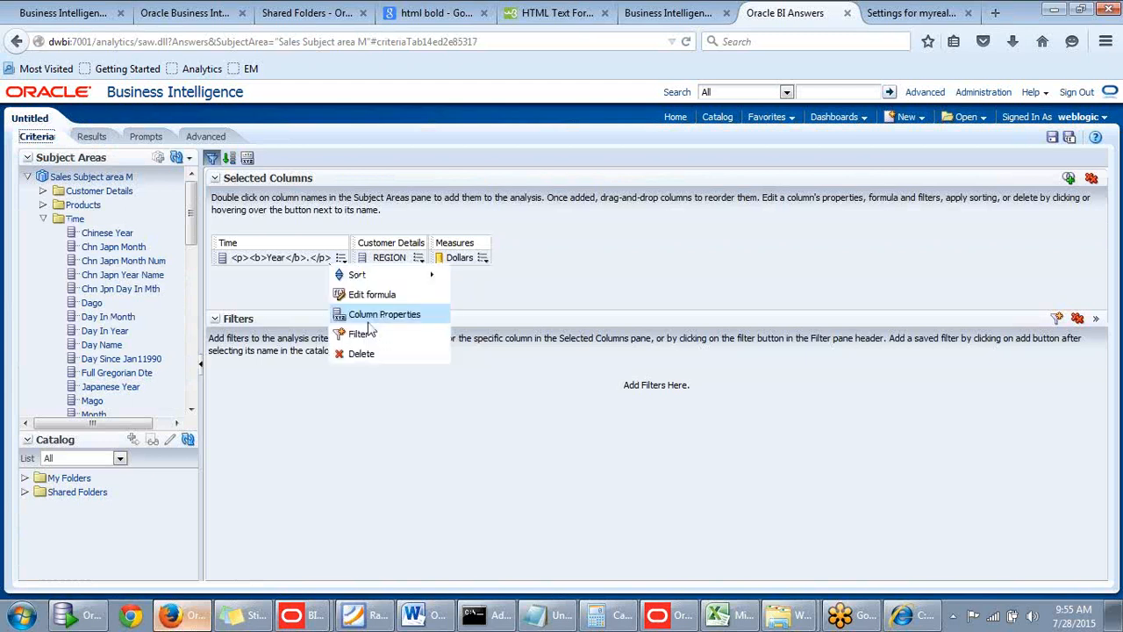
pyautogui.click(314, 367)
pyautogui.click(343, 260)
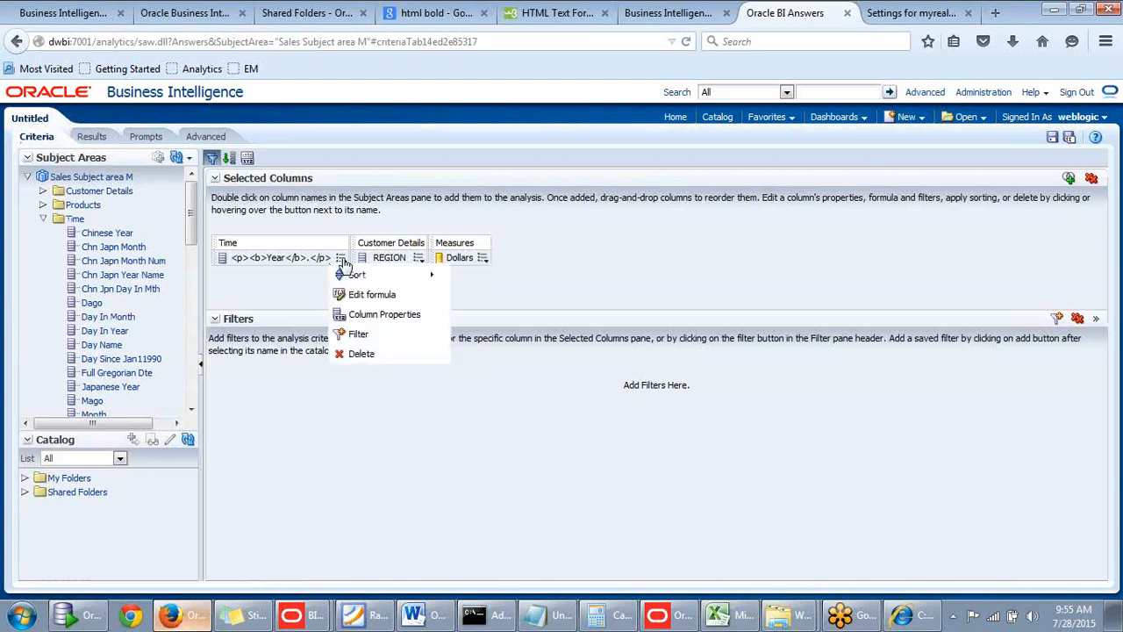
pyautogui.click(368, 314)
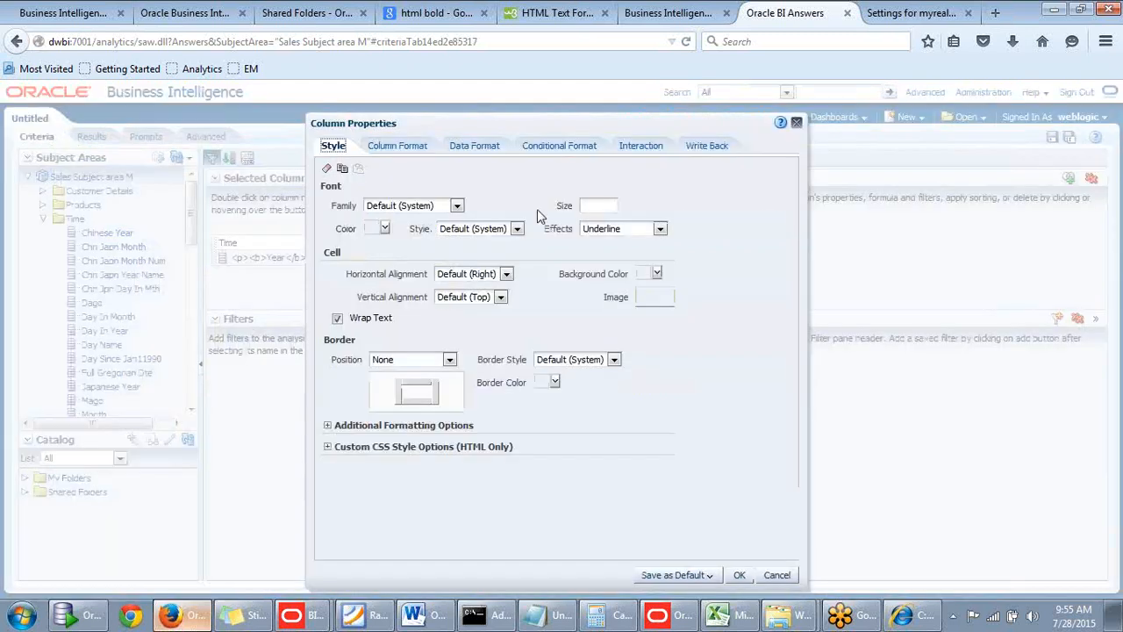
pyautogui.click(641, 154)
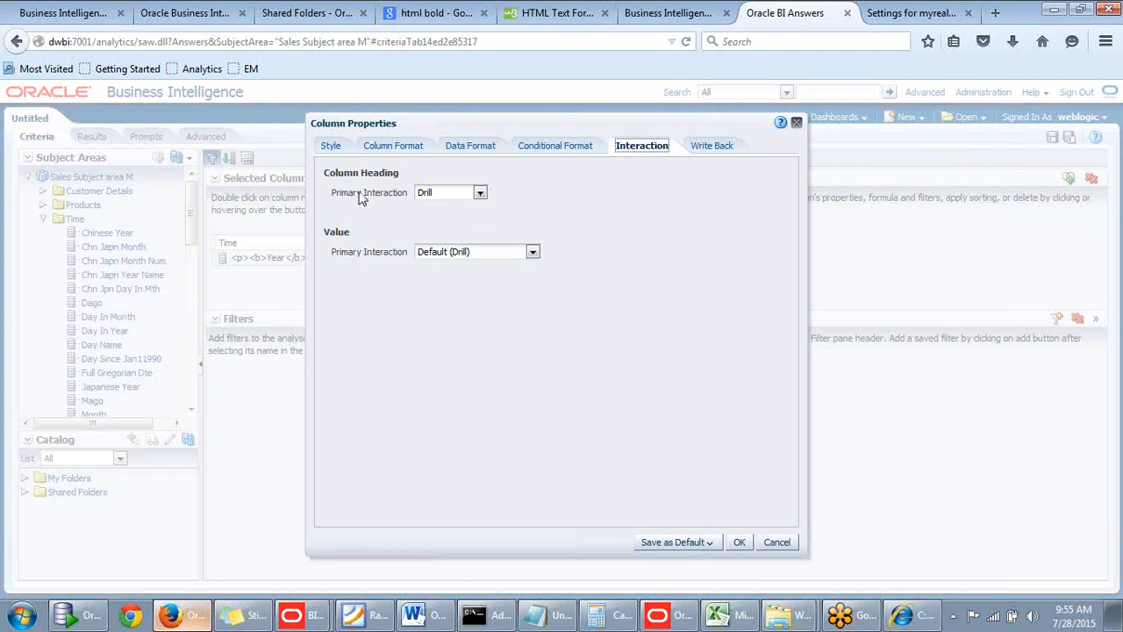
pyautogui.click(479, 192)
pyautogui.click(430, 219)
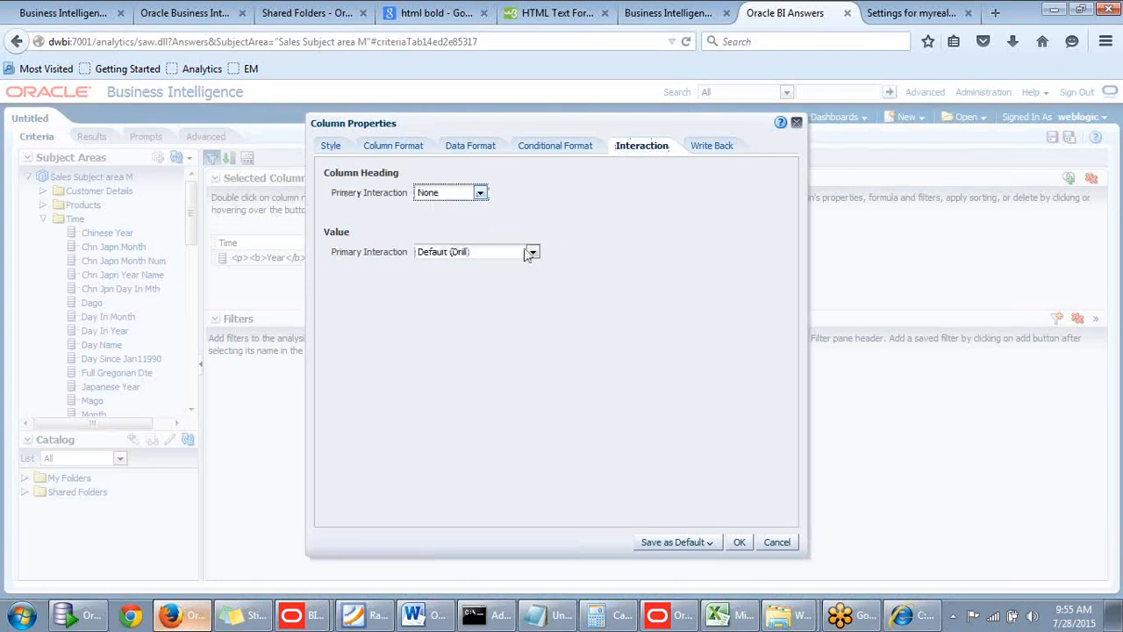
# Set the Year value's primary interaction to None, apply the column properties, and show the results.
pyautogui.click(532, 252)
pyautogui.click(465, 281)
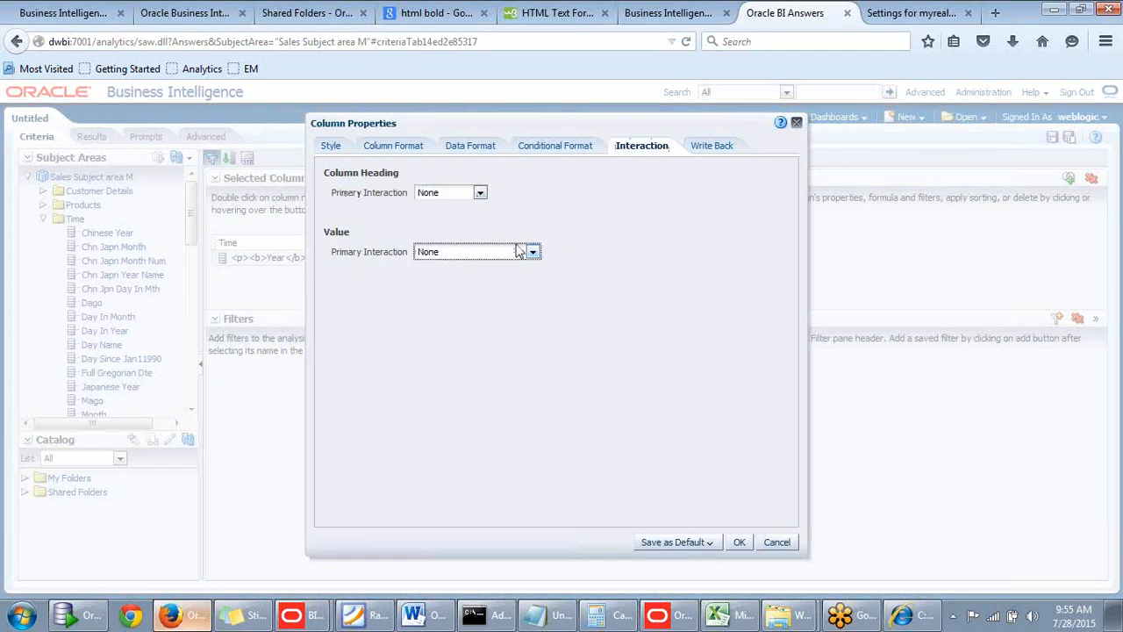
pyautogui.click(740, 541)
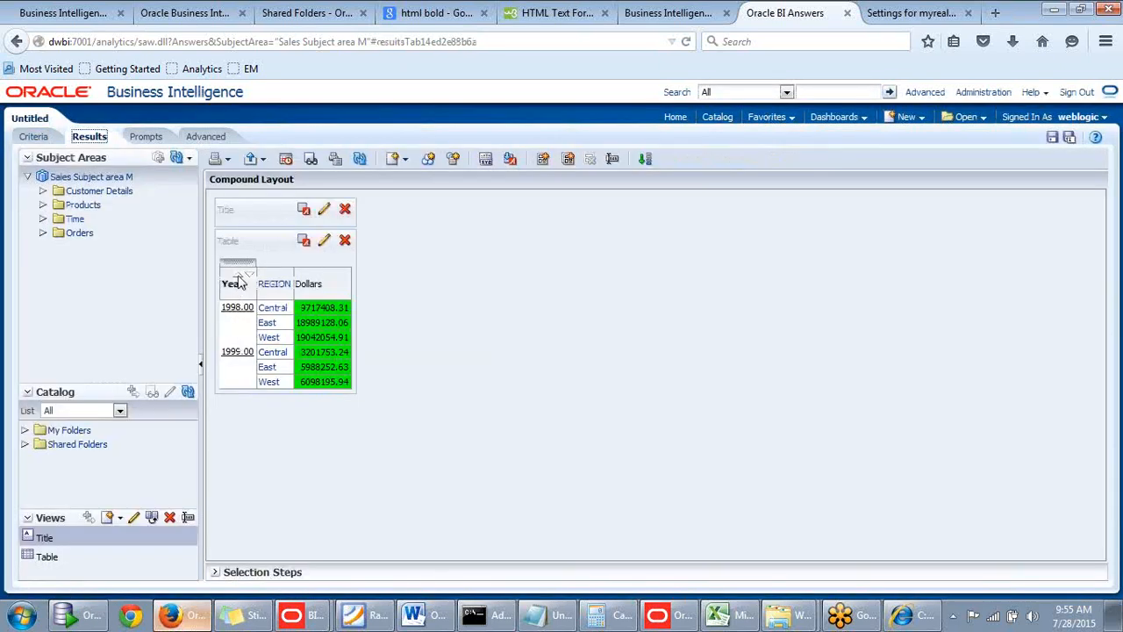
# Reopen the Year column's interaction properties and examine the primary interaction options offered for its column heading.
pyautogui.click(45, 136)
pyautogui.click(340, 258)
pyautogui.click(376, 316)
pyautogui.click(642, 146)
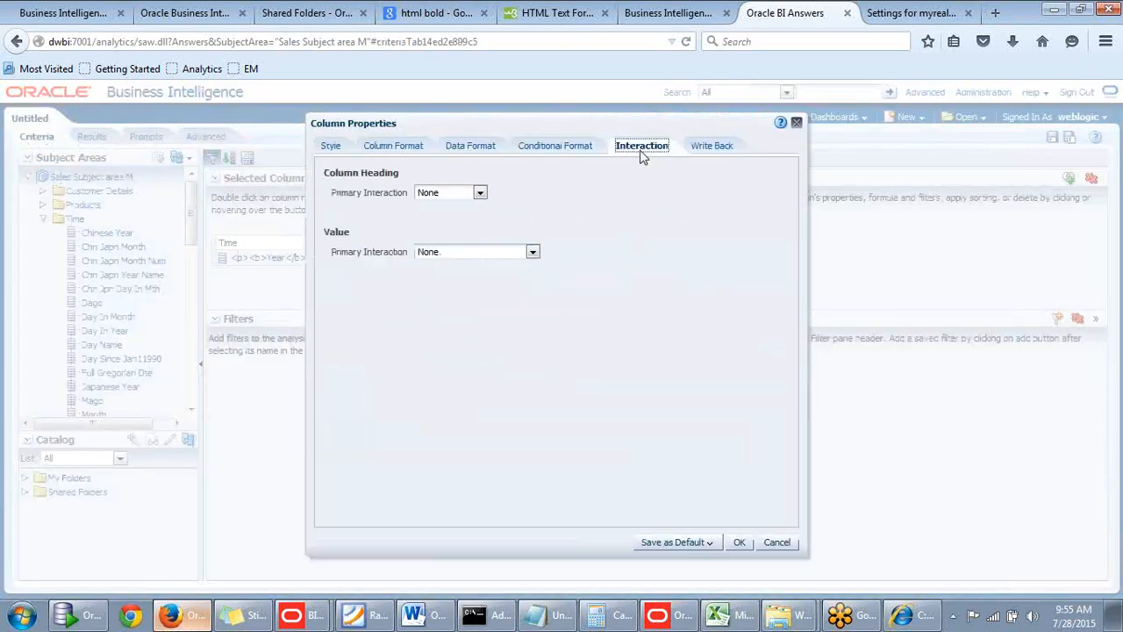
pyautogui.click(479, 193)
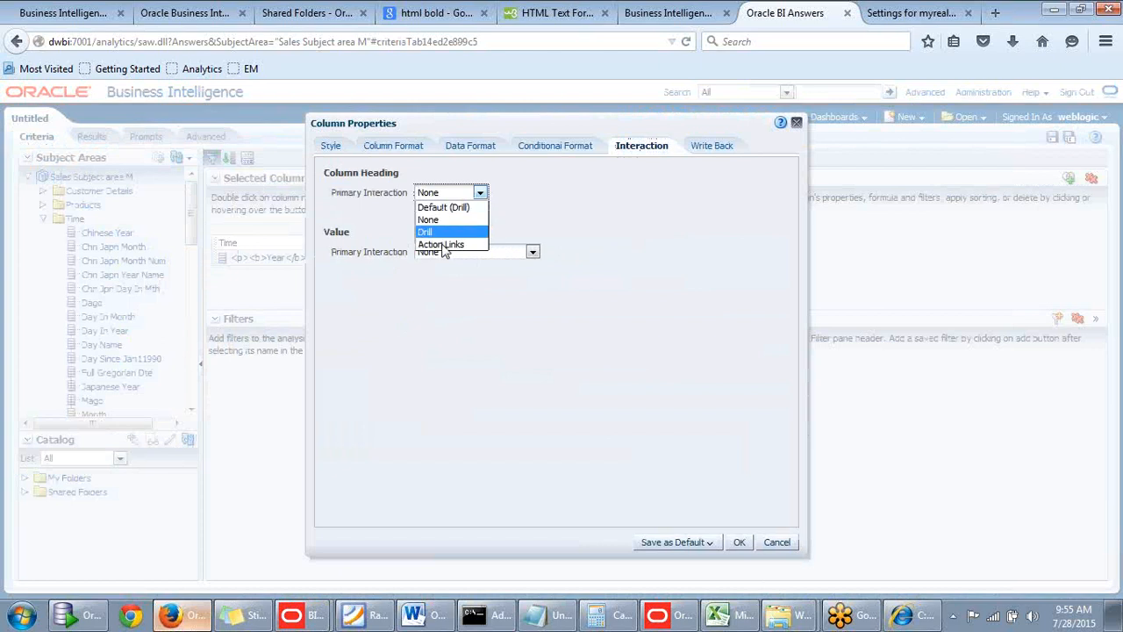
pyautogui.click(601, 219)
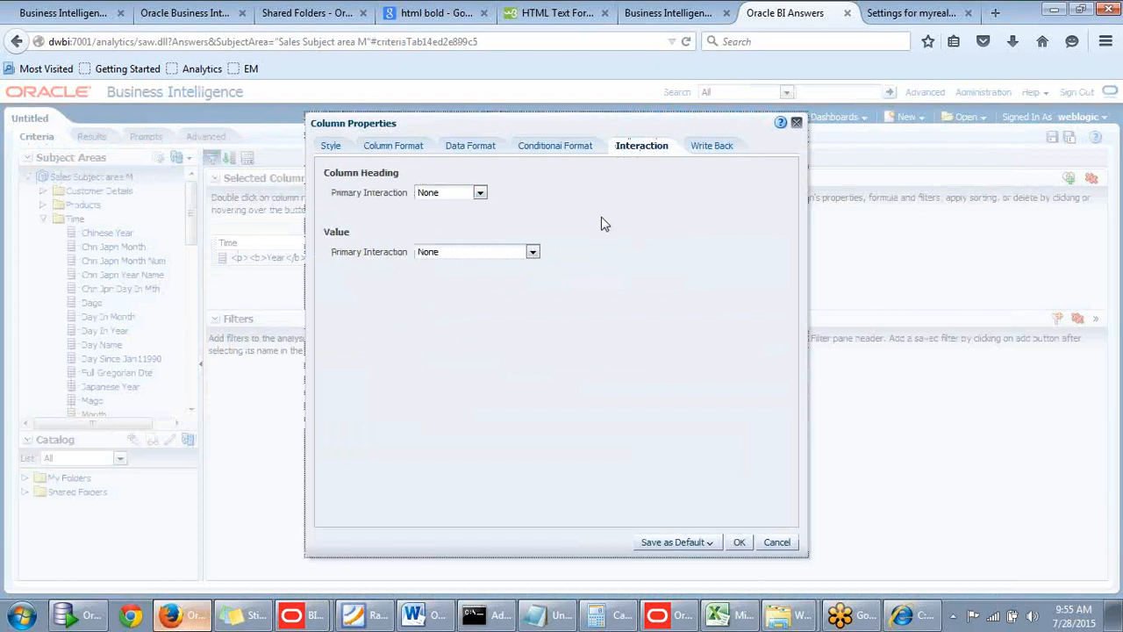
pyautogui.click(479, 194)
pyautogui.click(526, 213)
pyautogui.click(480, 194)
pyautogui.click(538, 213)
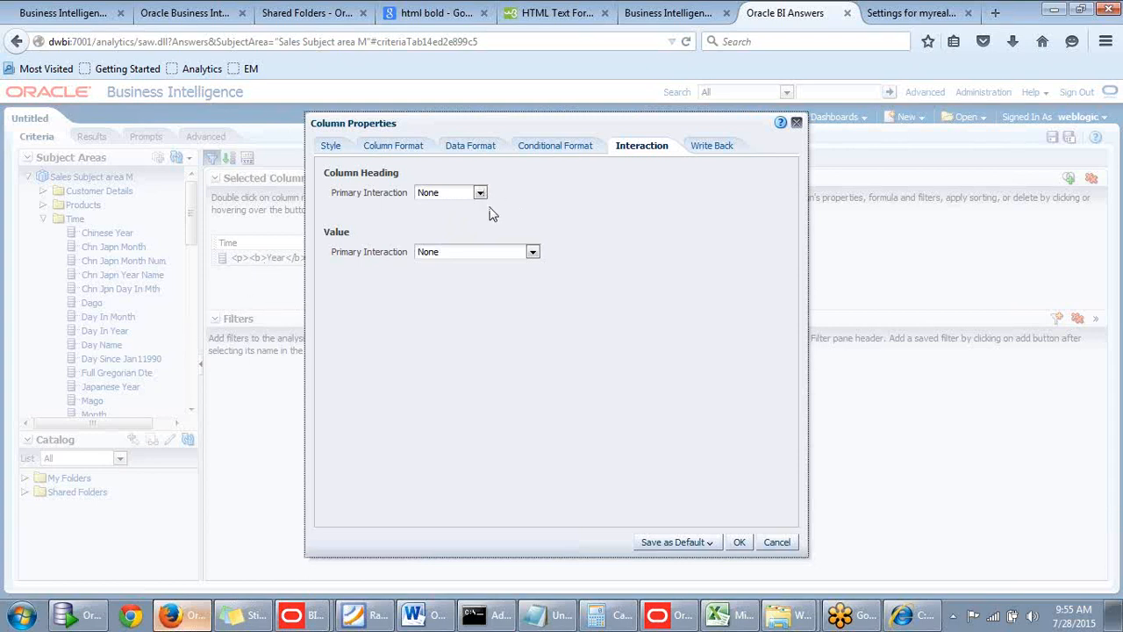
pyautogui.moveTo(613, 134); pyautogui.dragTo(667, 112)
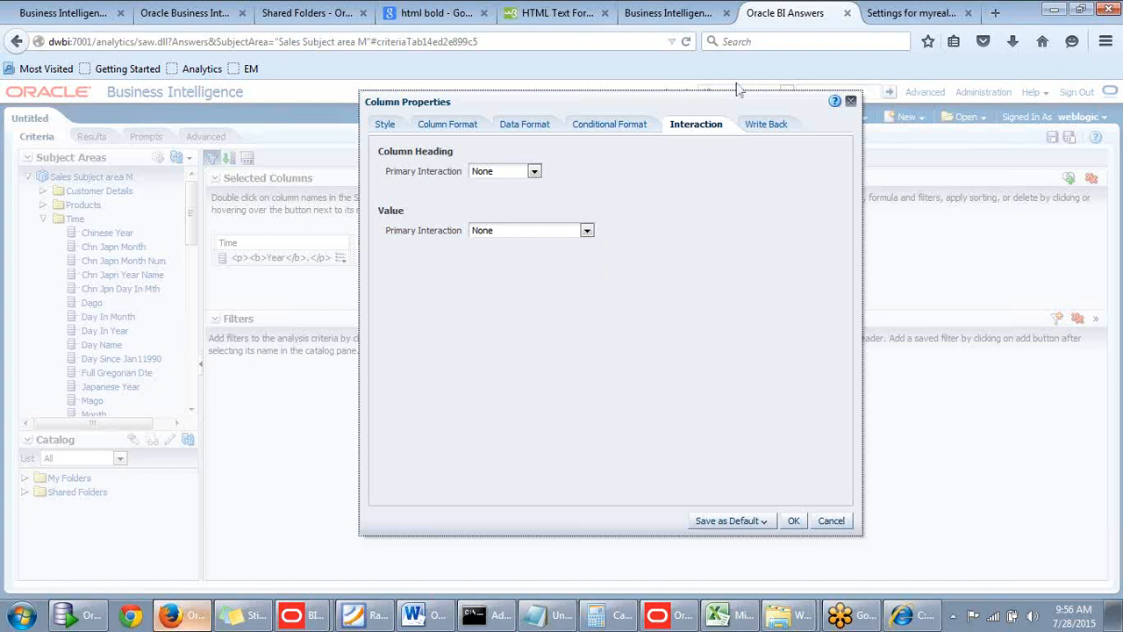
# Examine the Write Back setting in the Year column's properties, and close the properties dialog with its settings accepted.
pyautogui.moveTo(717, 104); pyautogui.dragTo(713, 90)
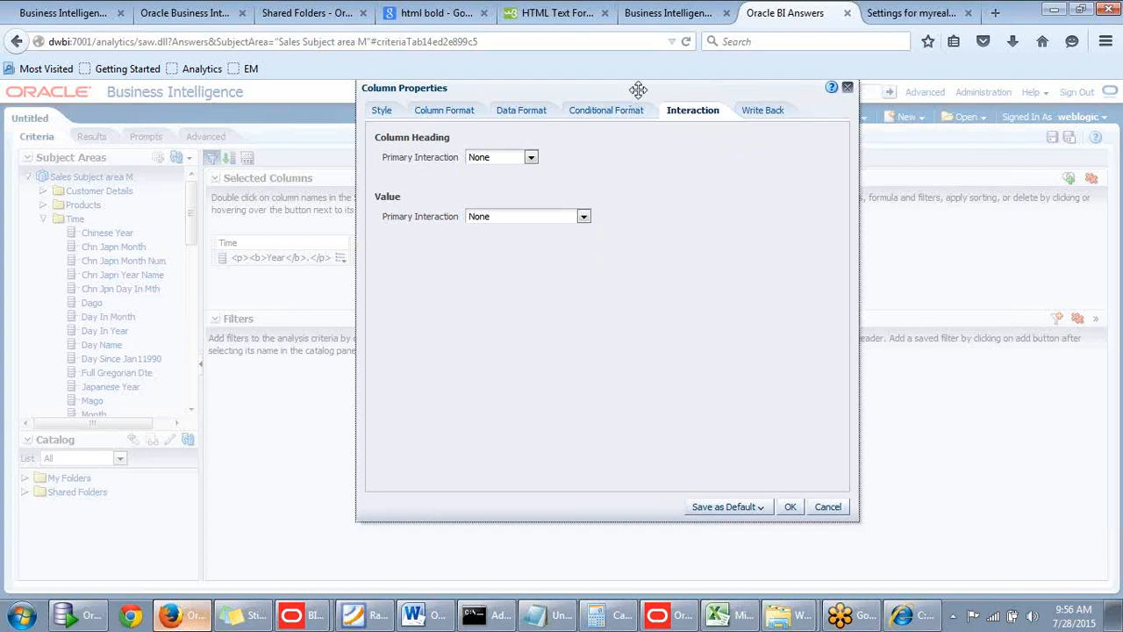
pyautogui.moveTo(639, 90); pyautogui.dragTo(656, 84)
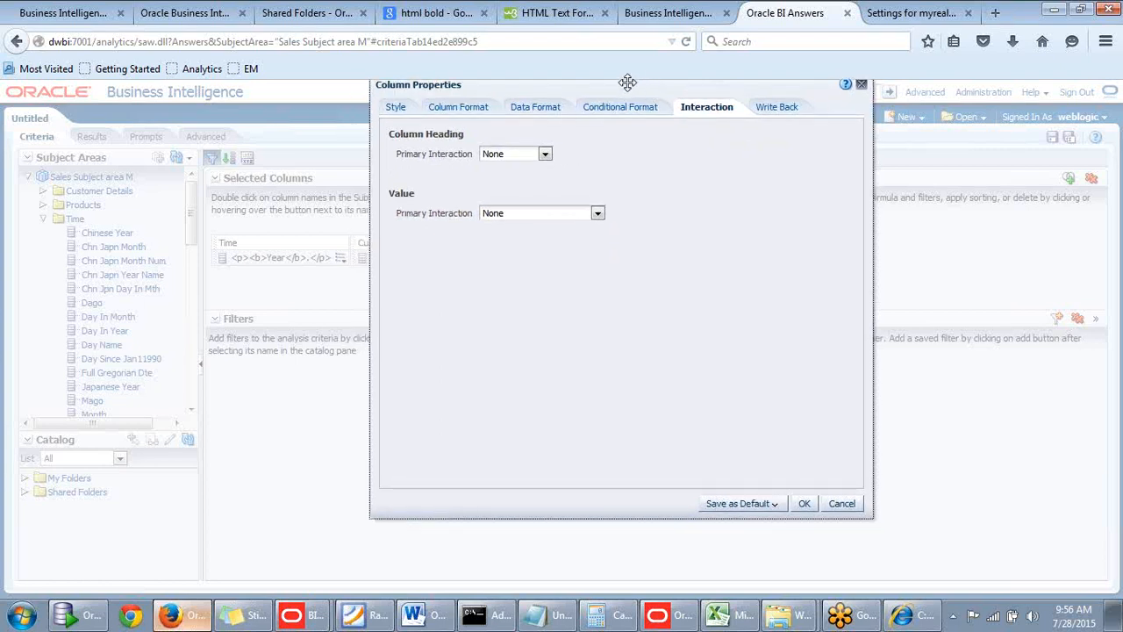
pyautogui.click(775, 113)
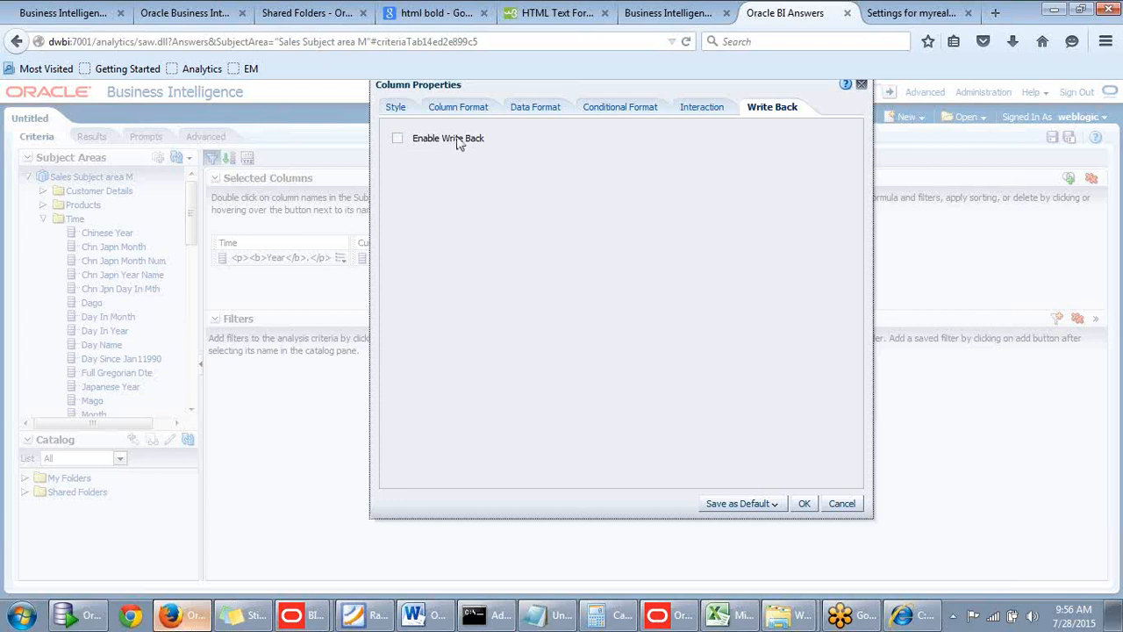
pyautogui.moveTo(733, 85); pyautogui.dragTo(723, 109)
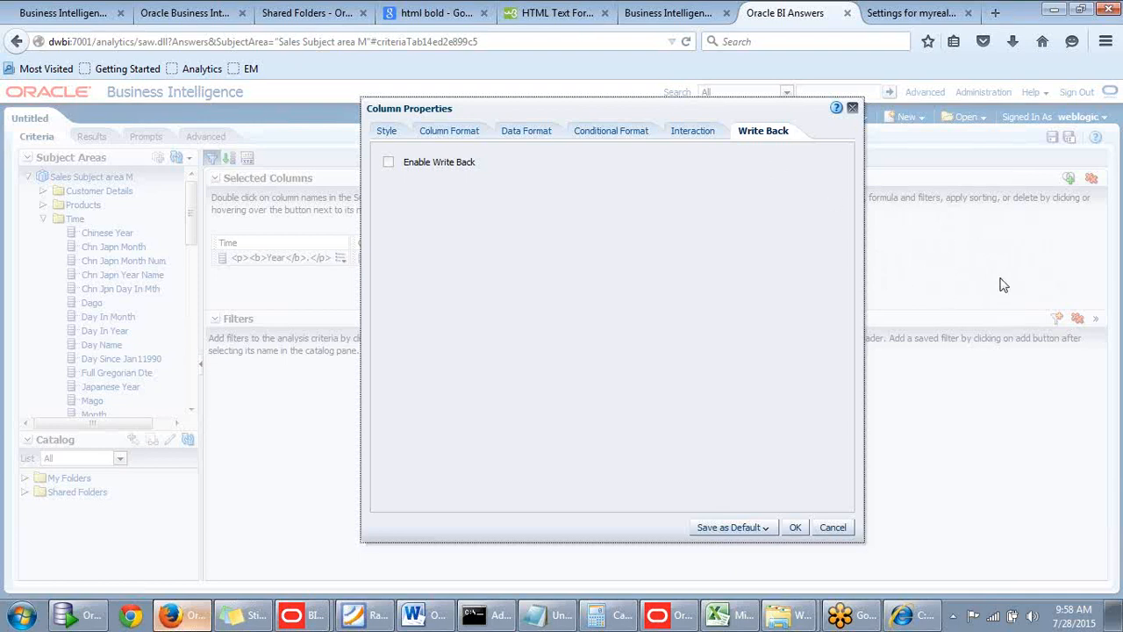
pyautogui.moveTo(695, 115); pyautogui.dragTo(734, 117)
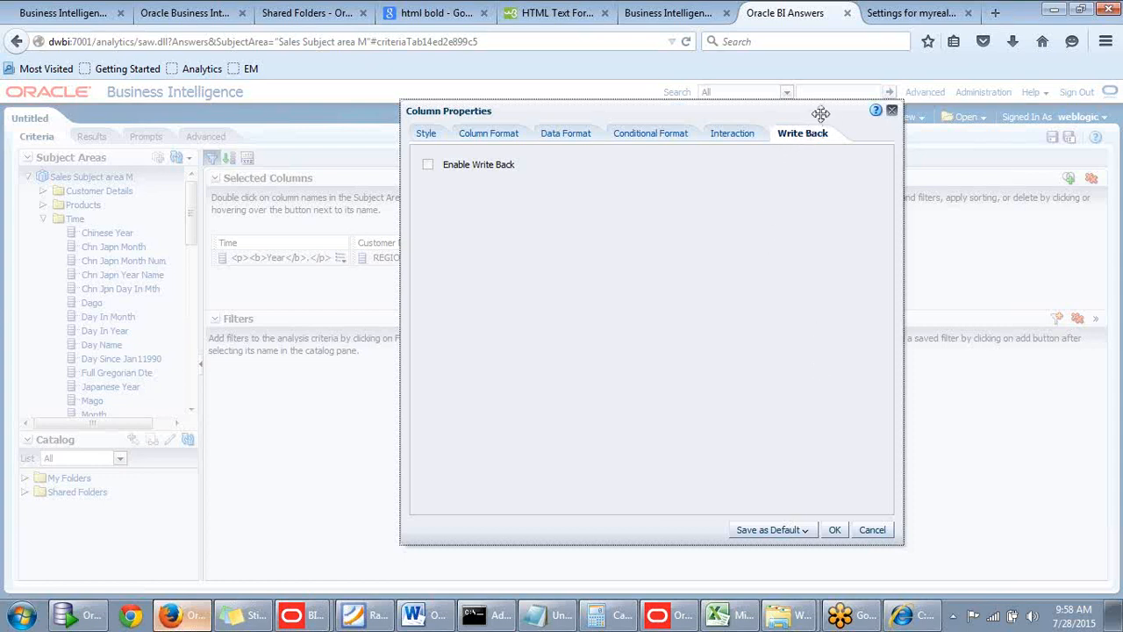
pyautogui.moveTo(821, 113); pyautogui.dragTo(764, 112)
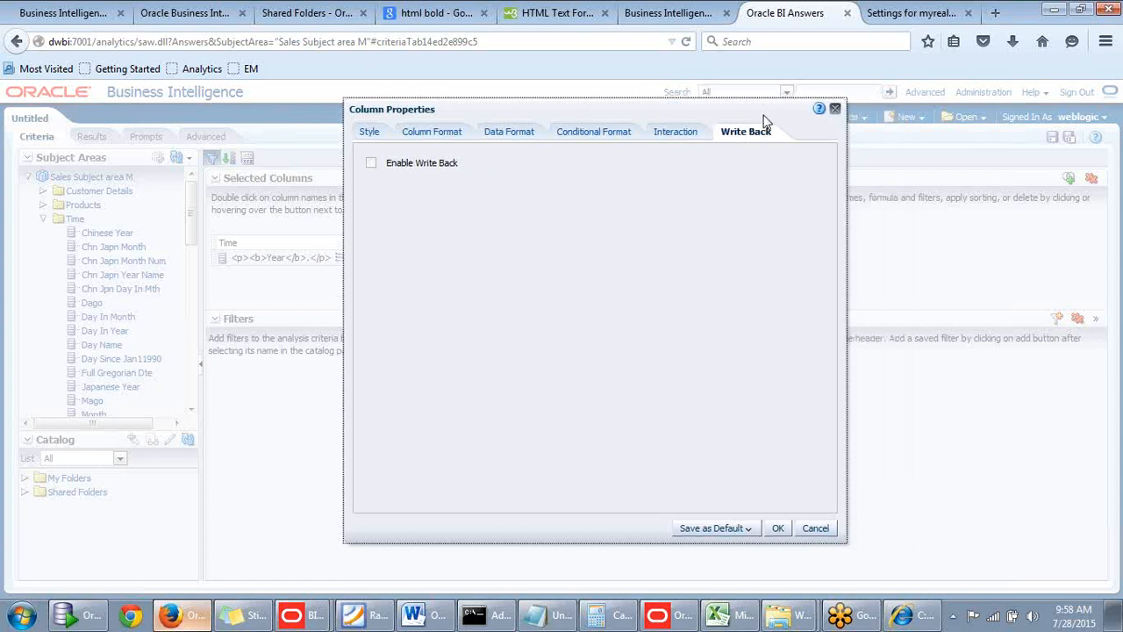
pyautogui.click(787, 529)
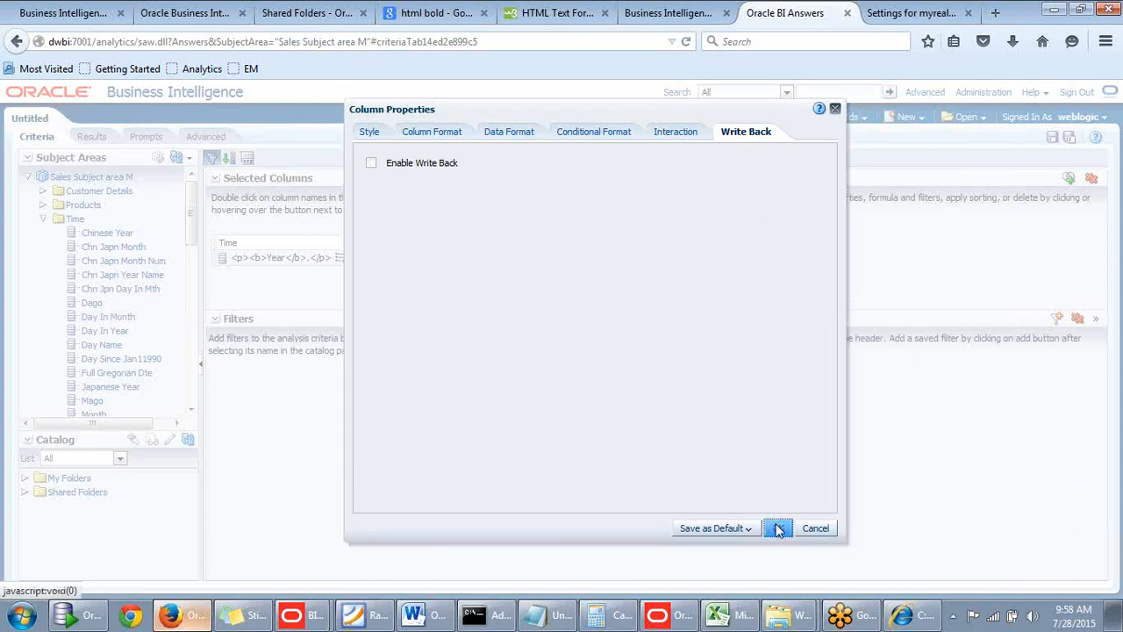
pyautogui.click(777, 529)
# Switch to the Excel topics sheet, add borders to the Action Links and Write Back cells G2:G3, and return to the analysis.
pyautogui.click(729, 615)
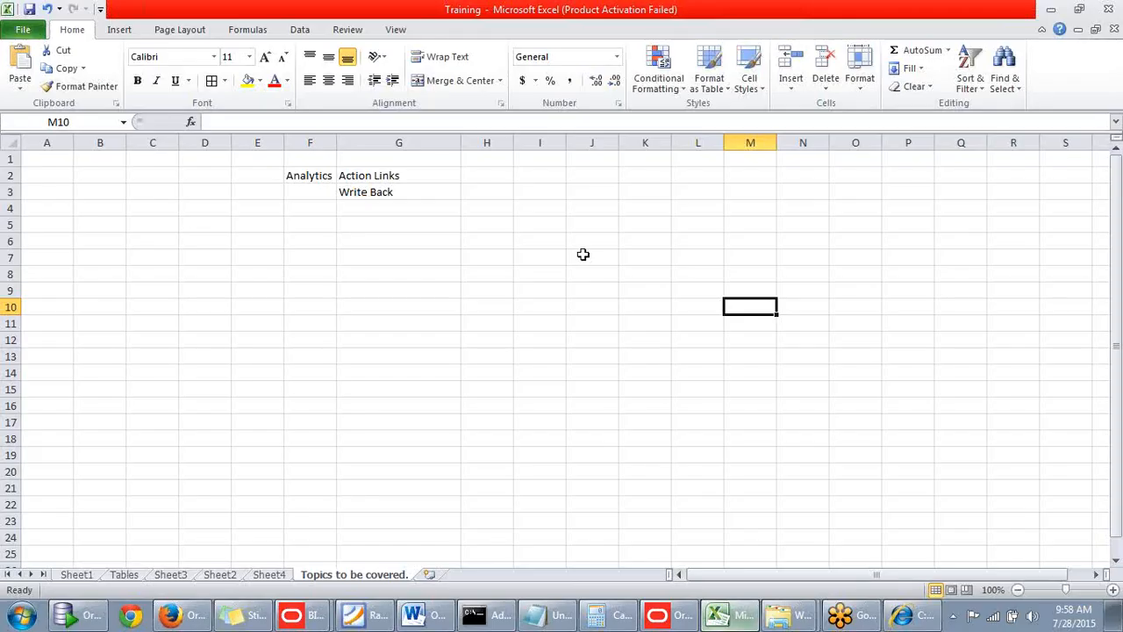
pyautogui.click(357, 194)
pyautogui.click(365, 179)
pyautogui.click(368, 193)
pyautogui.moveTo(371, 176); pyautogui.dragTo(396, 197)
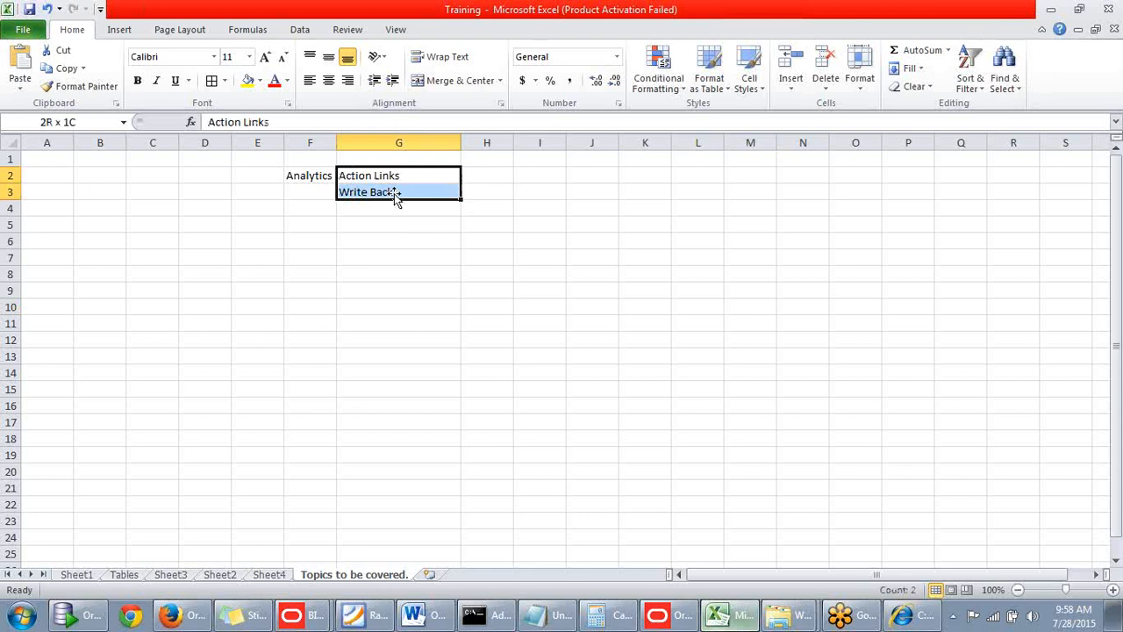
pyautogui.click(212, 80)
pyautogui.click(386, 295)
pyautogui.click(1052, 11)
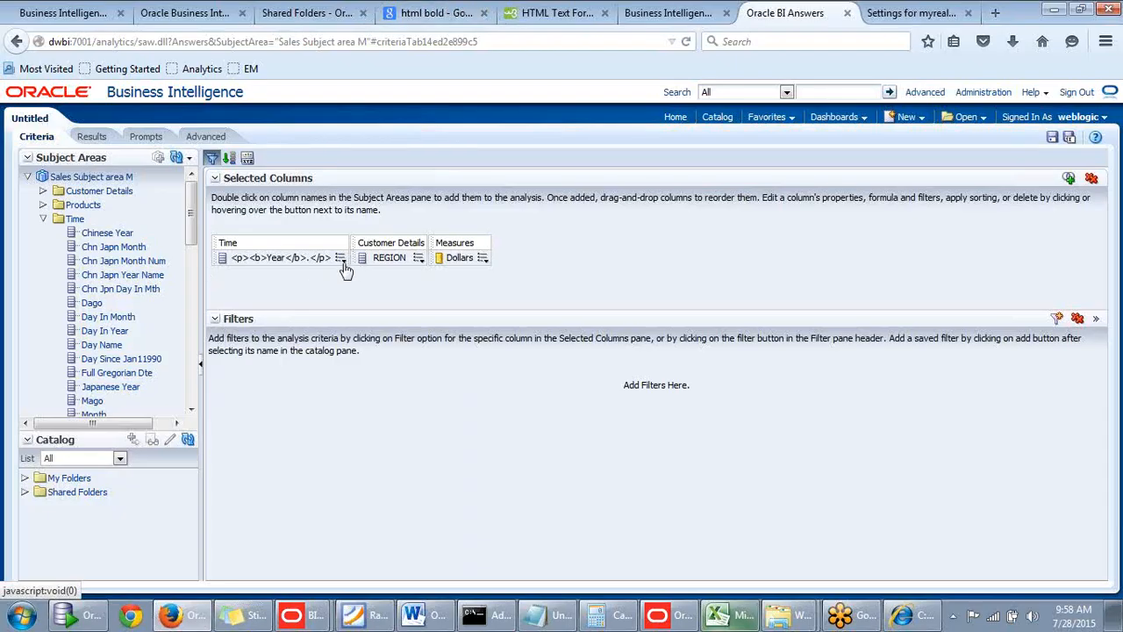
# Open the Year column's options in the selected columns to review its column properties and formula choices.
pyautogui.click(341, 260)
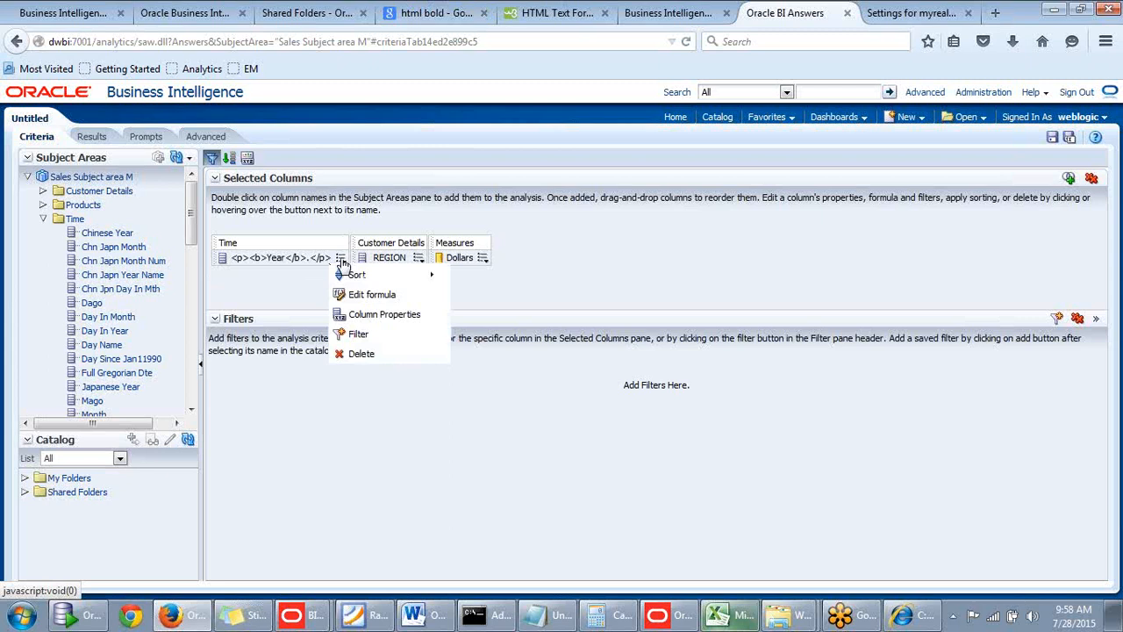
pyautogui.click(383, 317)
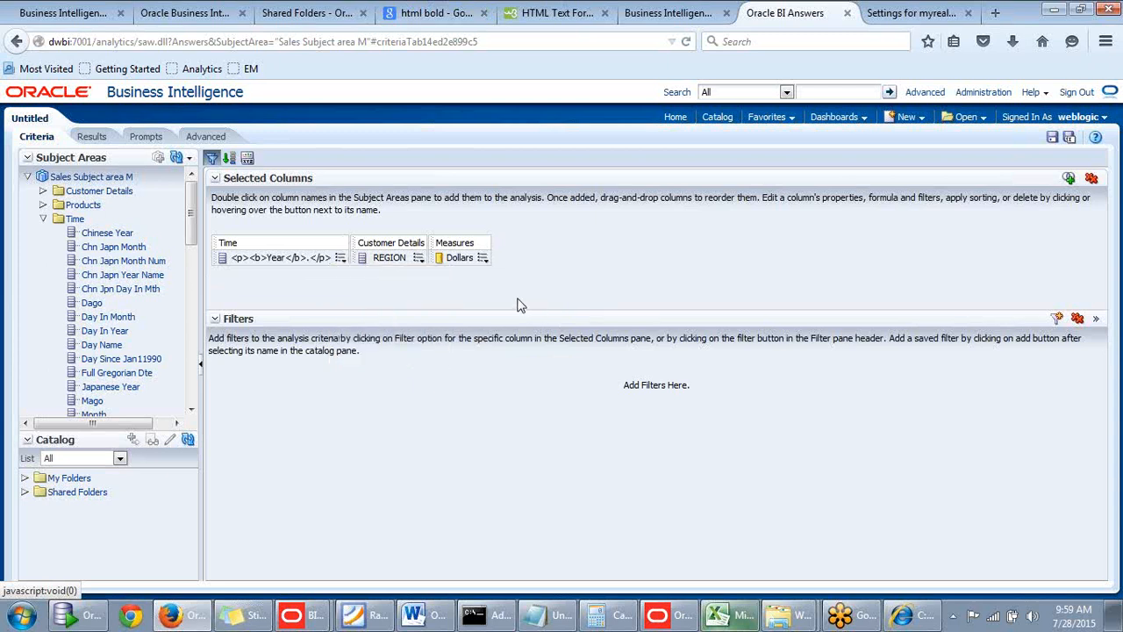
pyautogui.click(340, 257)
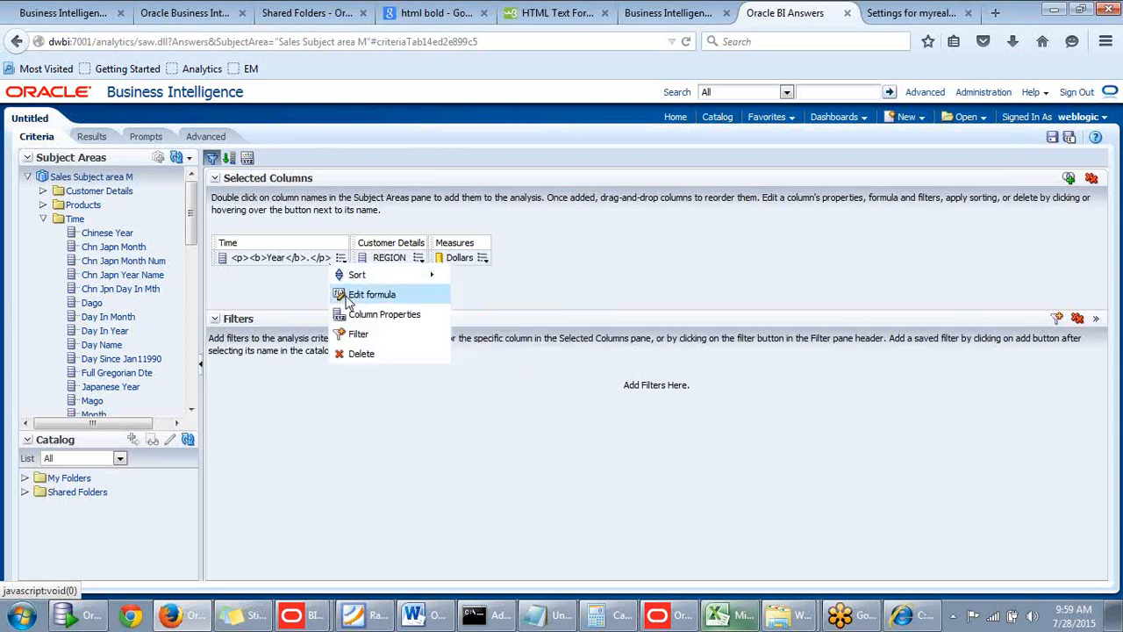